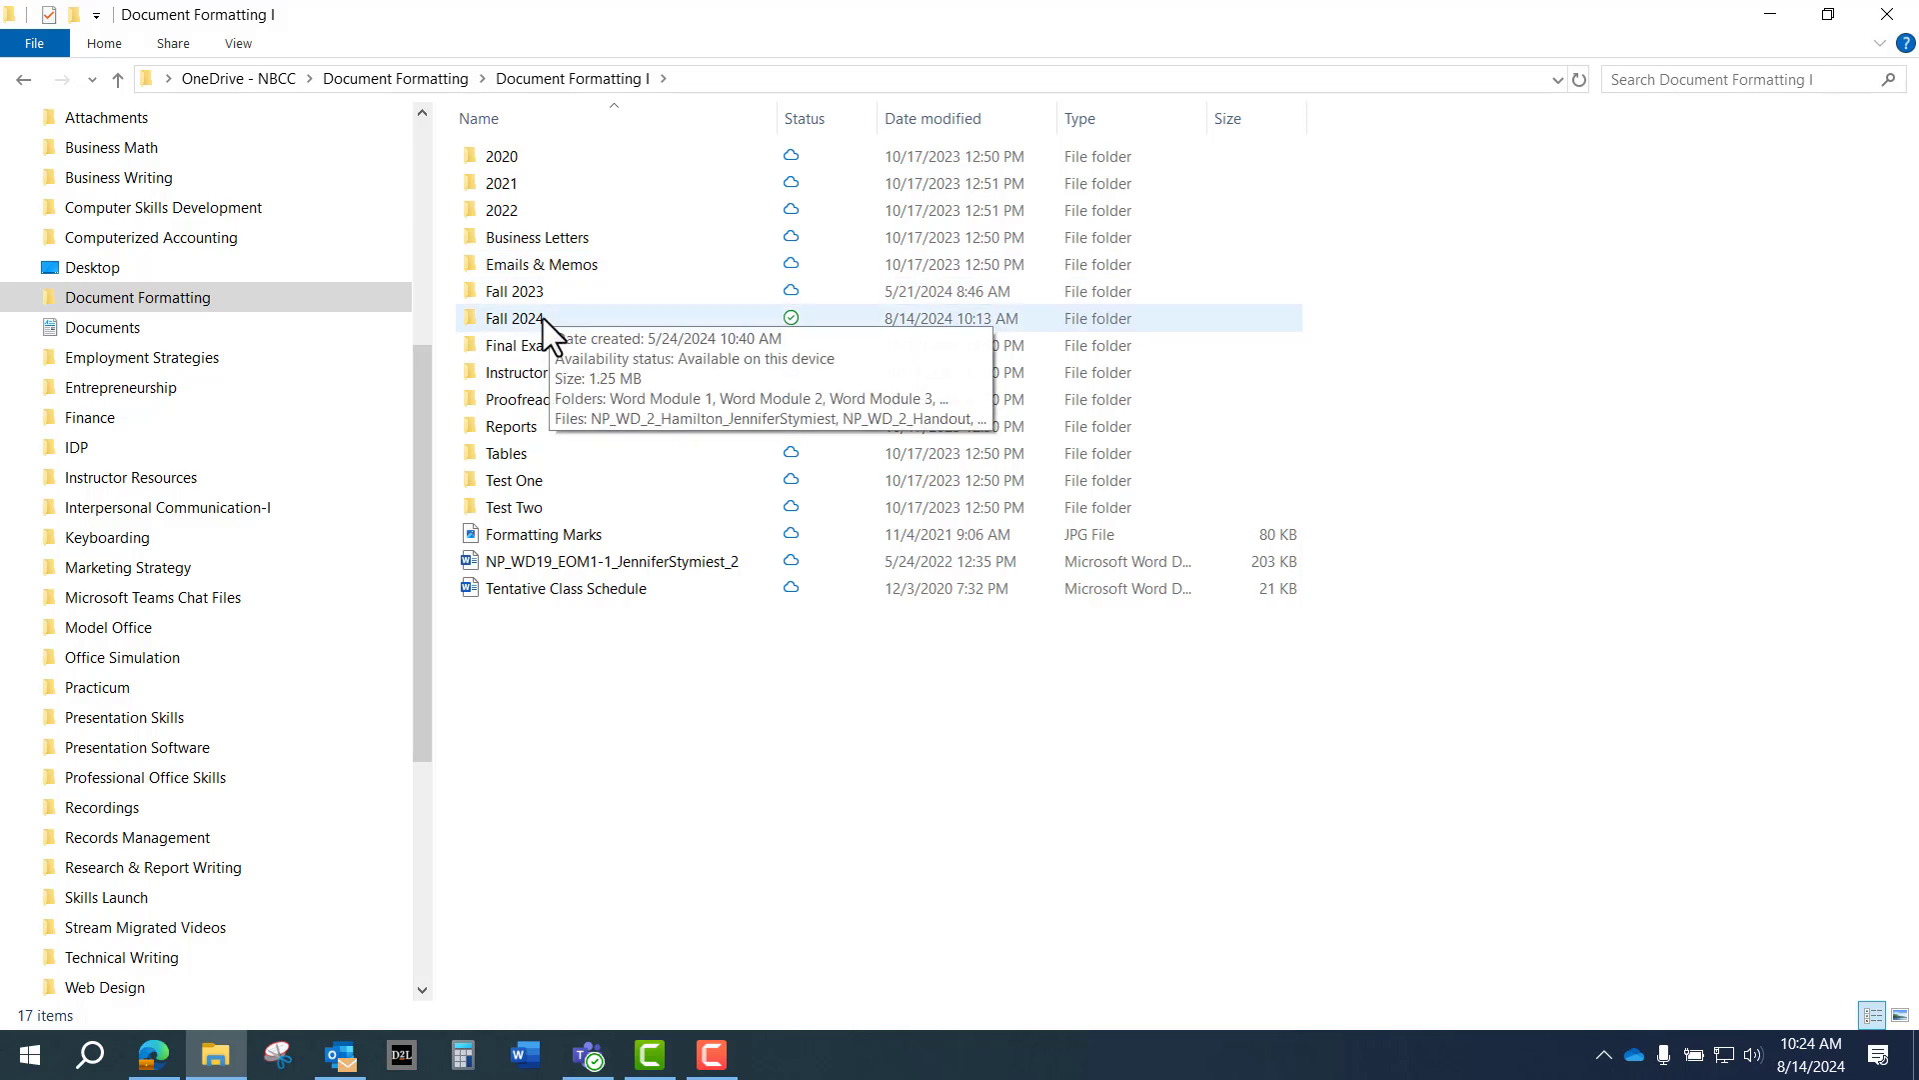
# Go to Fall 2024 > Word Module 3 and open the NP_WD_3 Wireless report.
pyautogui.doubleClick(543, 318)
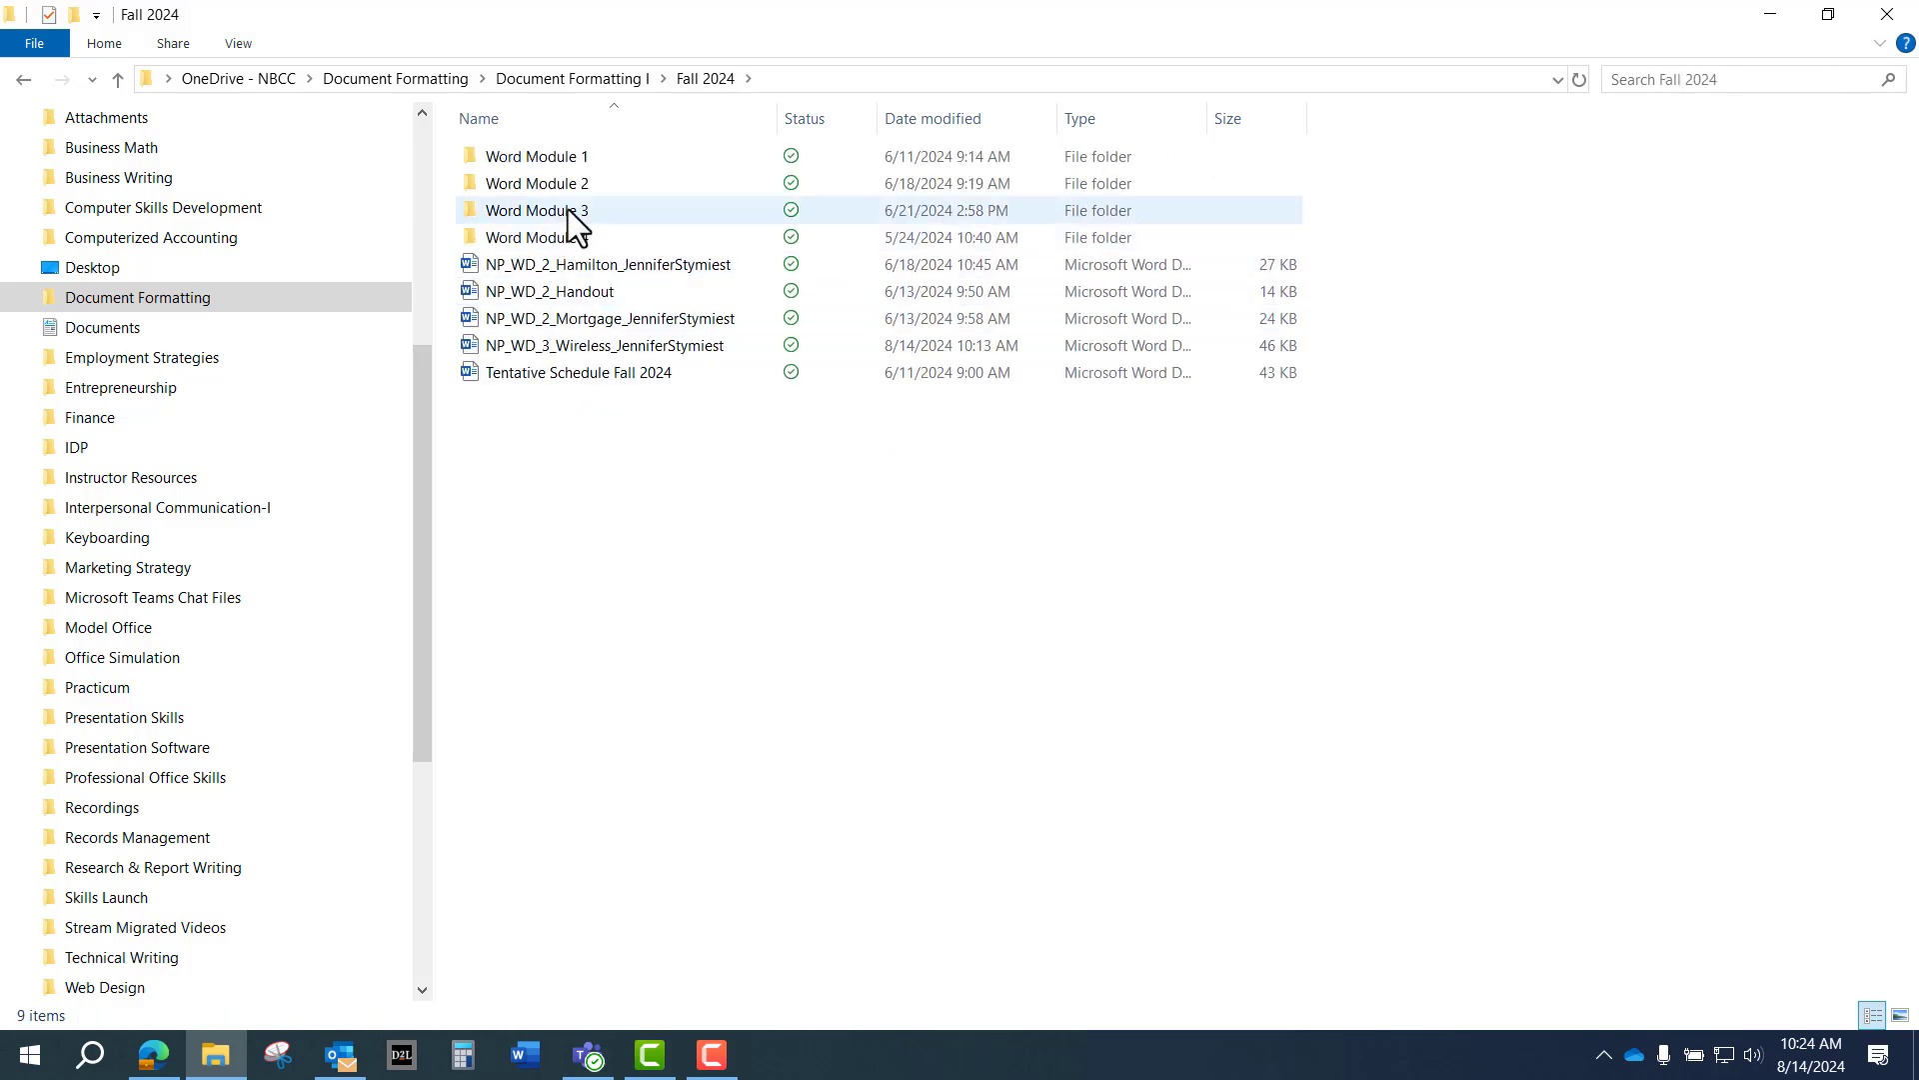
pyautogui.doubleClick(568, 210)
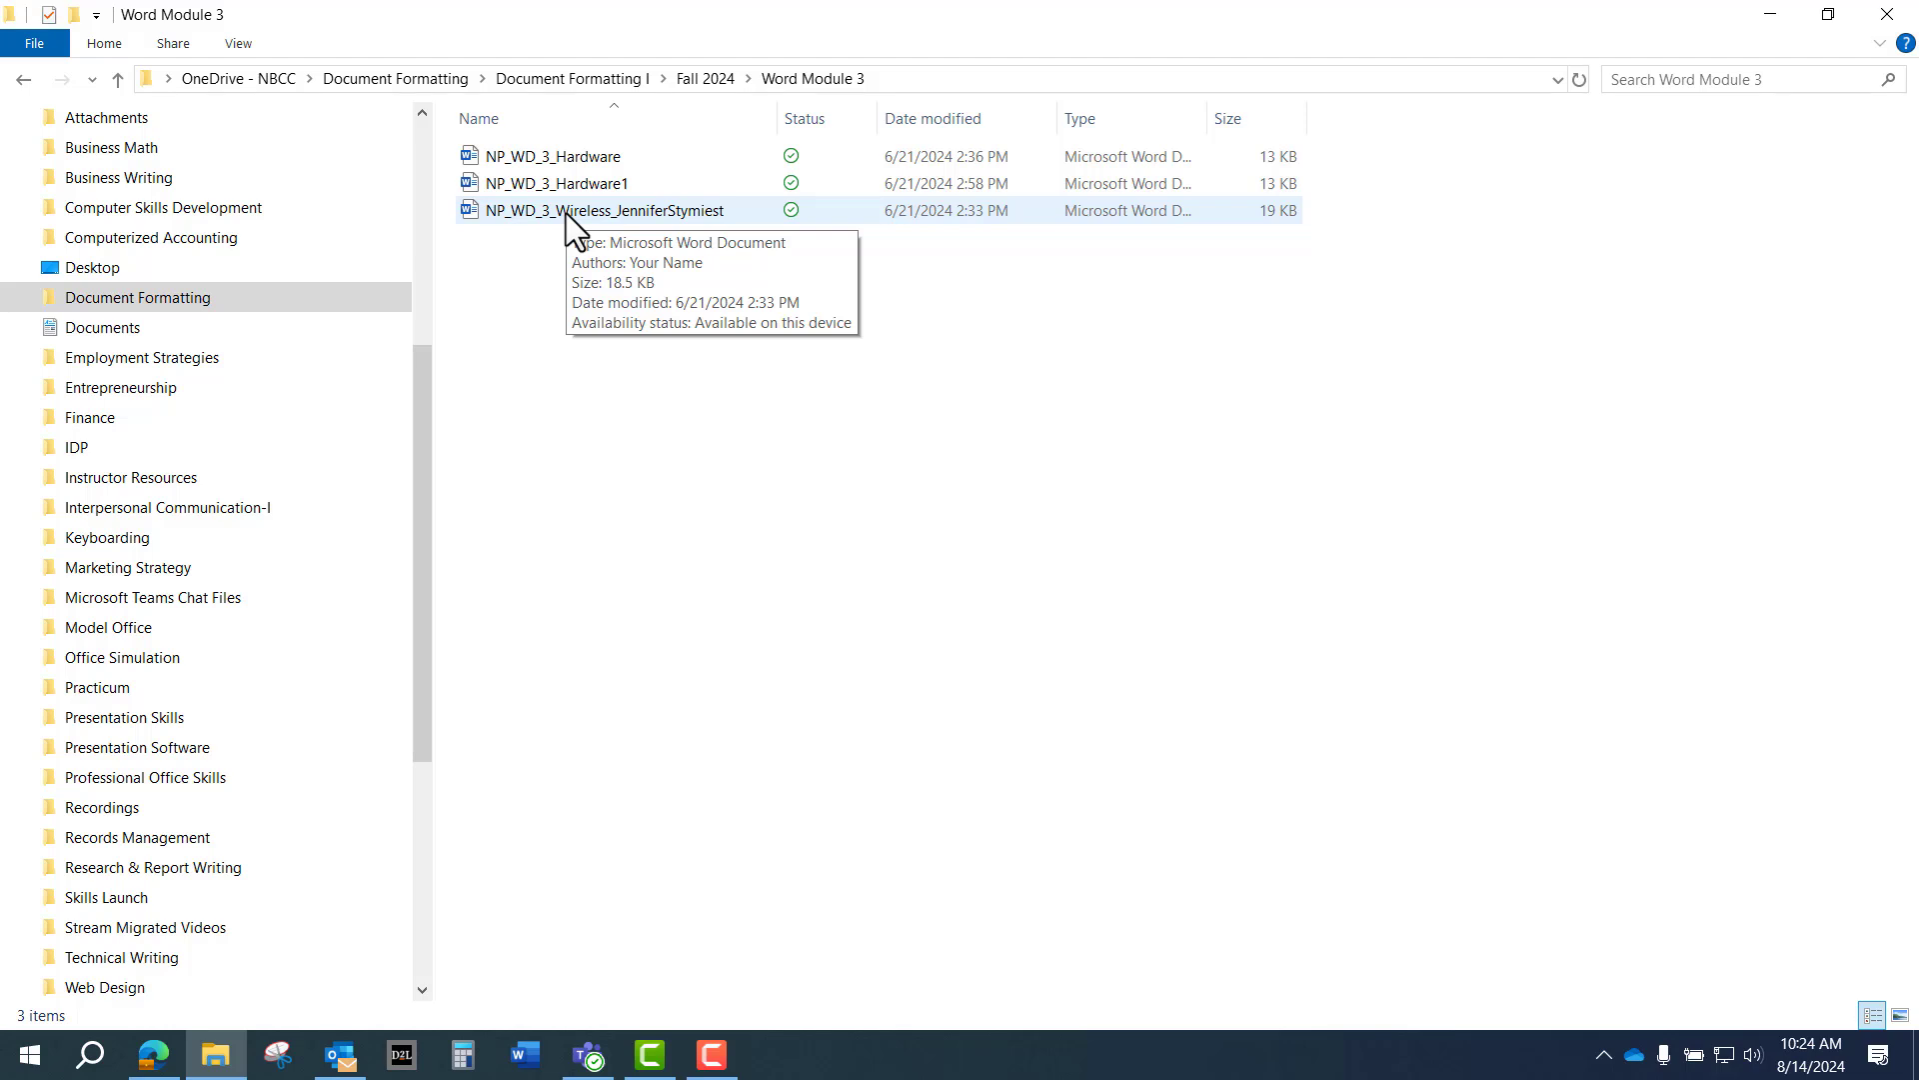
pyautogui.click(565, 213)
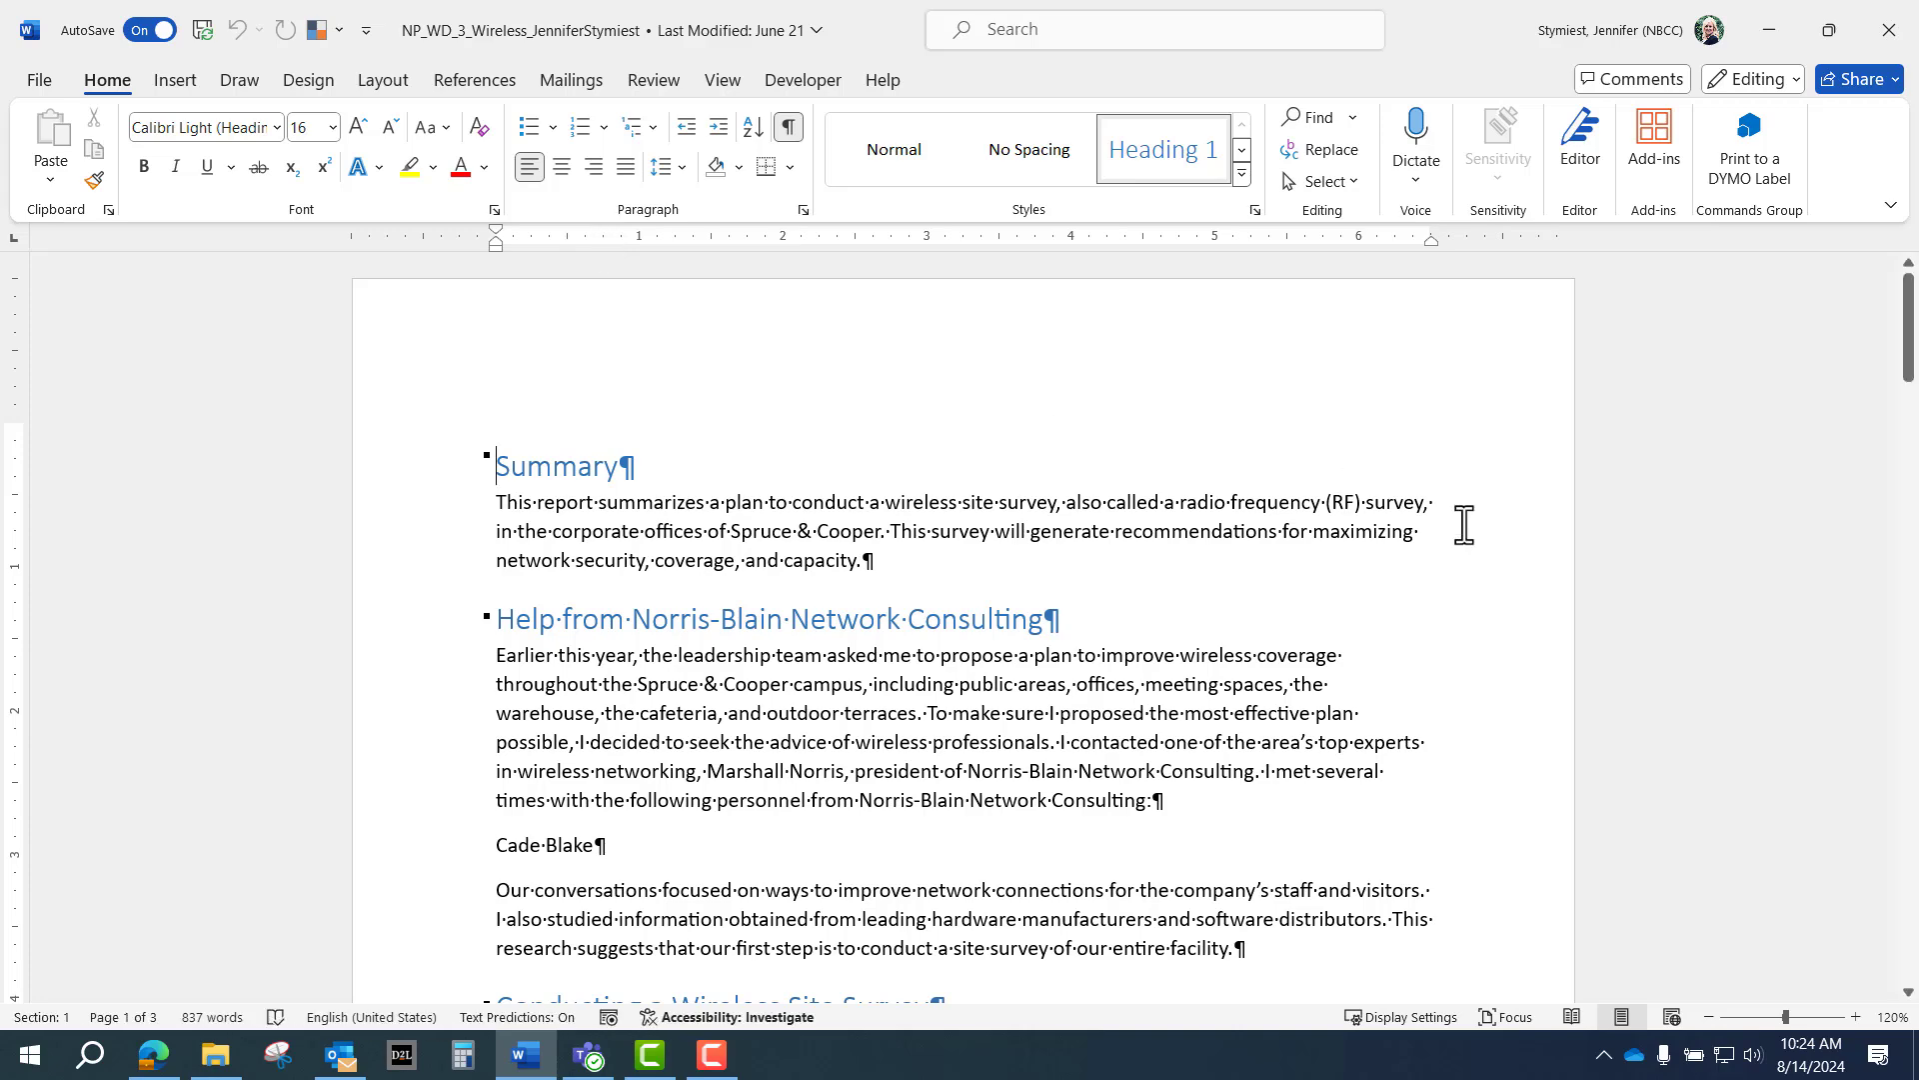
# Zoom to 130% and insert a tab after the first consultant's name, checking formatting marks.
pyautogui.click(1854, 1017)
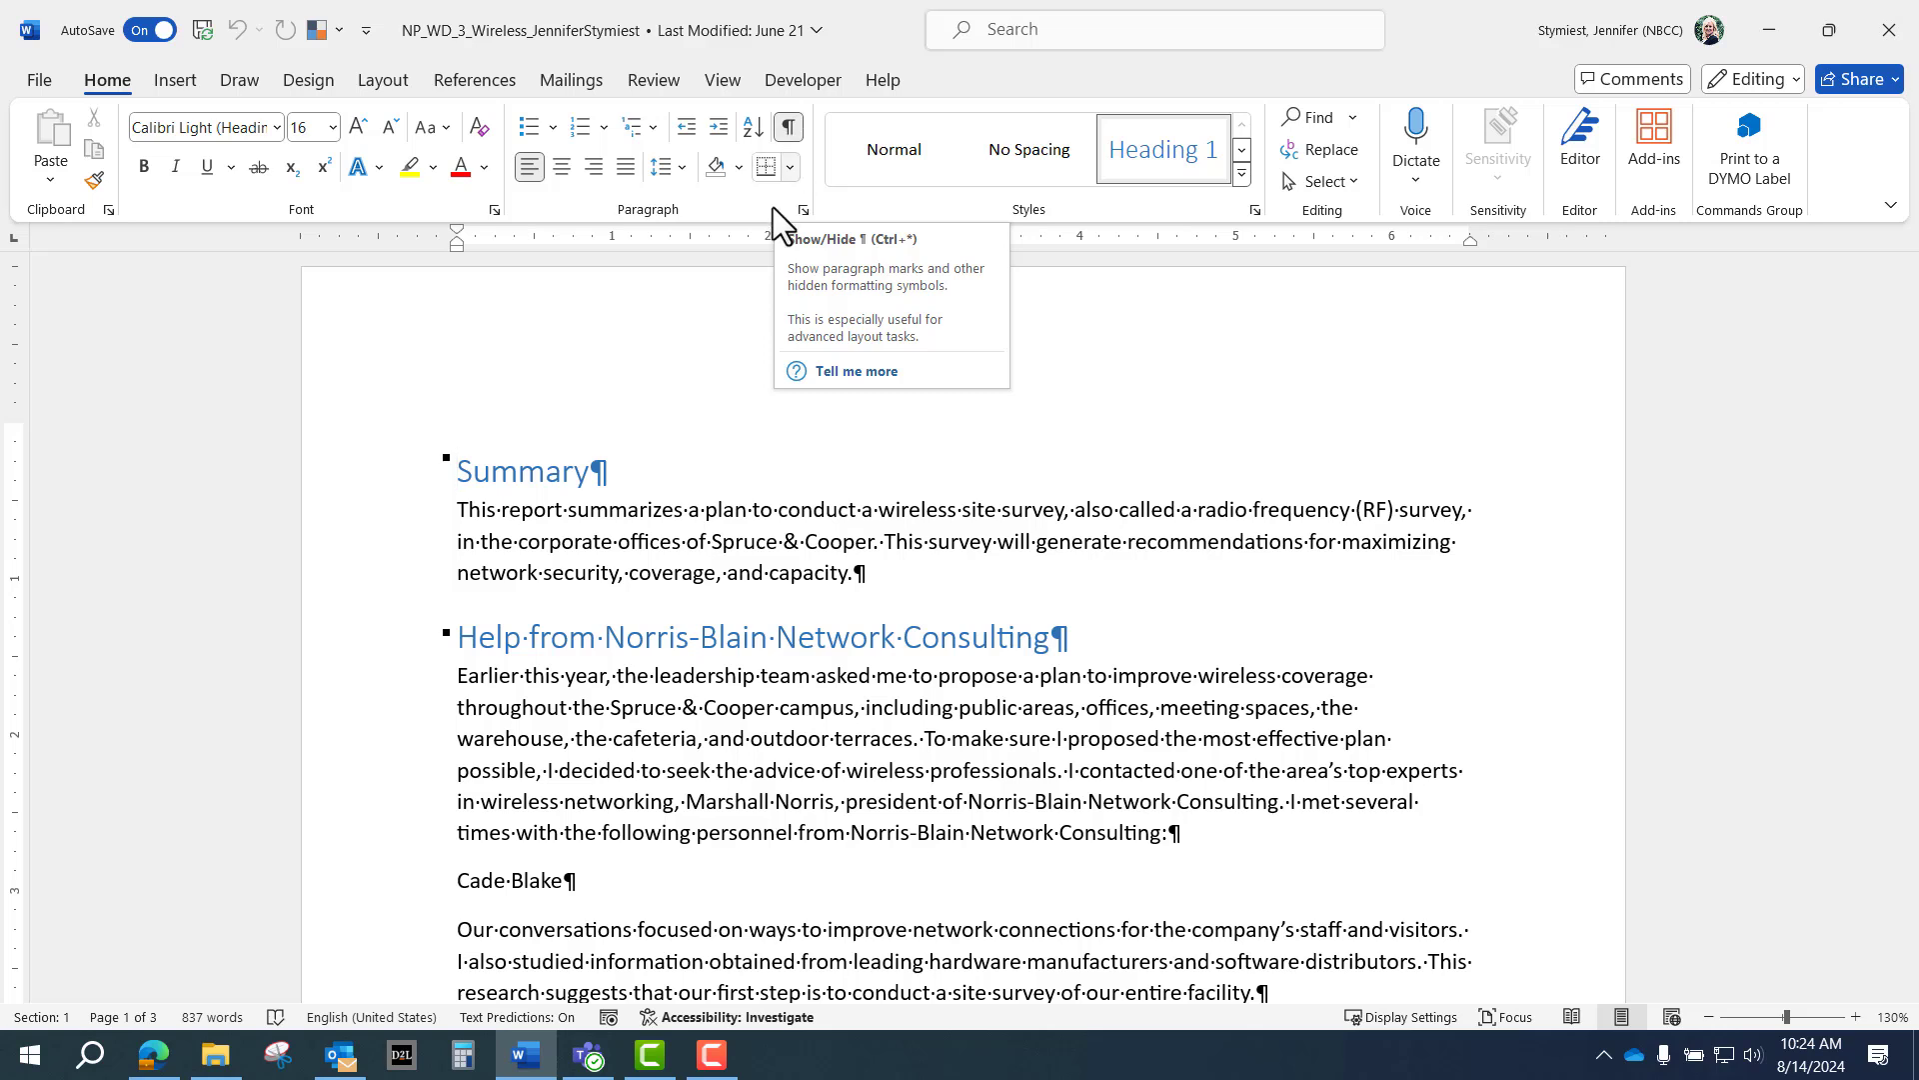
pyautogui.scroll(-3, 781, 446)
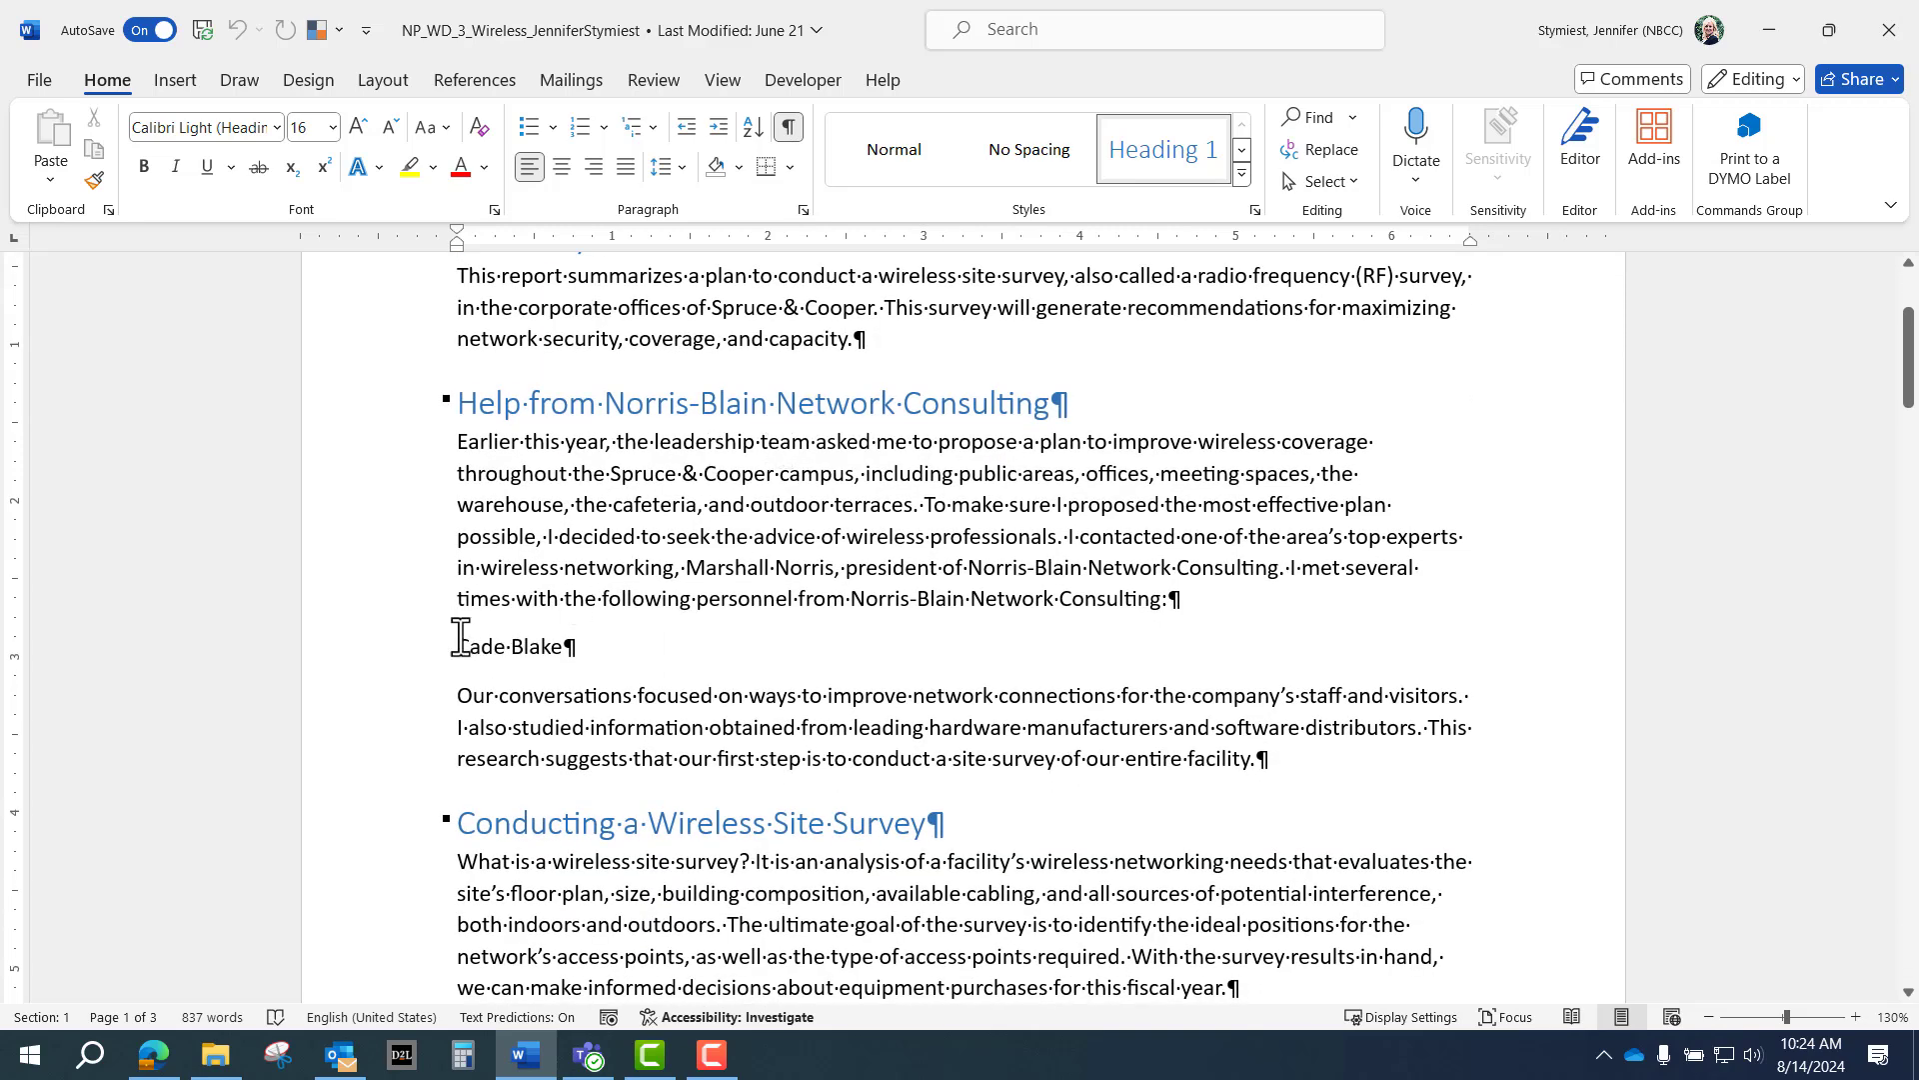
pyautogui.click(569, 649)
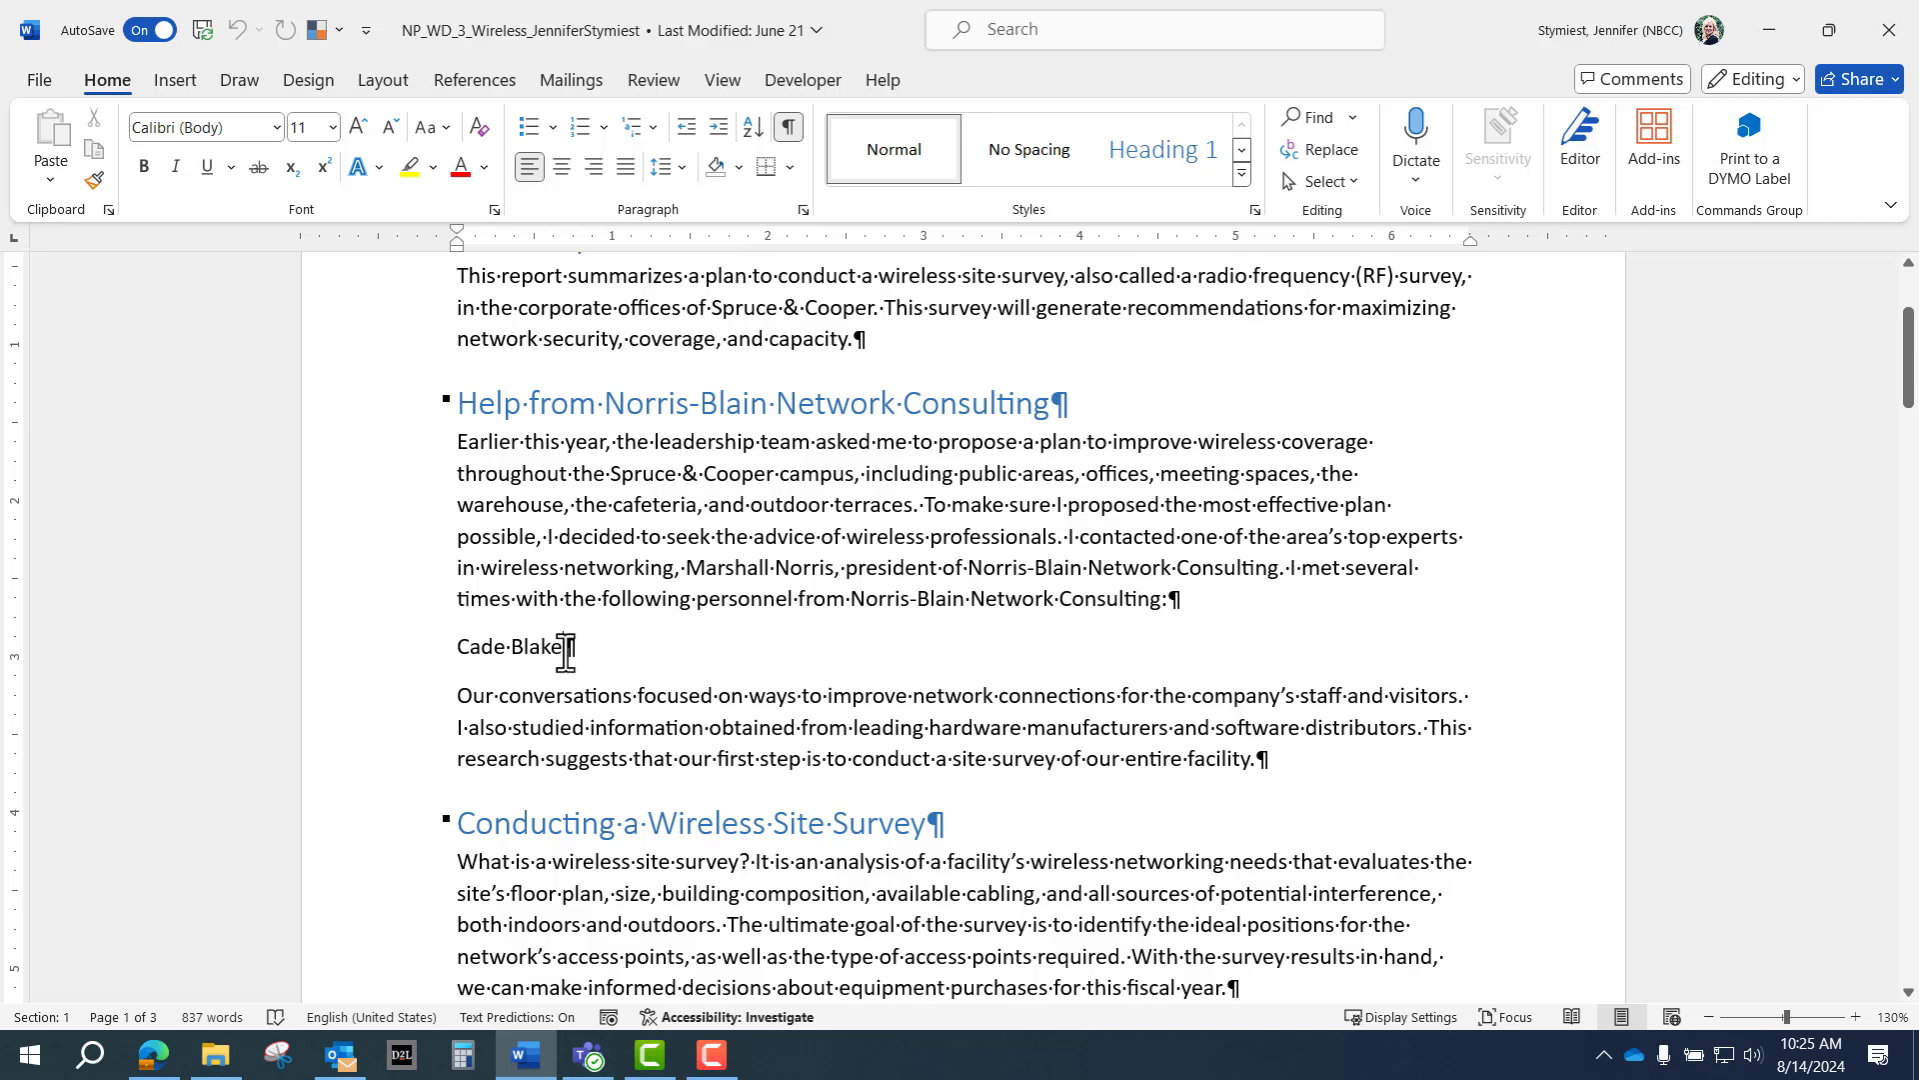
pyautogui.press('Tab')
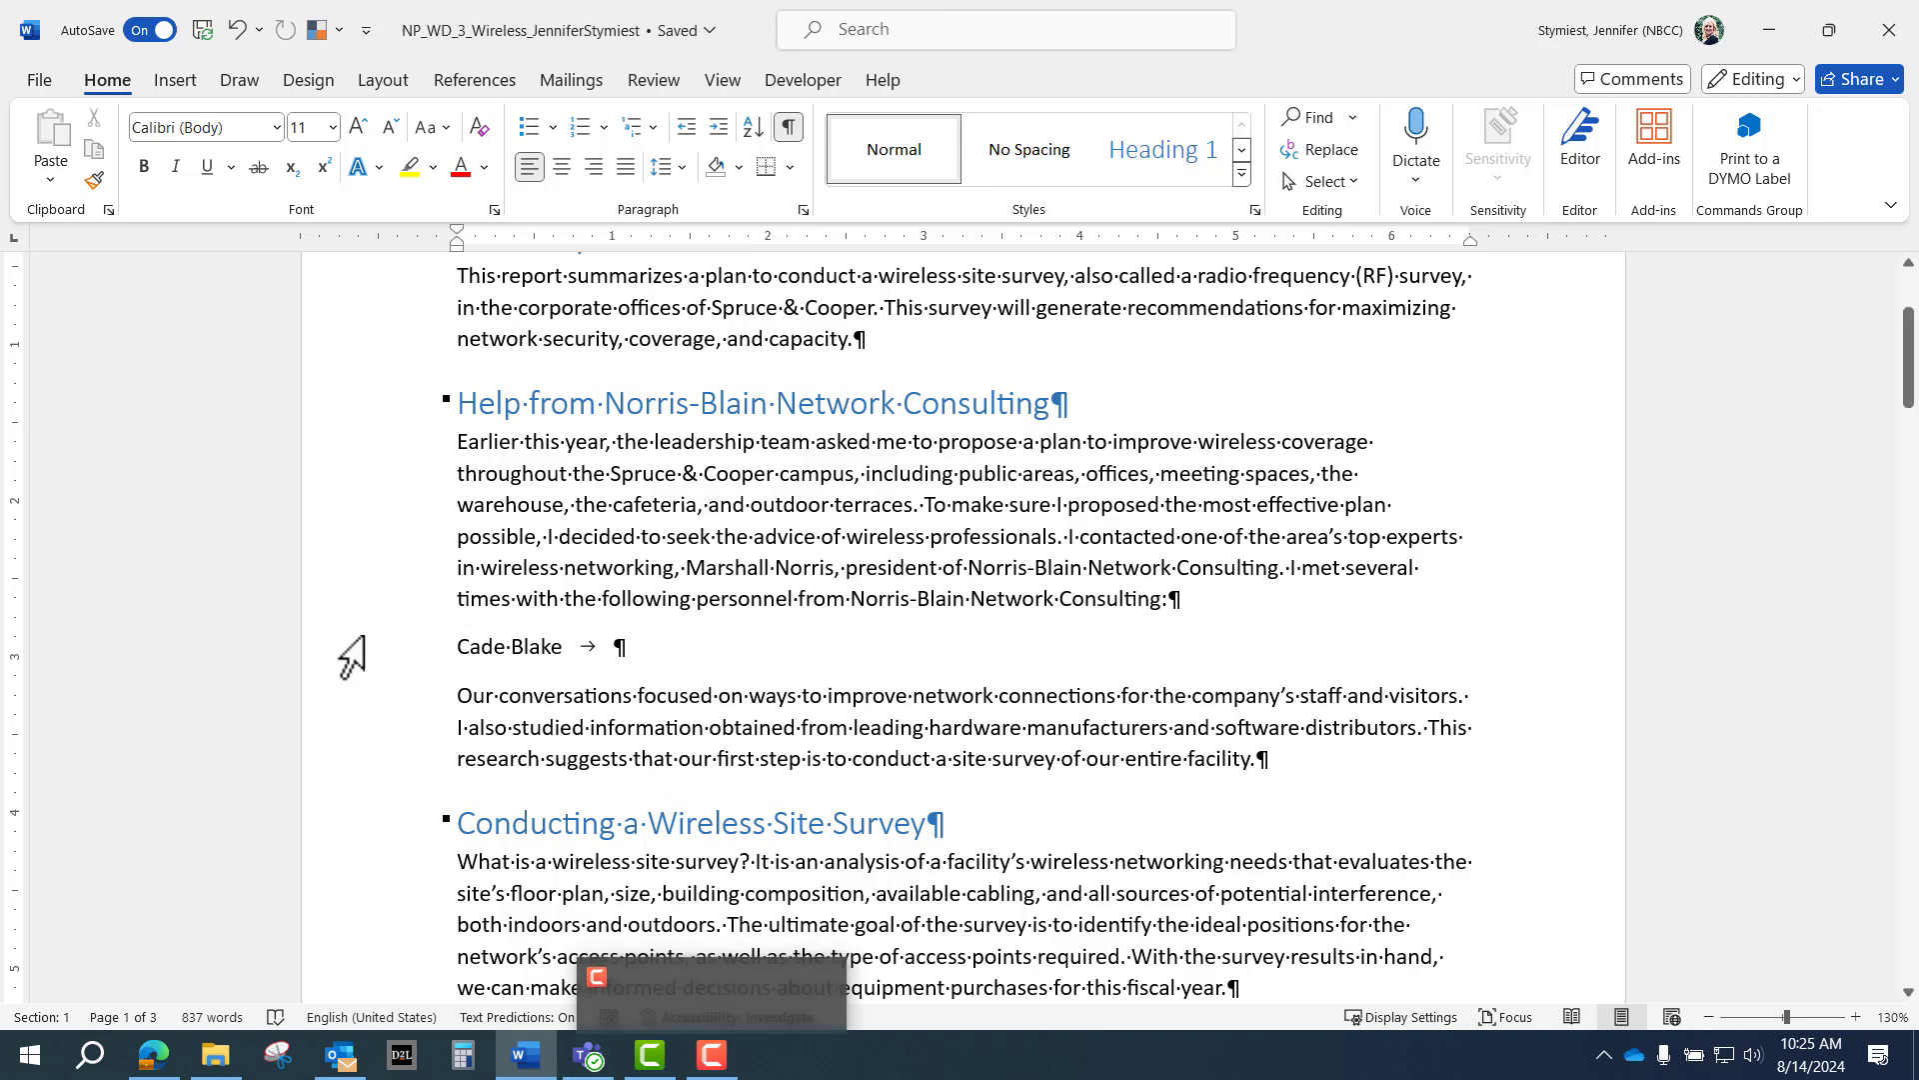
pyautogui.click(788, 126)
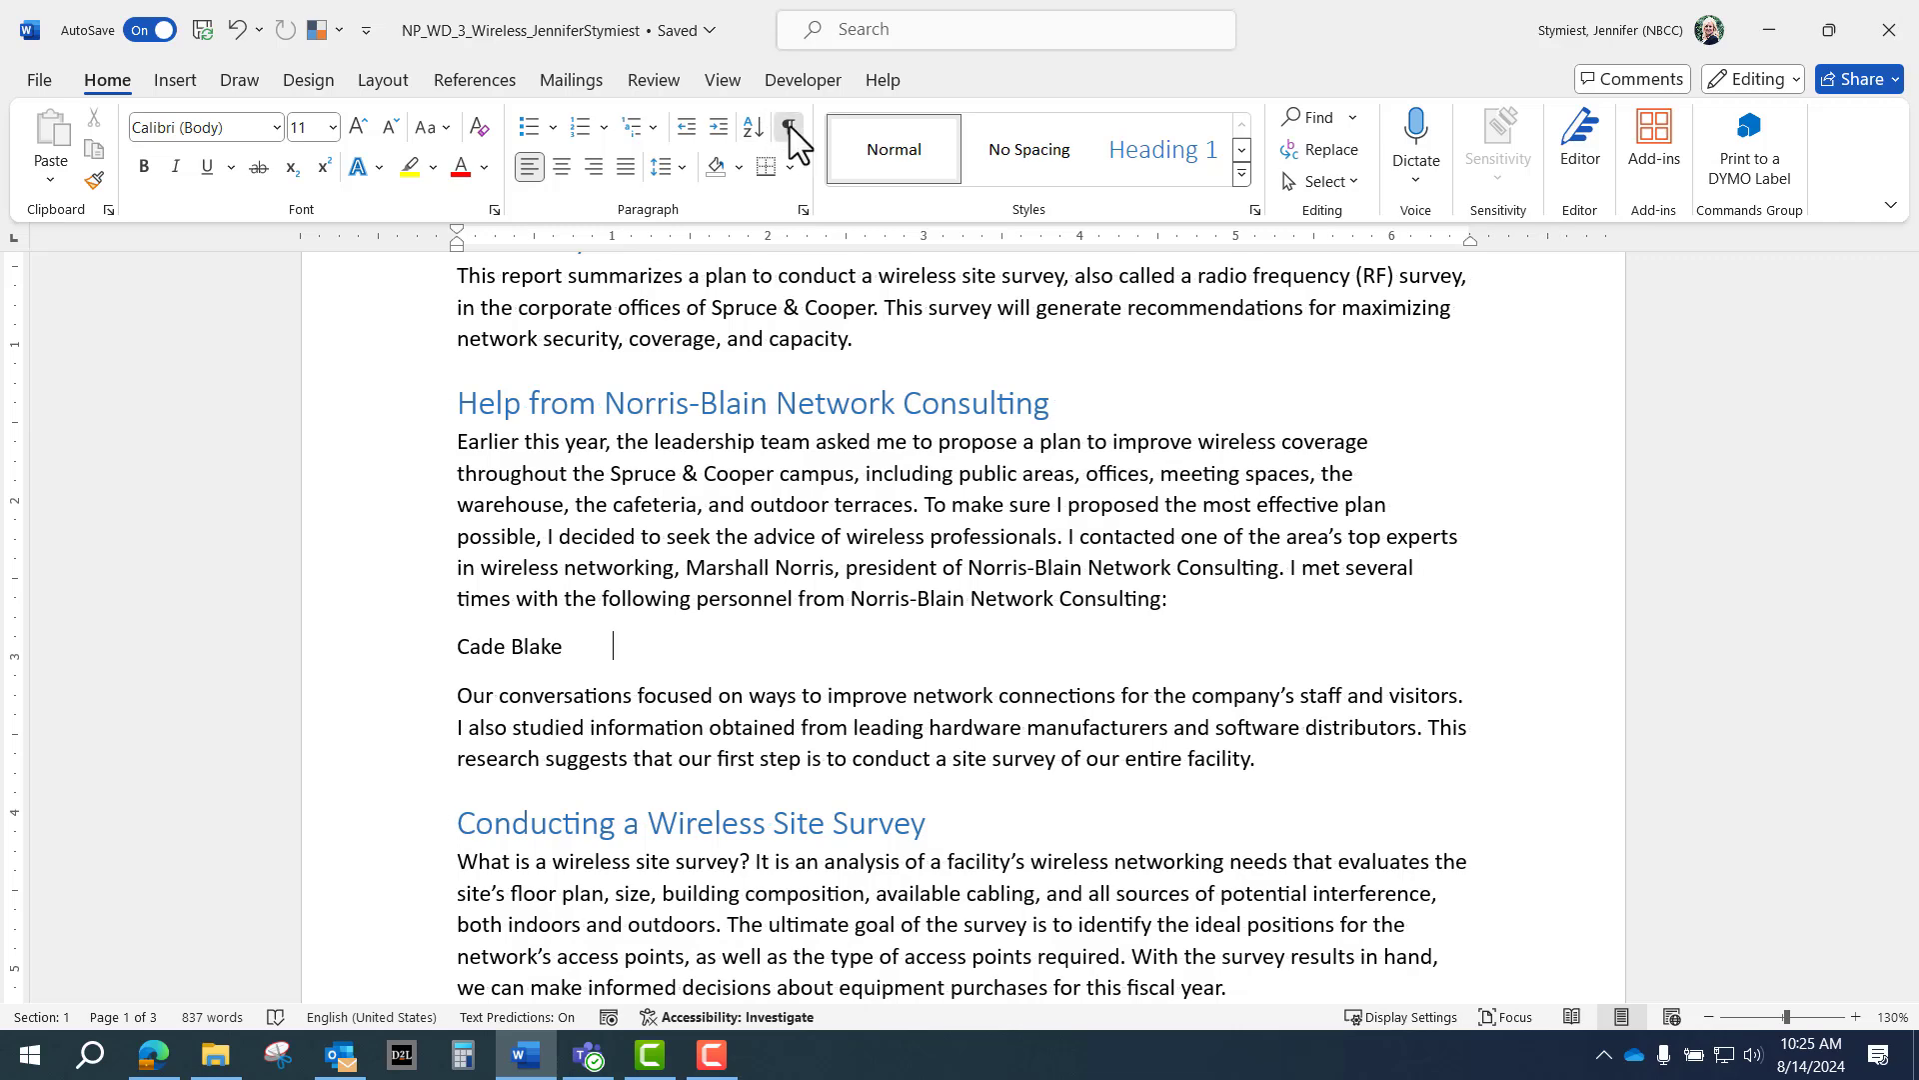
pyautogui.click(789, 126)
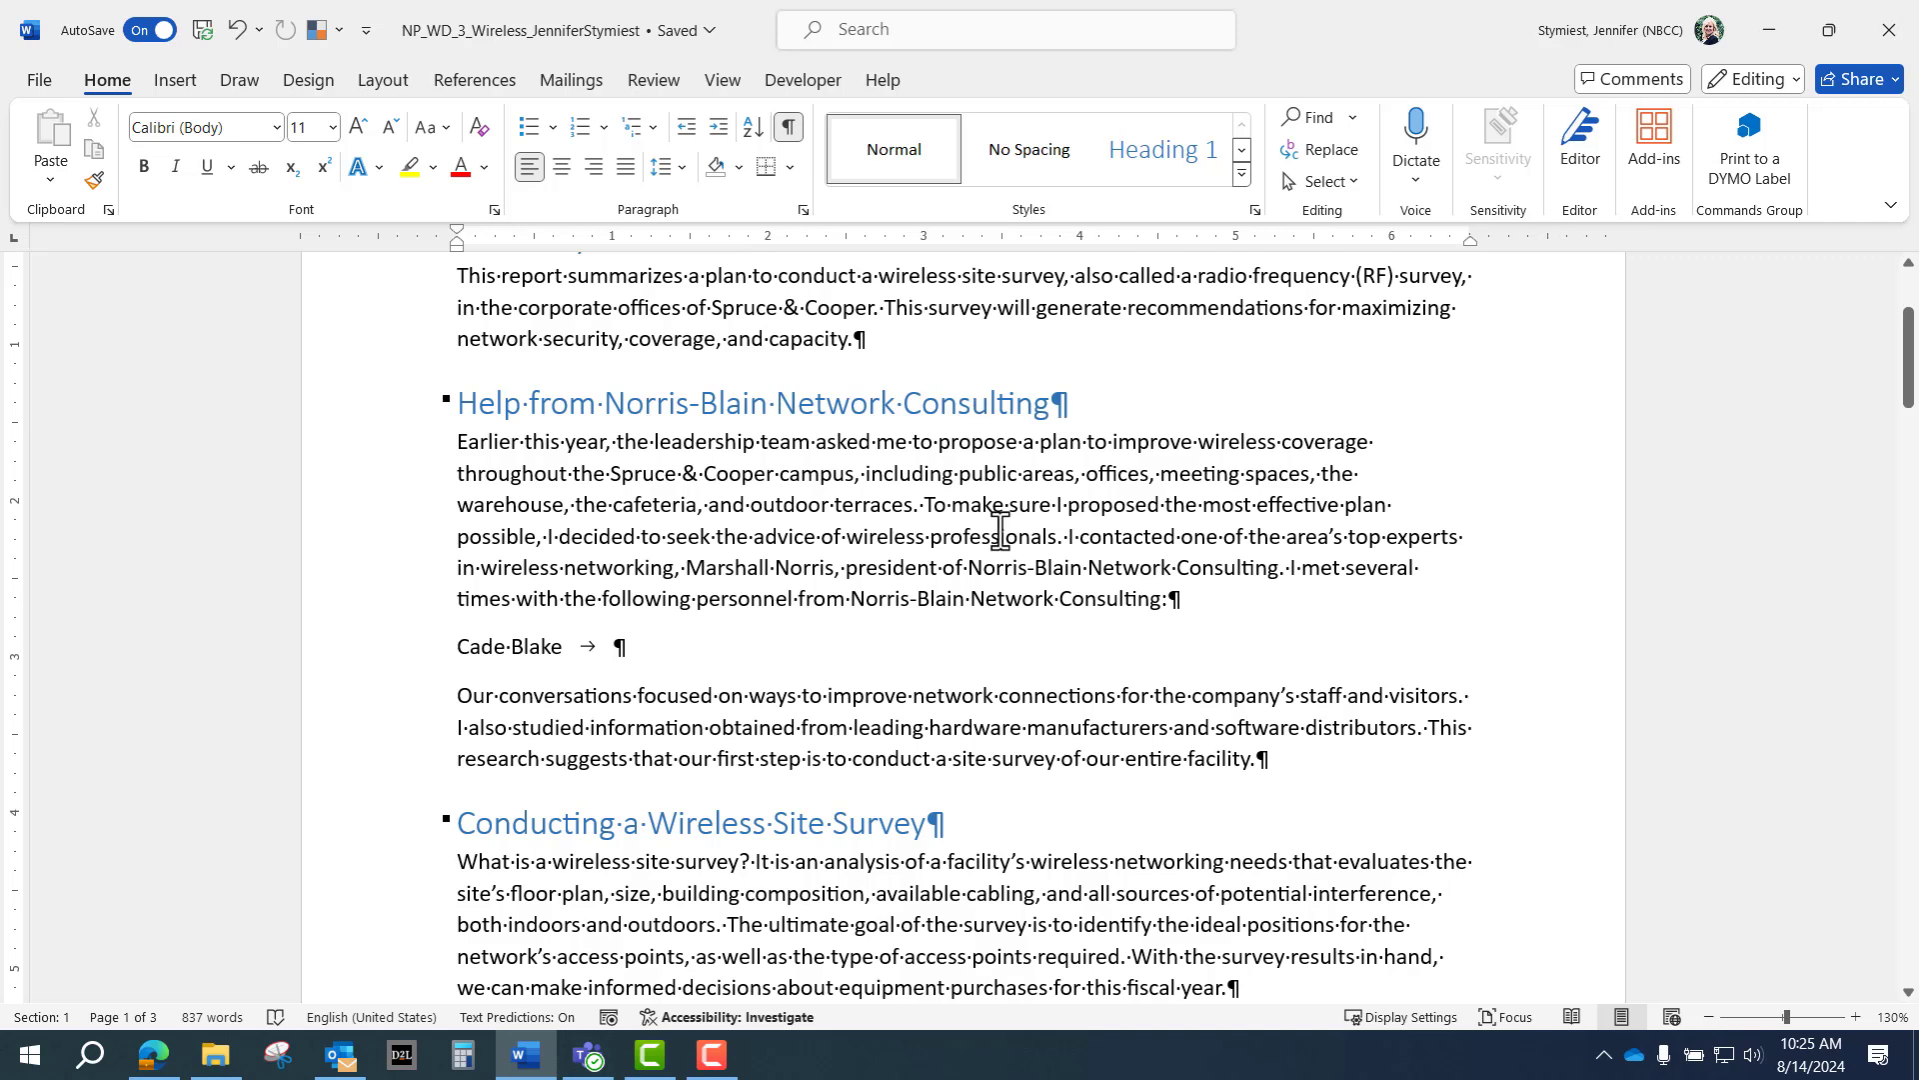
# Give the first consultant the title Senior Consultant, then add the second consultant, a tab and Senior Consultant.
pyautogui.write('Sn')
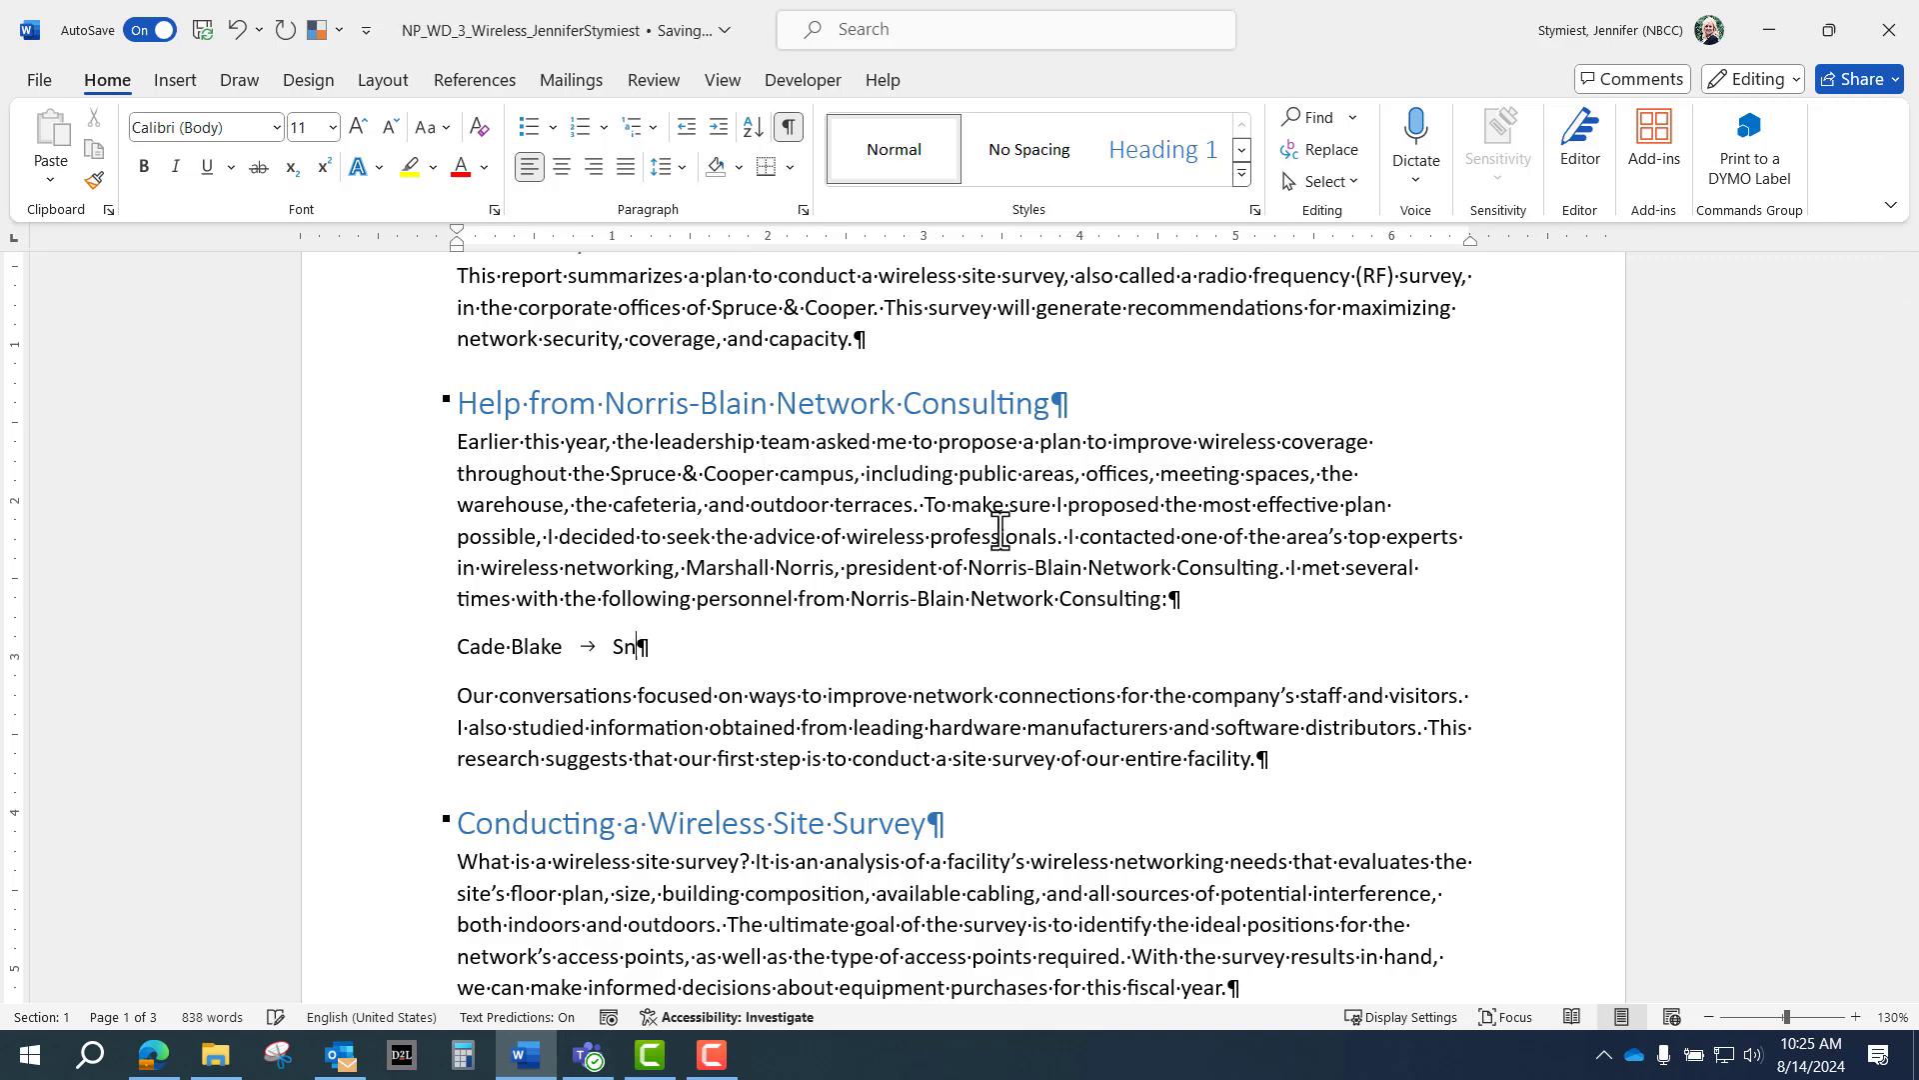
pyautogui.press('BackSpace')
pyautogui.write('enior Consultant')
pyautogui.press('Return')
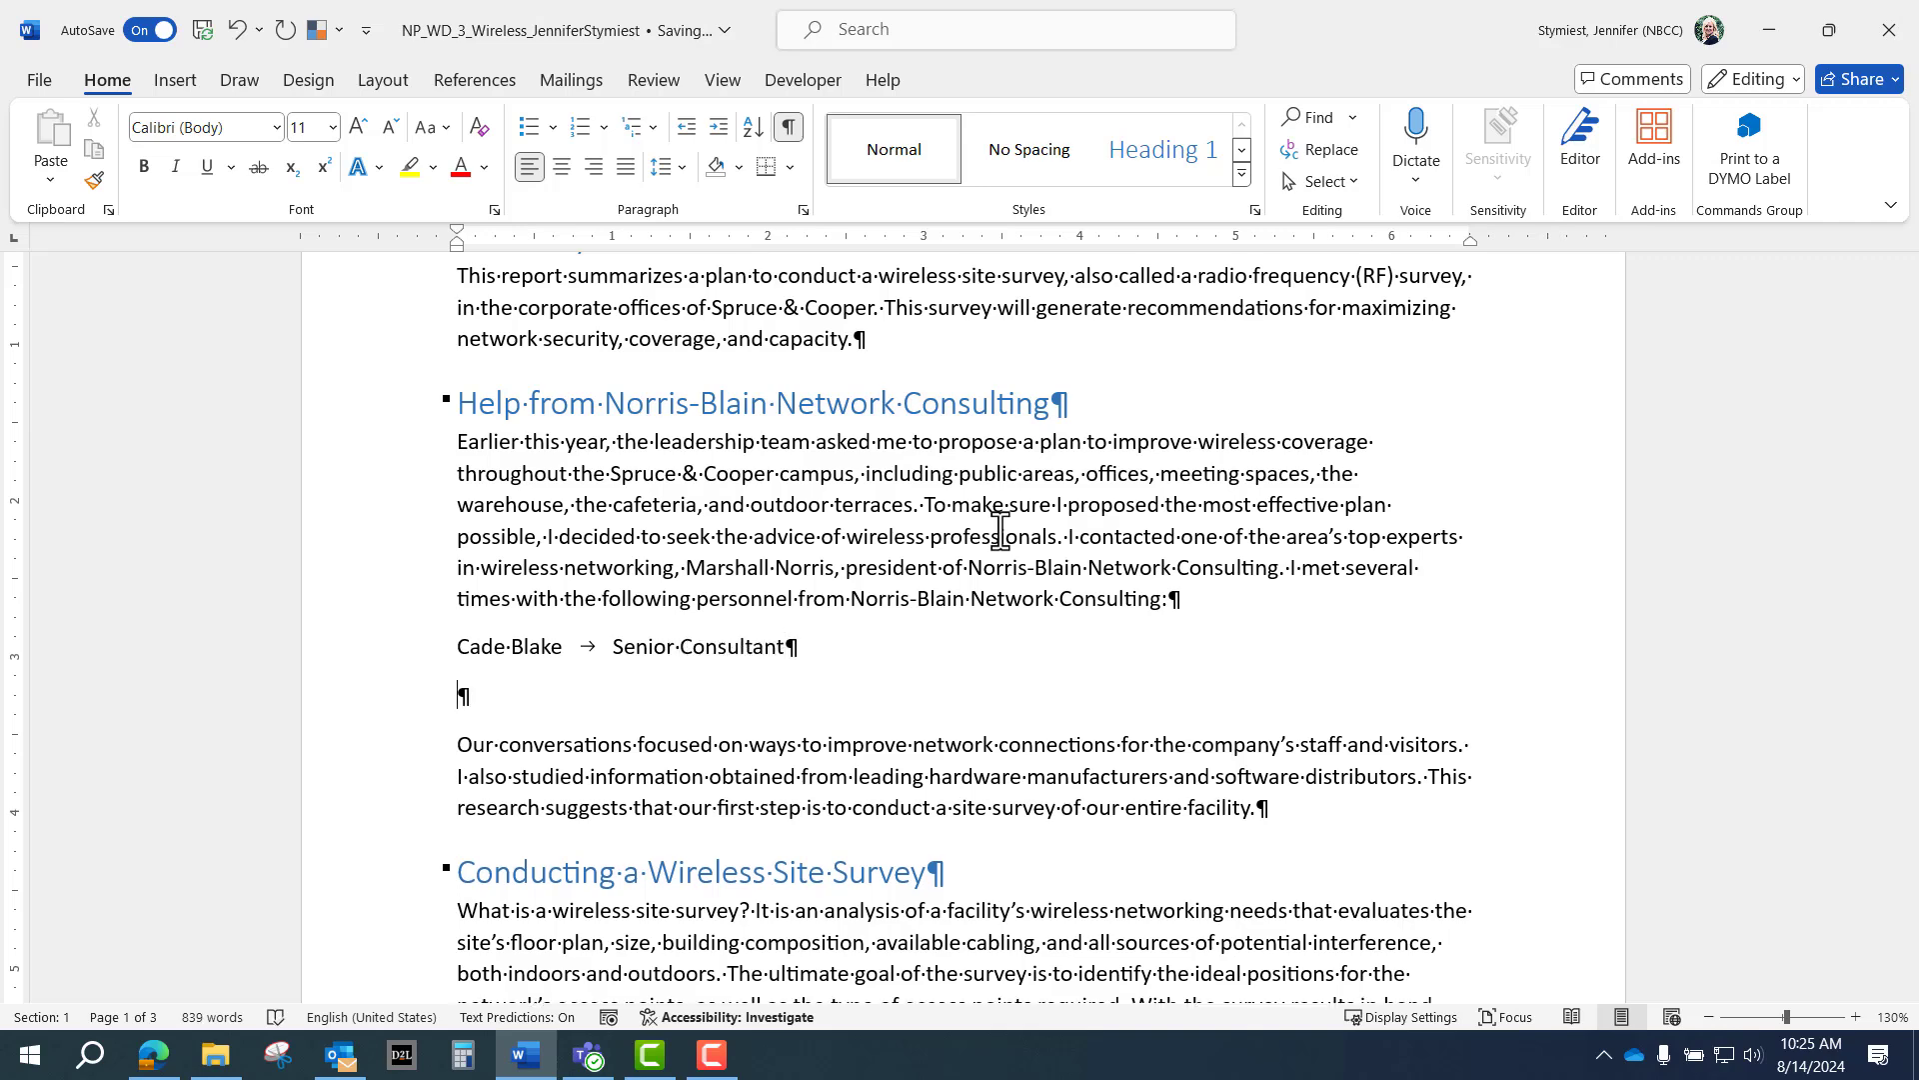
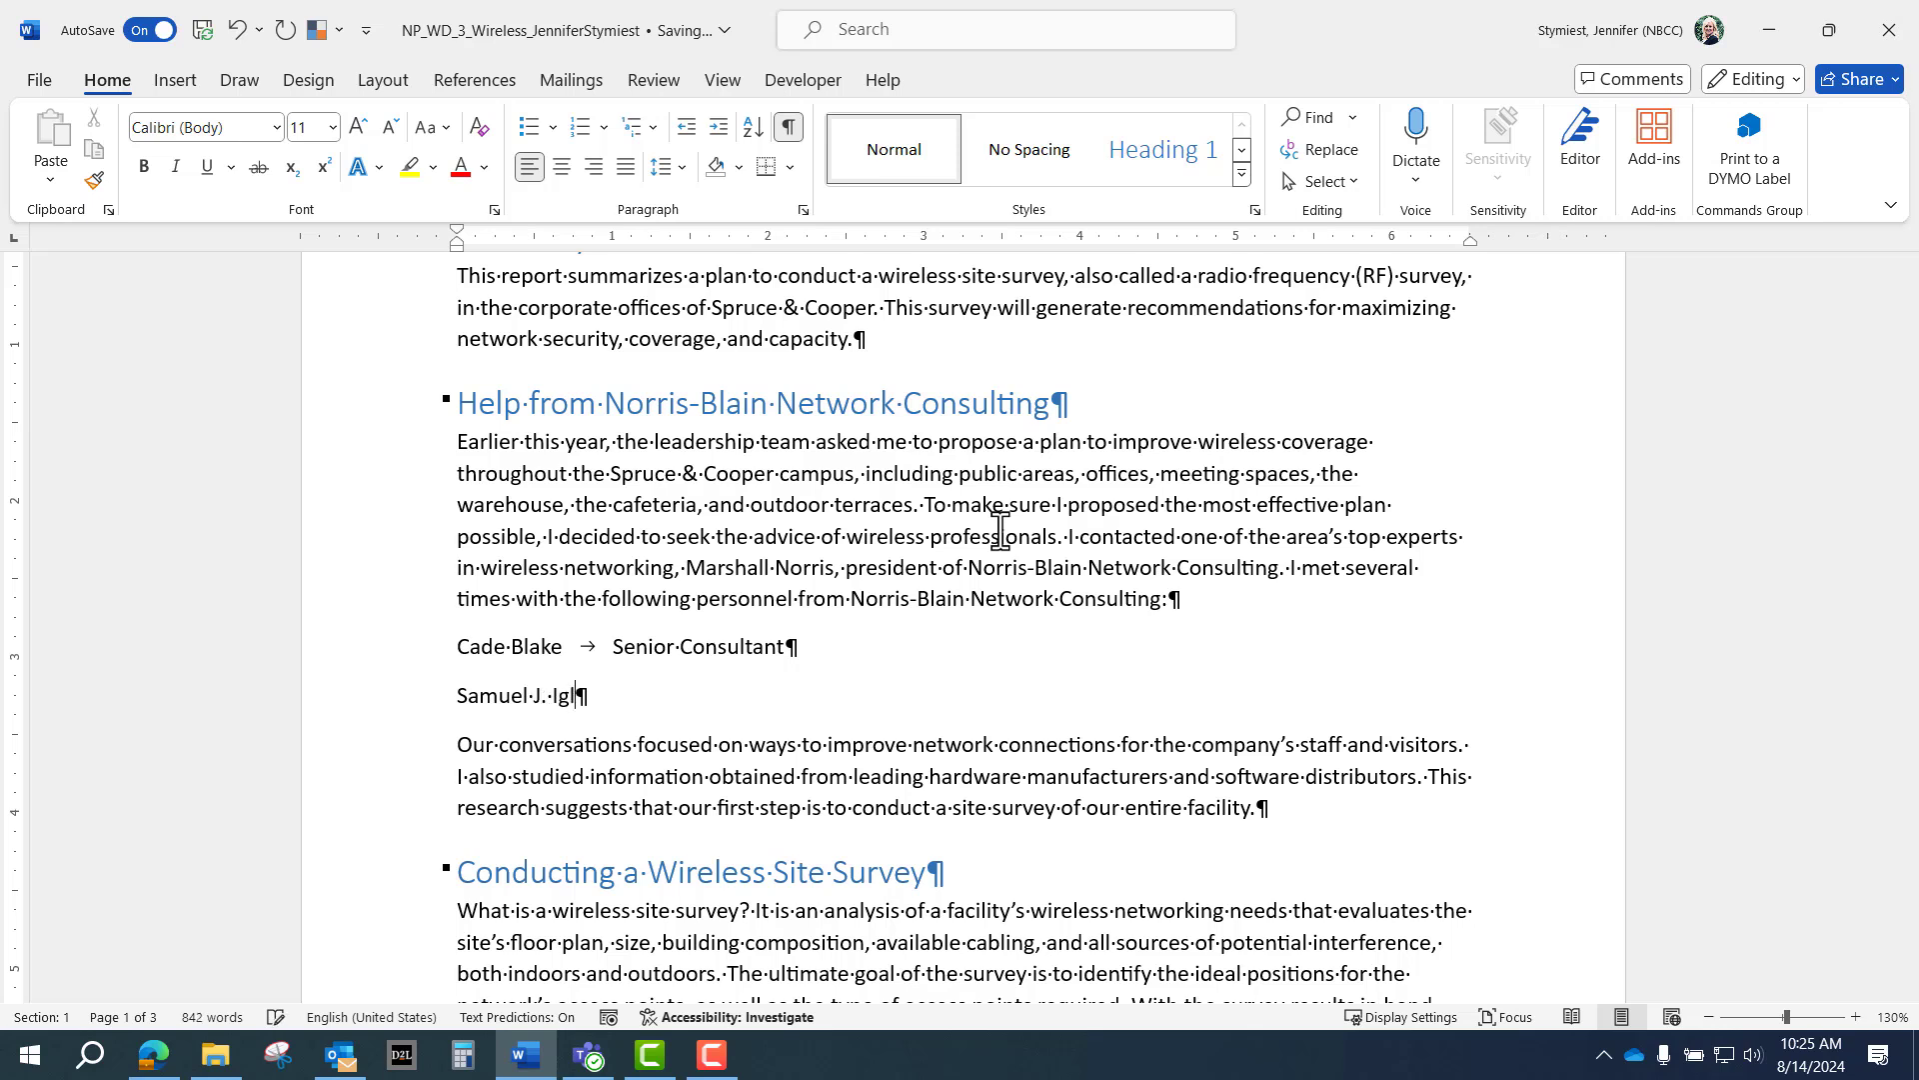
pyautogui.press('Tab')
pyautogui.write('S')
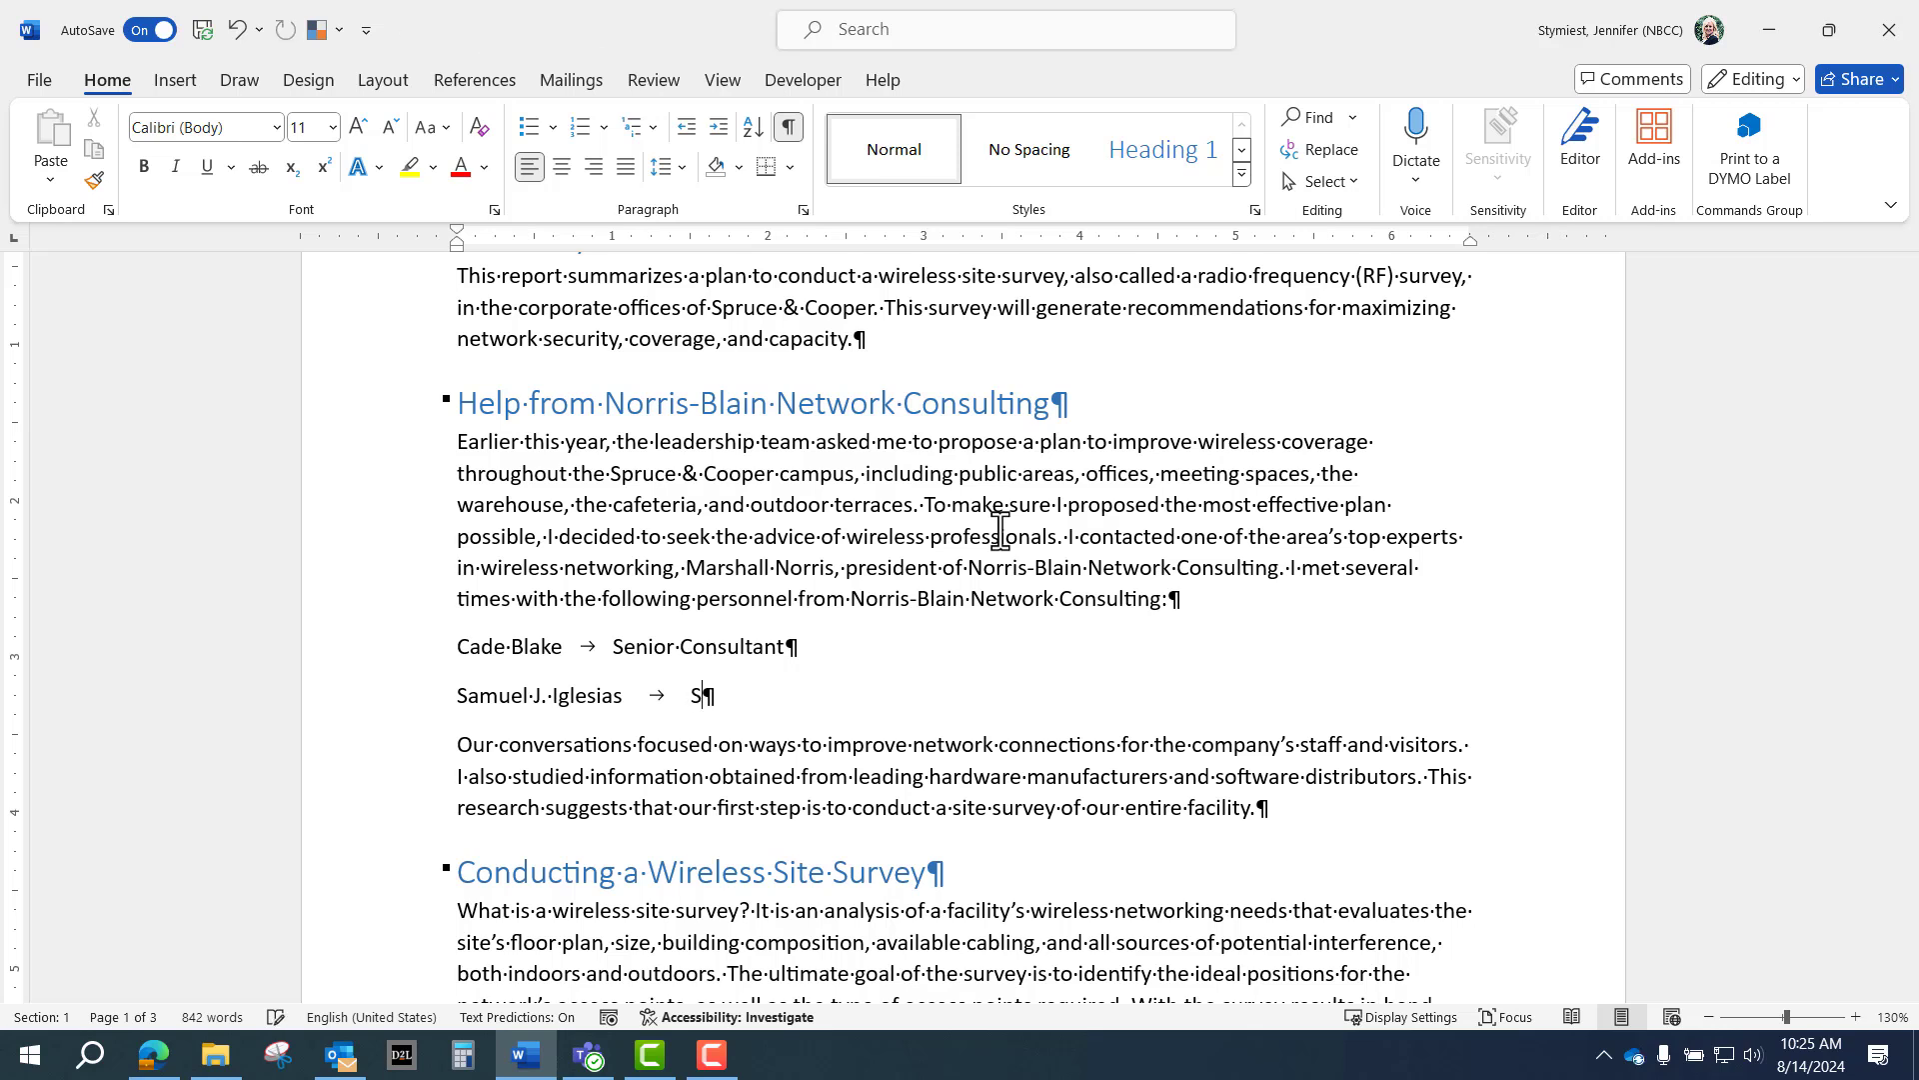
pyautogui.write('enior Cons')
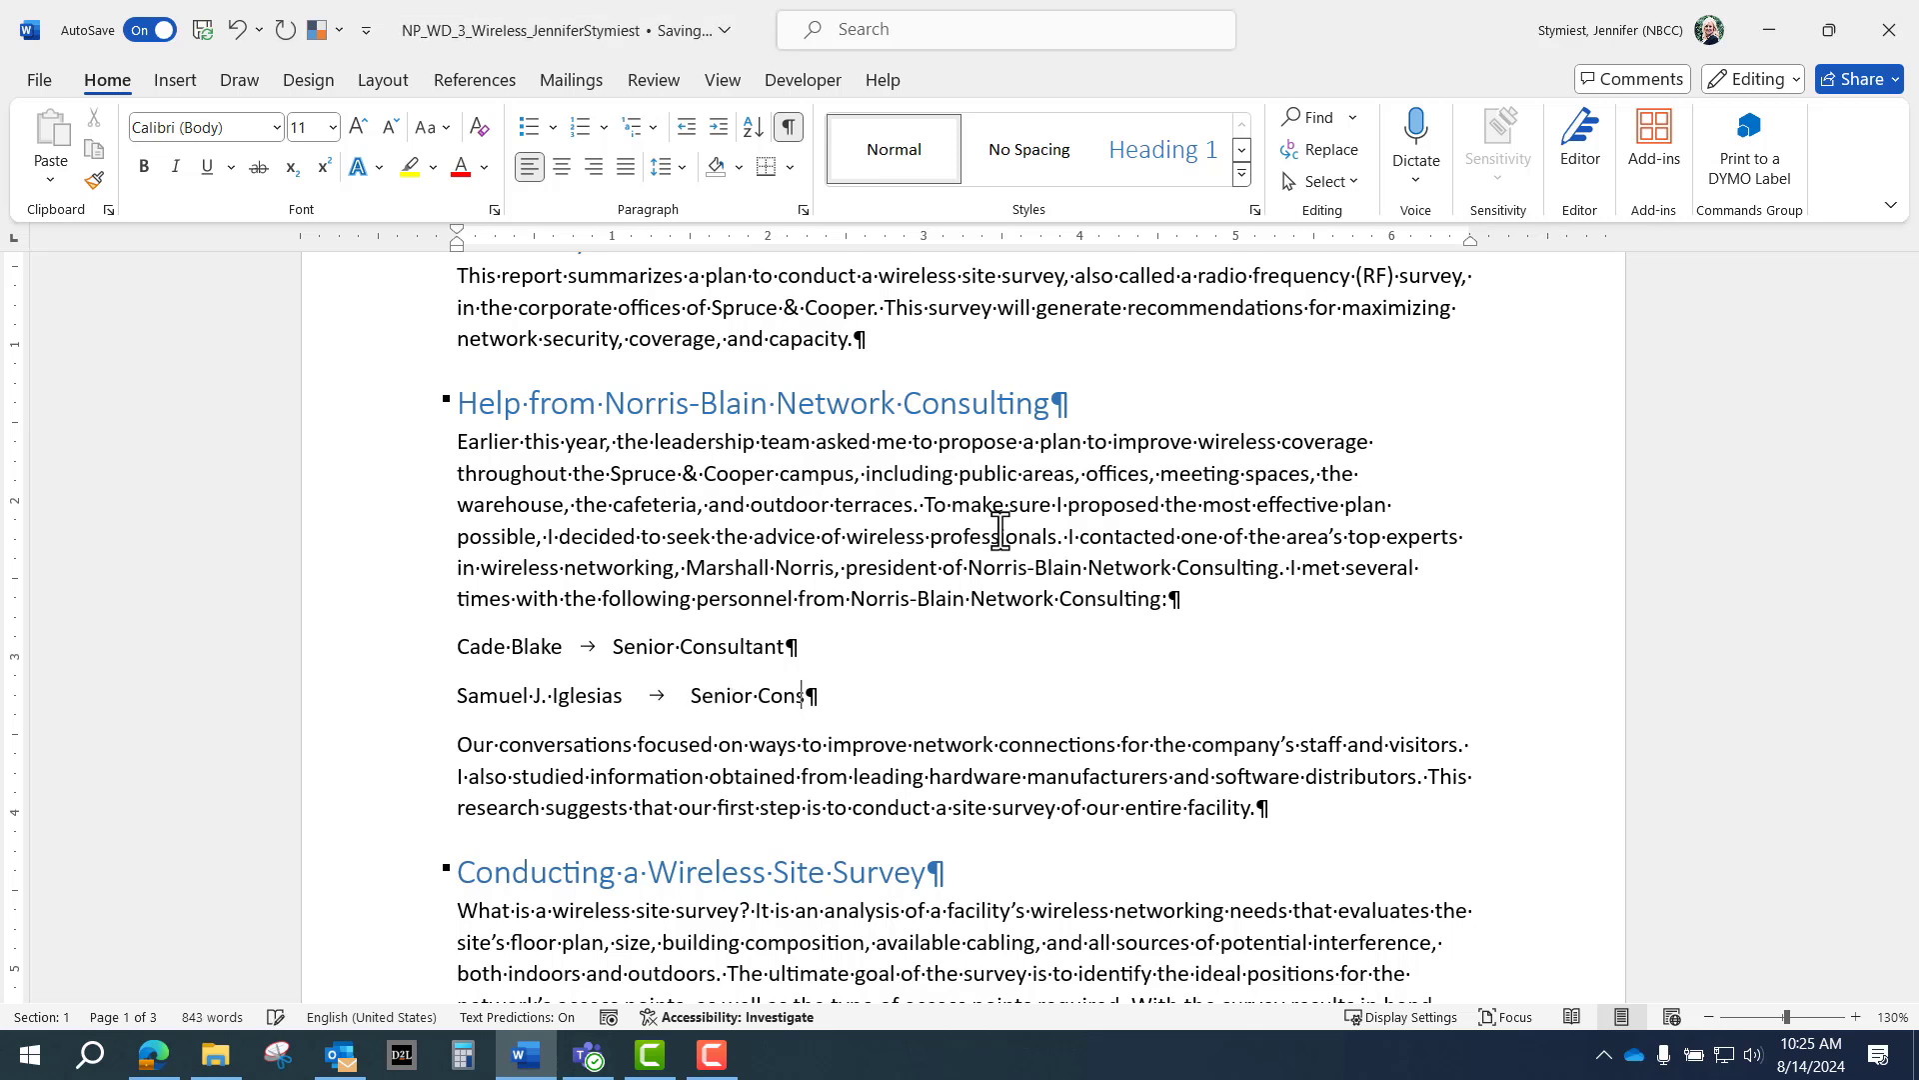
pyautogui.write('ultant')
# Add the third person's name on a new line, followed by a tab and Project Manager.
pyautogui.press('Return')
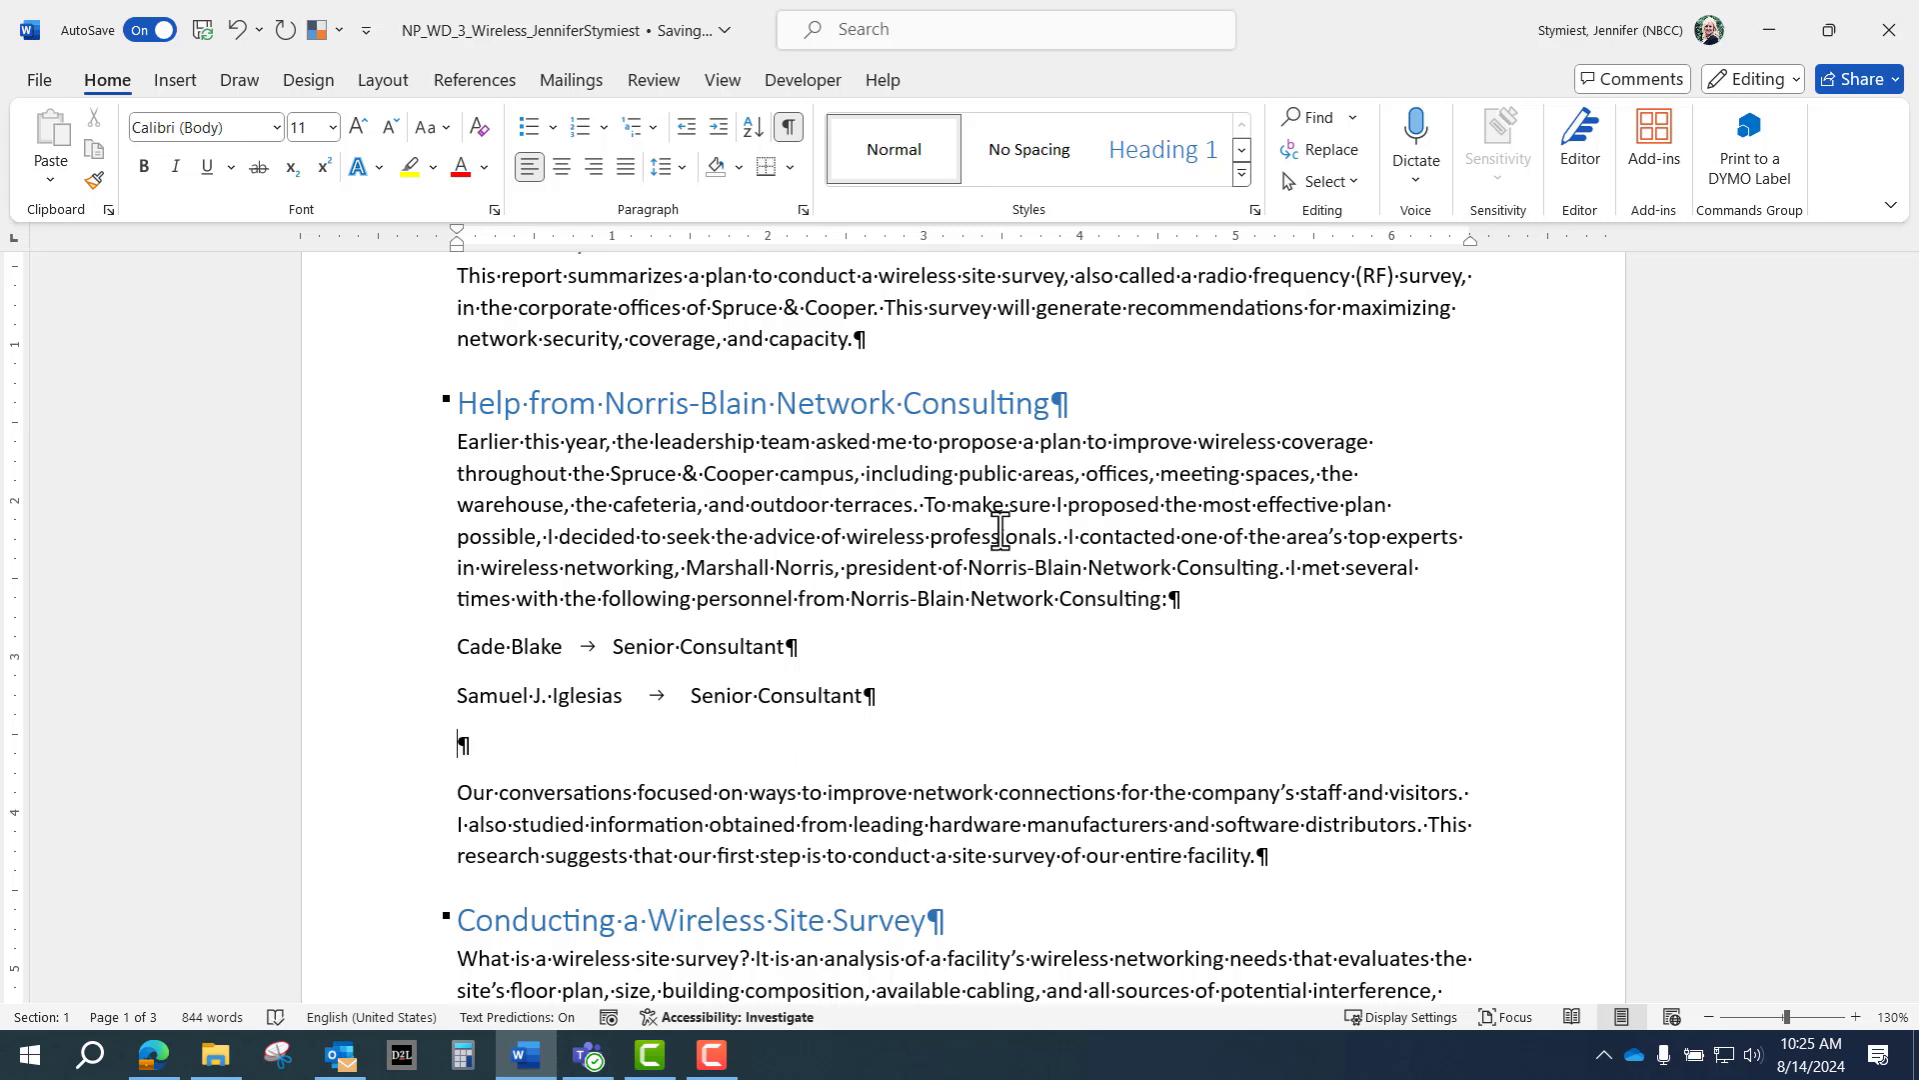
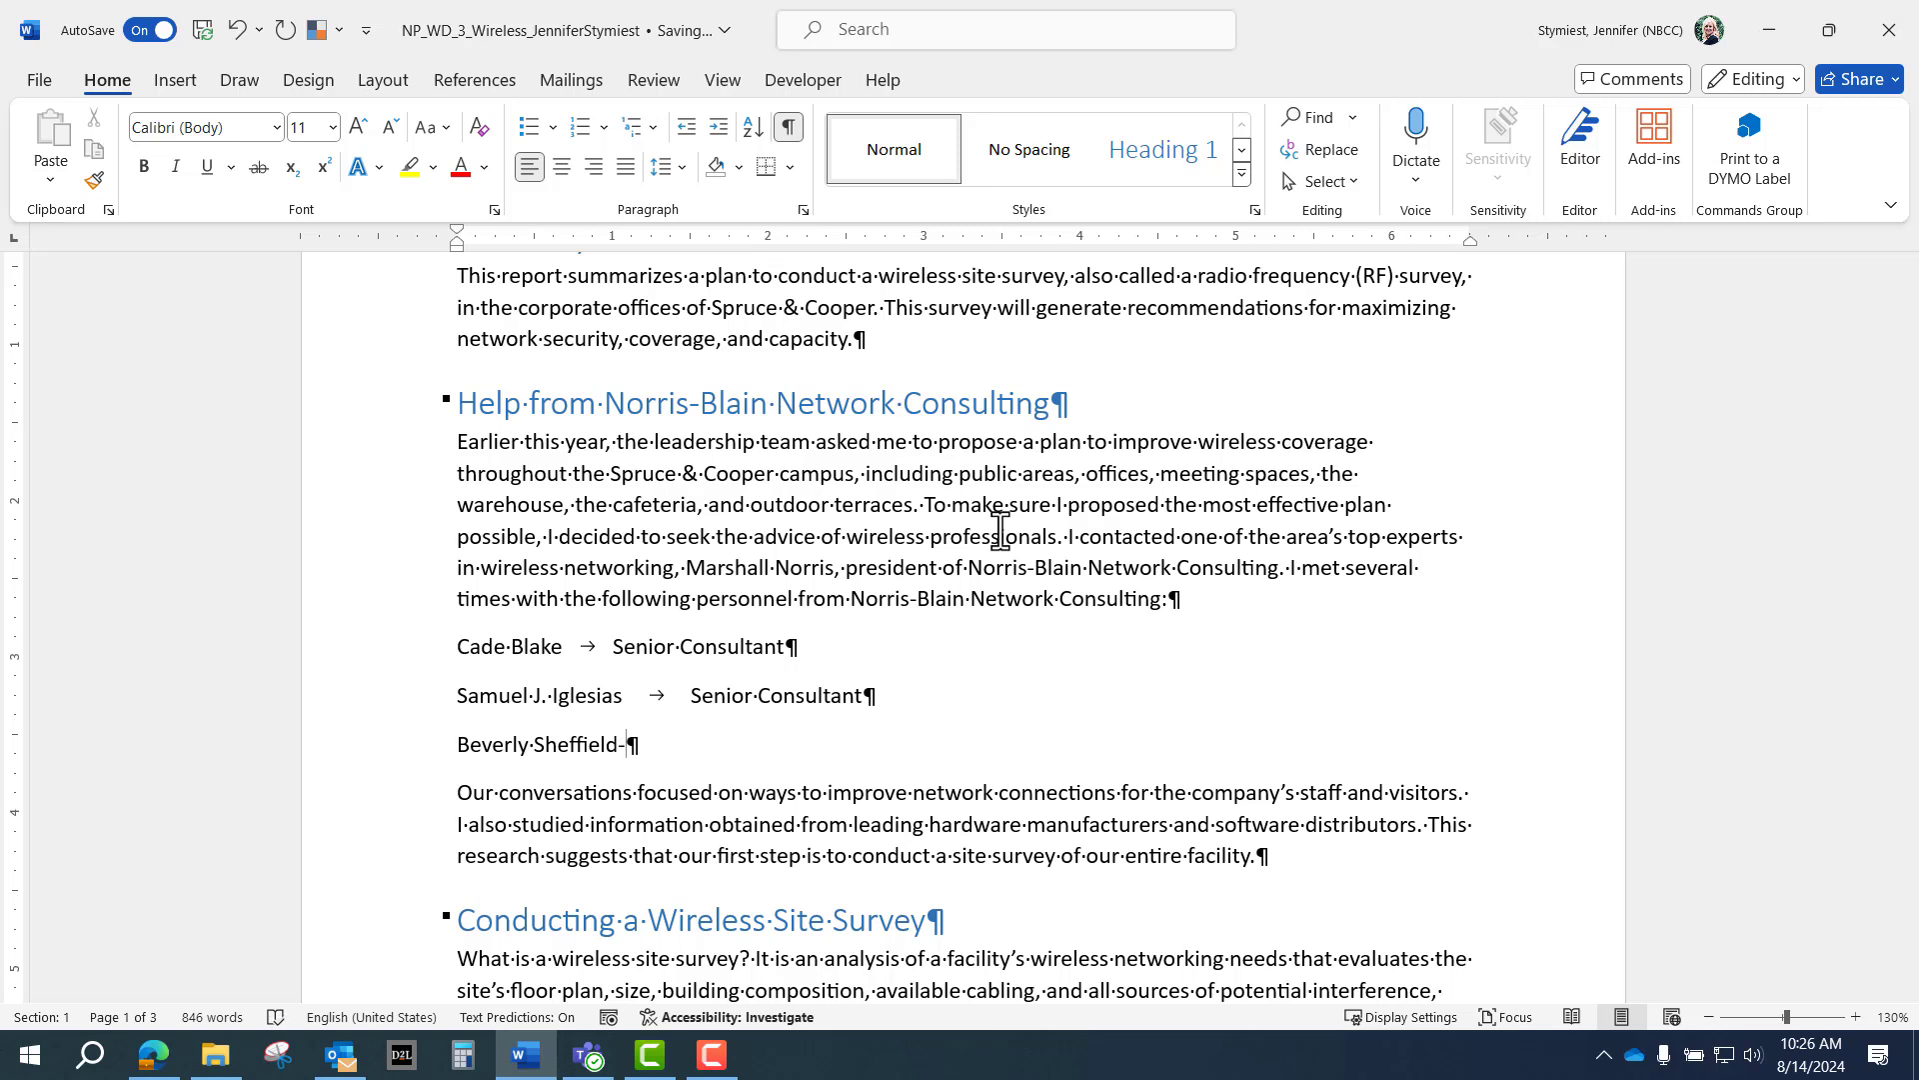
pyautogui.press('Tab')
pyautogui.write('Projec')
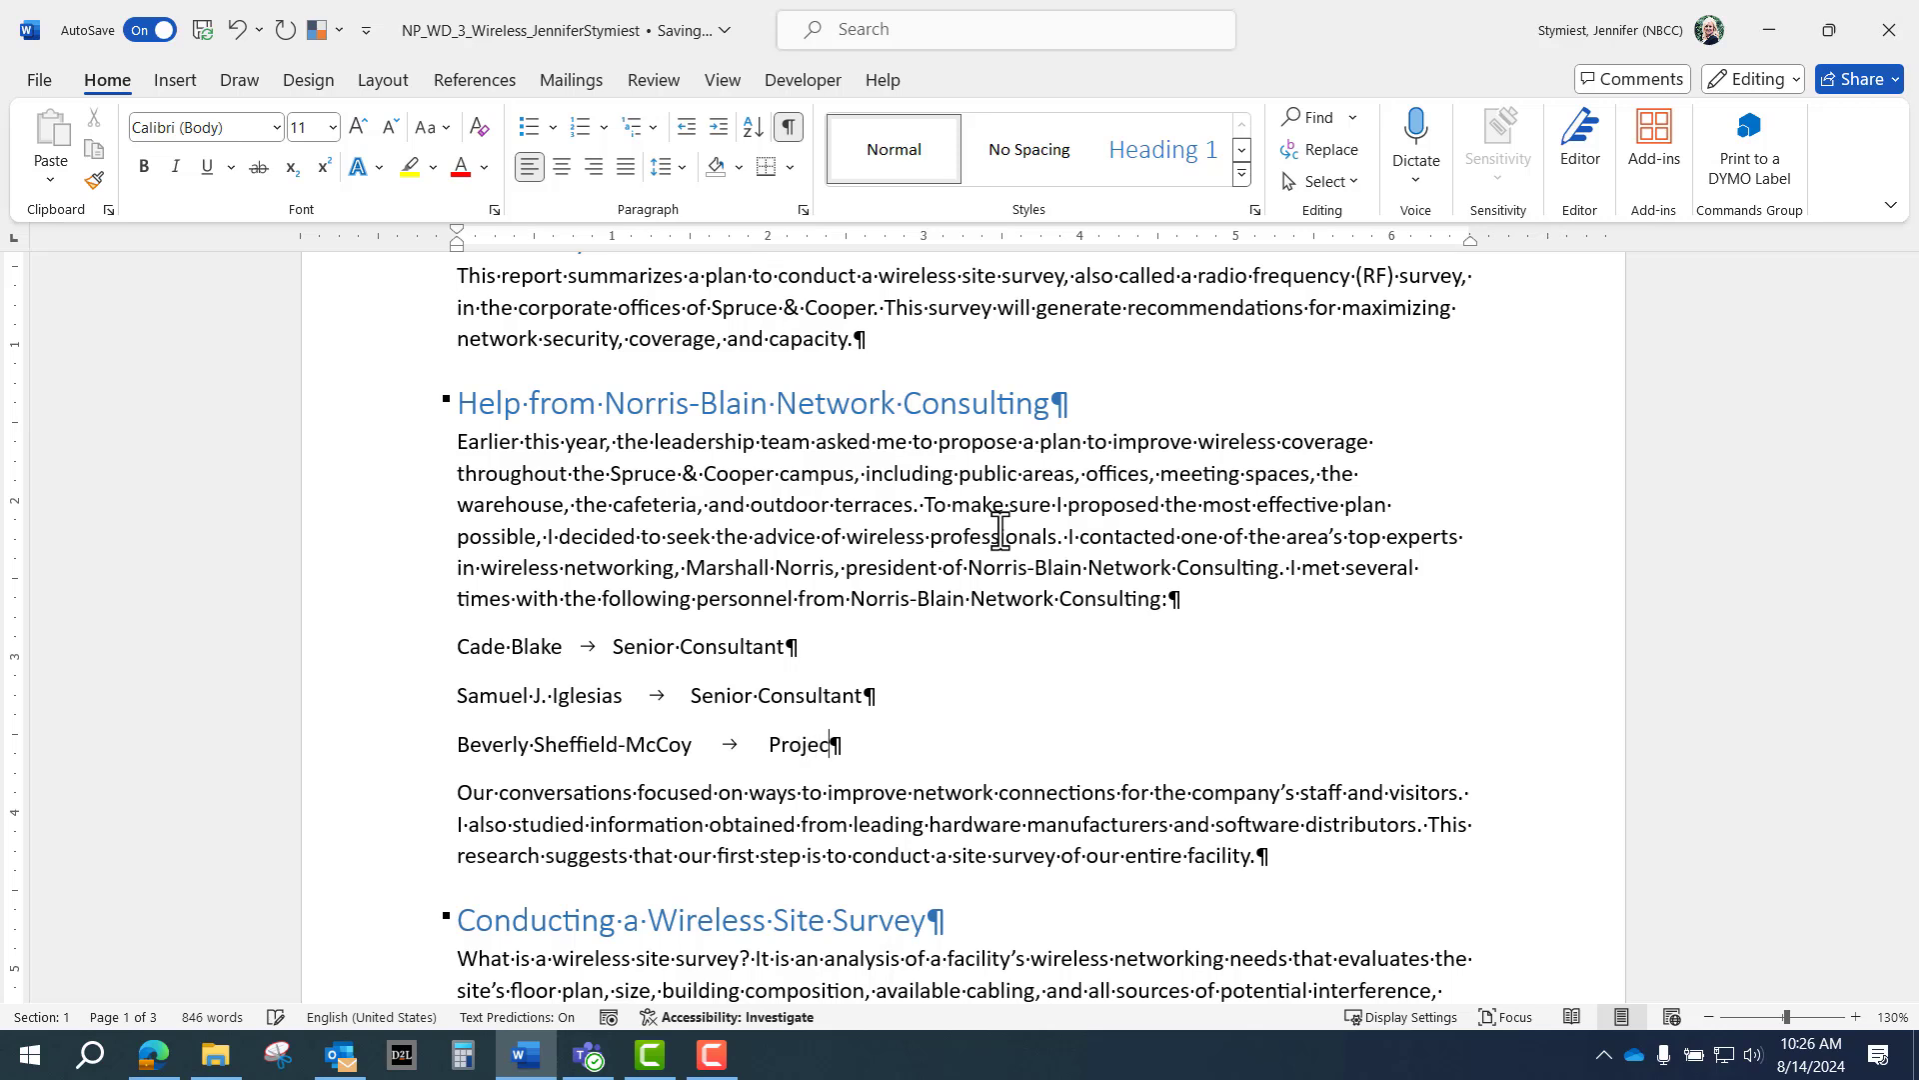
pyautogui.write('t Manager')
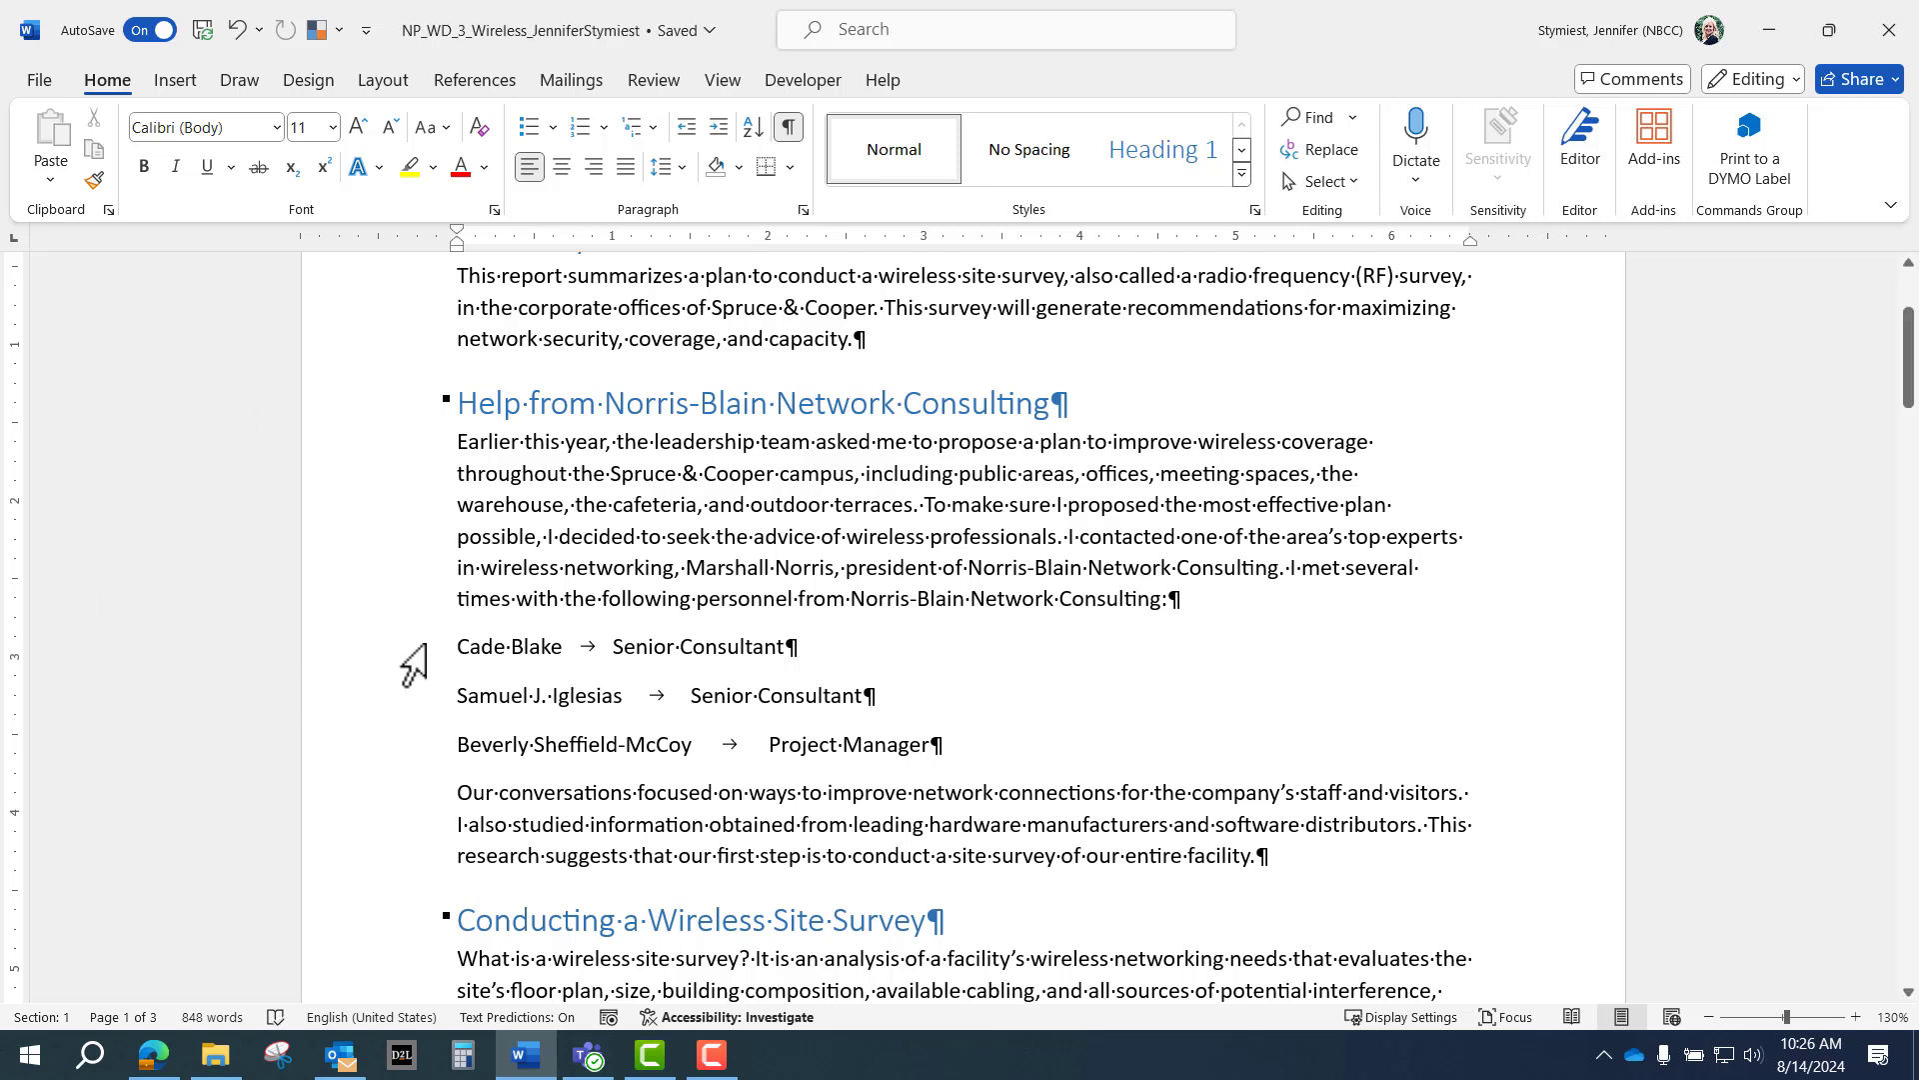
# Set a left tab stop at 2.5 inches for the three personnel lines.
pyautogui.moveTo(470, 643); pyautogui.dragTo(863, 636)
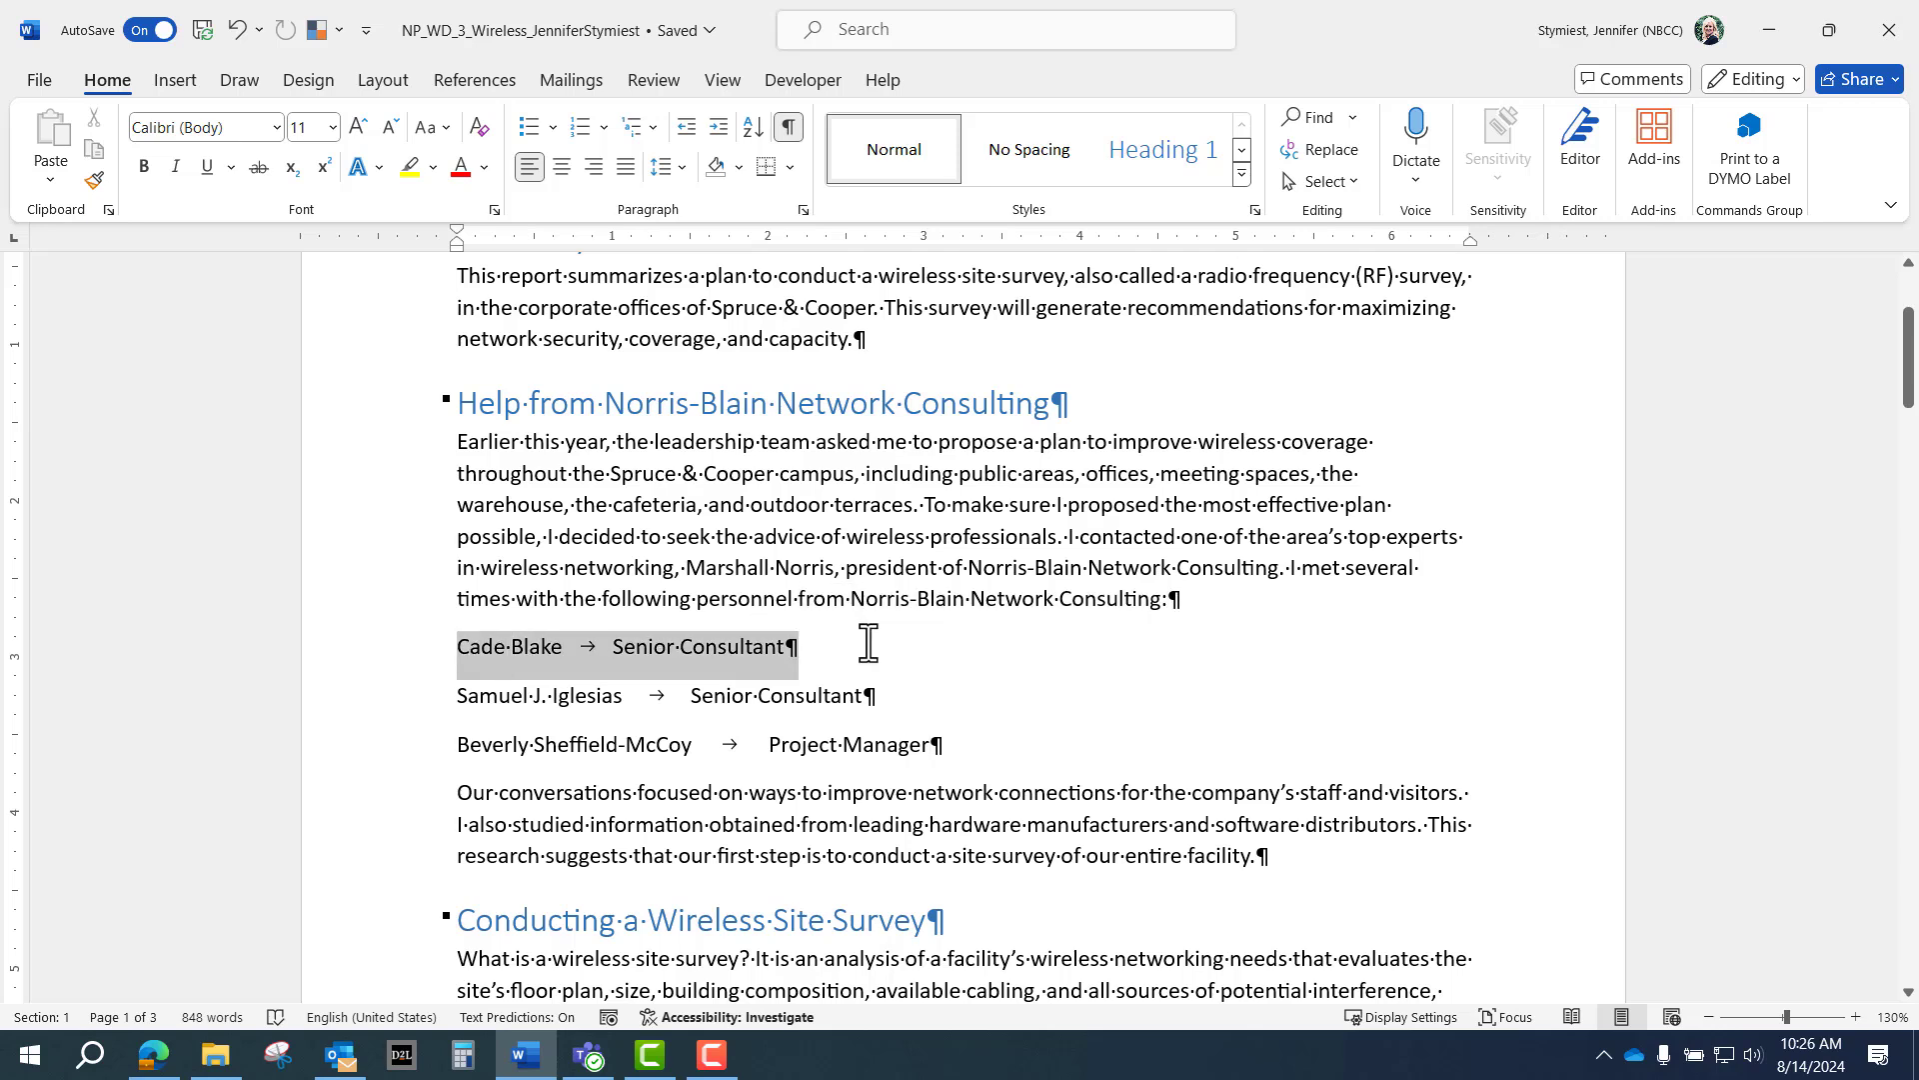
pyautogui.moveTo(868, 643); pyautogui.dragTo(932, 744)
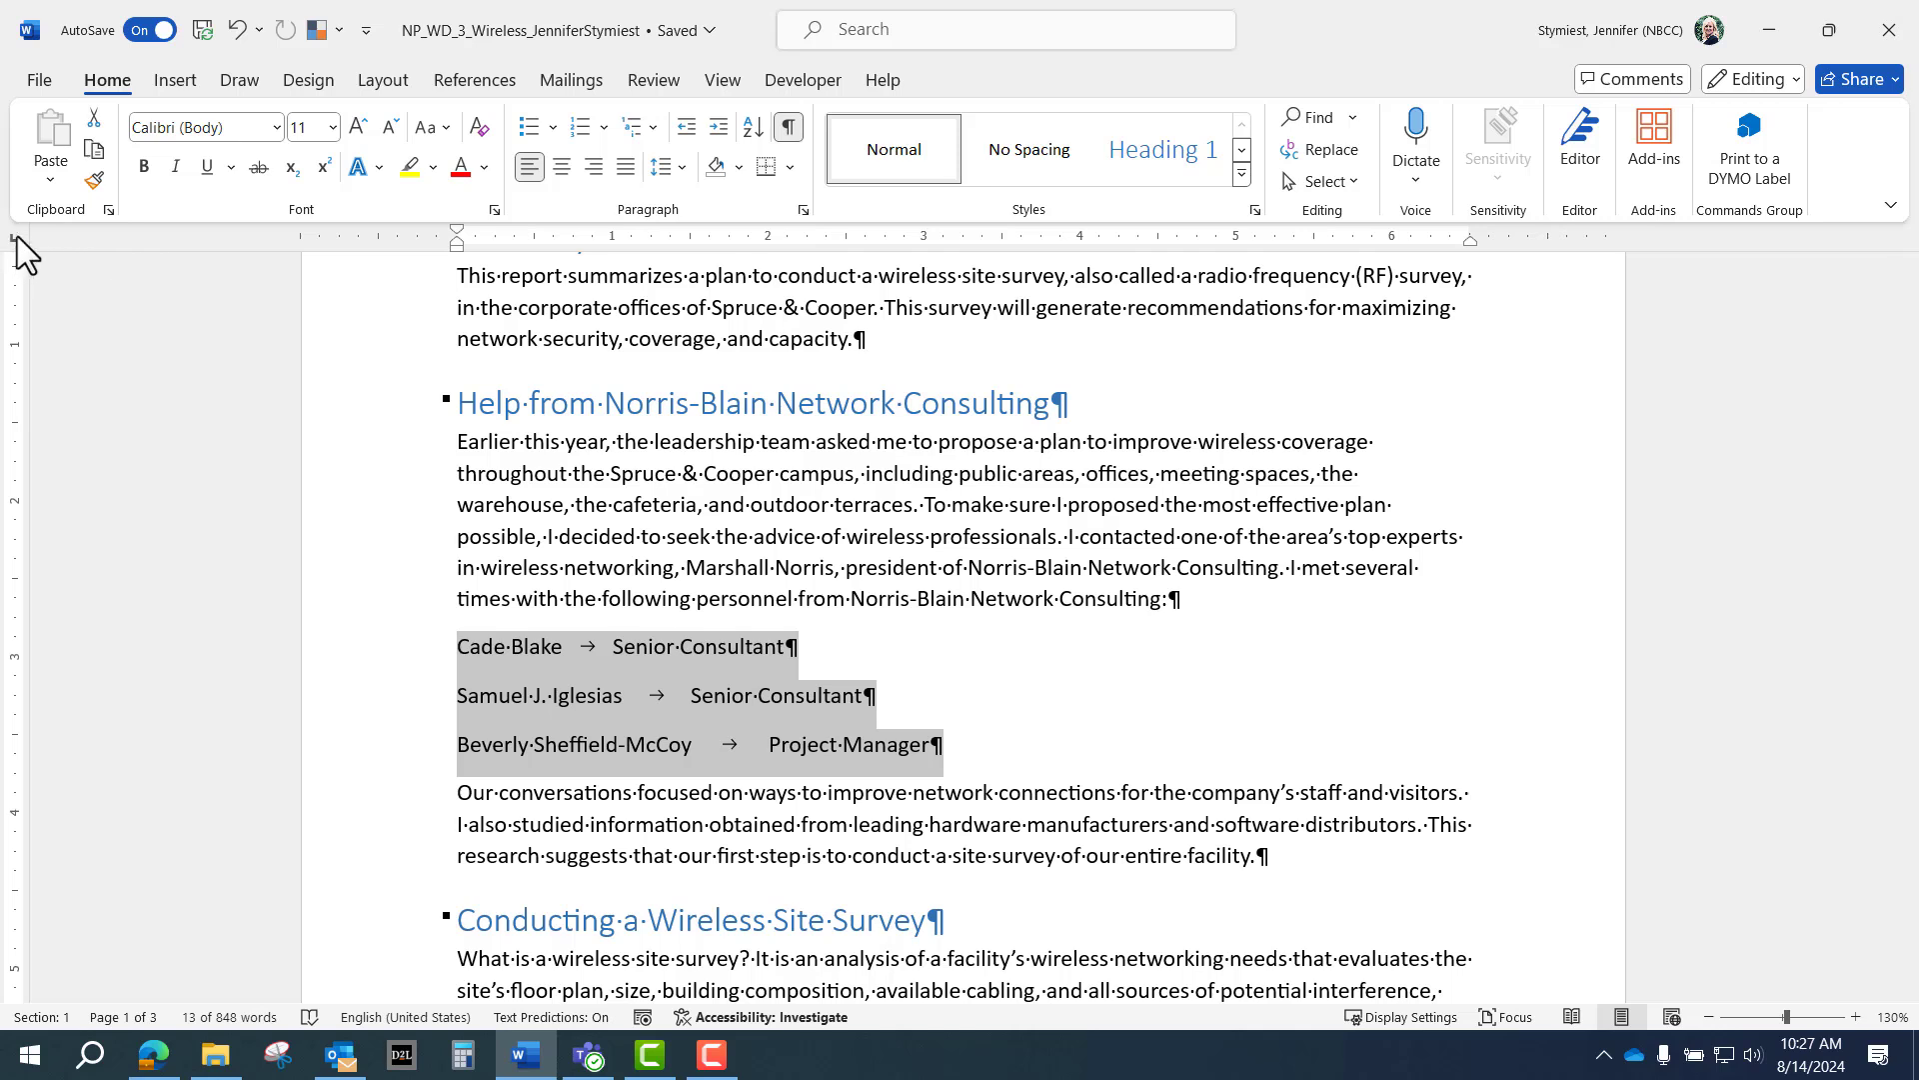
pyautogui.click(848, 240)
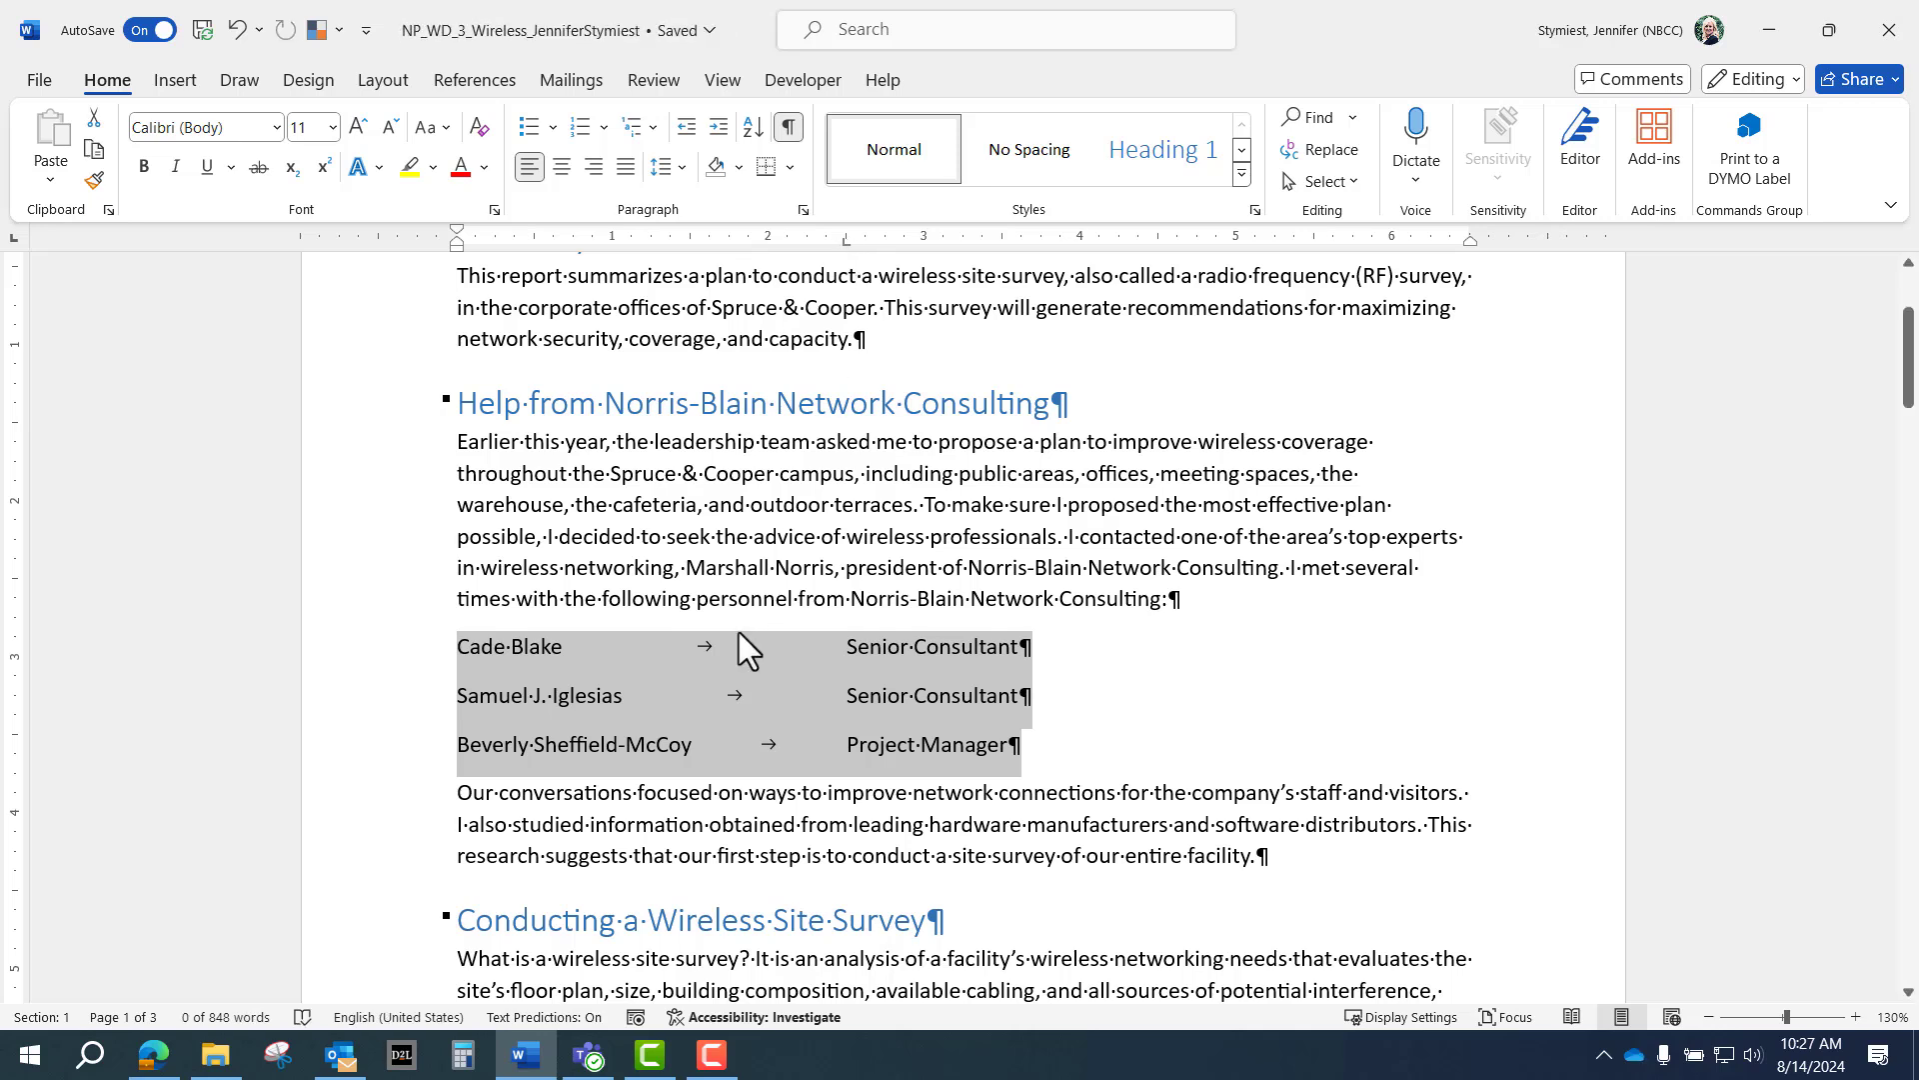
pyautogui.click(446, 746)
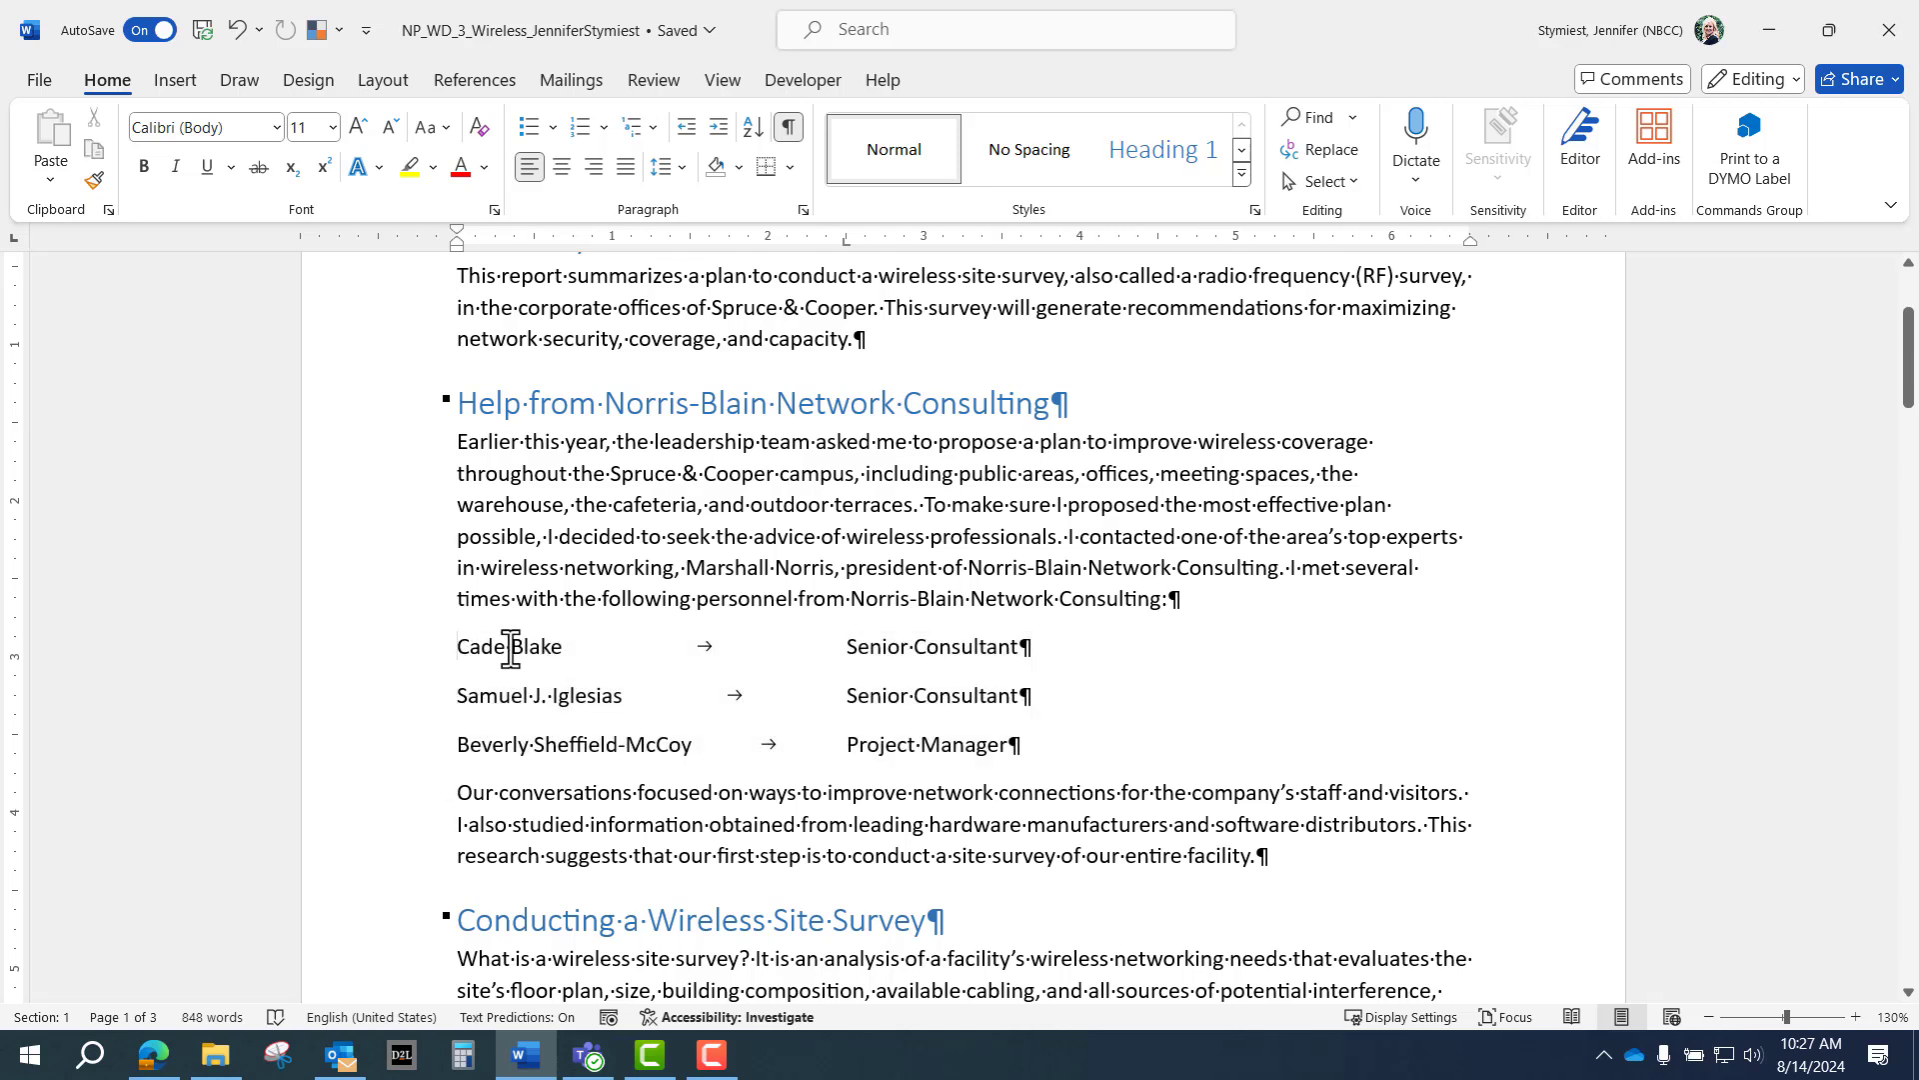
pyautogui.moveTo(513, 645); pyautogui.dragTo(1030, 688)
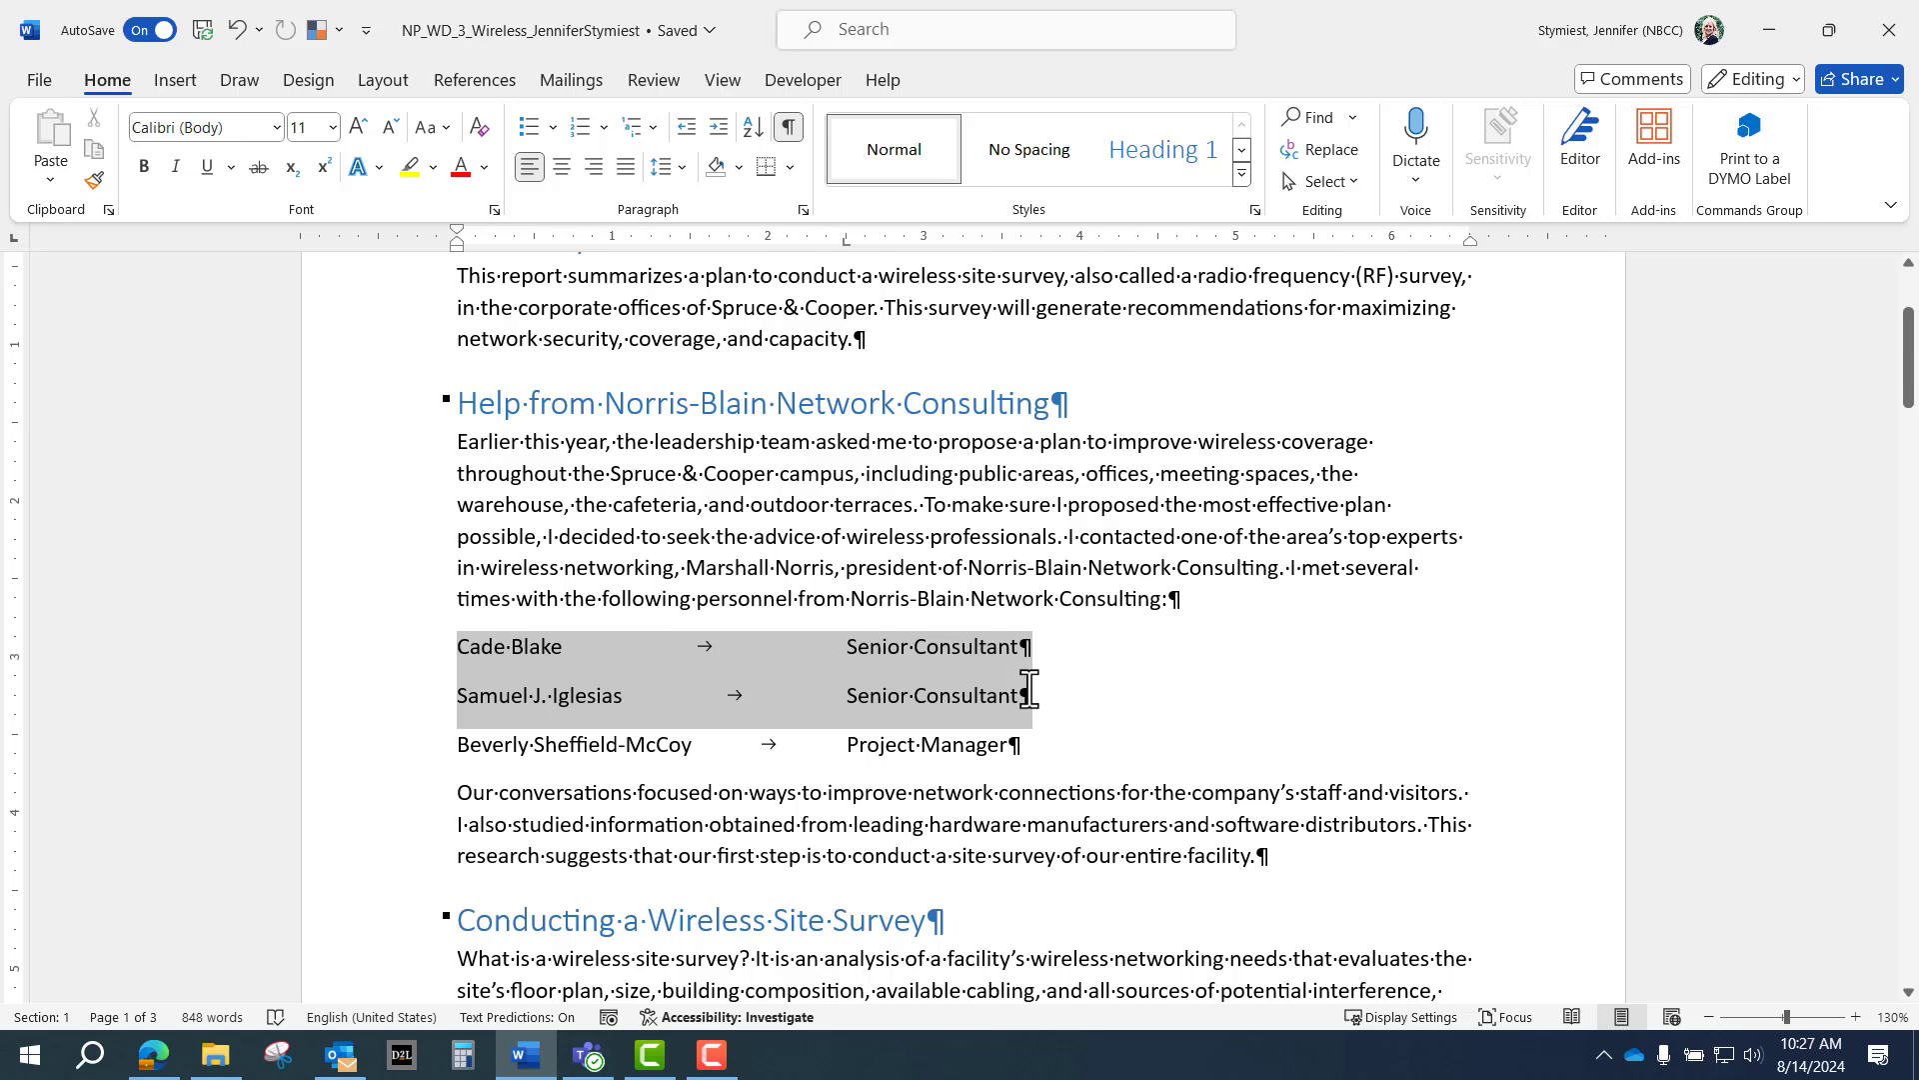
pyautogui.moveTo(1030, 688); pyautogui.dragTo(1030, 687)
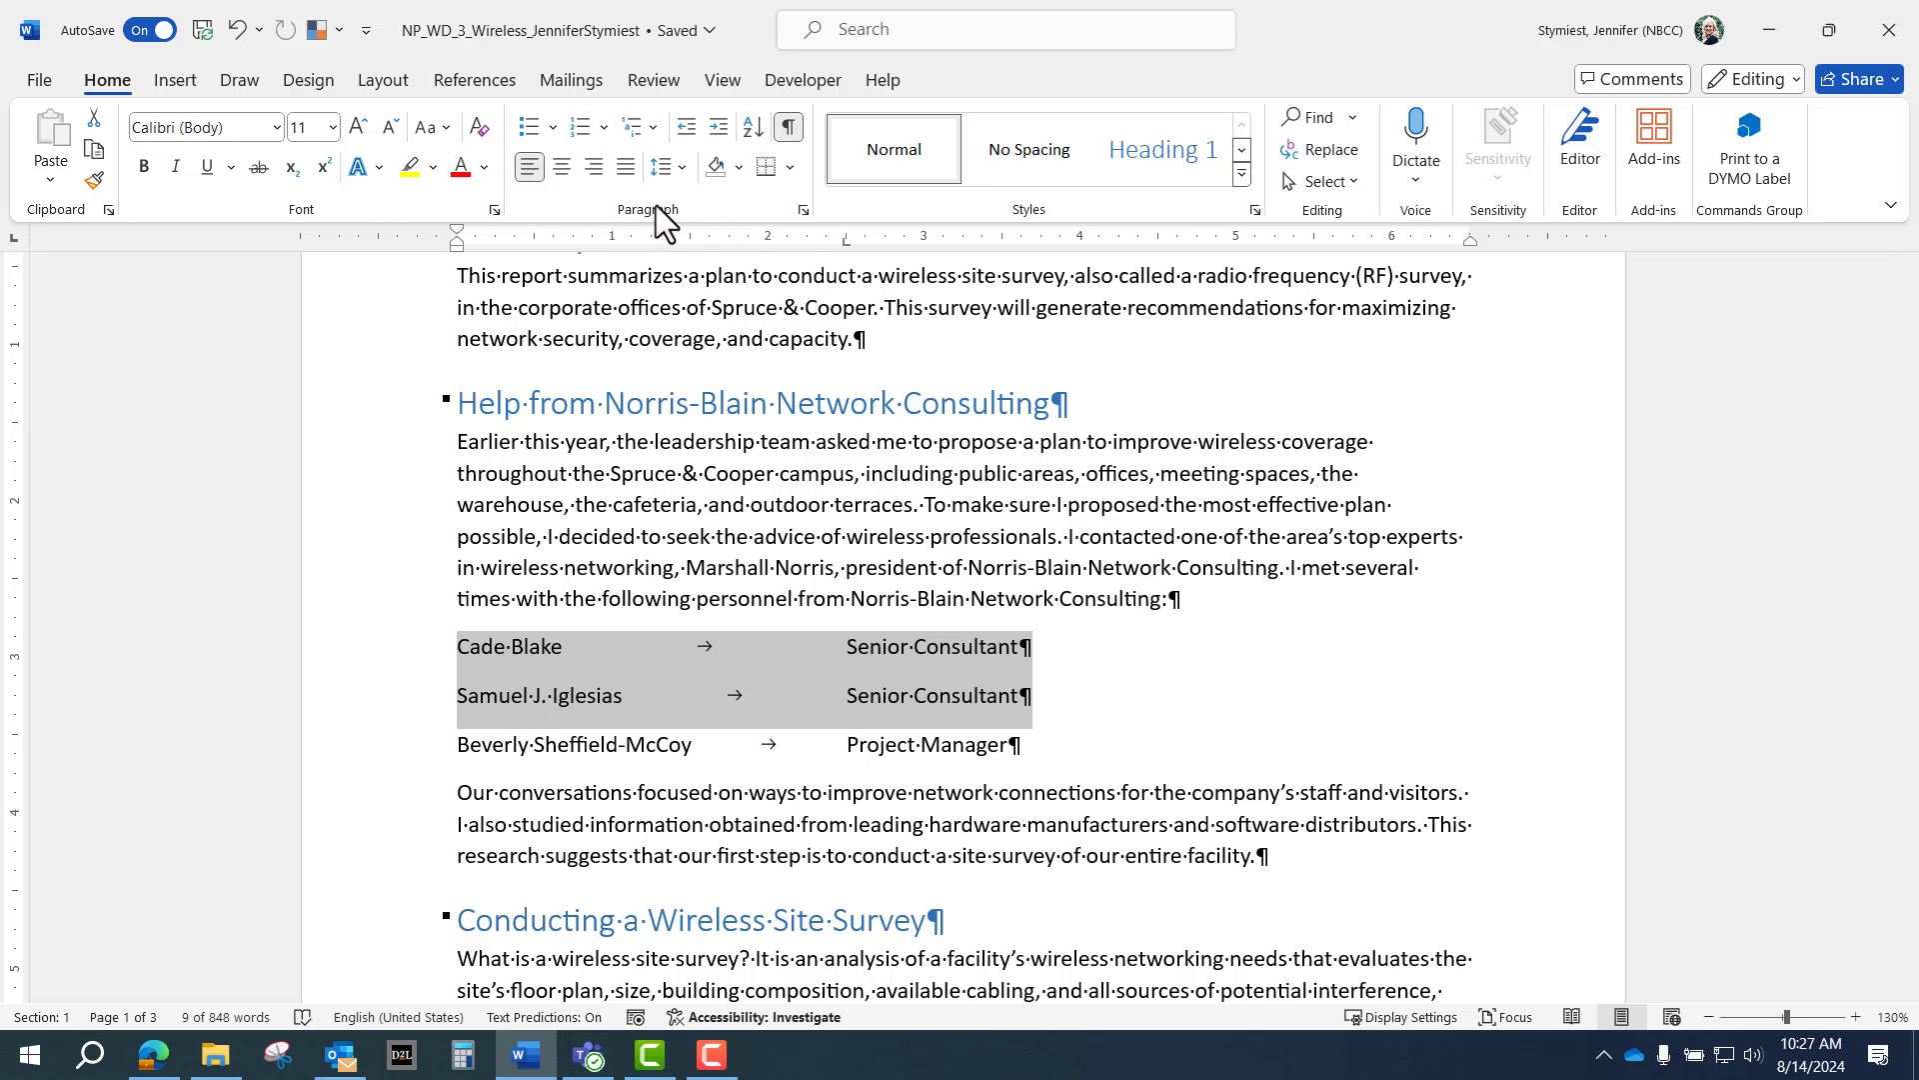
# Remove the space after the first two personnel lines so the list sits tightly together.
pyautogui.click(682, 168)
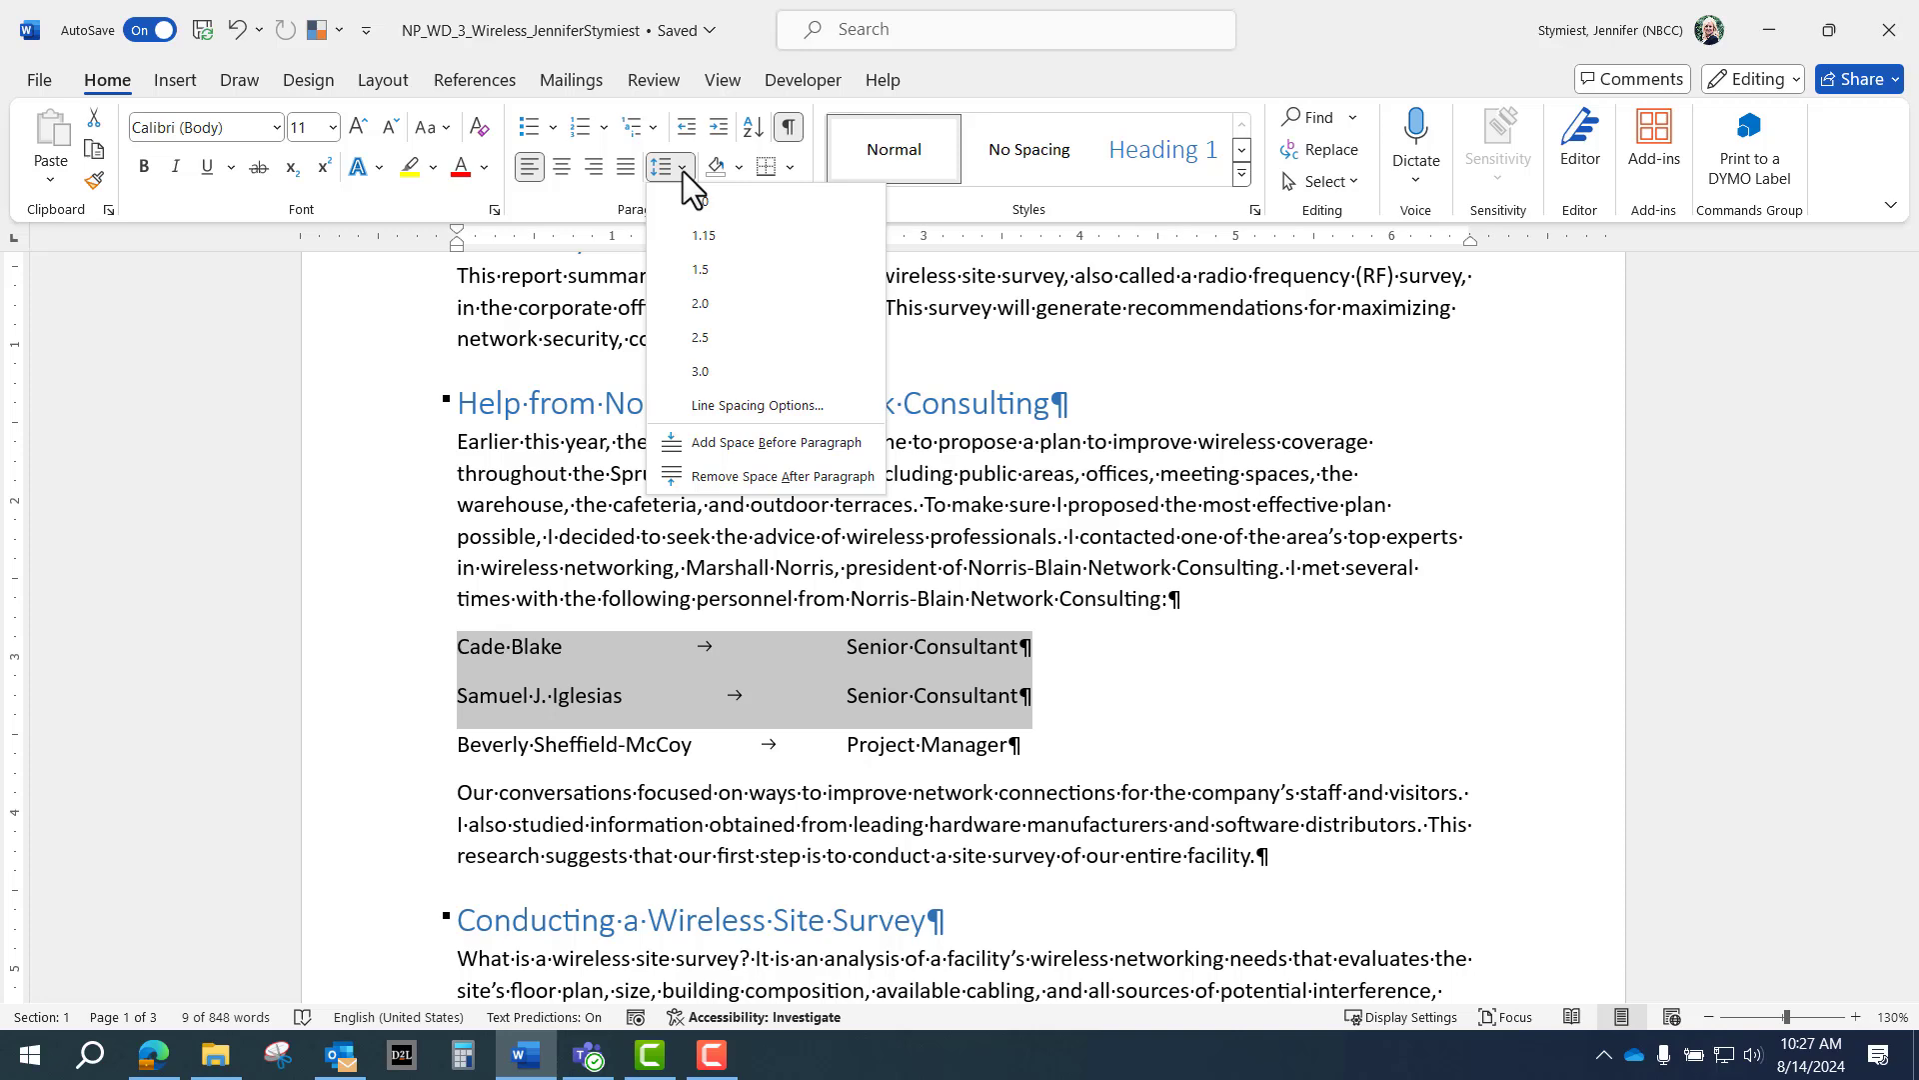
pyautogui.click(742, 477)
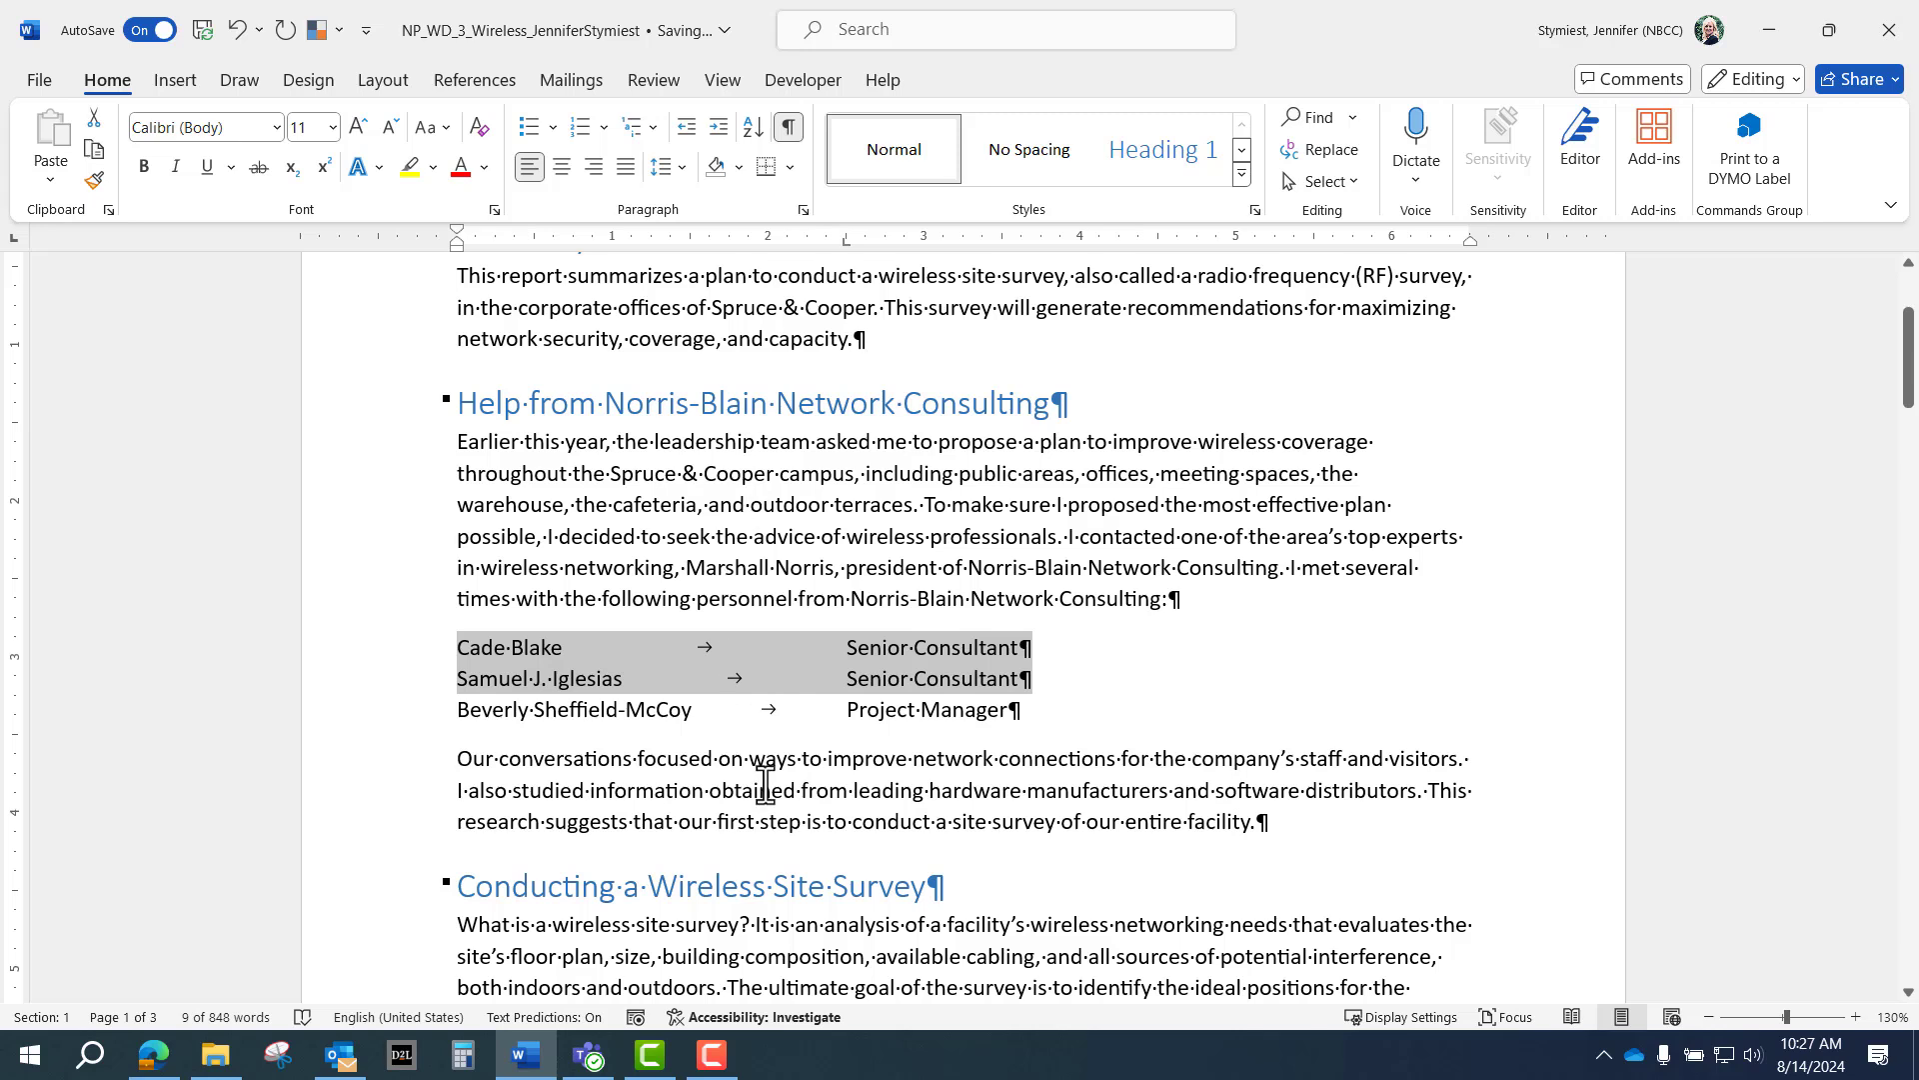
pyautogui.click(628, 776)
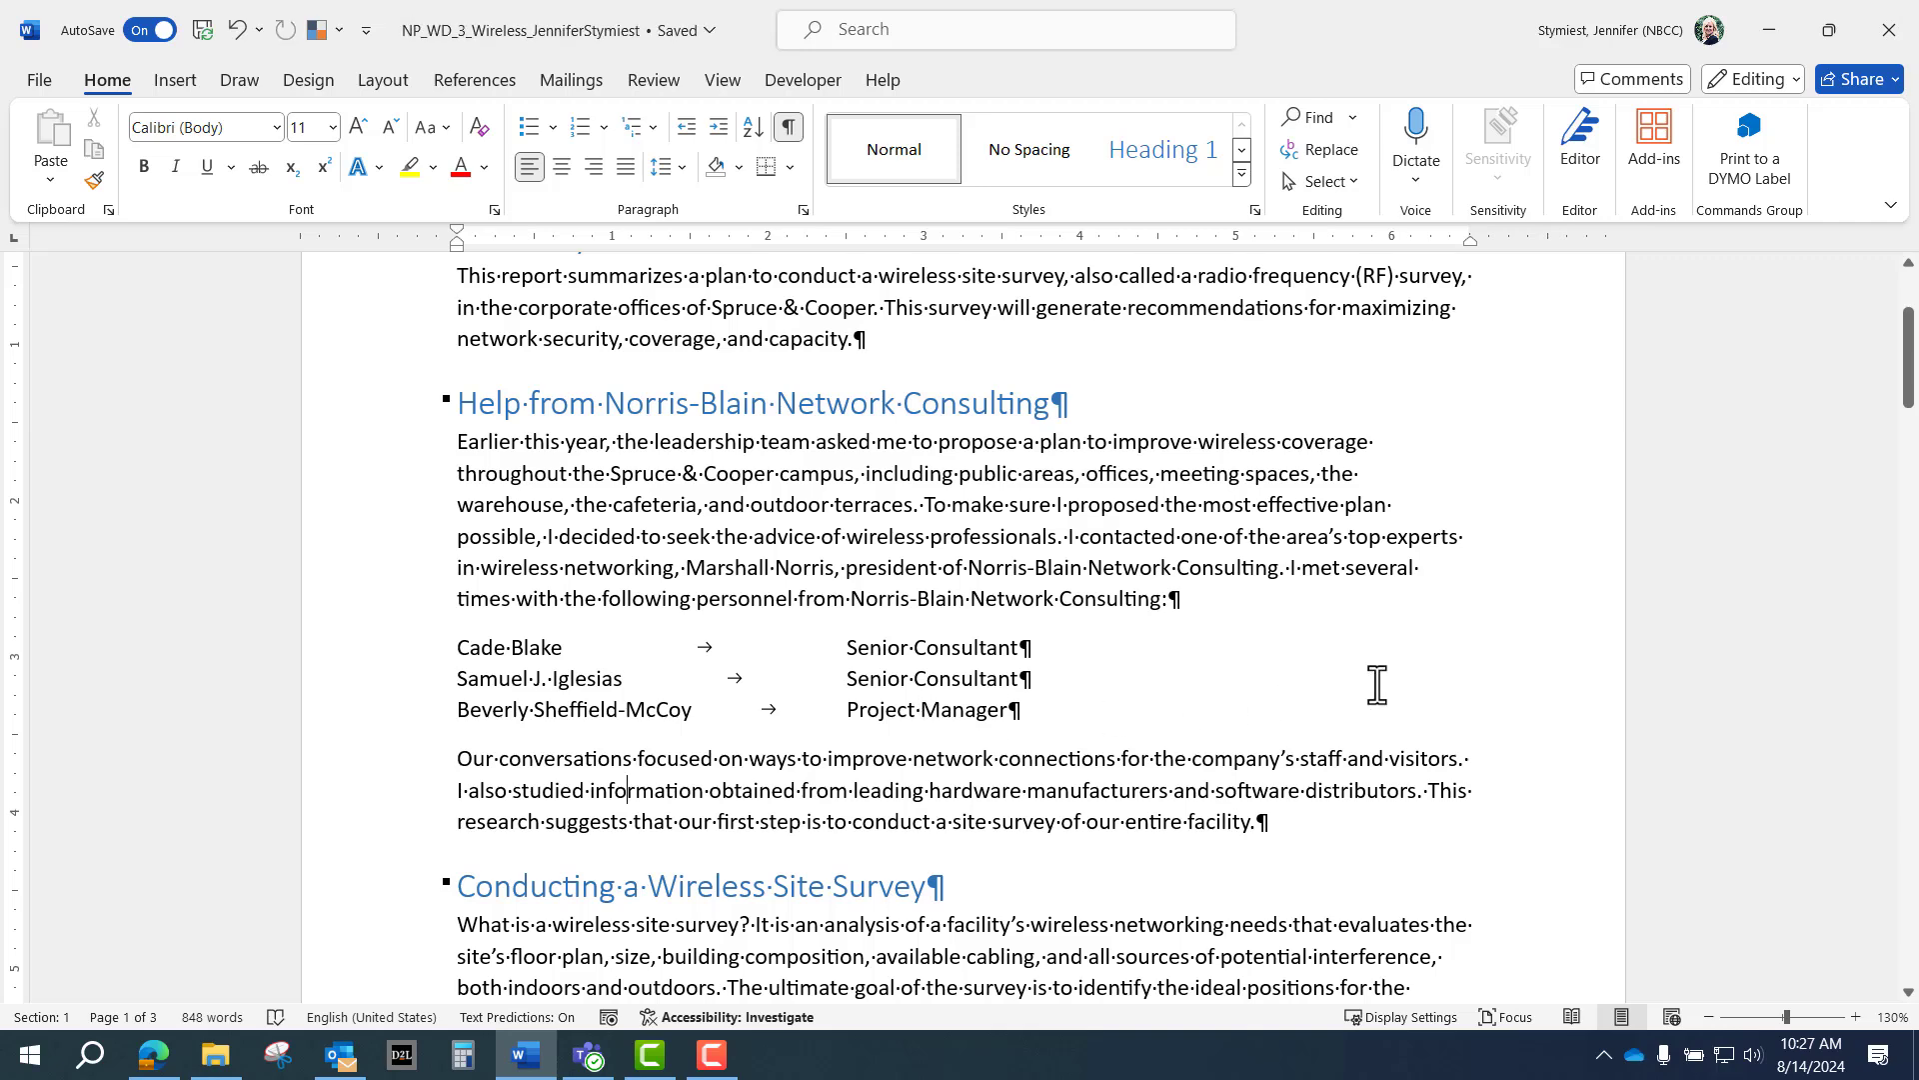
pyautogui.scroll(1, 1376, 684)
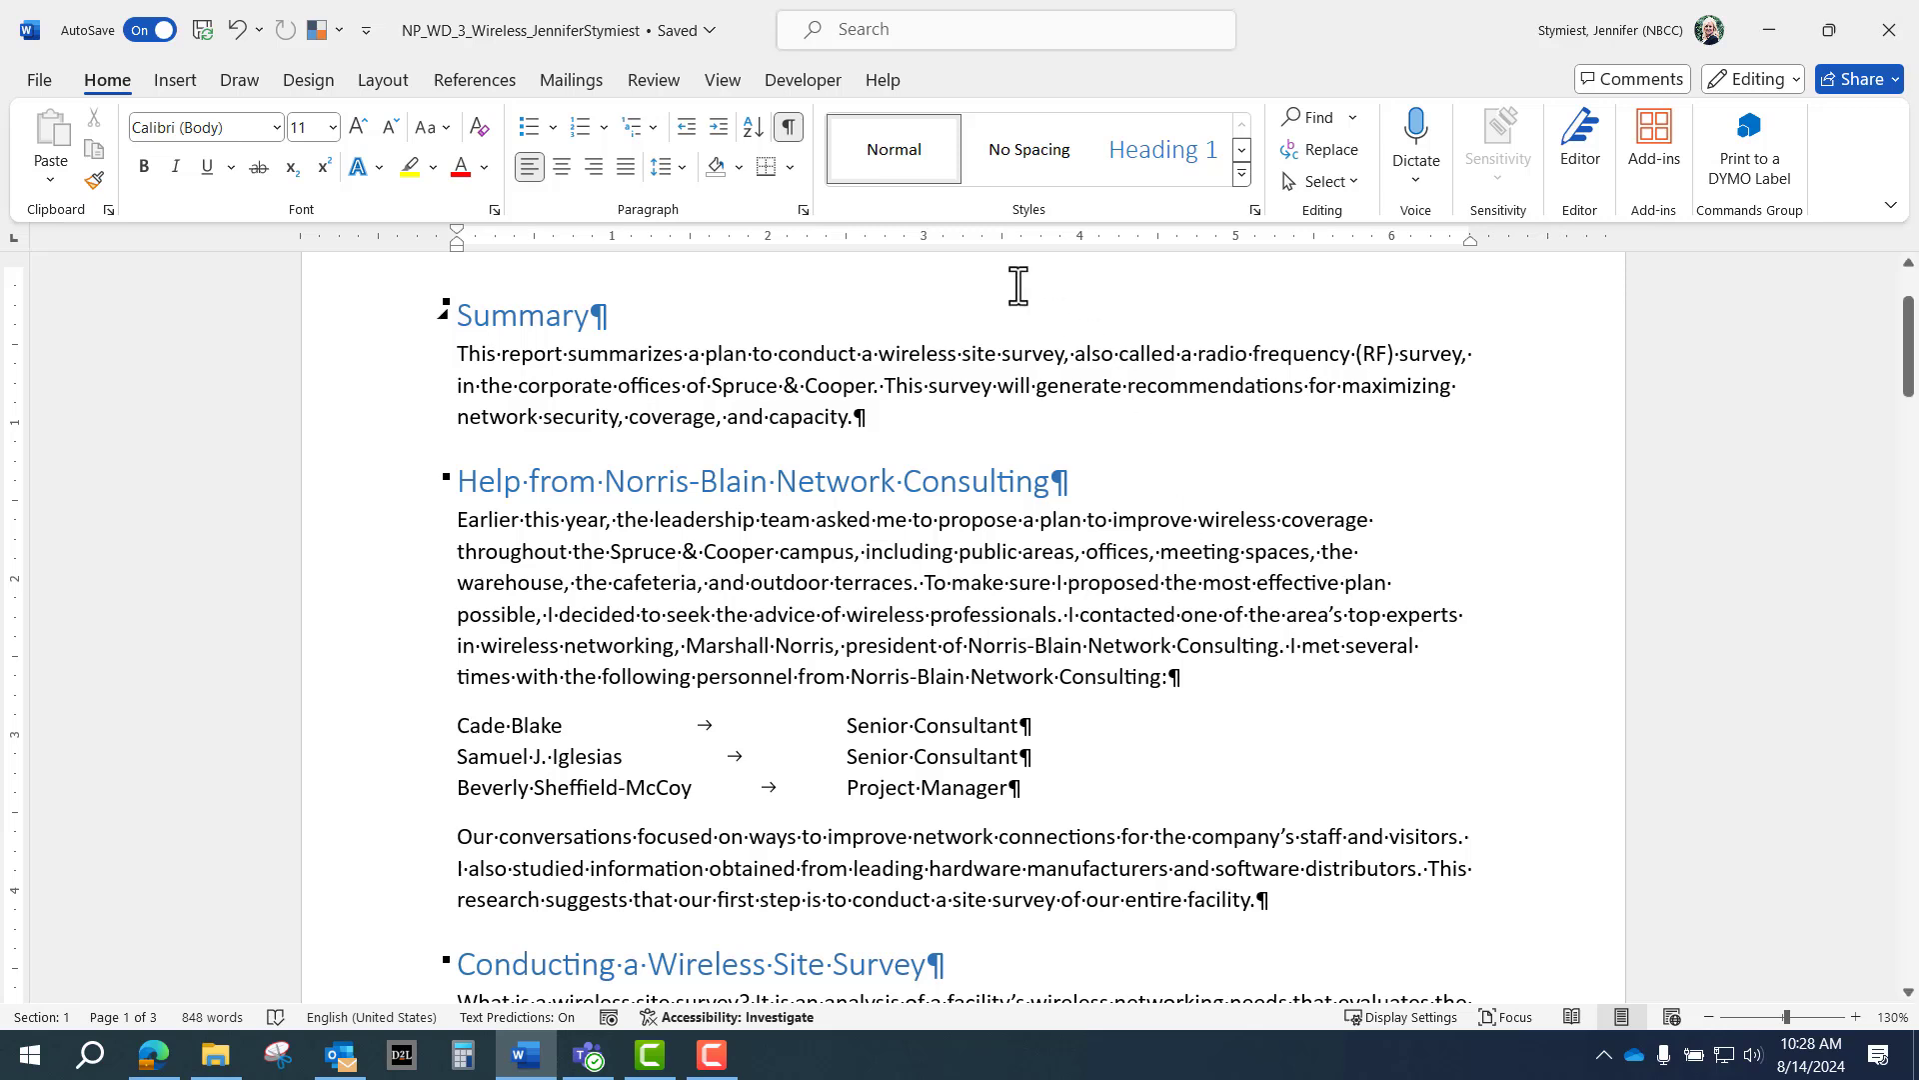
# Turn on automatic hyphenation and jump to the end of the document after the cost table.
pyautogui.click(385, 80)
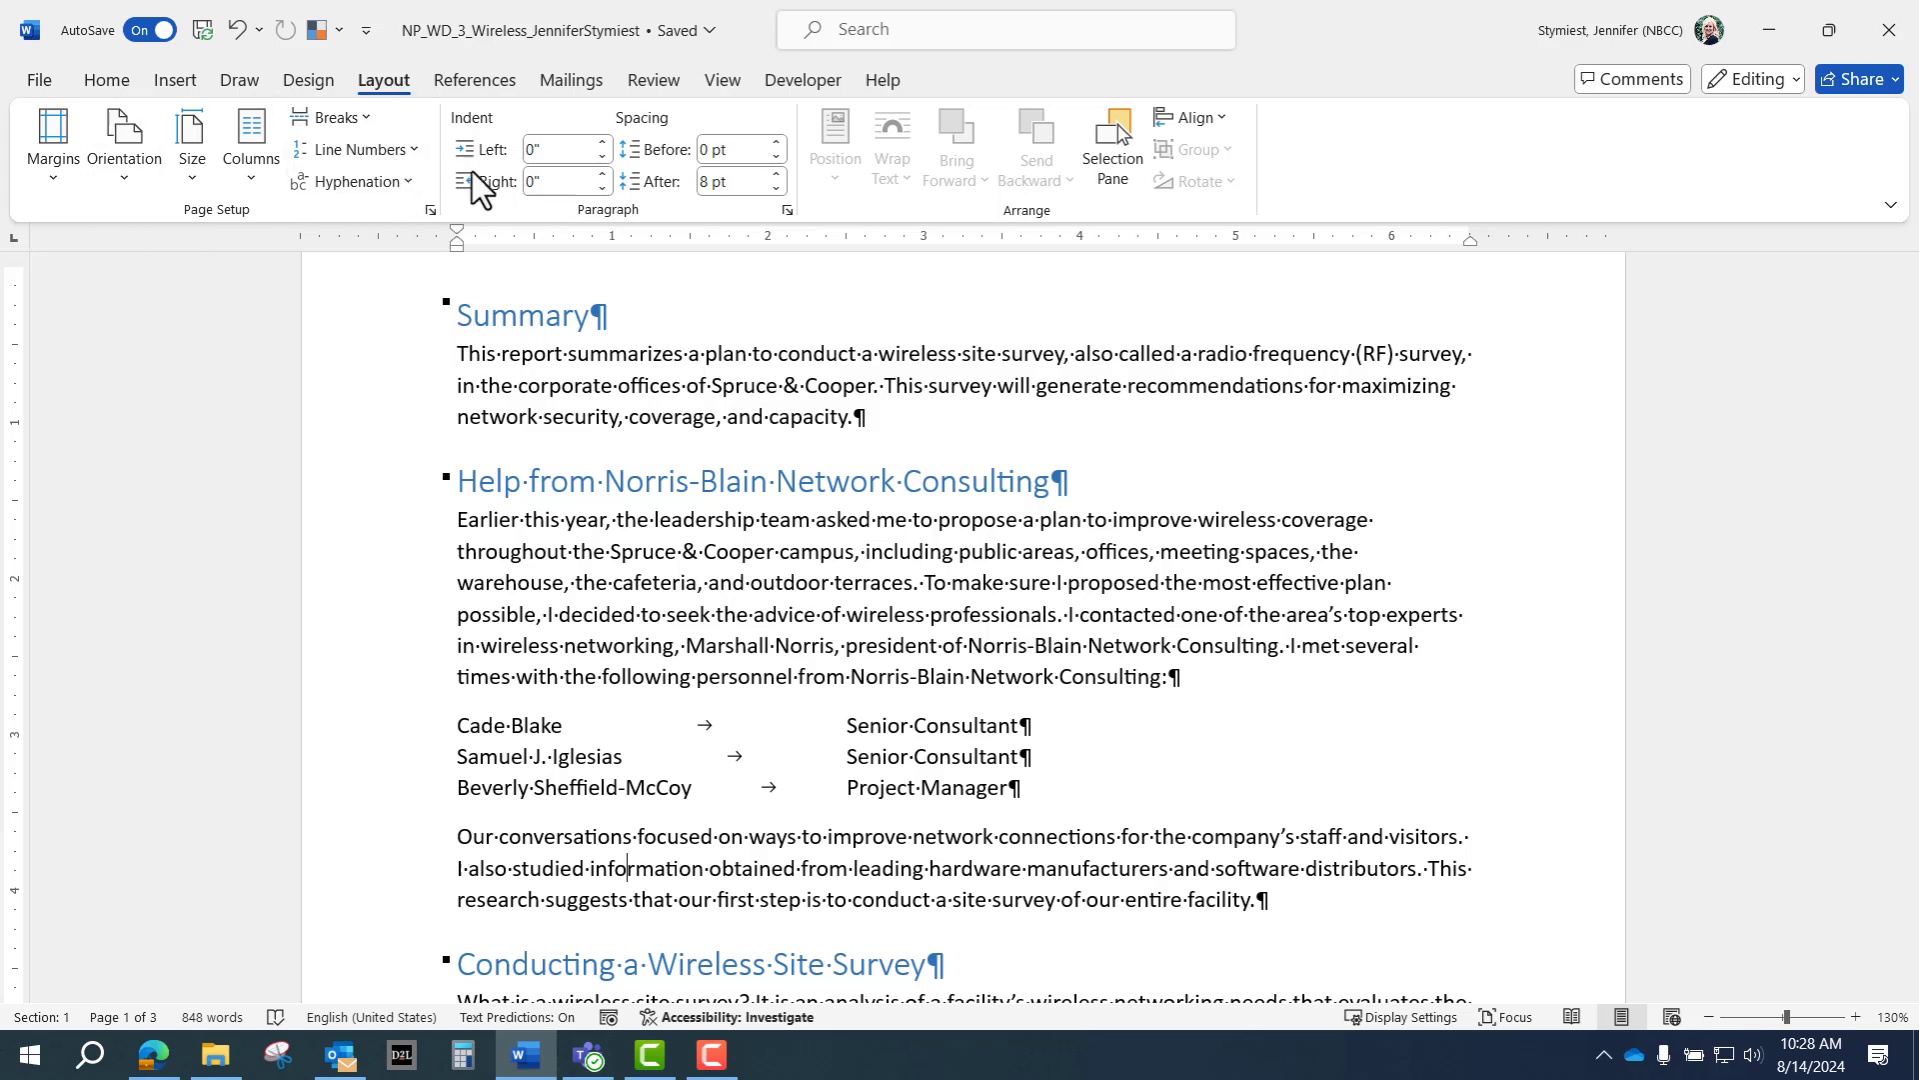
pyautogui.click(408, 182)
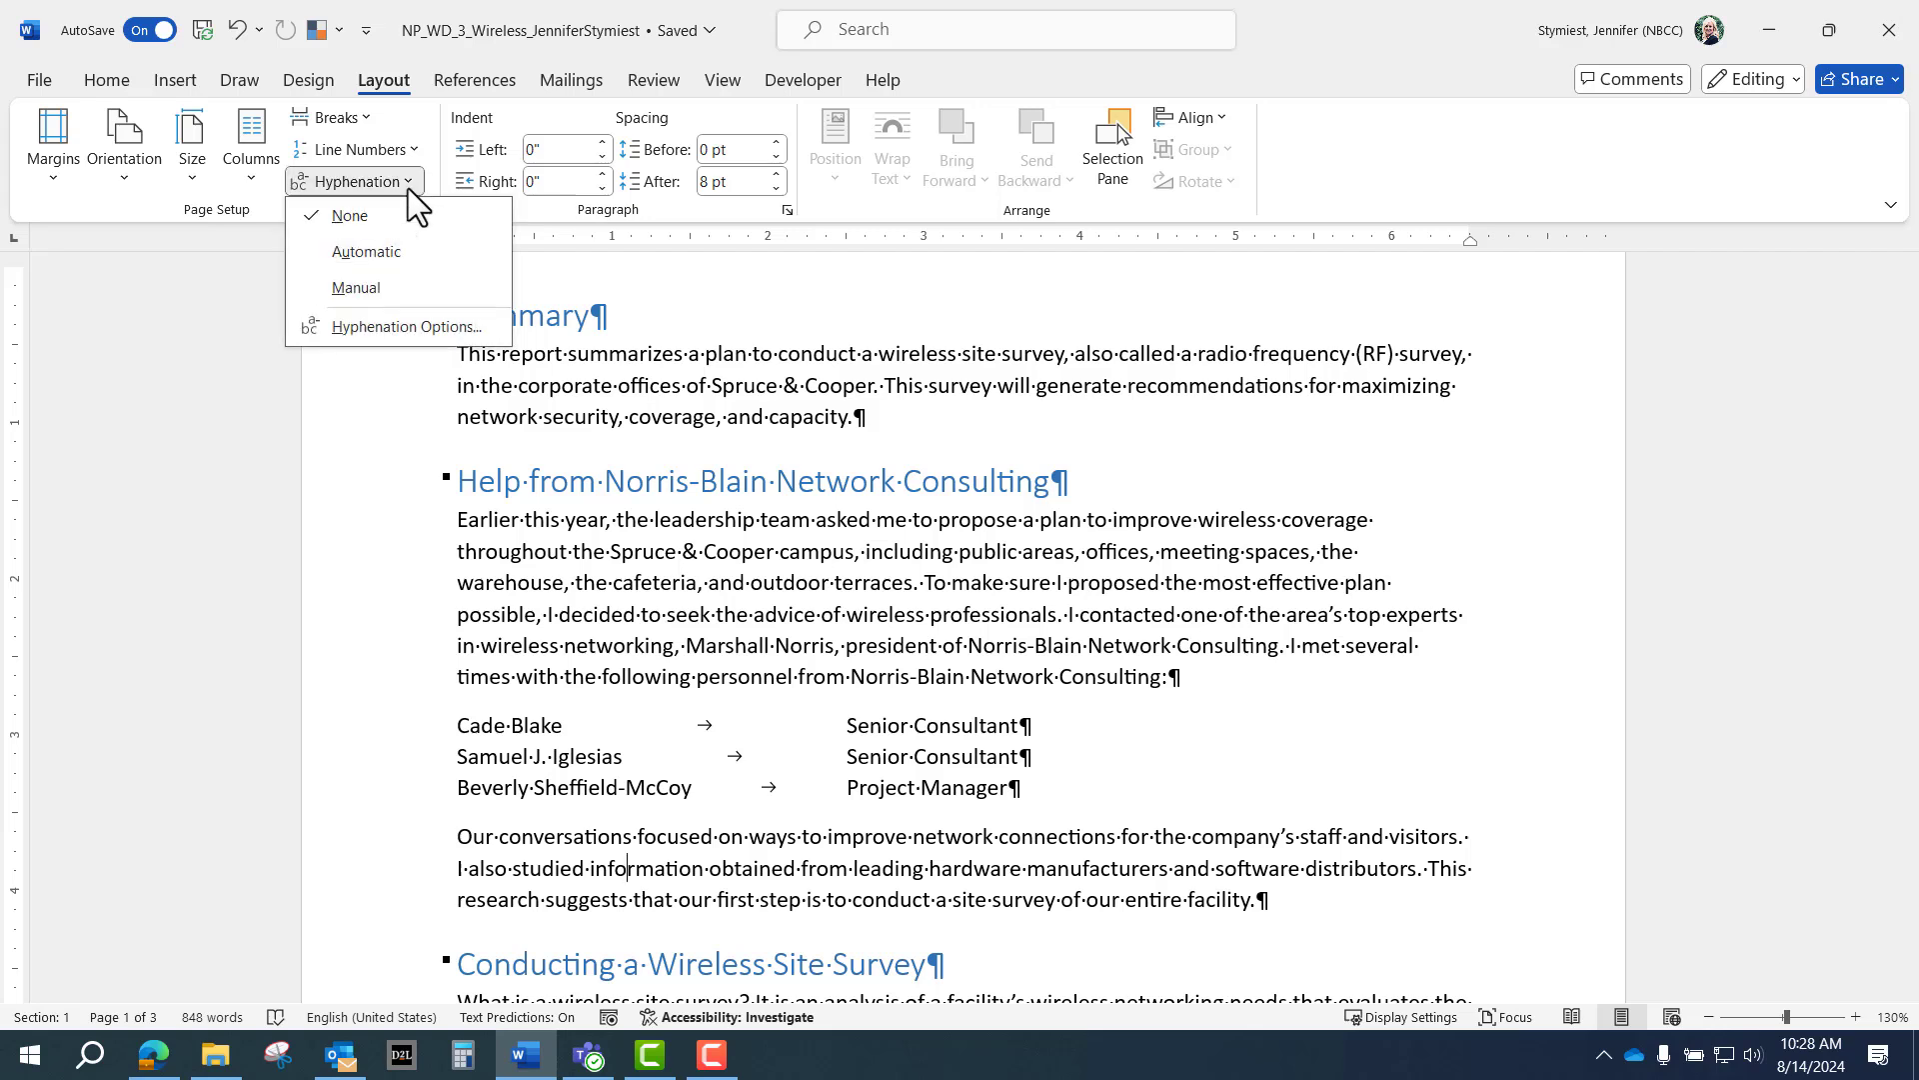
pyautogui.click(393, 253)
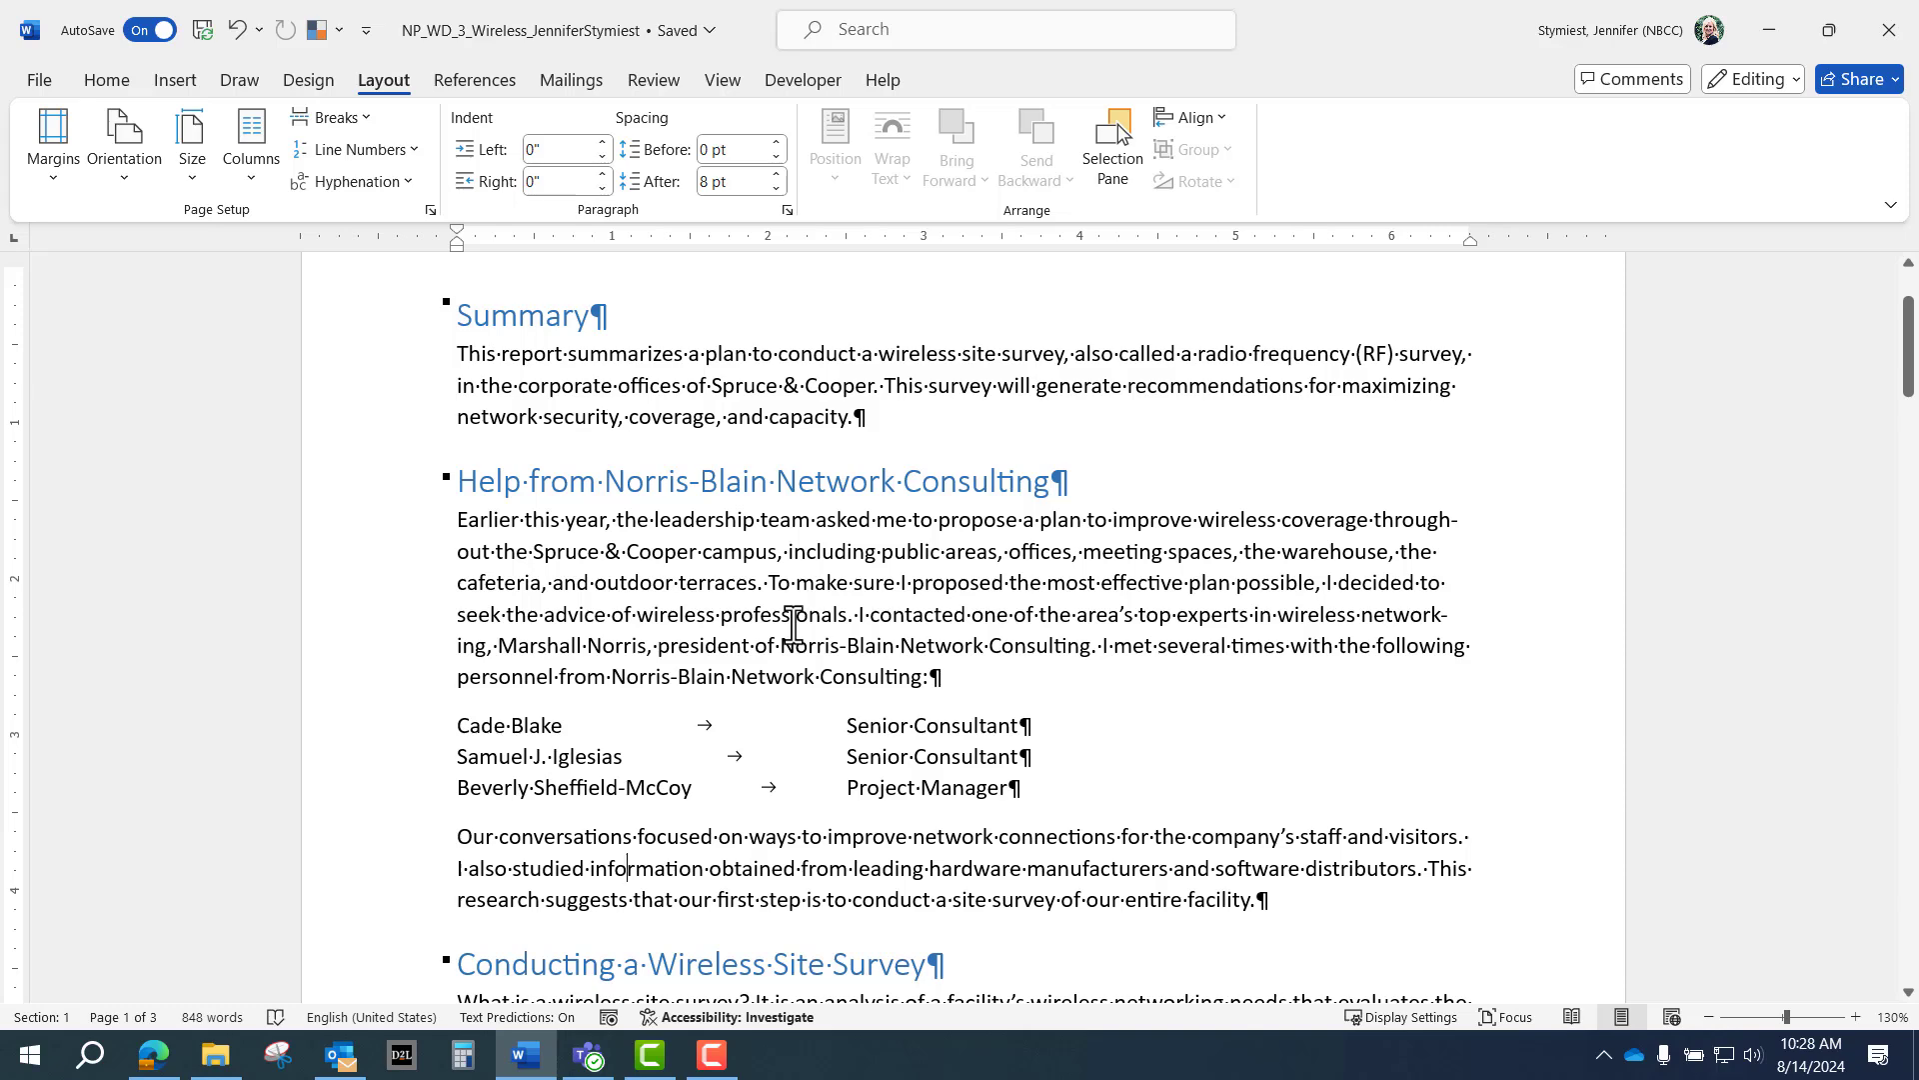
pyautogui.hotkey('ctrl', 'End')
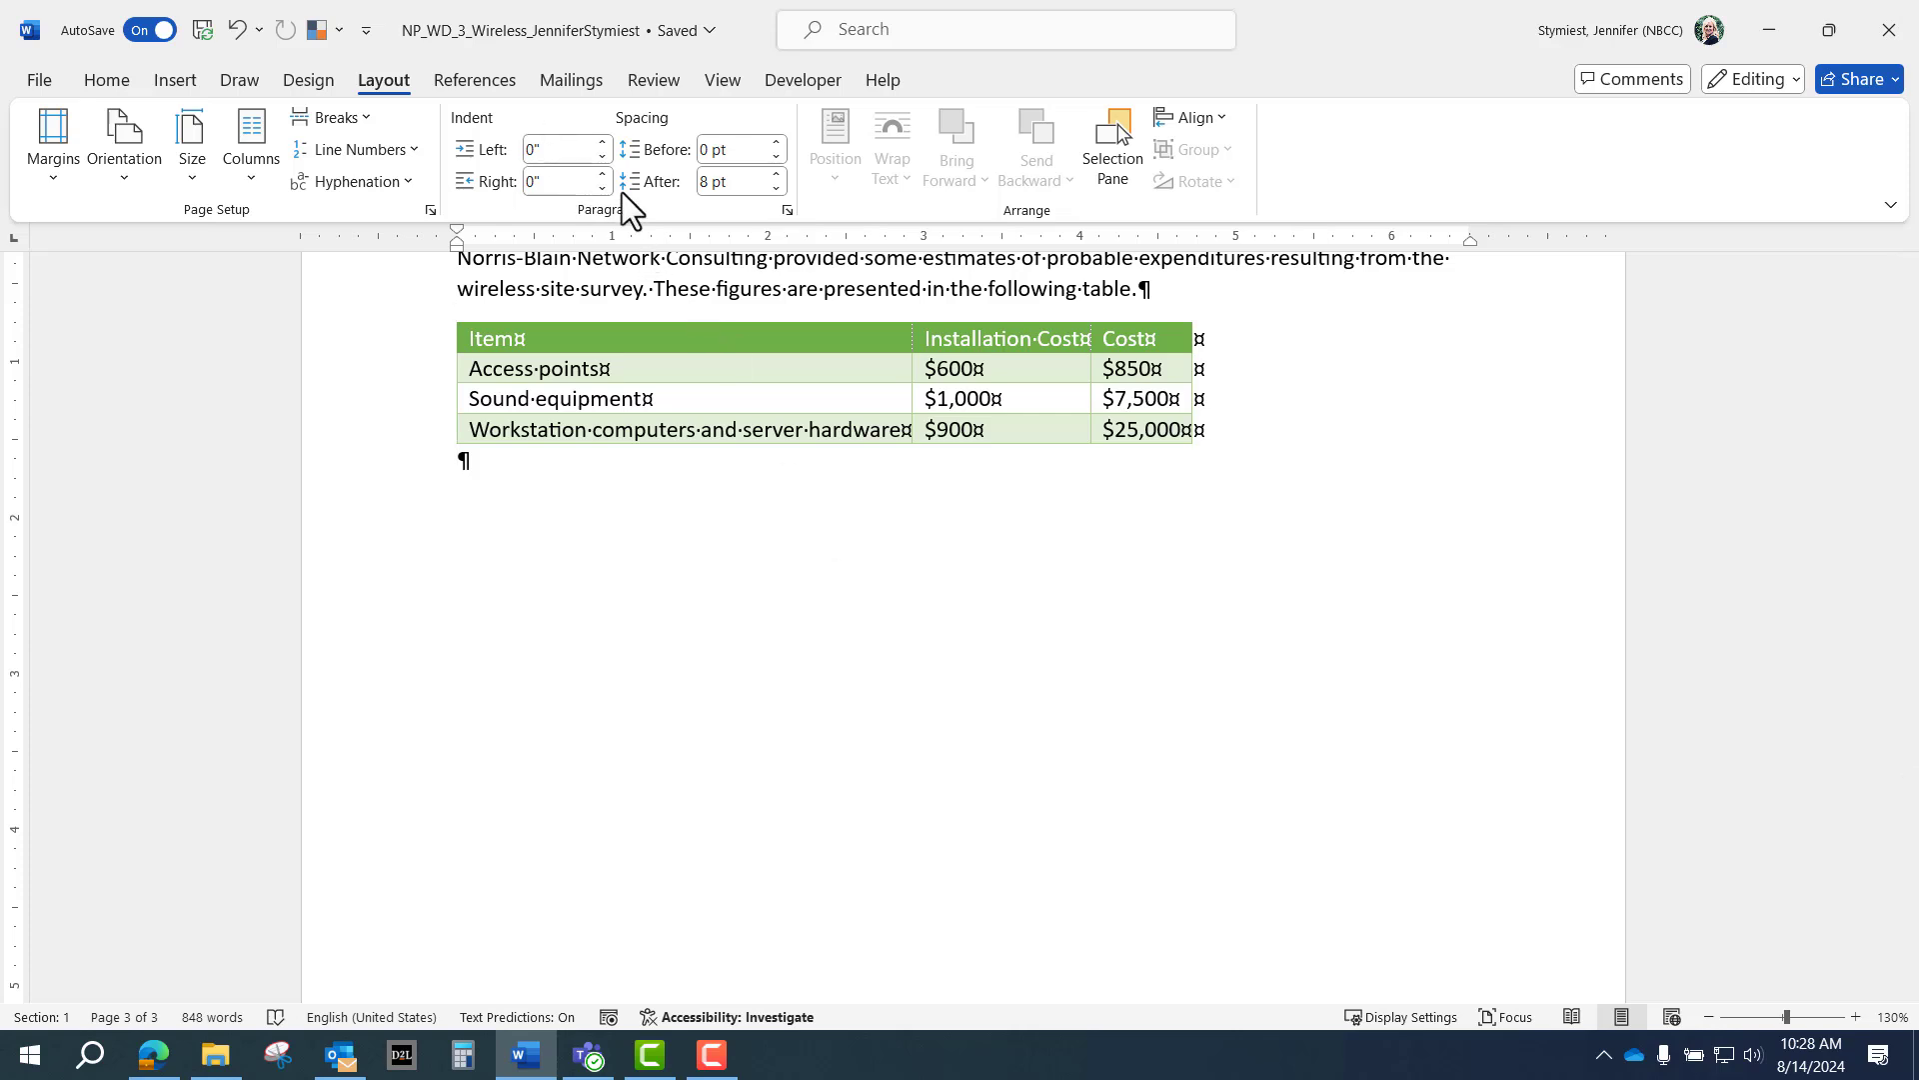
# Insert a Next Page section break after the cost table, creating an empty fourth page.
pyautogui.click(364, 117)
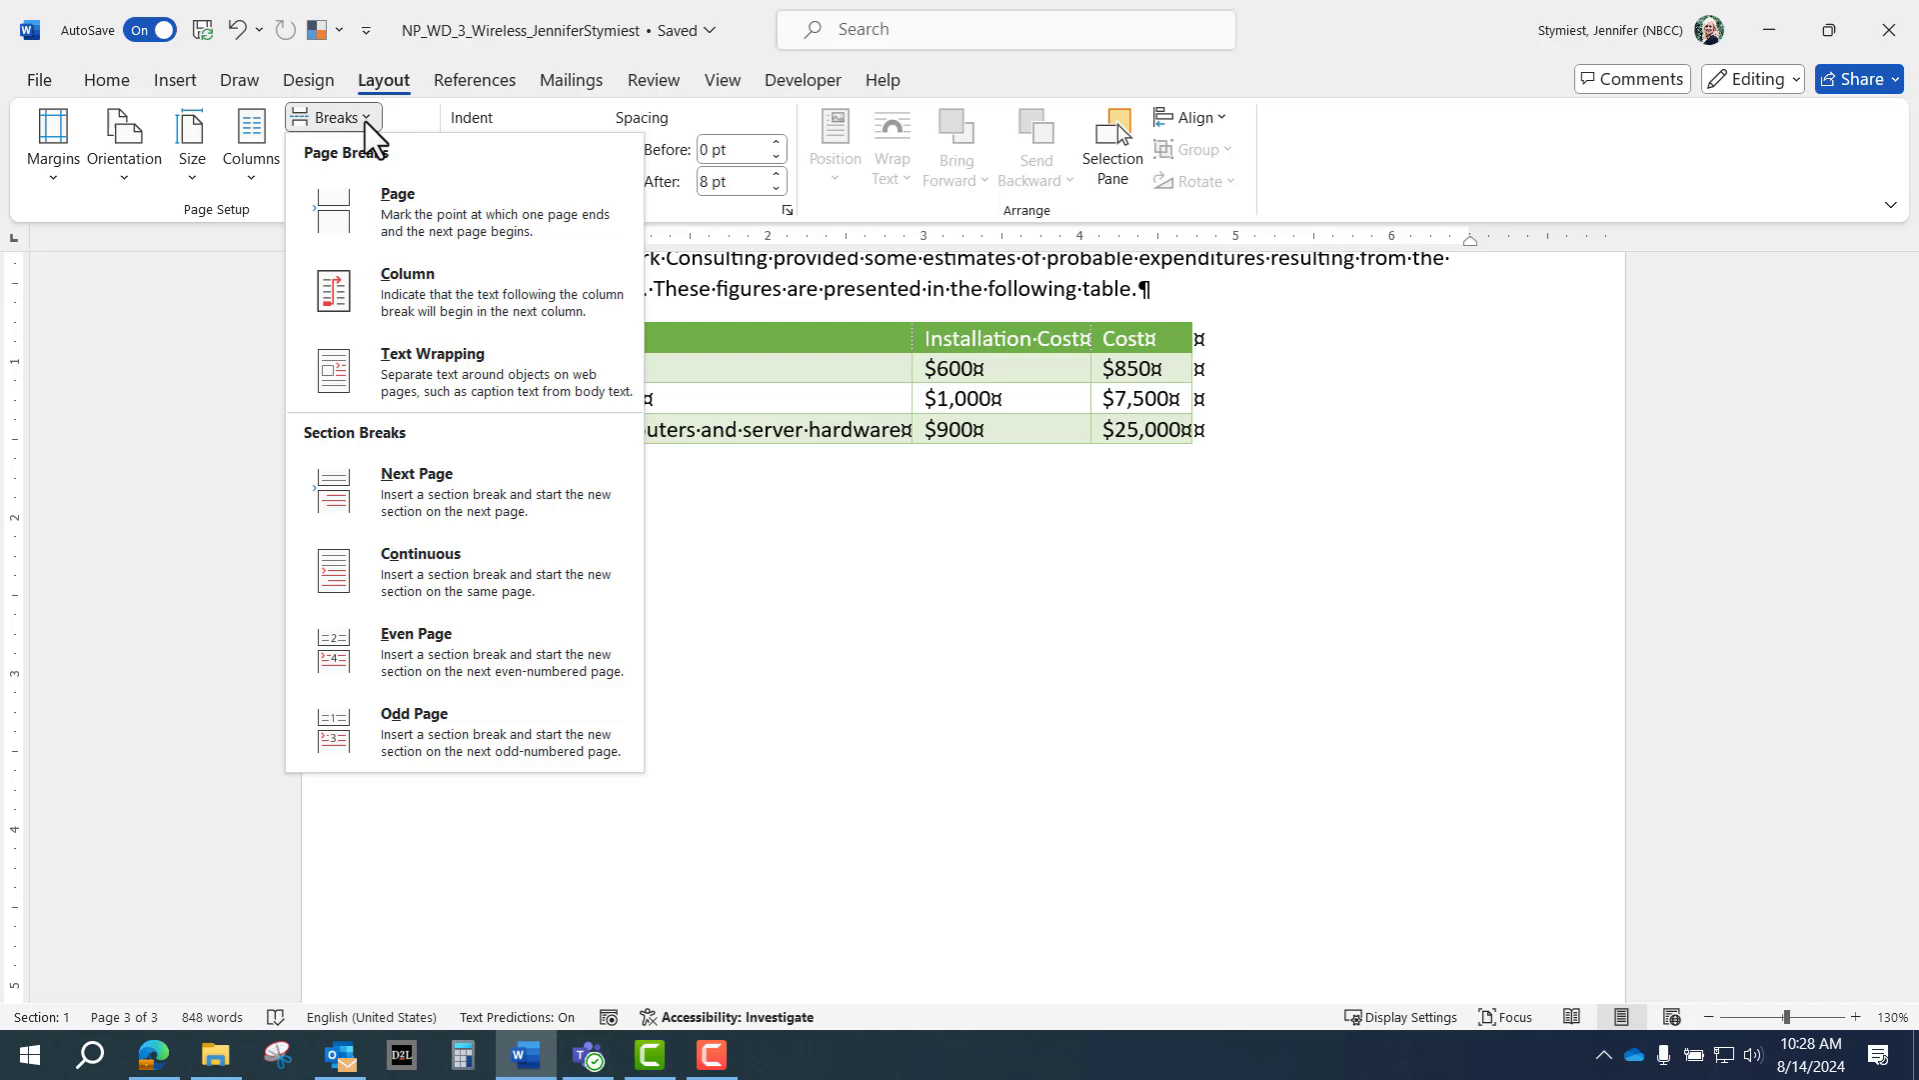
pyautogui.click(436, 483)
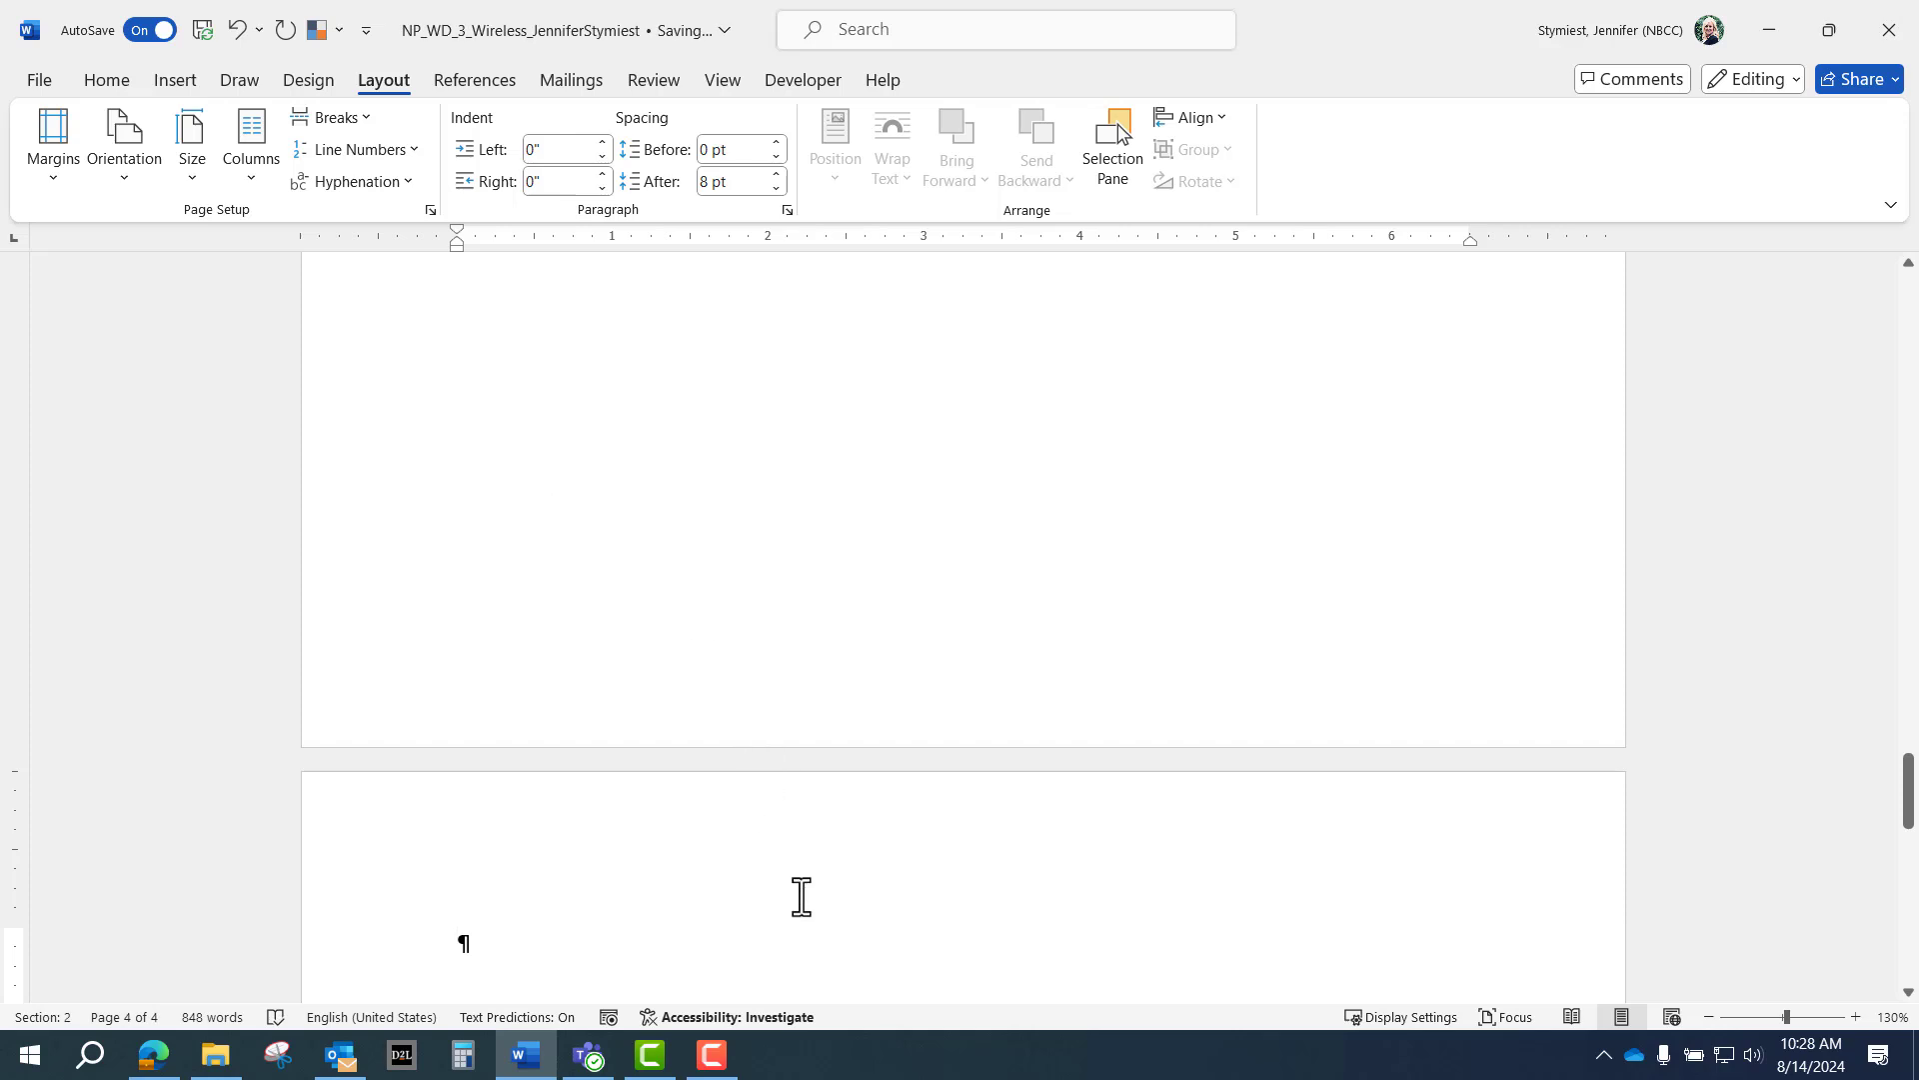
pyautogui.scroll(3, 800, 889)
pyautogui.scroll(5, 810, 878)
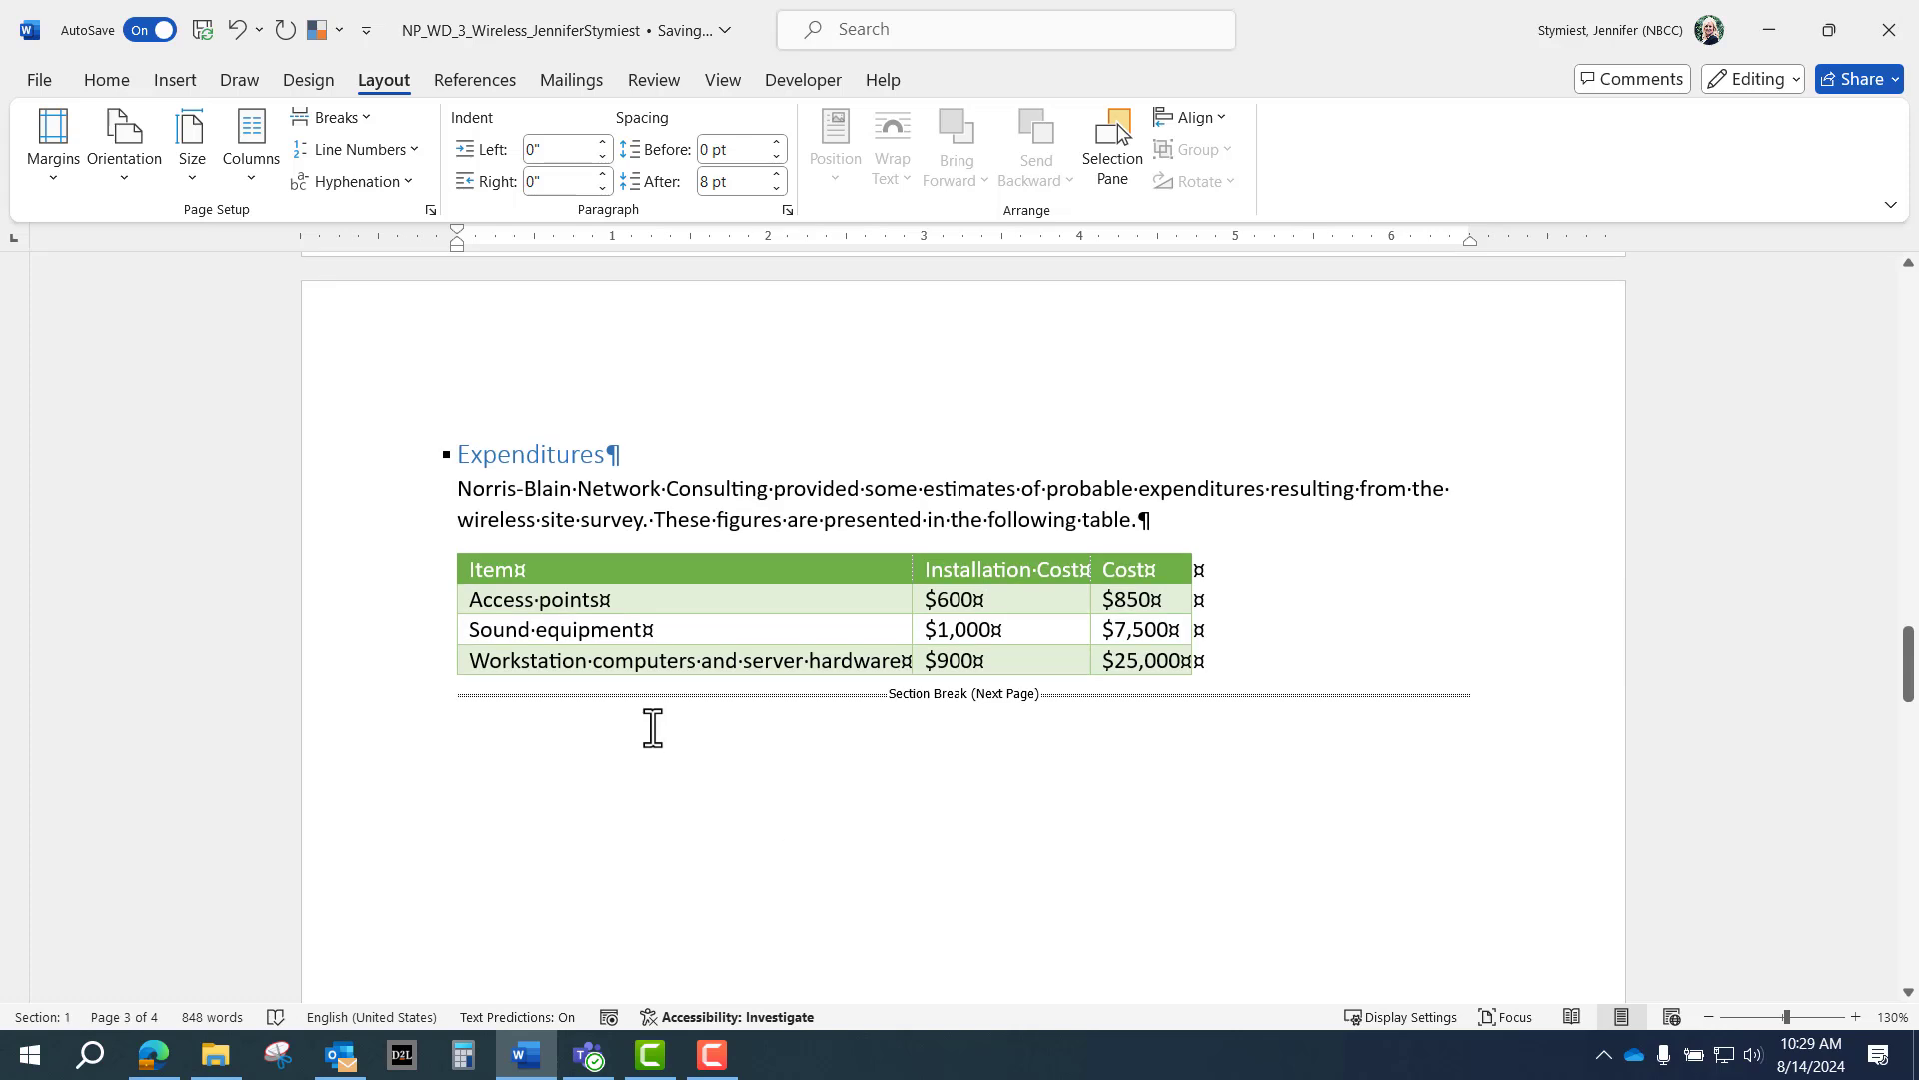
pyautogui.scroll(-1, 555, 658)
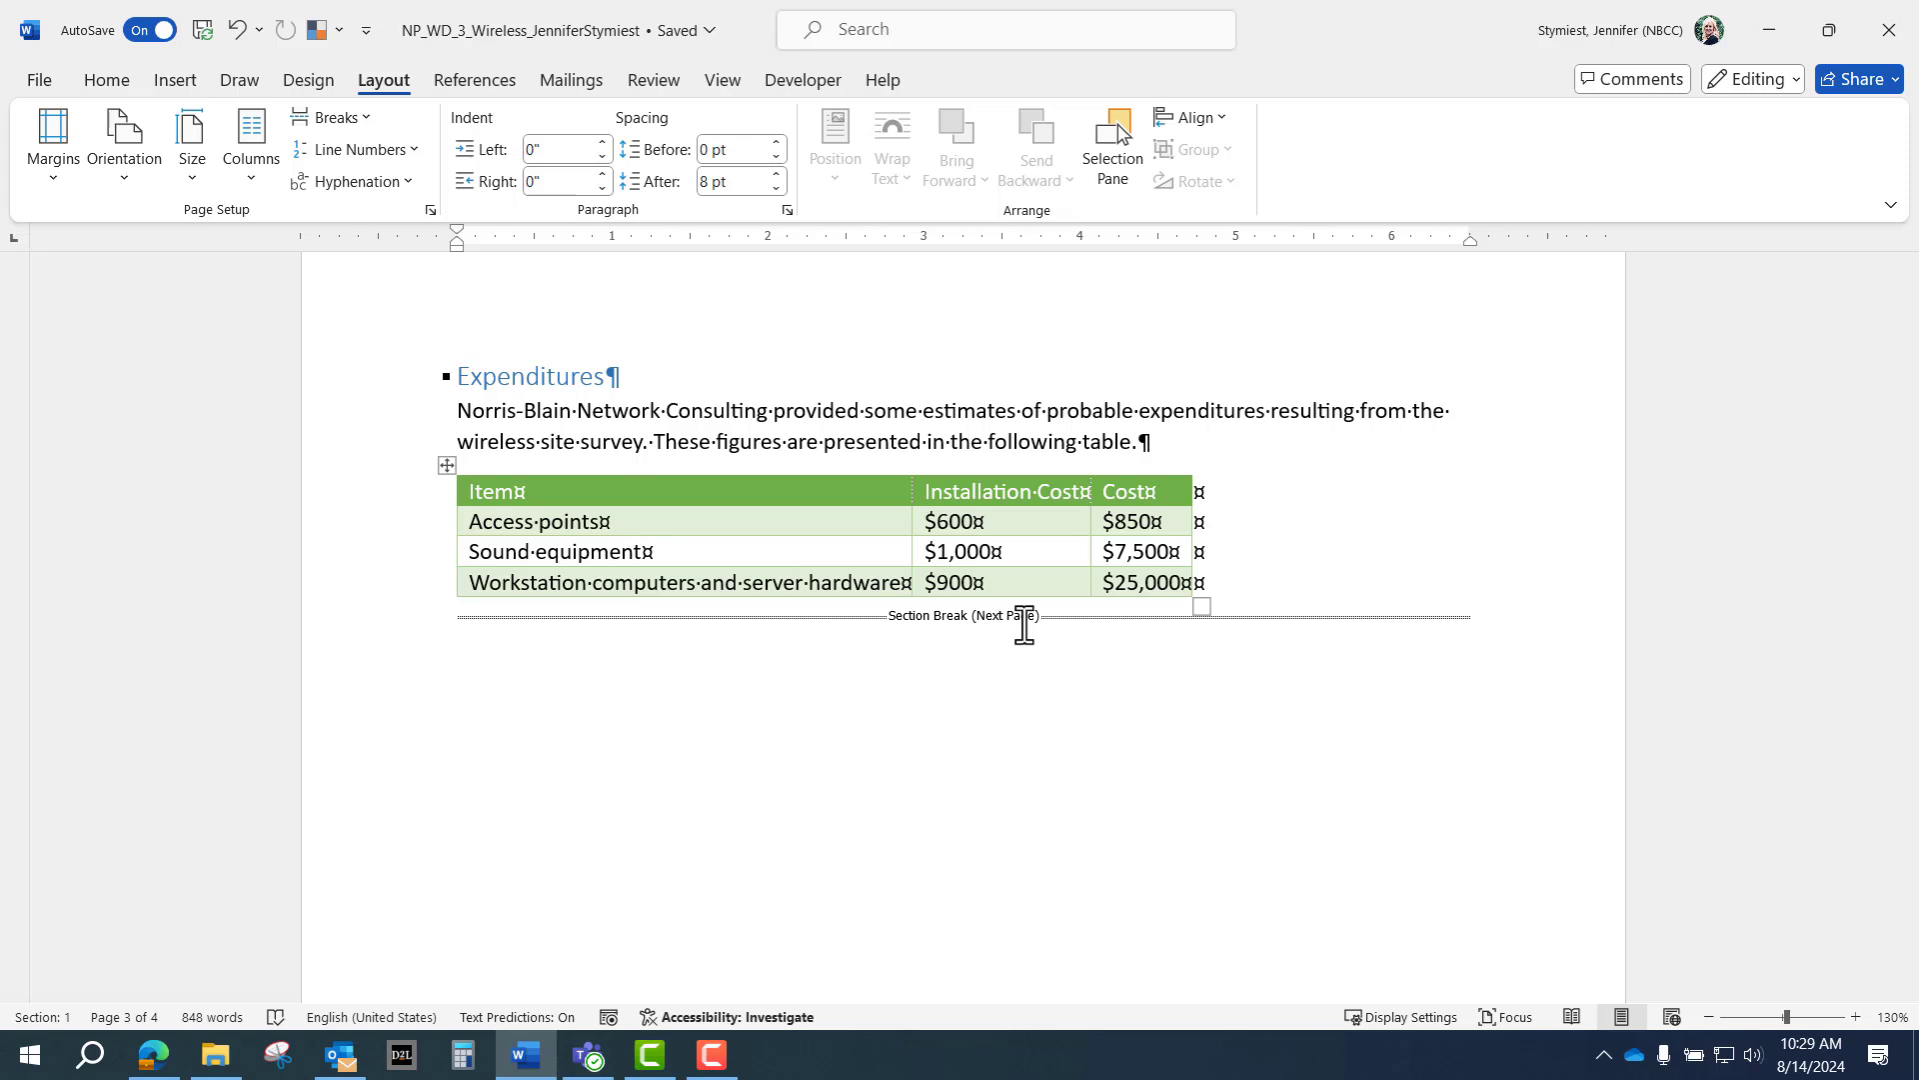
pyautogui.scroll(-6, 1025, 624)
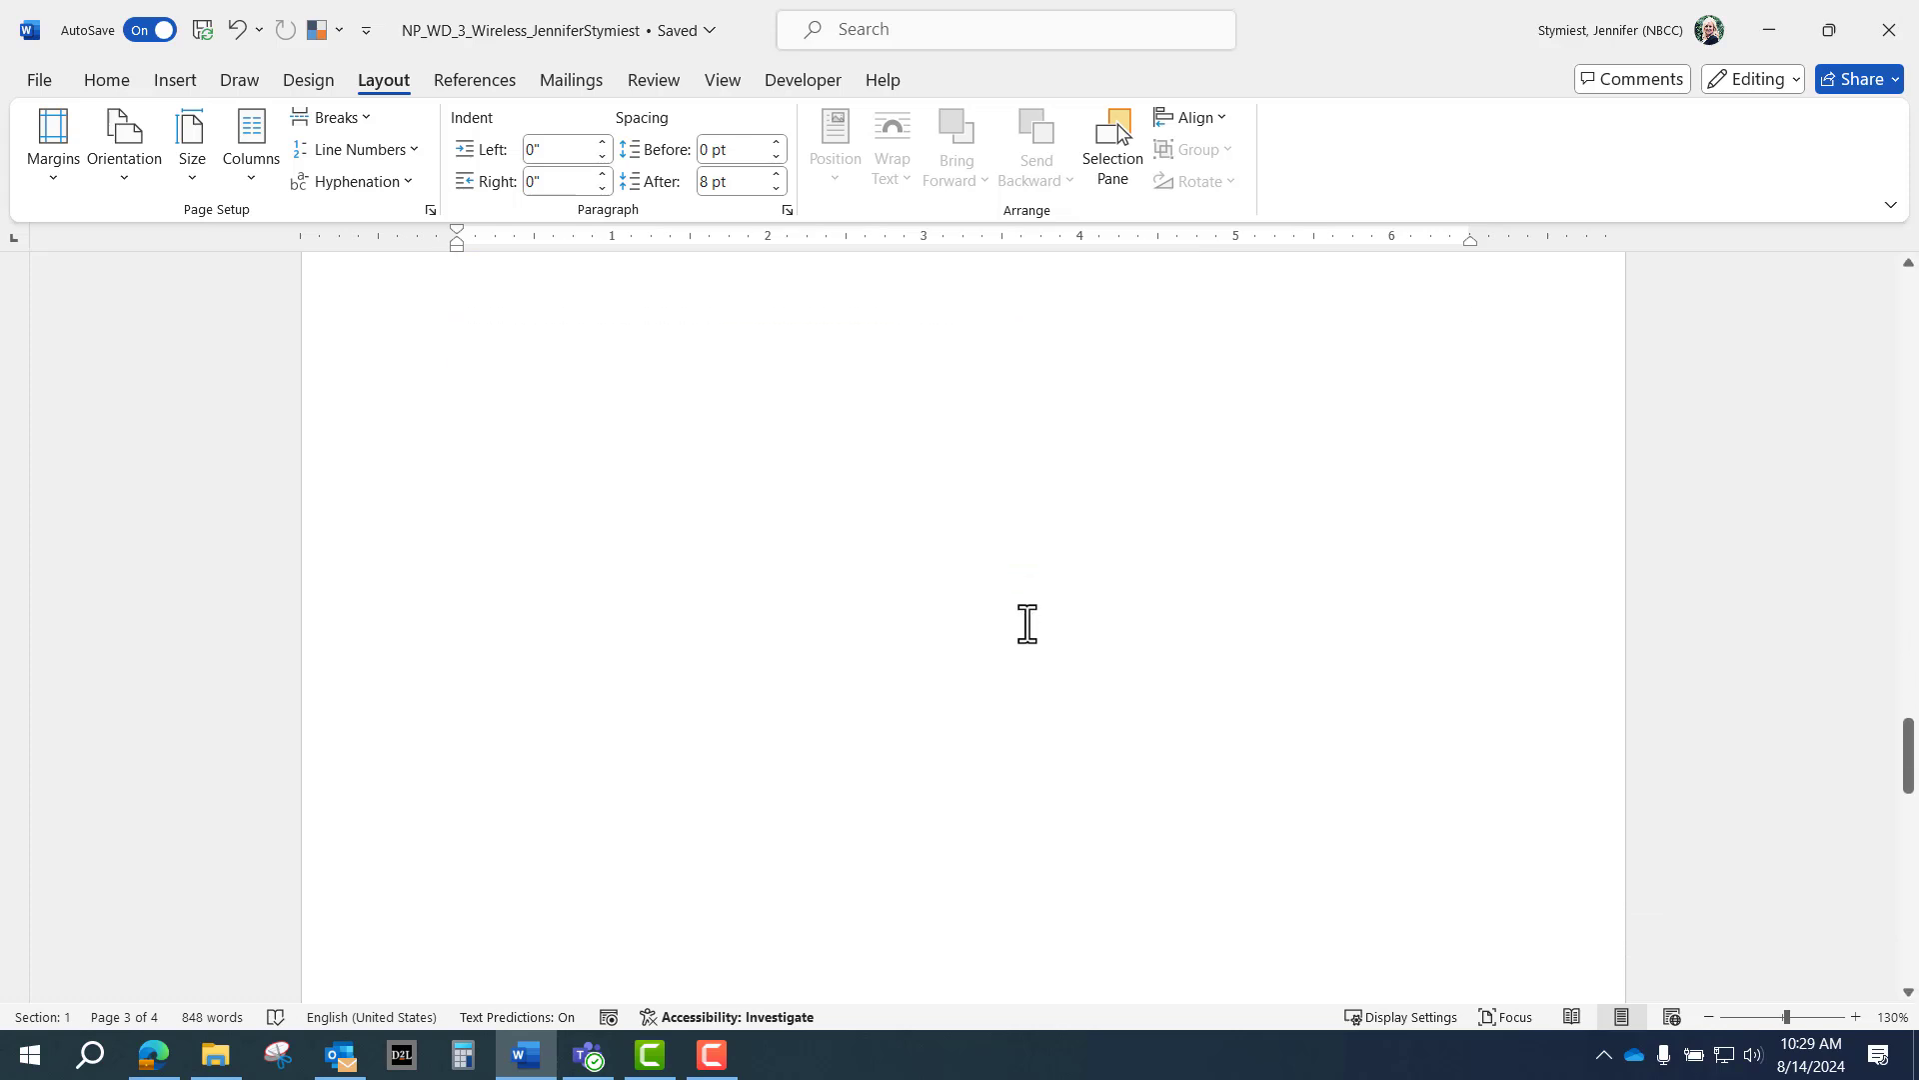
pyautogui.scroll(-5, 1026, 622)
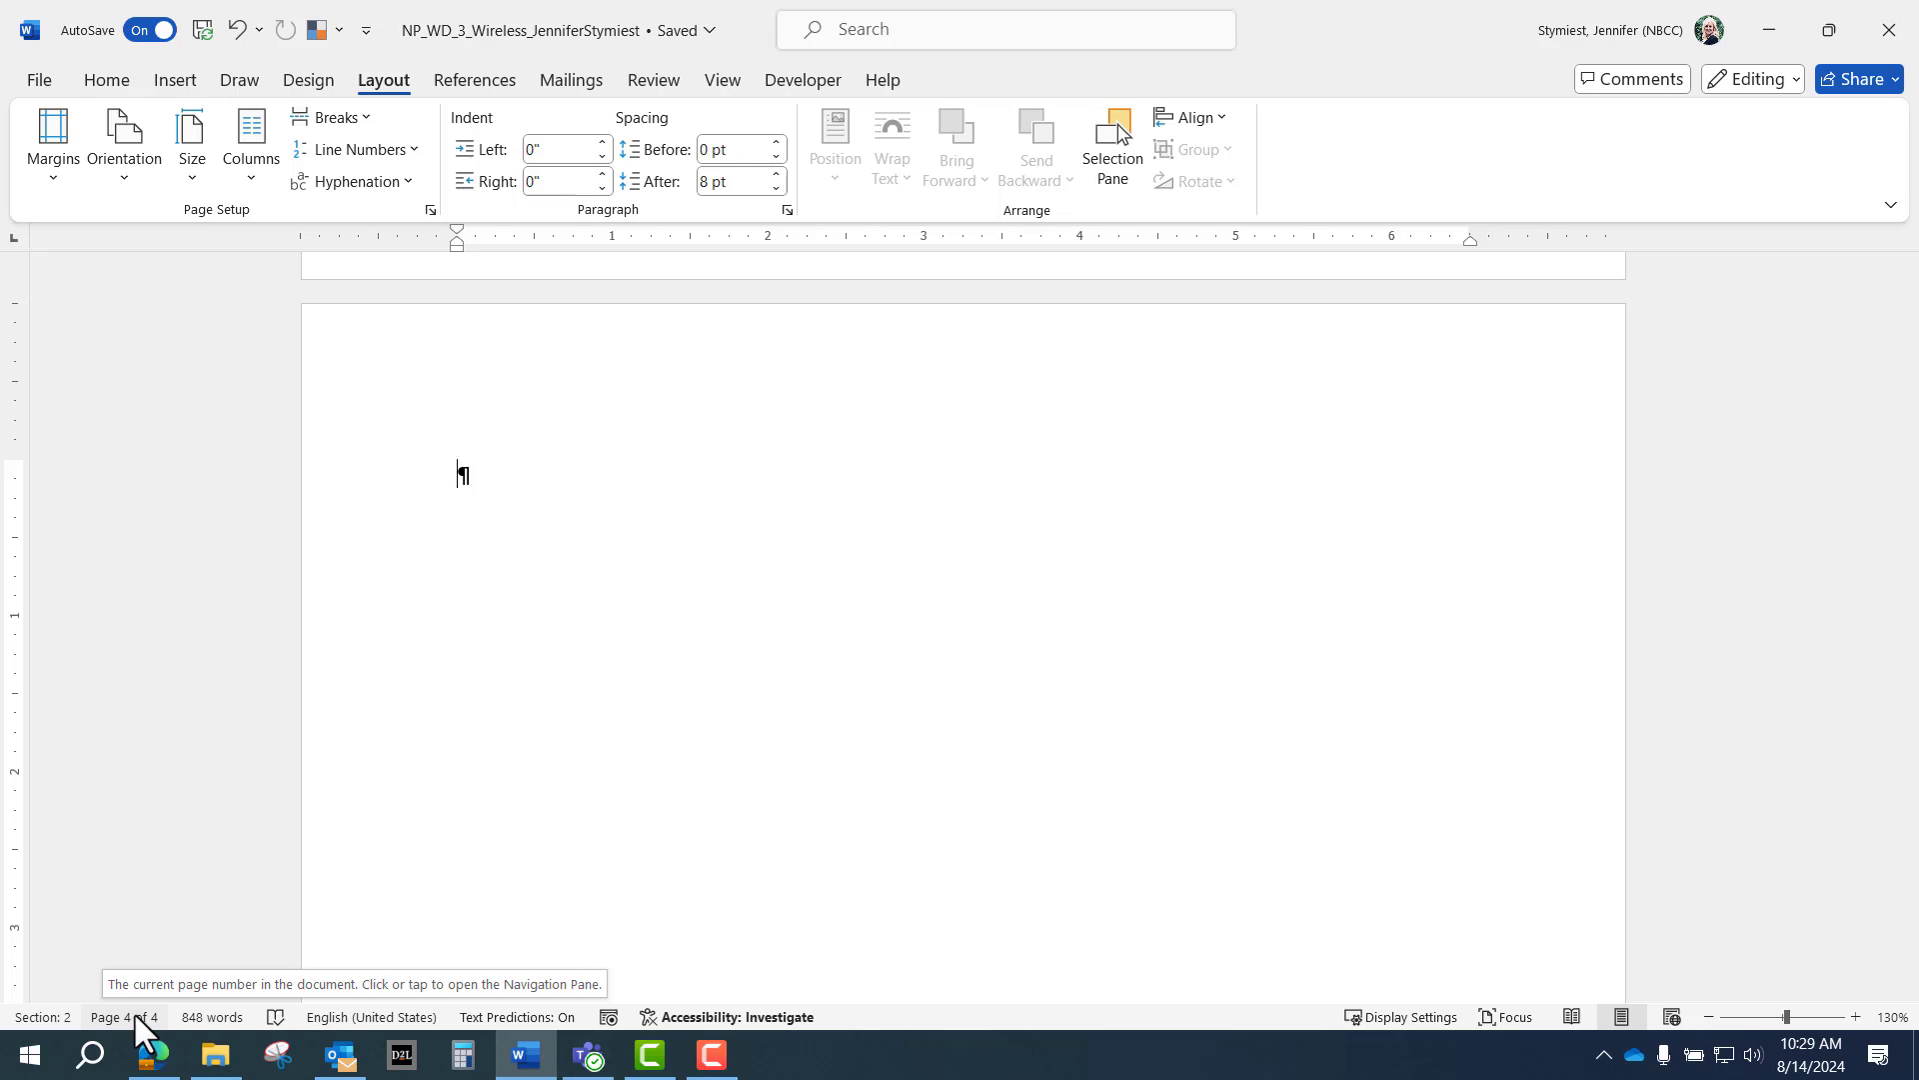
pyautogui.click(722, 80)
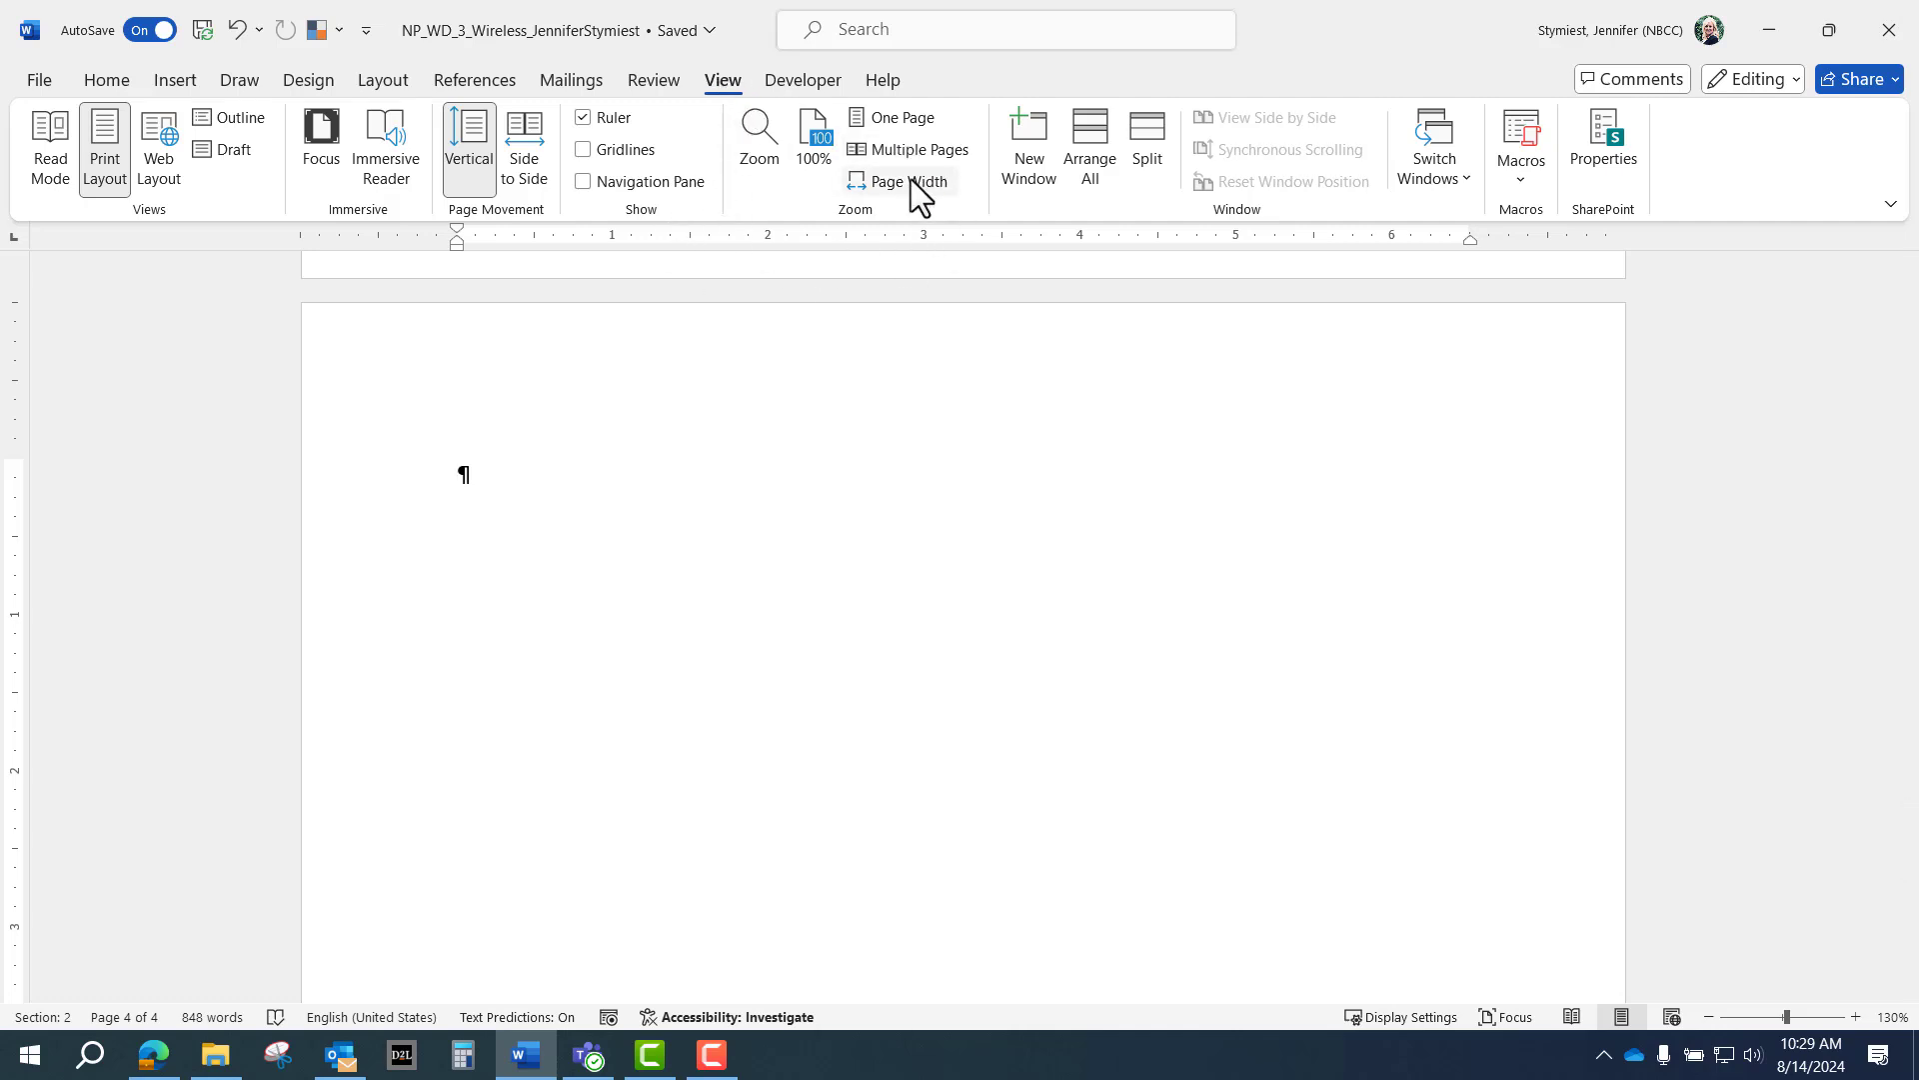
# Display multiple pages and zoom out to 30% so all four pages show in one row.
pyautogui.click(932, 150)
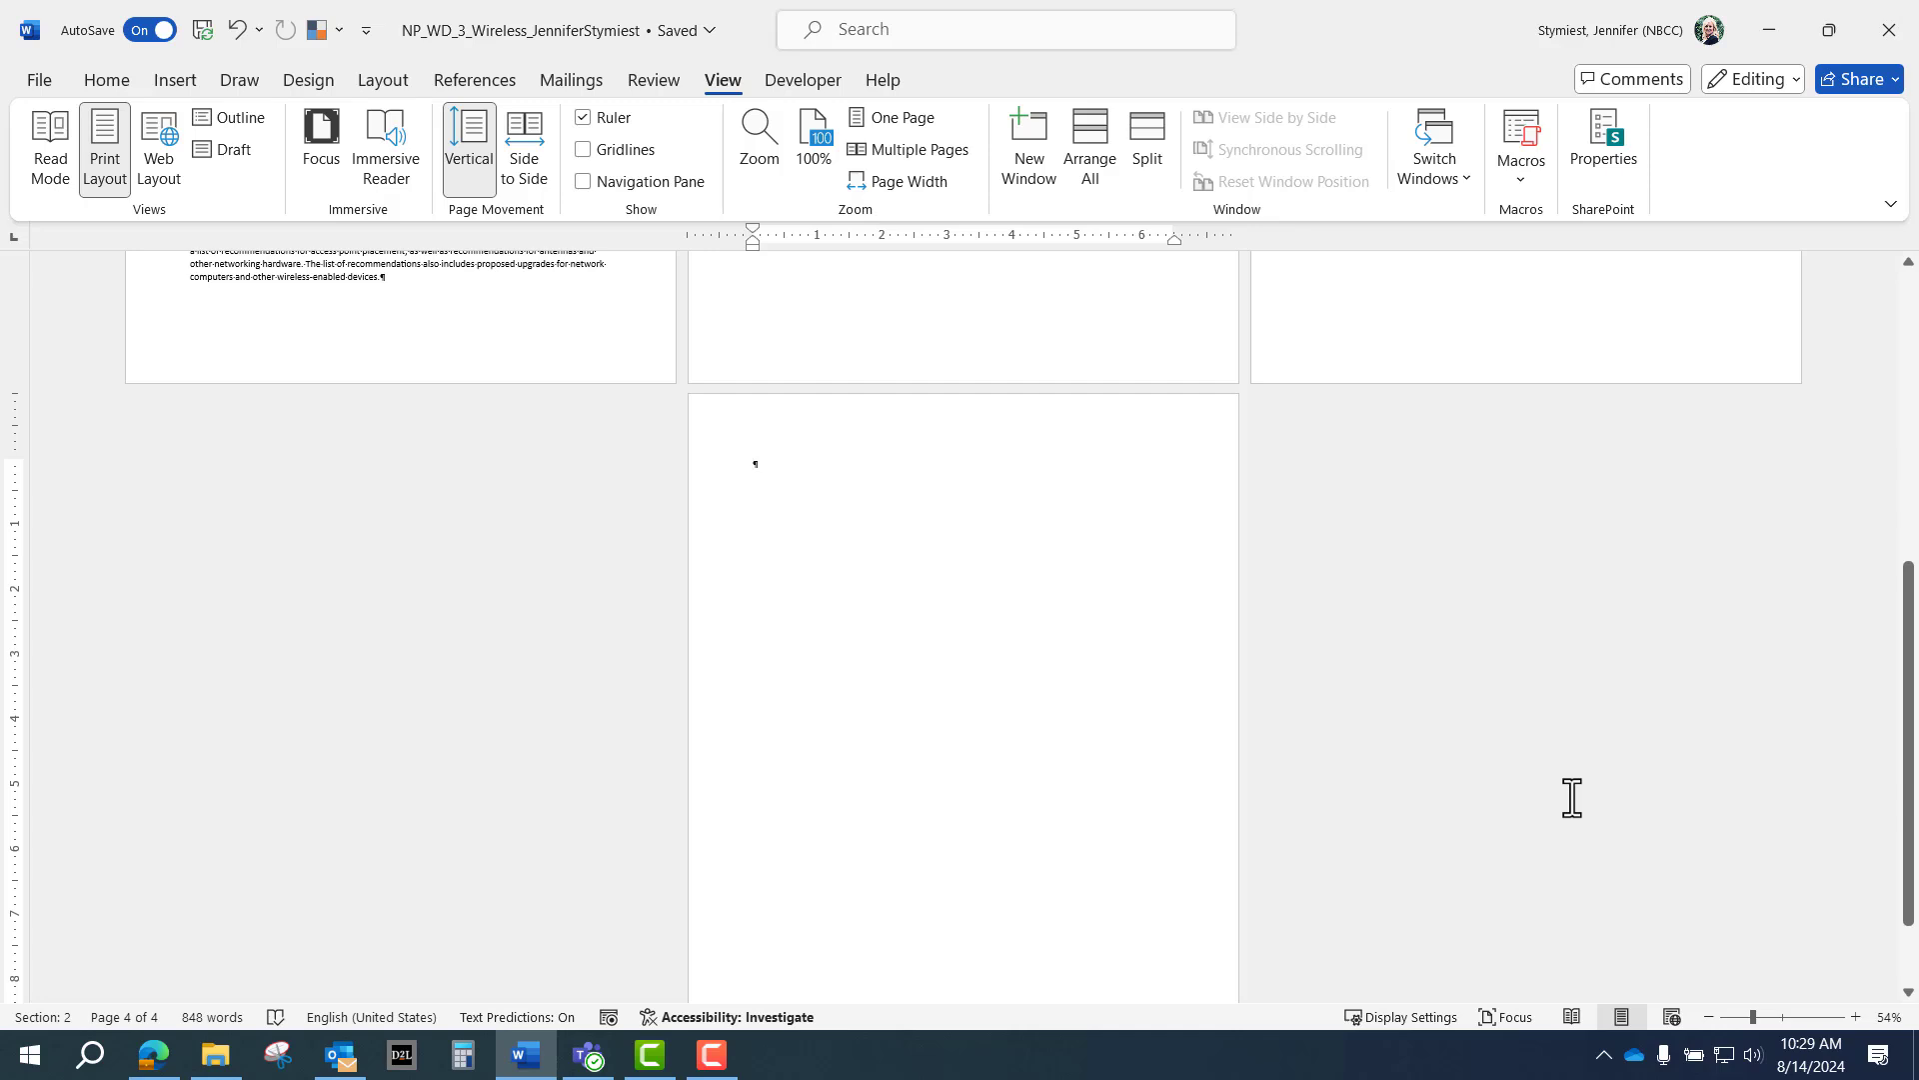
pyautogui.click(1706, 1016)
pyautogui.click(1705, 1015)
pyautogui.click(1705, 1015)
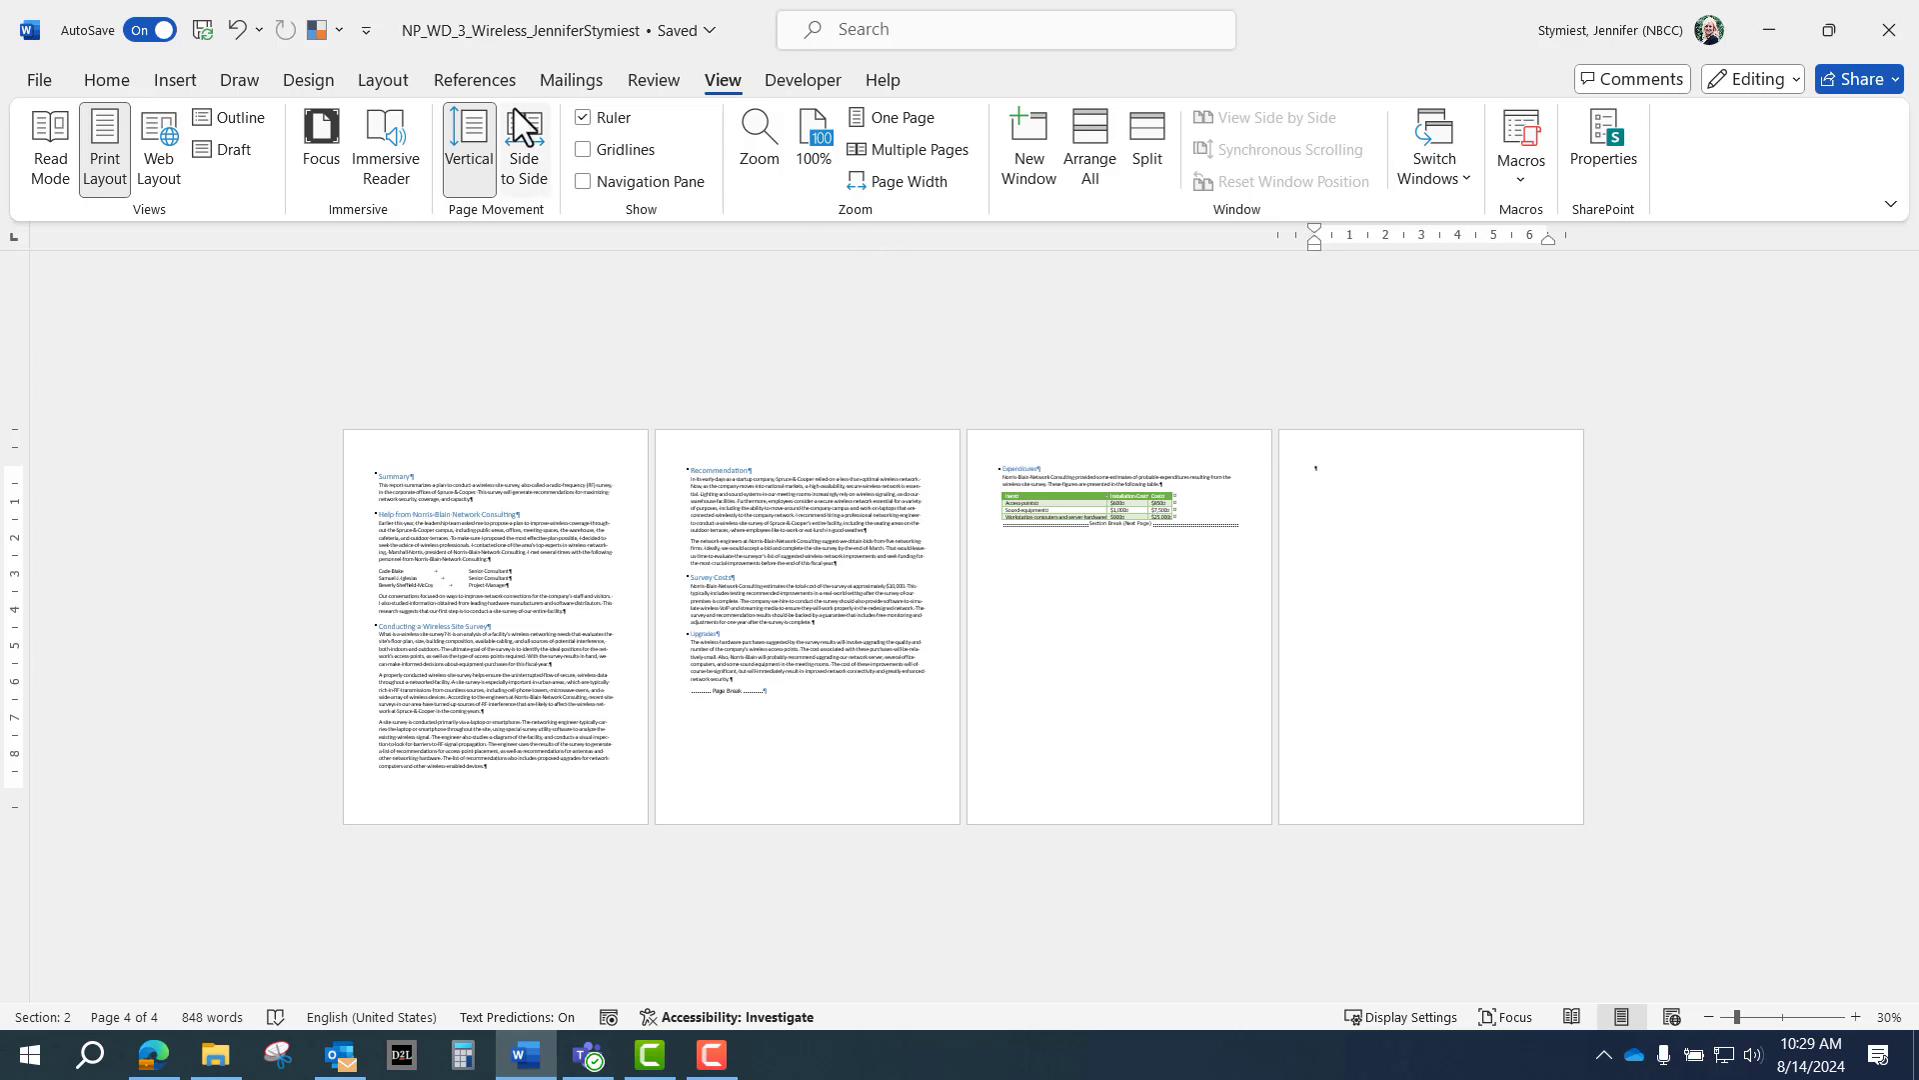
pyautogui.click(386, 80)
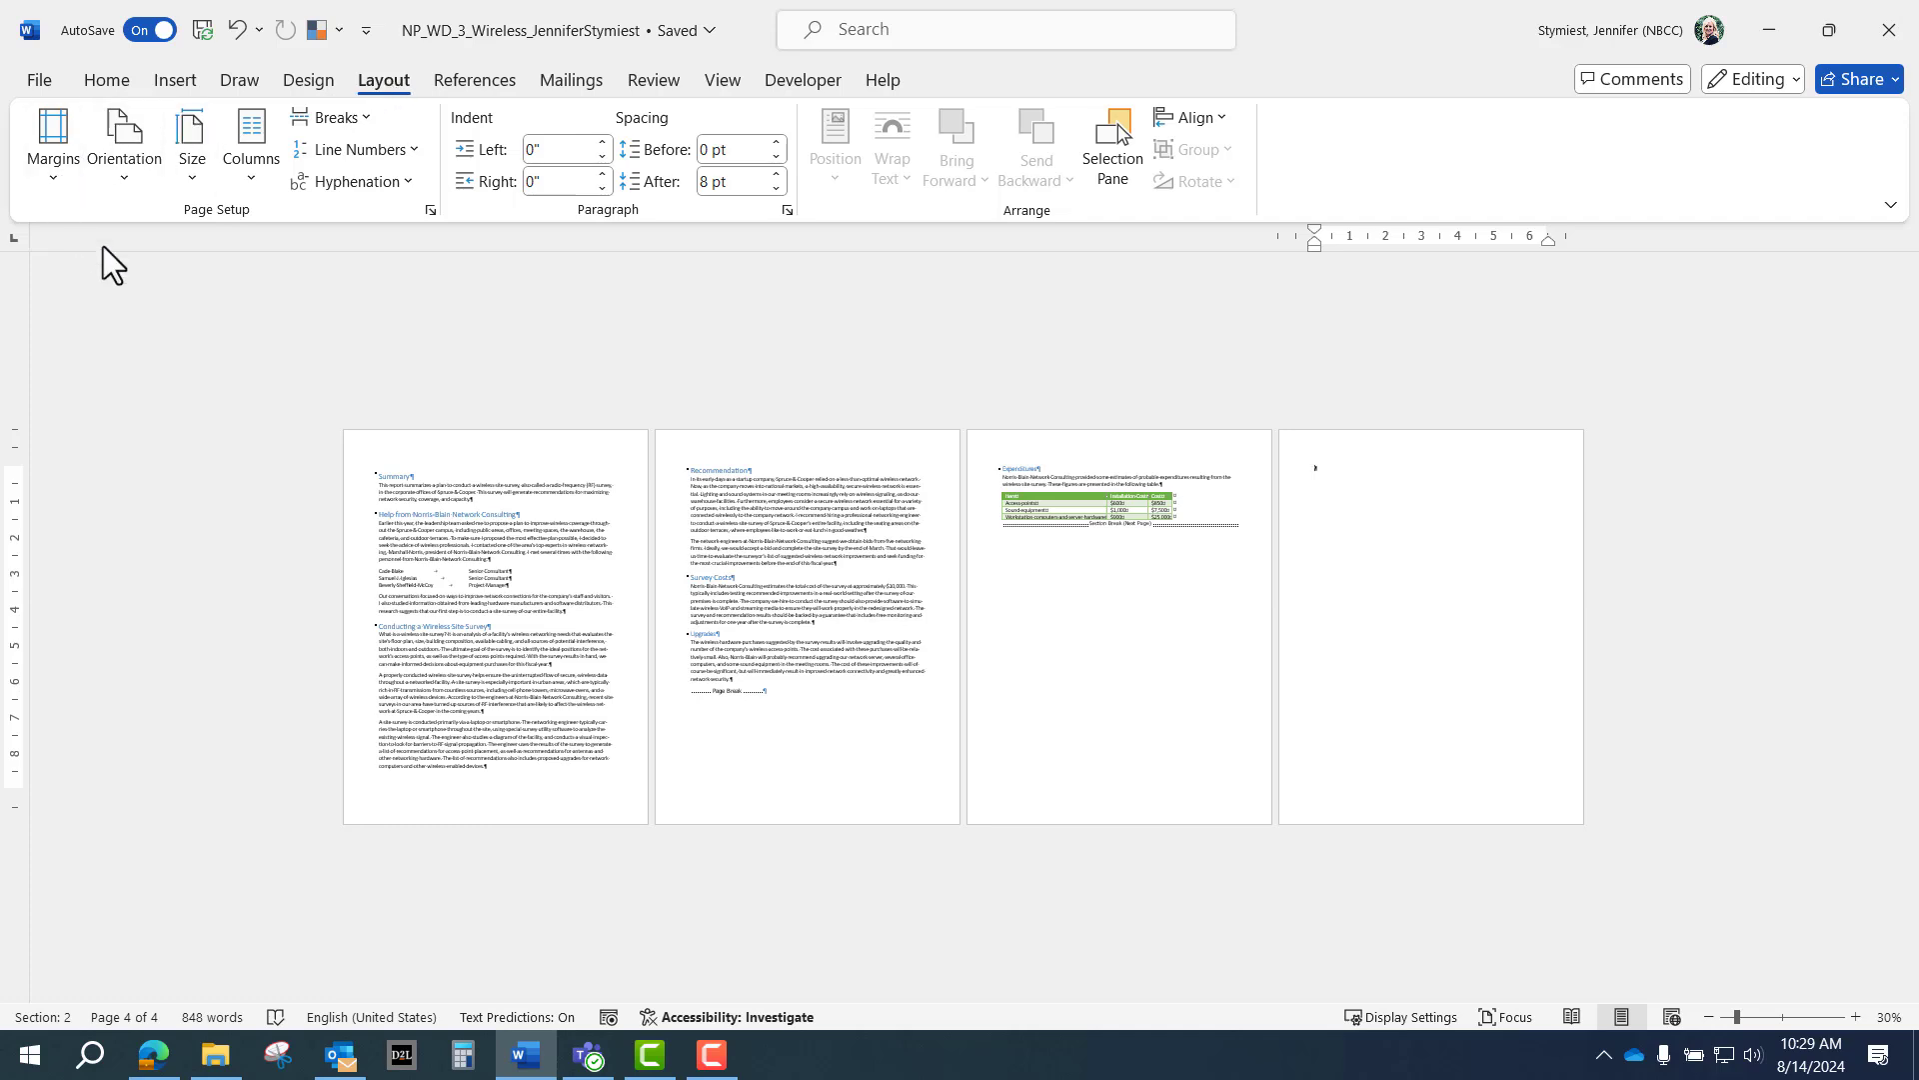
# Make the new Section 2 page landscape and zoom back in to 120%.
pyautogui.click(124, 172)
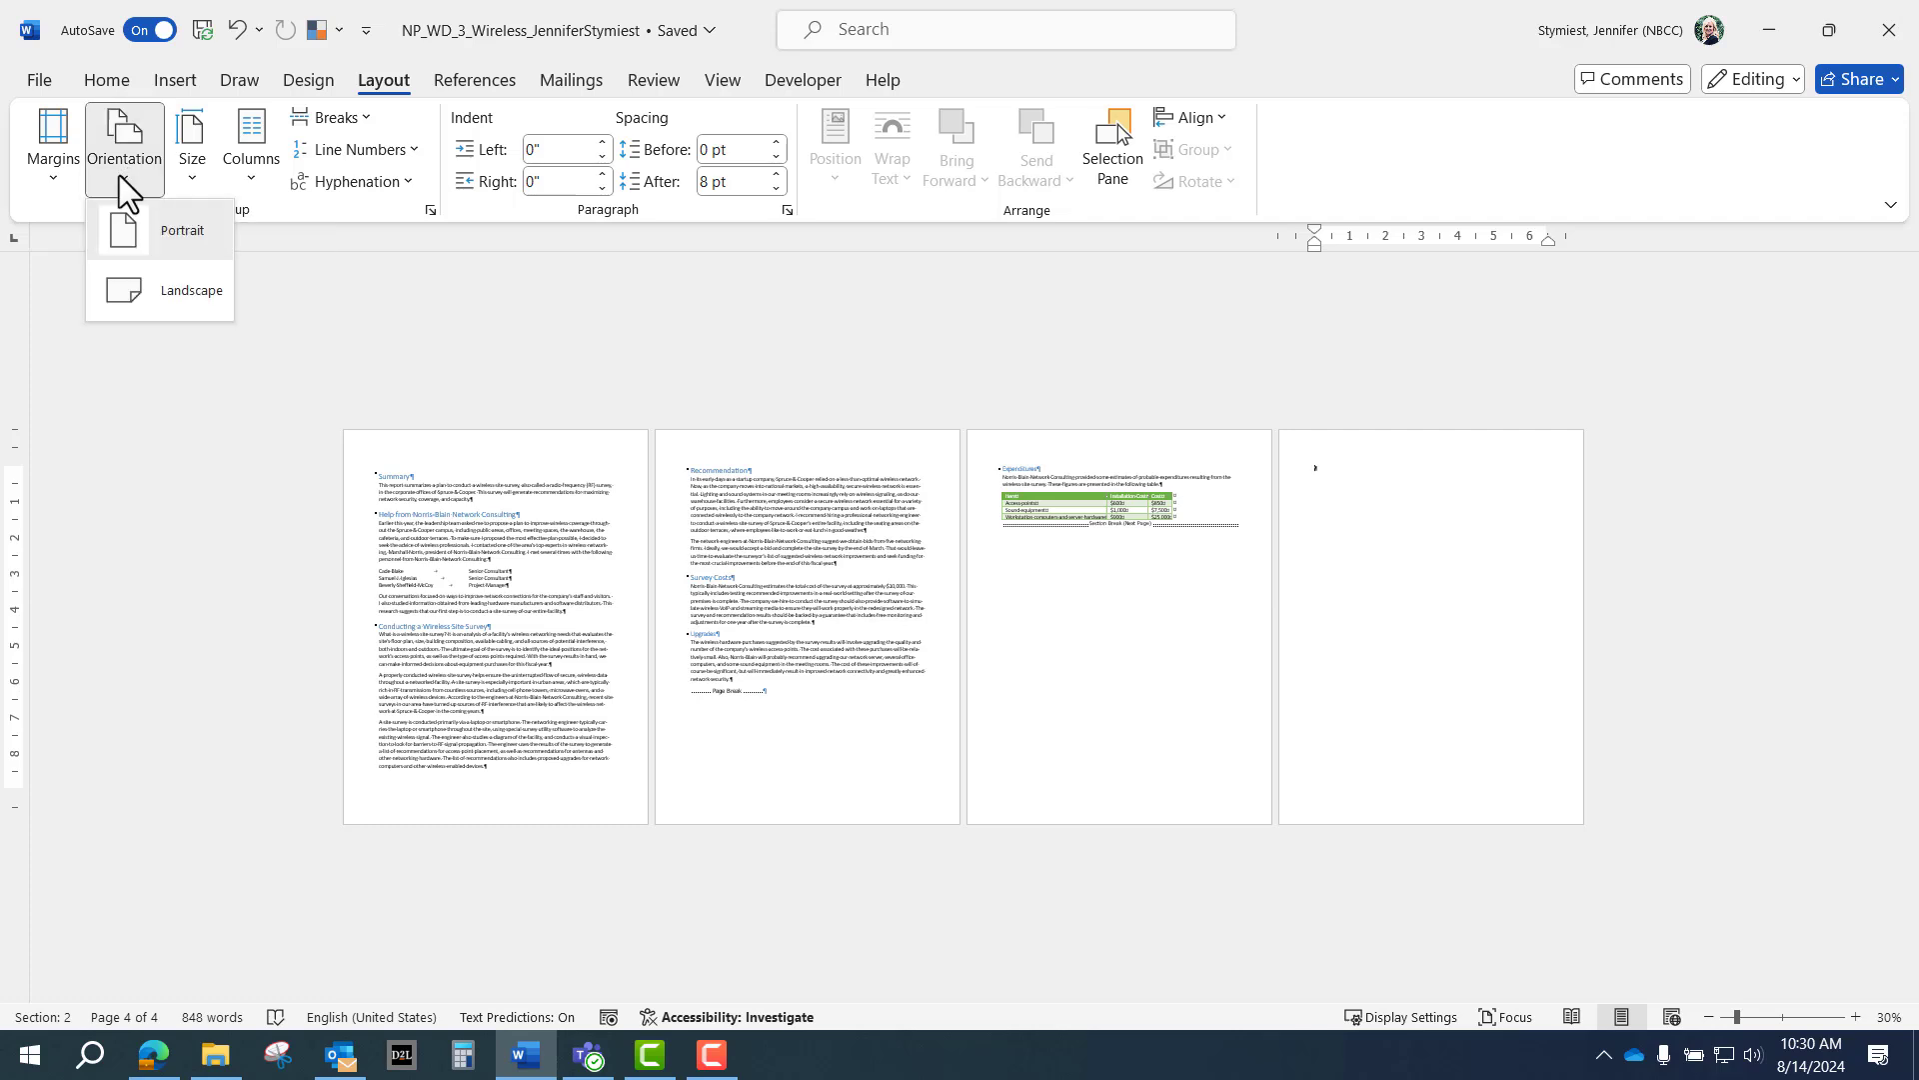
pyautogui.click(151, 285)
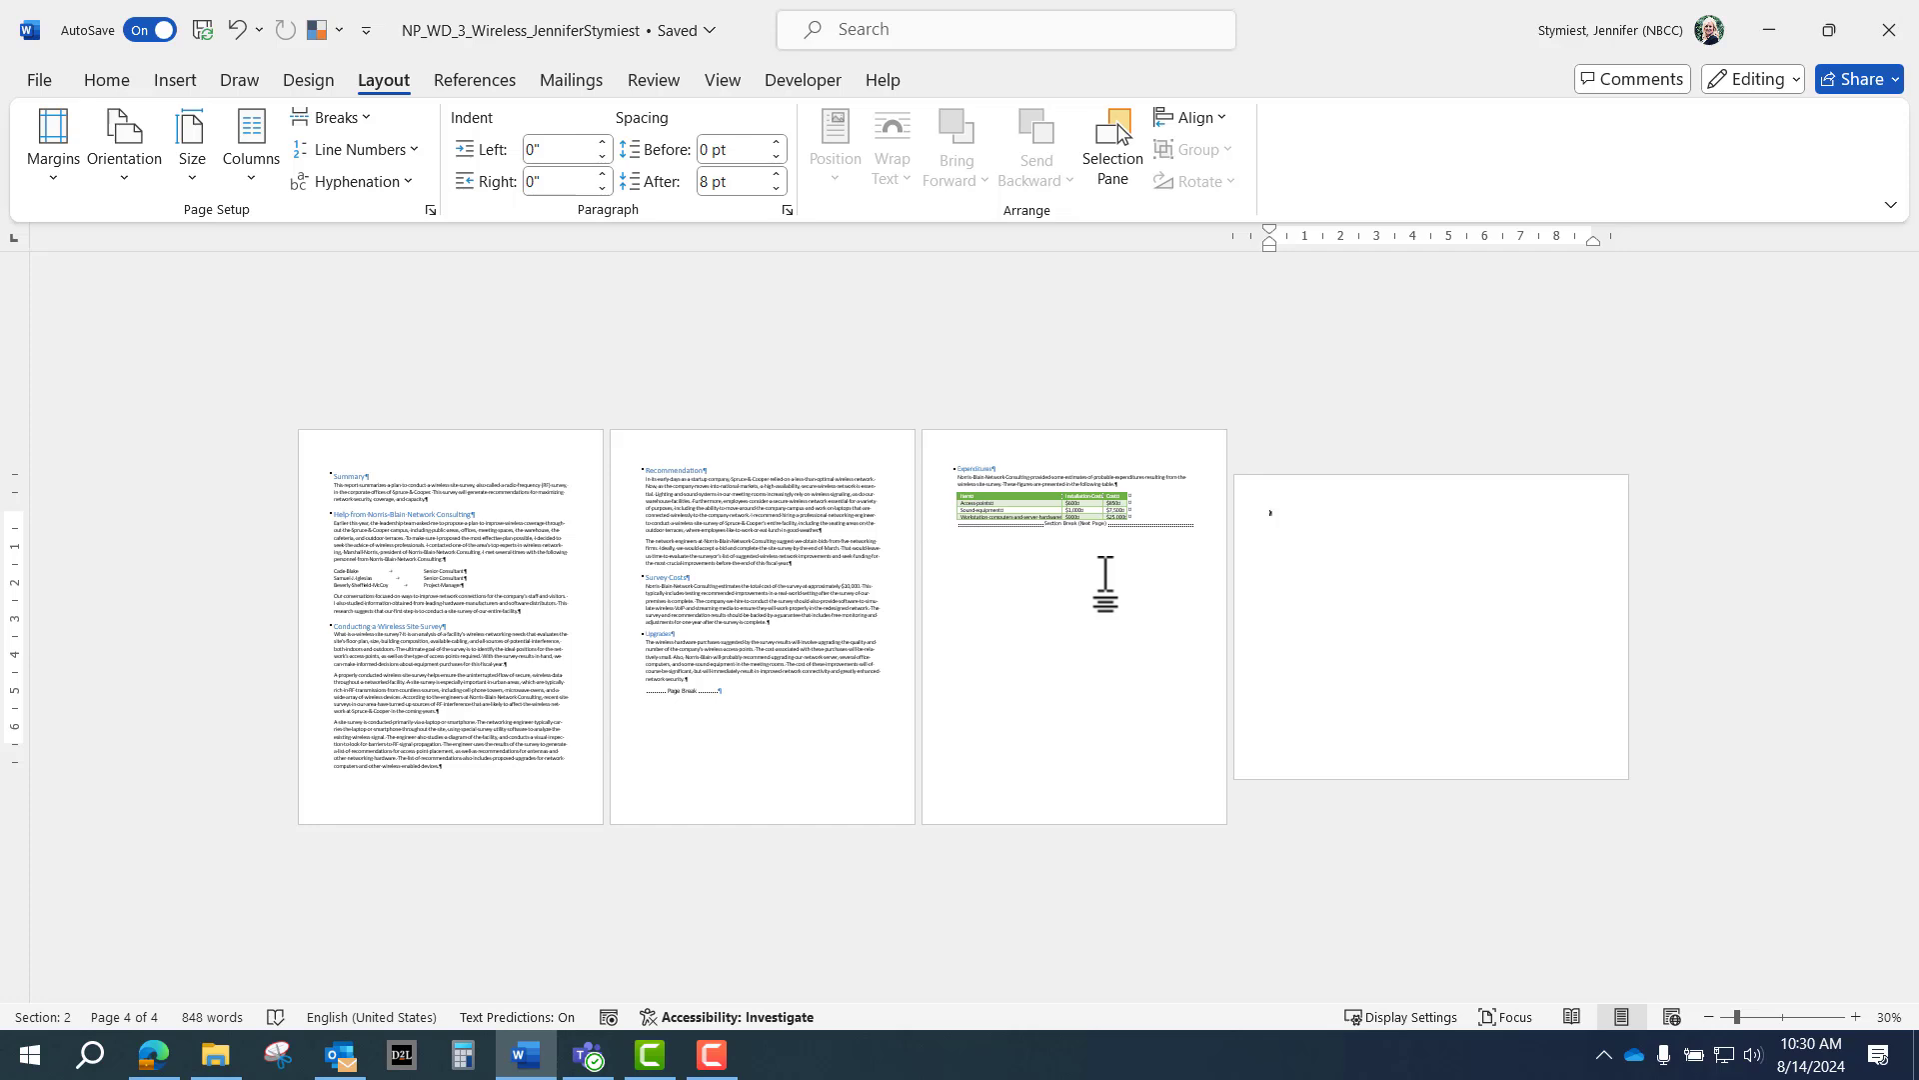
pyautogui.click(1854, 1017)
pyautogui.click(1854, 1017)
pyautogui.click(1854, 1016)
pyautogui.click(1854, 1017)
pyautogui.click(1854, 1016)
pyautogui.click(1854, 1017)
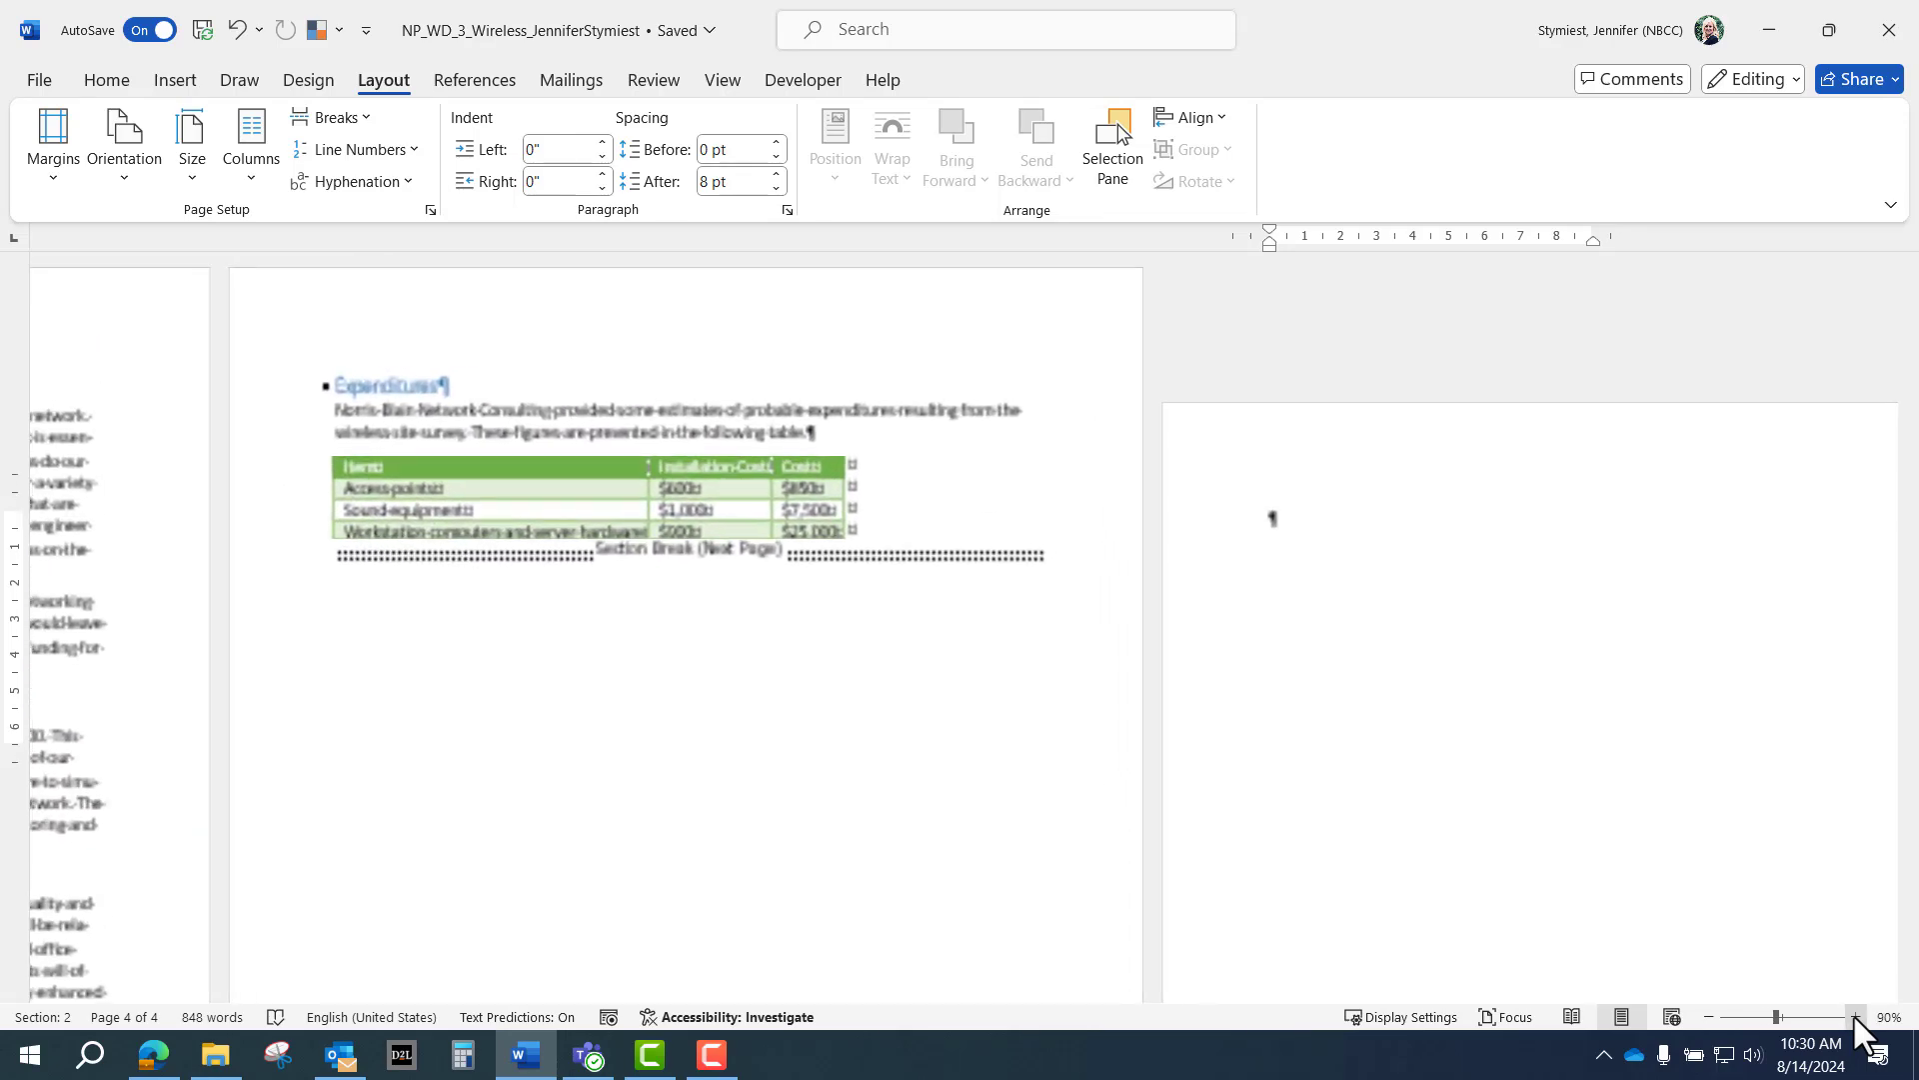
pyautogui.click(1855, 1017)
pyautogui.click(1855, 1017)
pyautogui.click(1854, 1017)
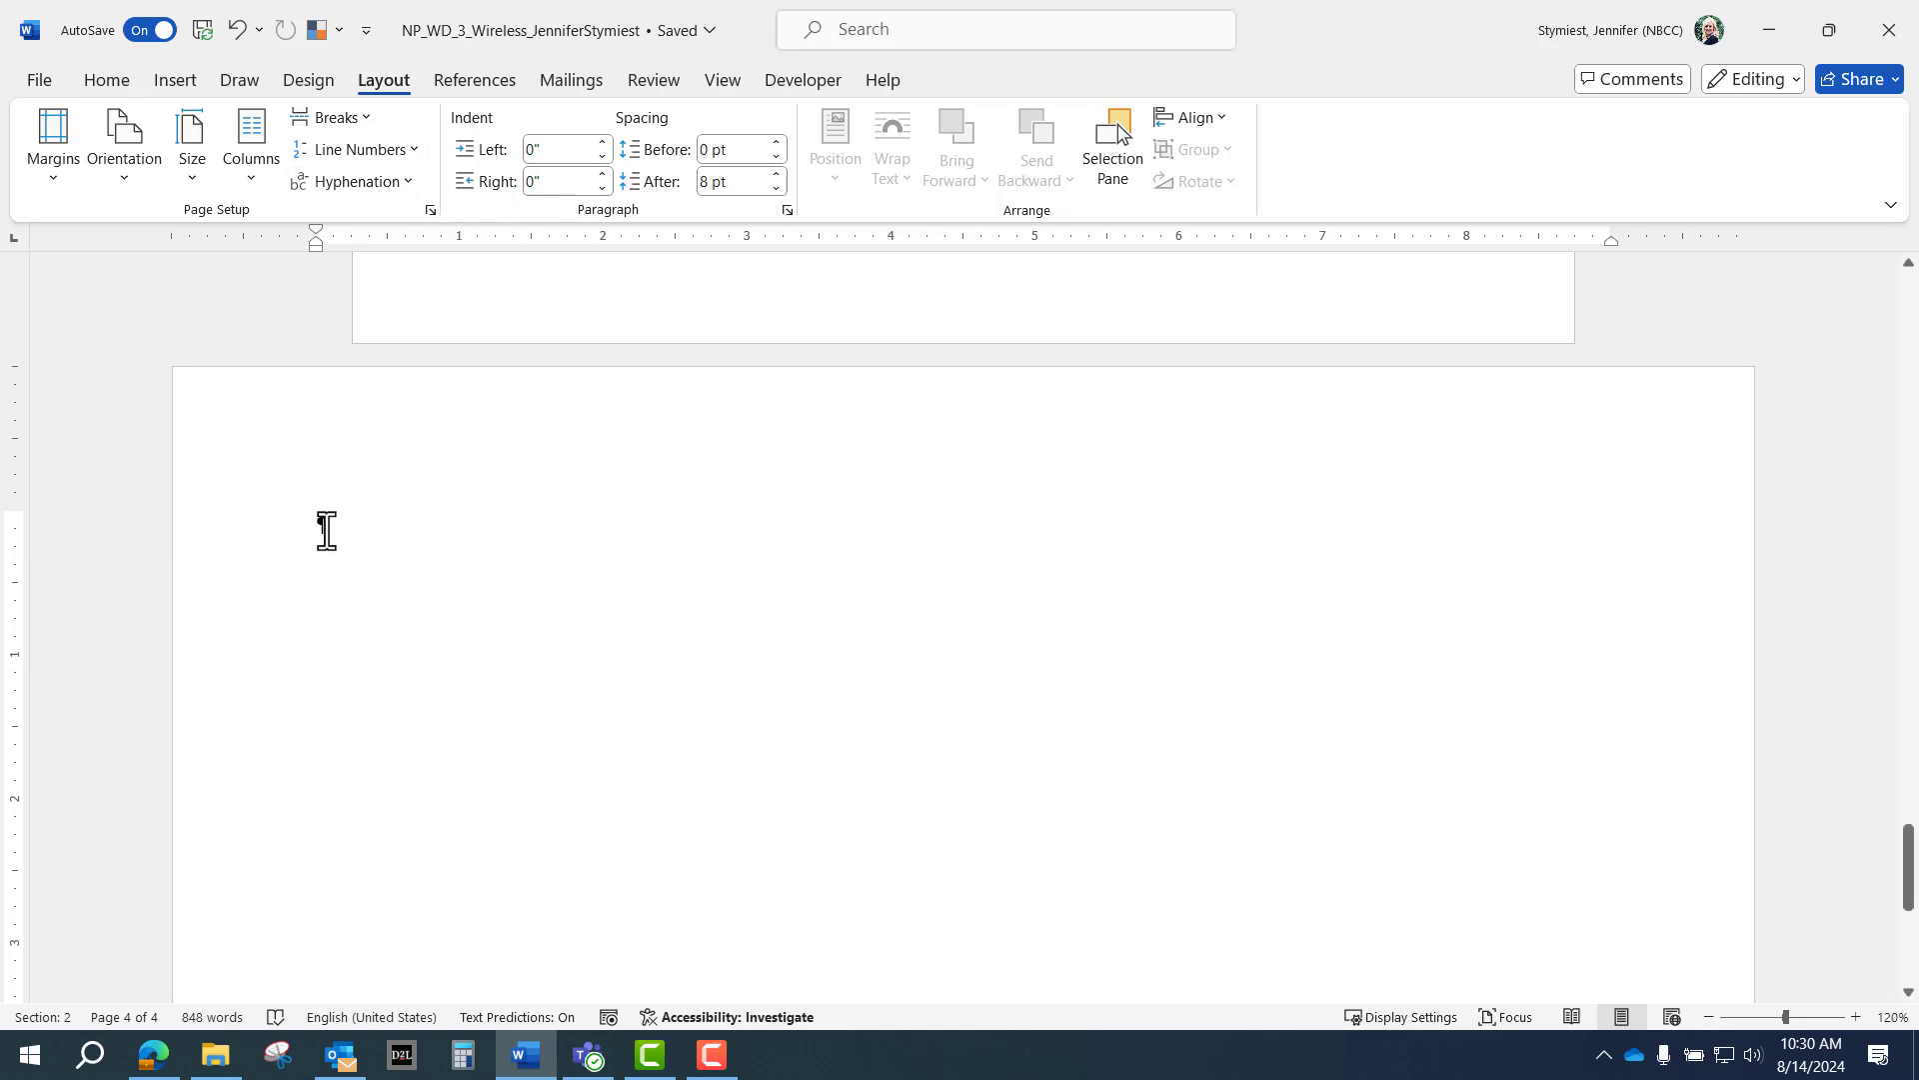
# Insert a Converging Radial SmartArt graphic from the Relationship category onto page 4.
pyautogui.click(174, 79)
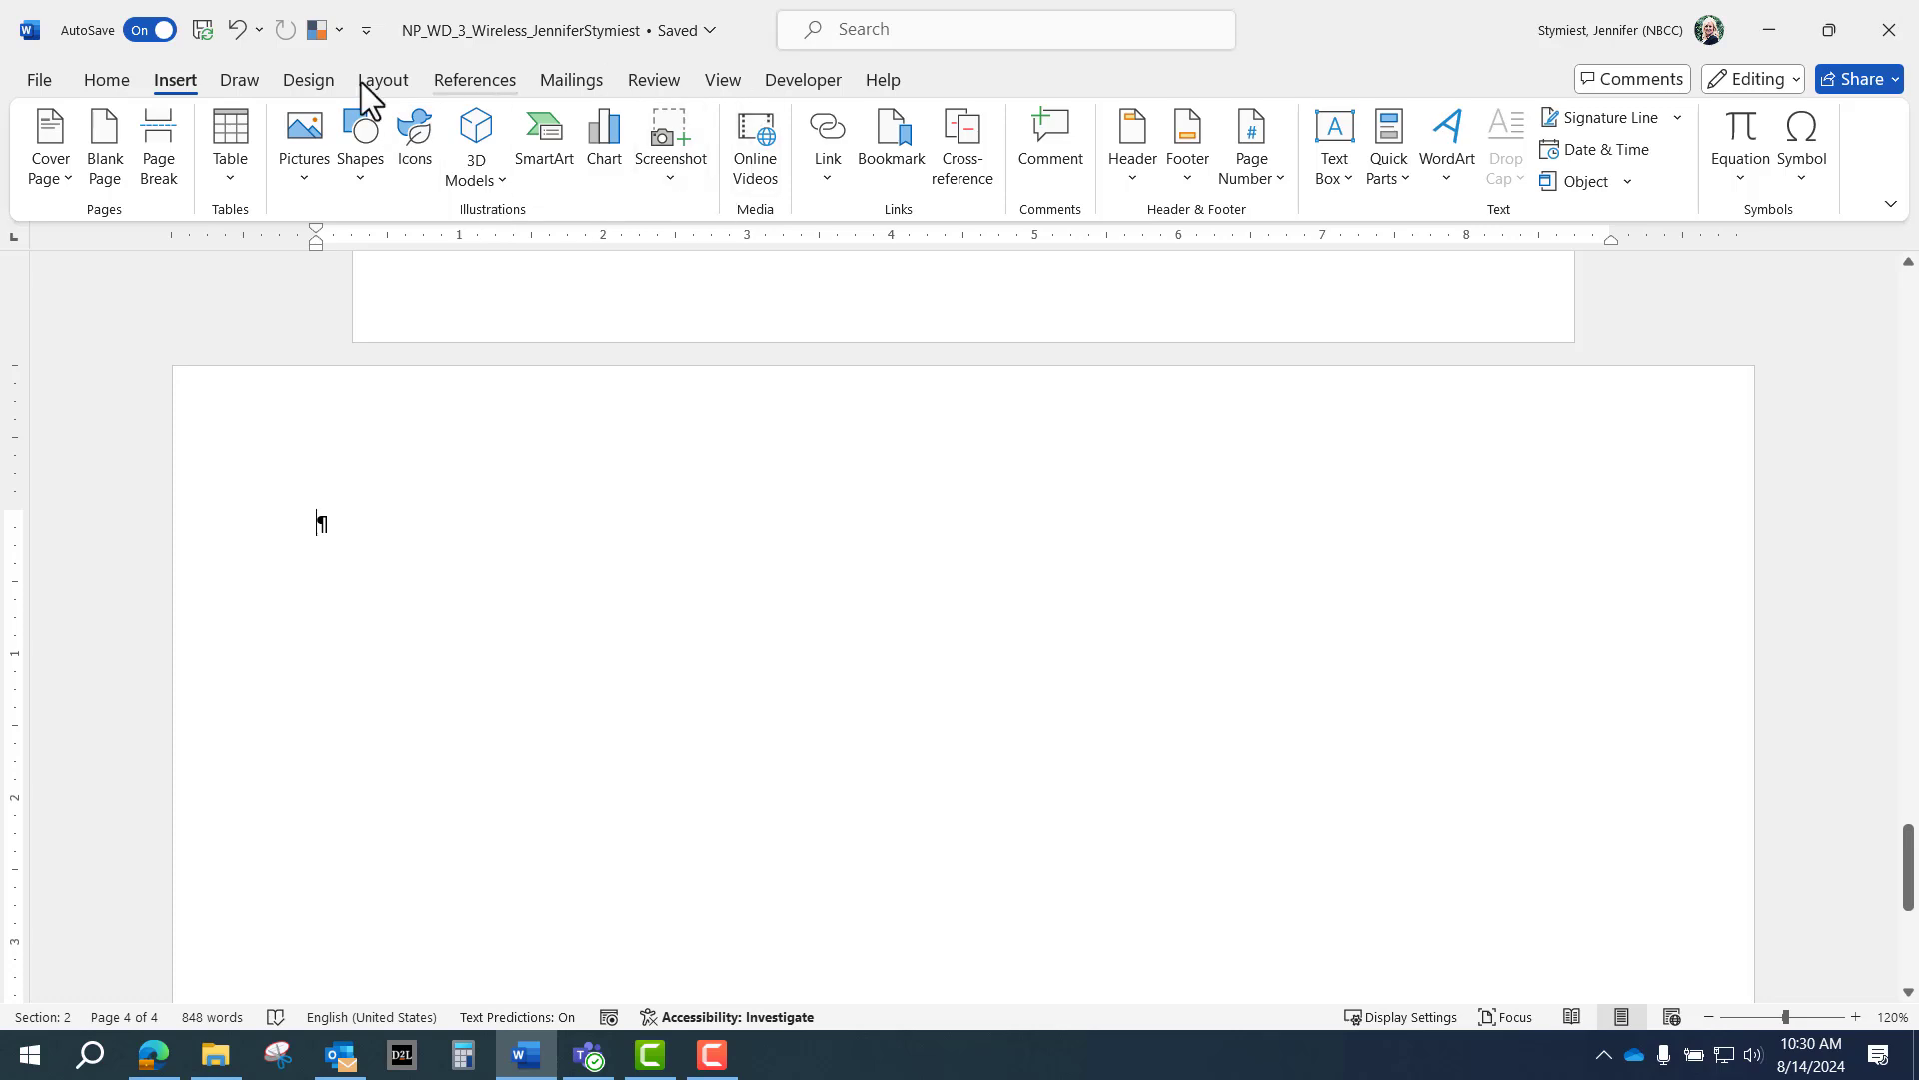
pyautogui.click(546, 152)
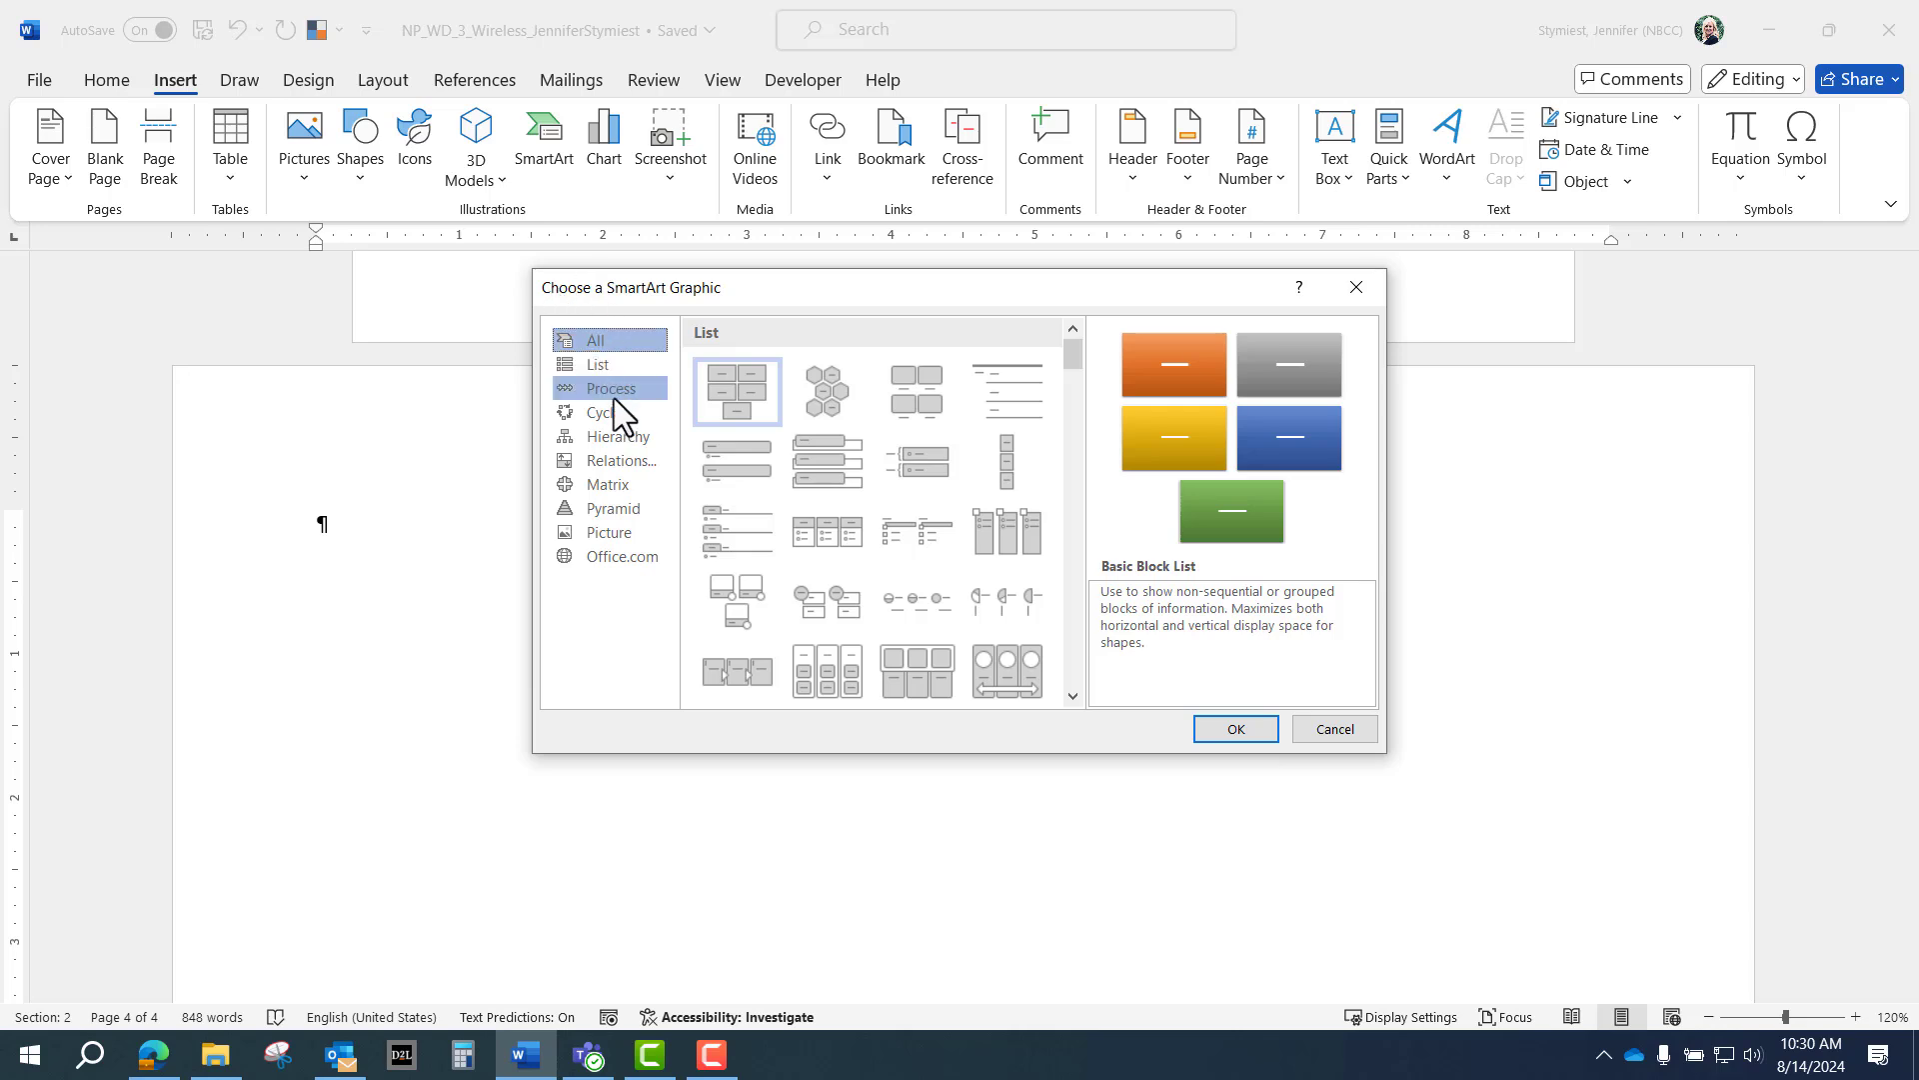
pyautogui.click(636, 463)
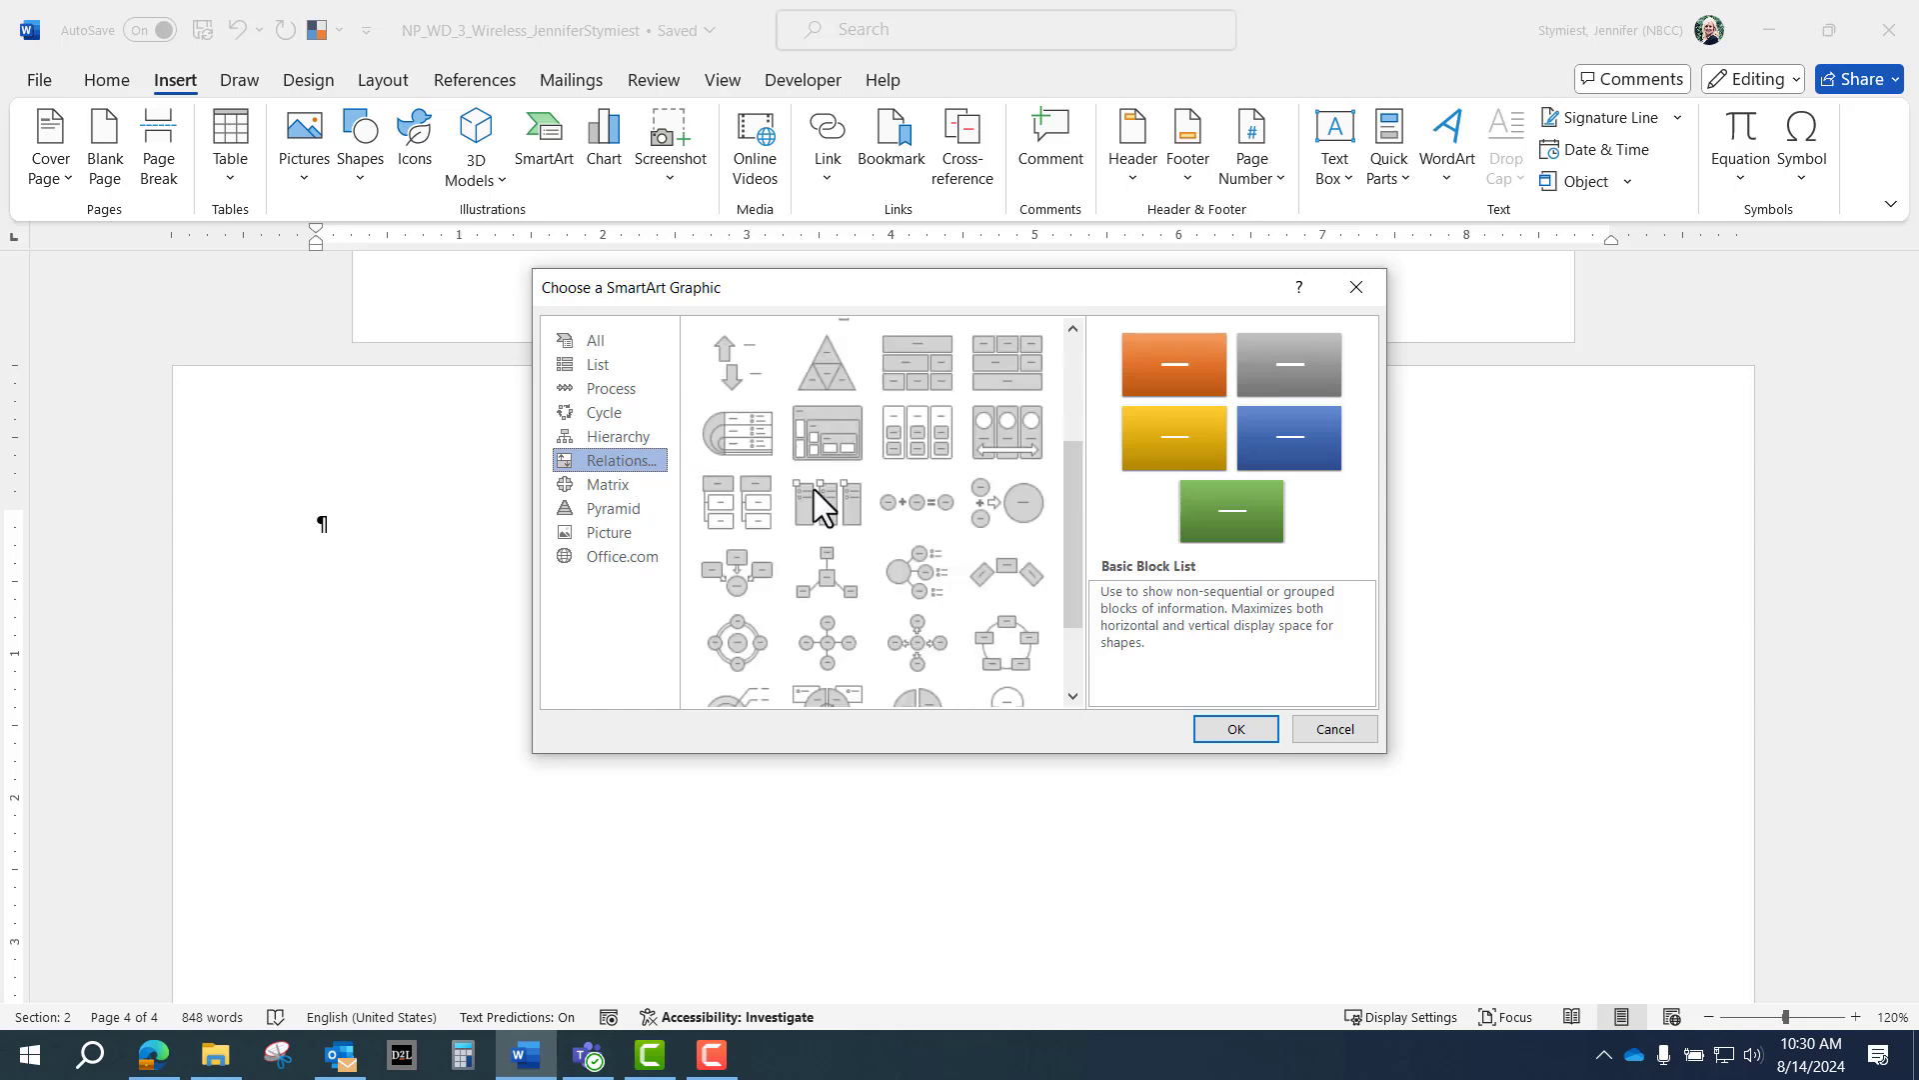
pyautogui.scroll(-2, 814, 489)
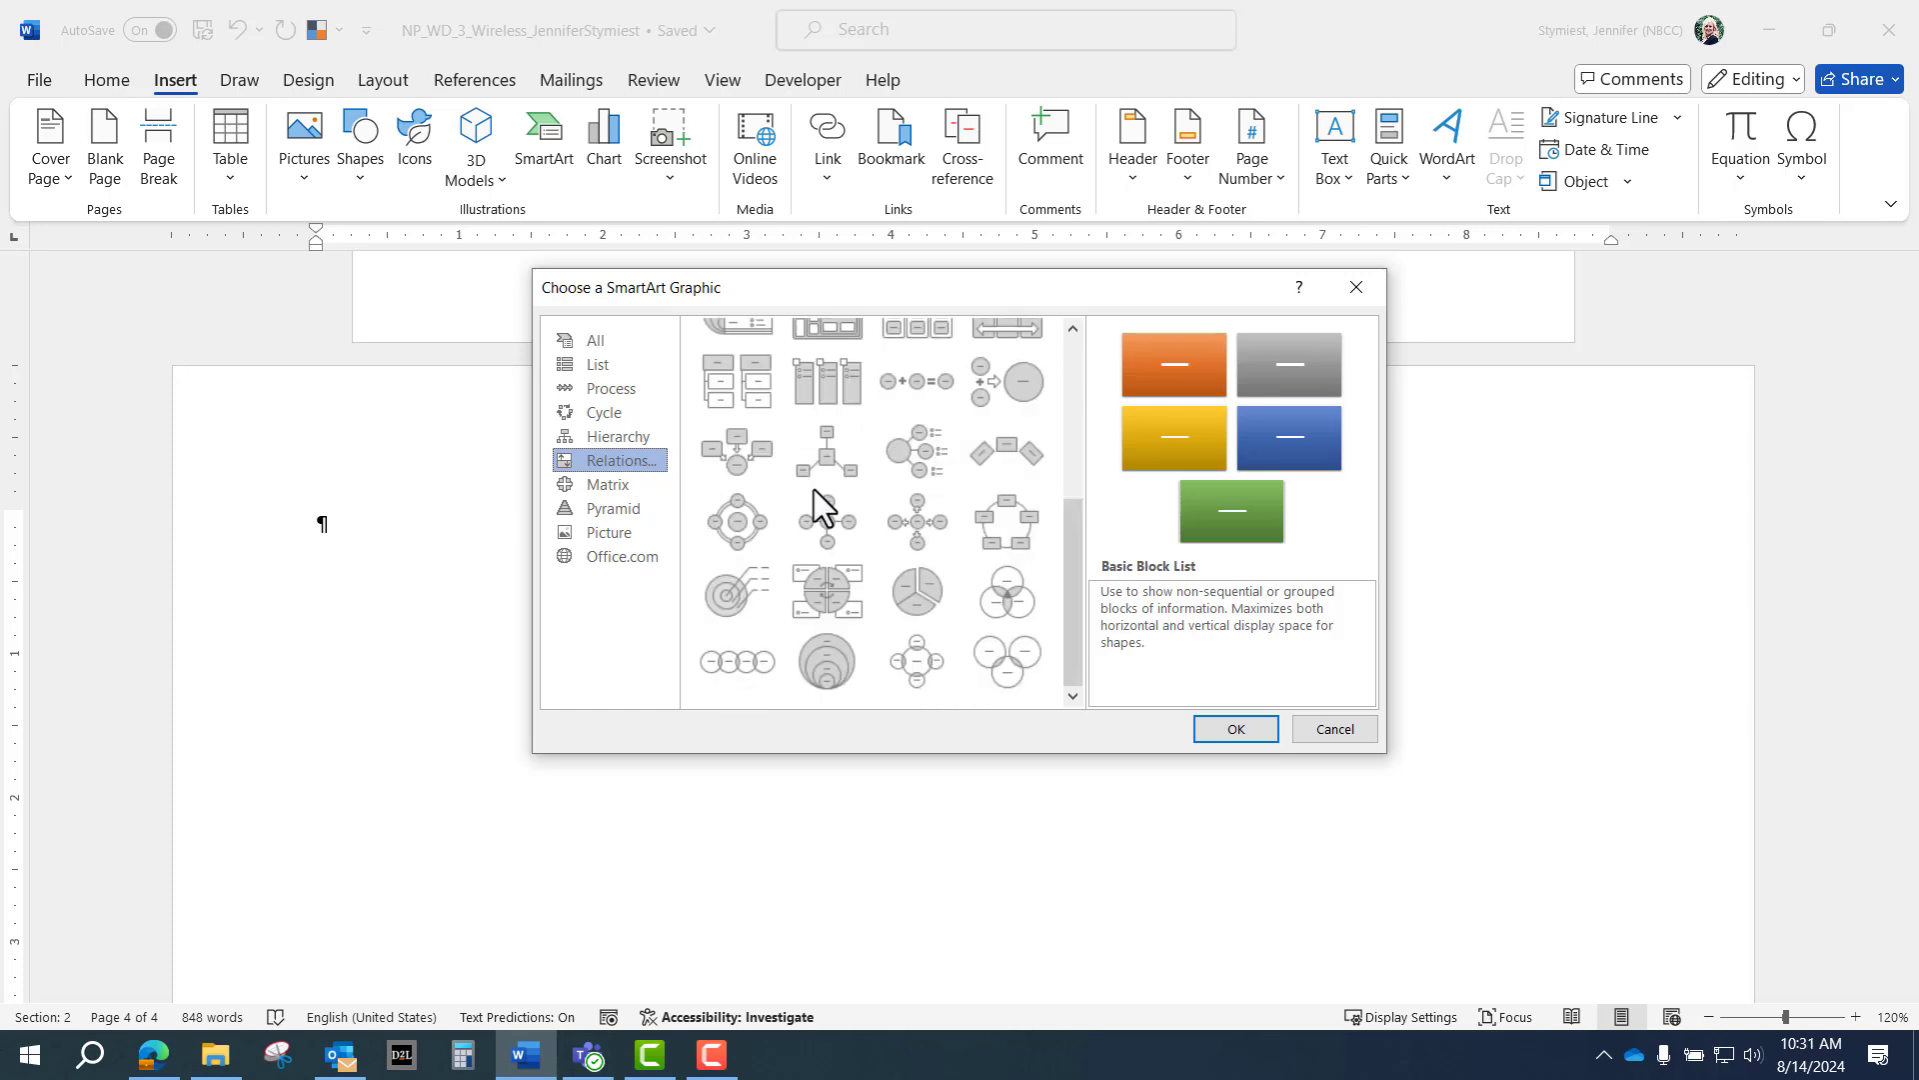
pyautogui.scroll(3, 821, 504)
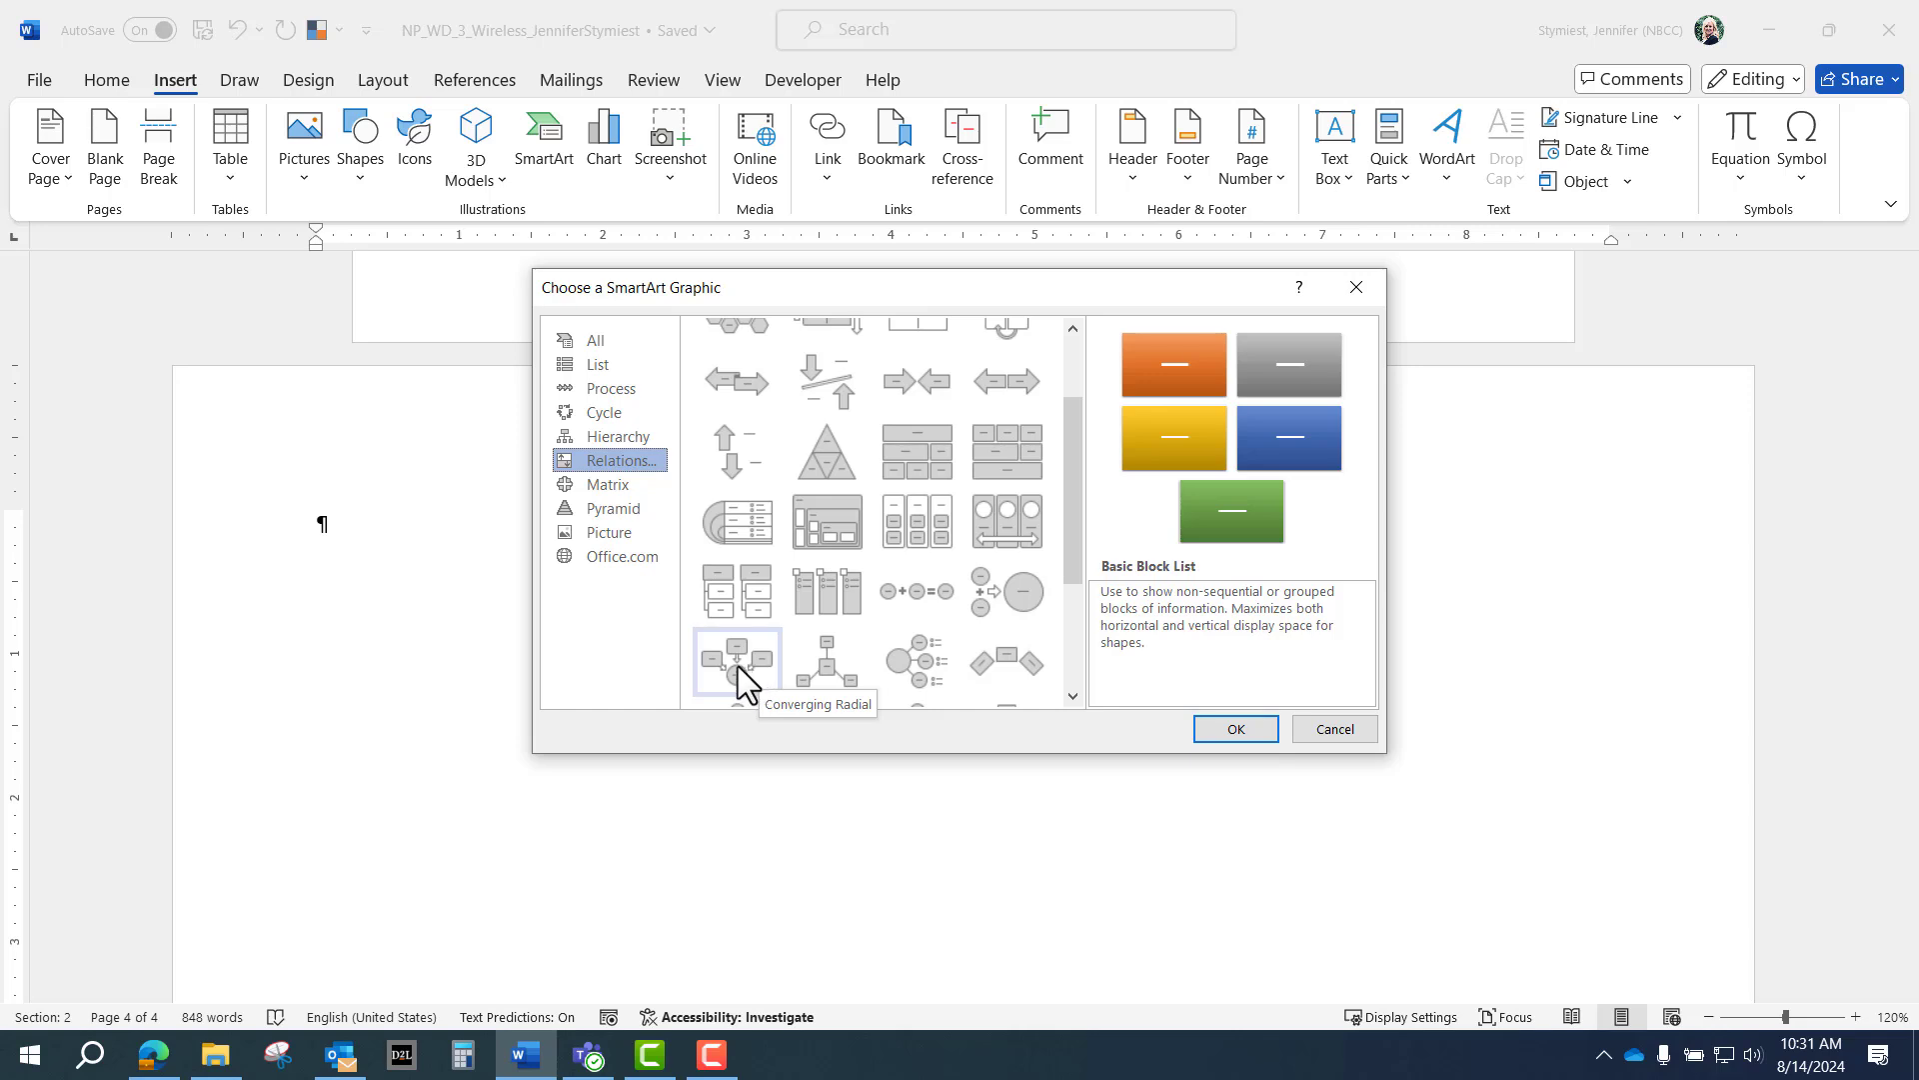
pyautogui.click(738, 666)
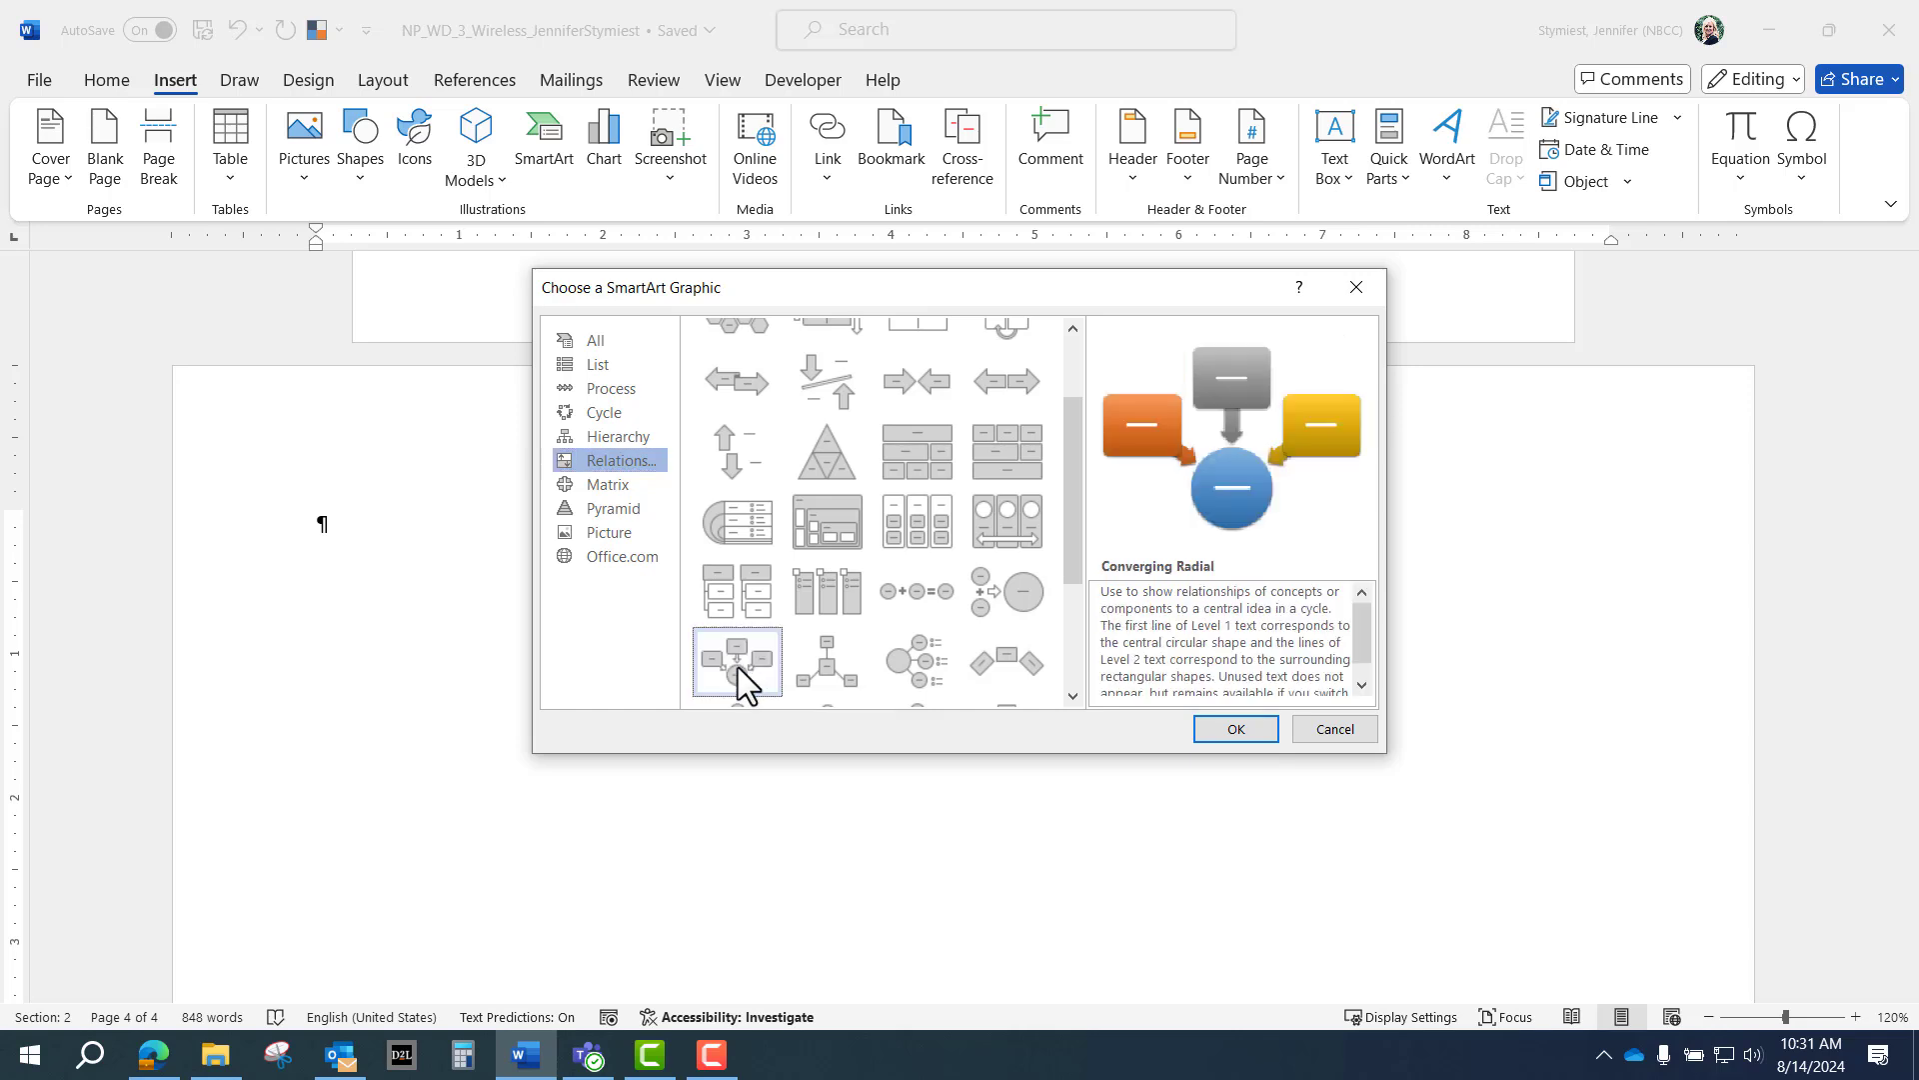
pyautogui.click(1217, 735)
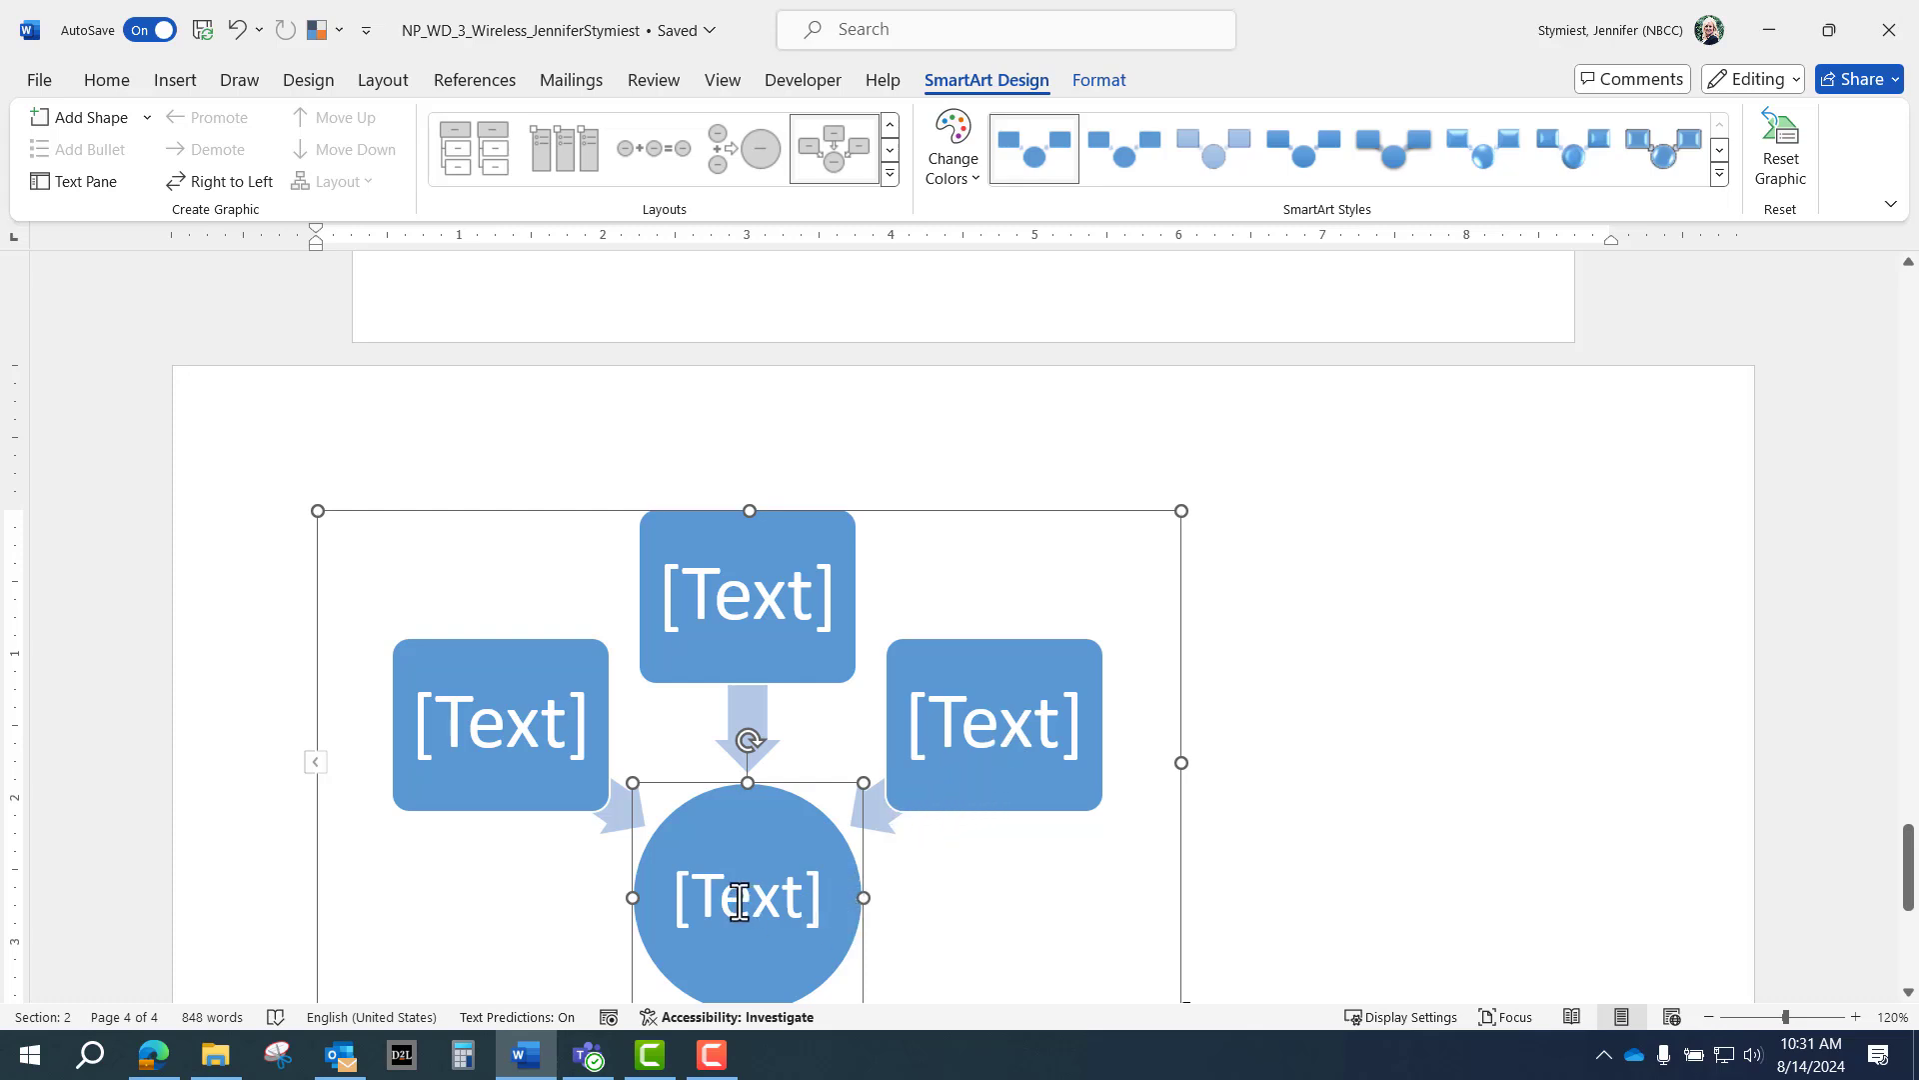
# In the SmartArt Text Pane, enter Better Connectivity, Hardware Upgrades and Wireless Site Survey.
pyautogui.click(88, 180)
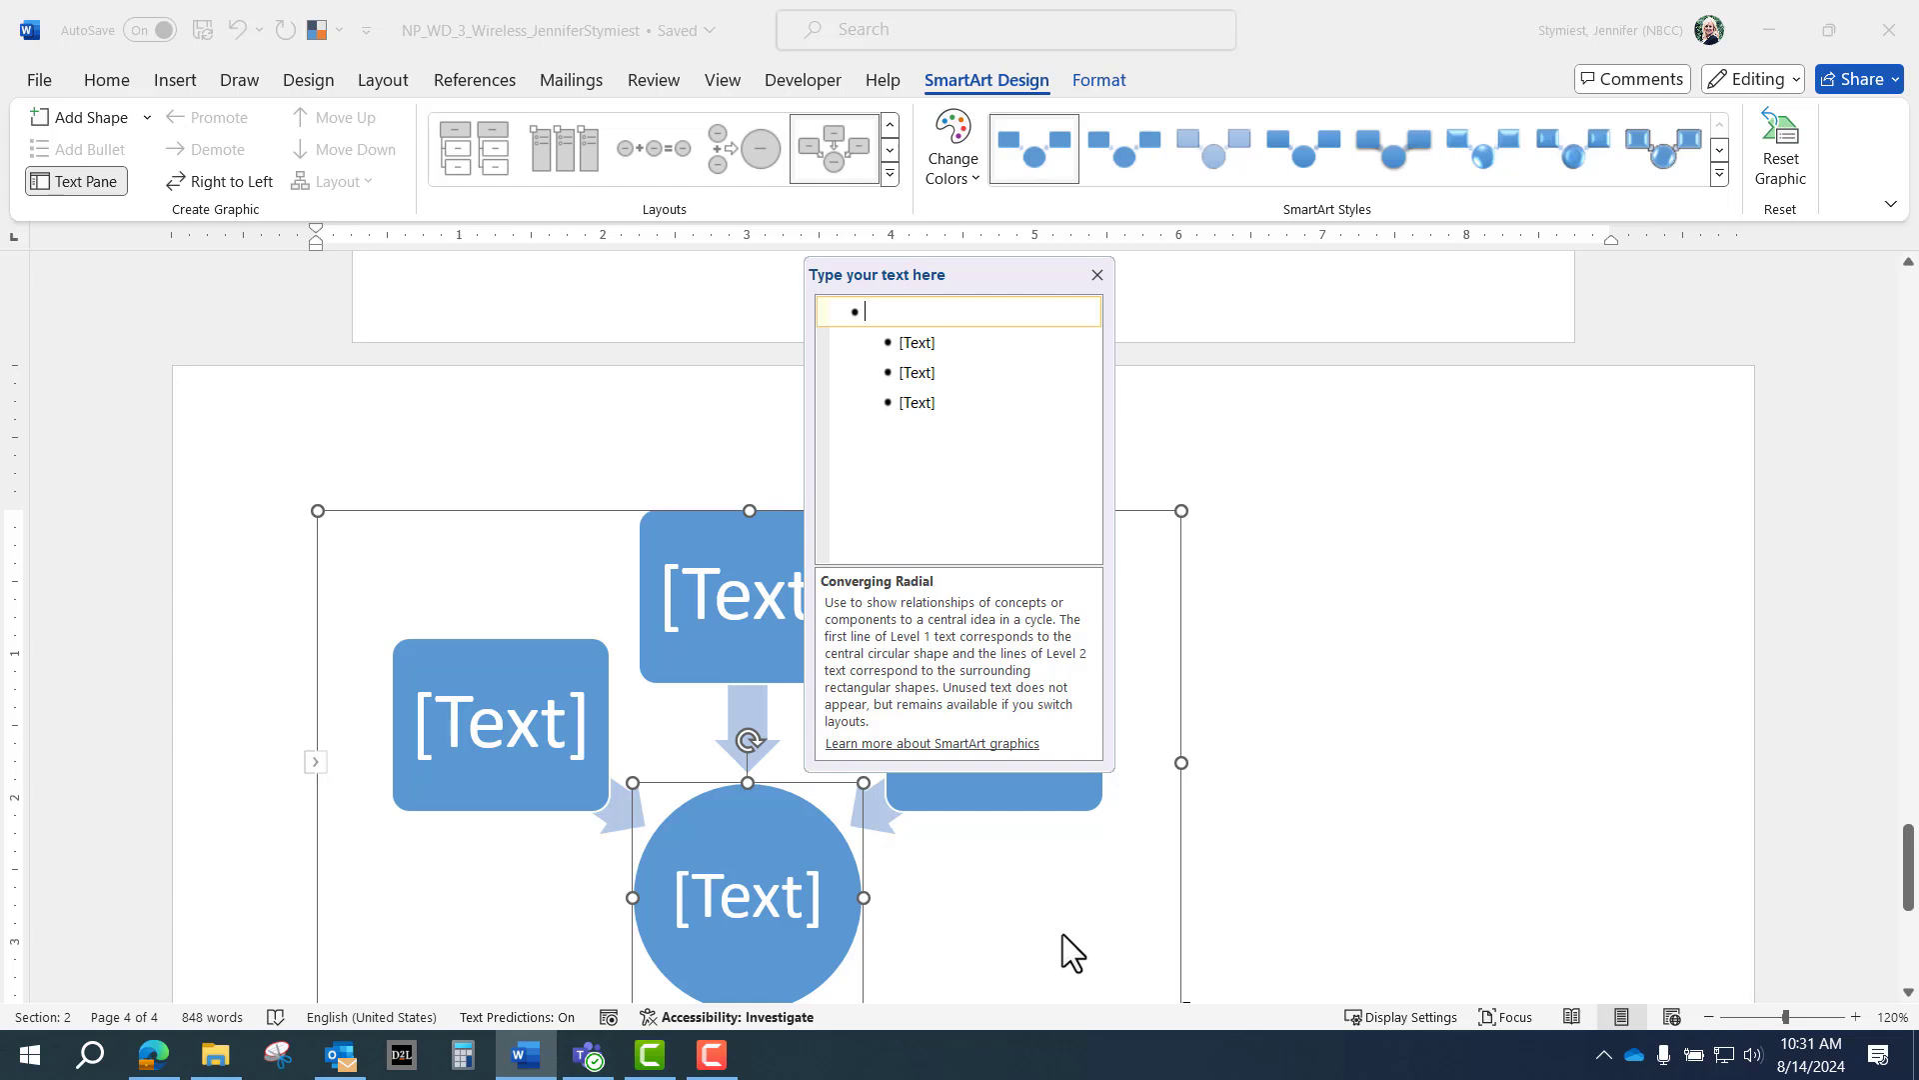
pyautogui.write('Btt')
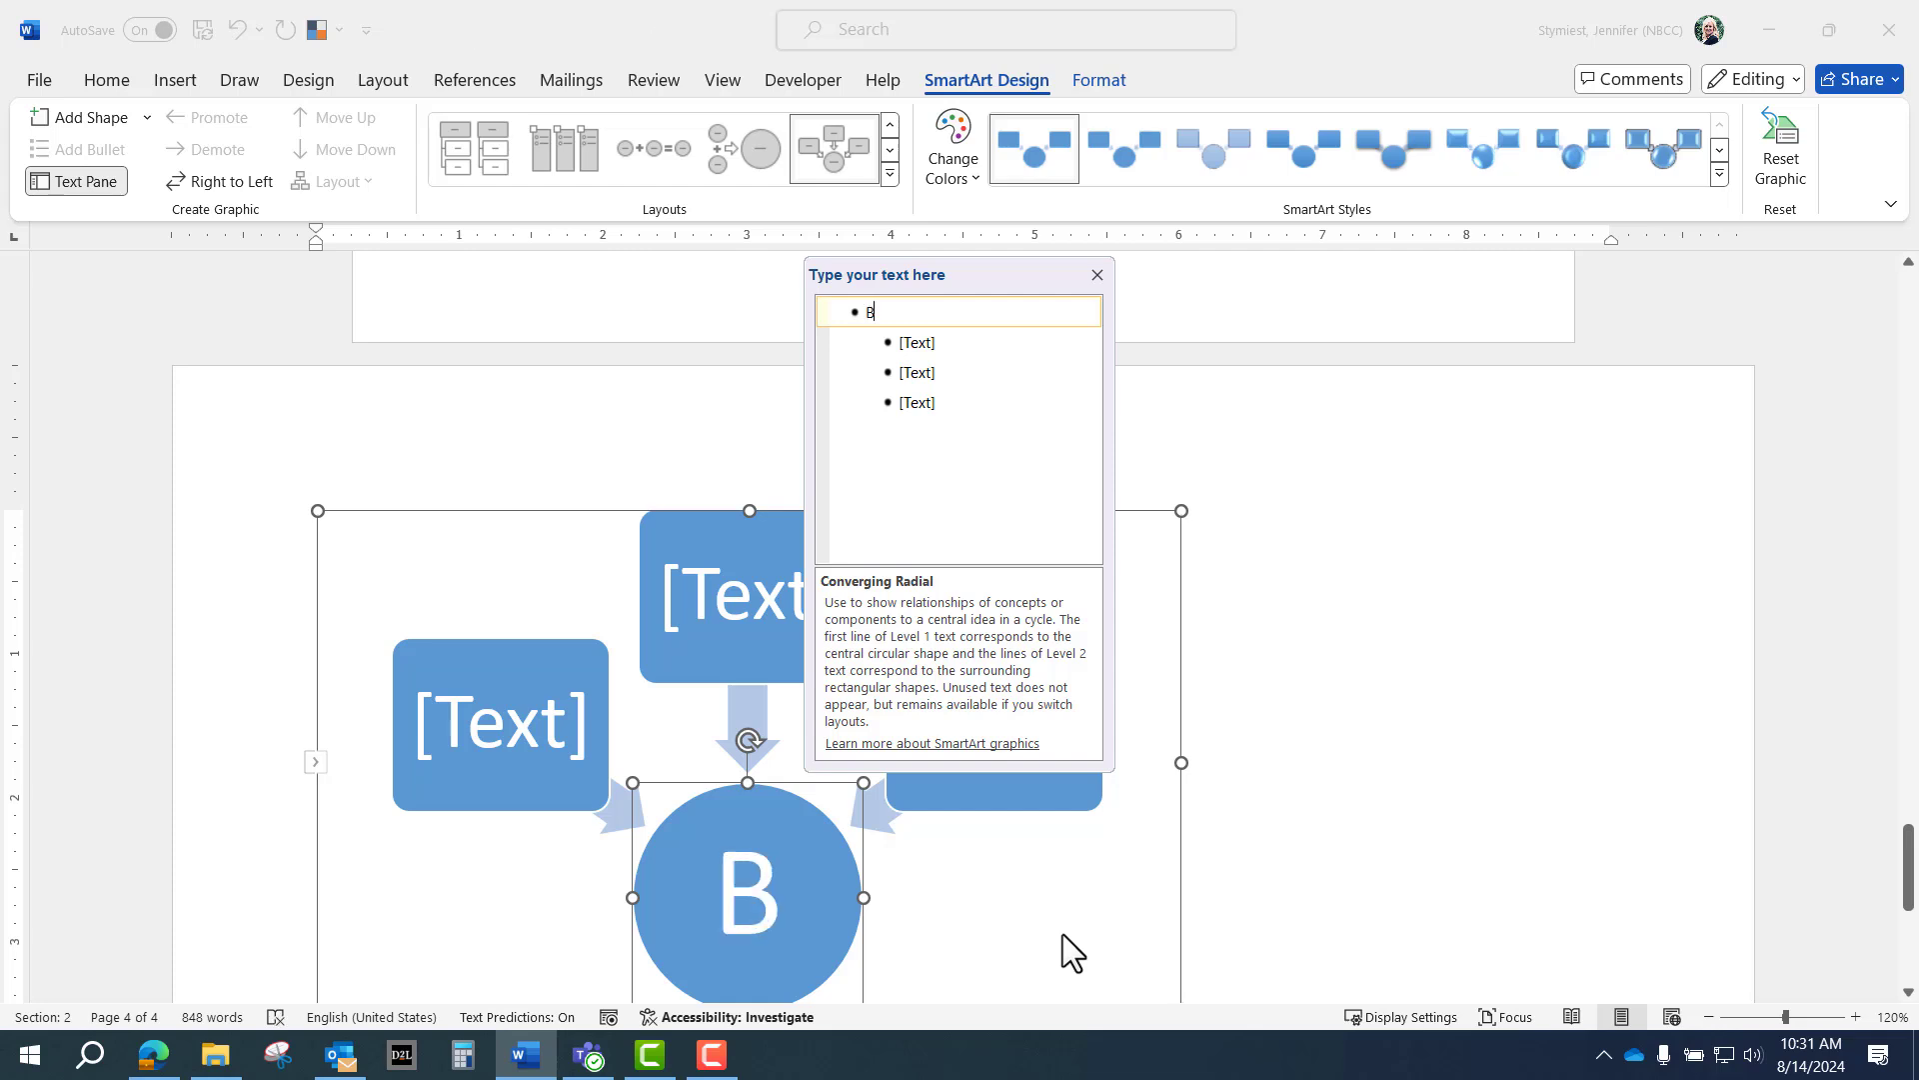
pyautogui.press('BackSpace')
pyautogui.press('BackSpace')
pyautogui.write('e')
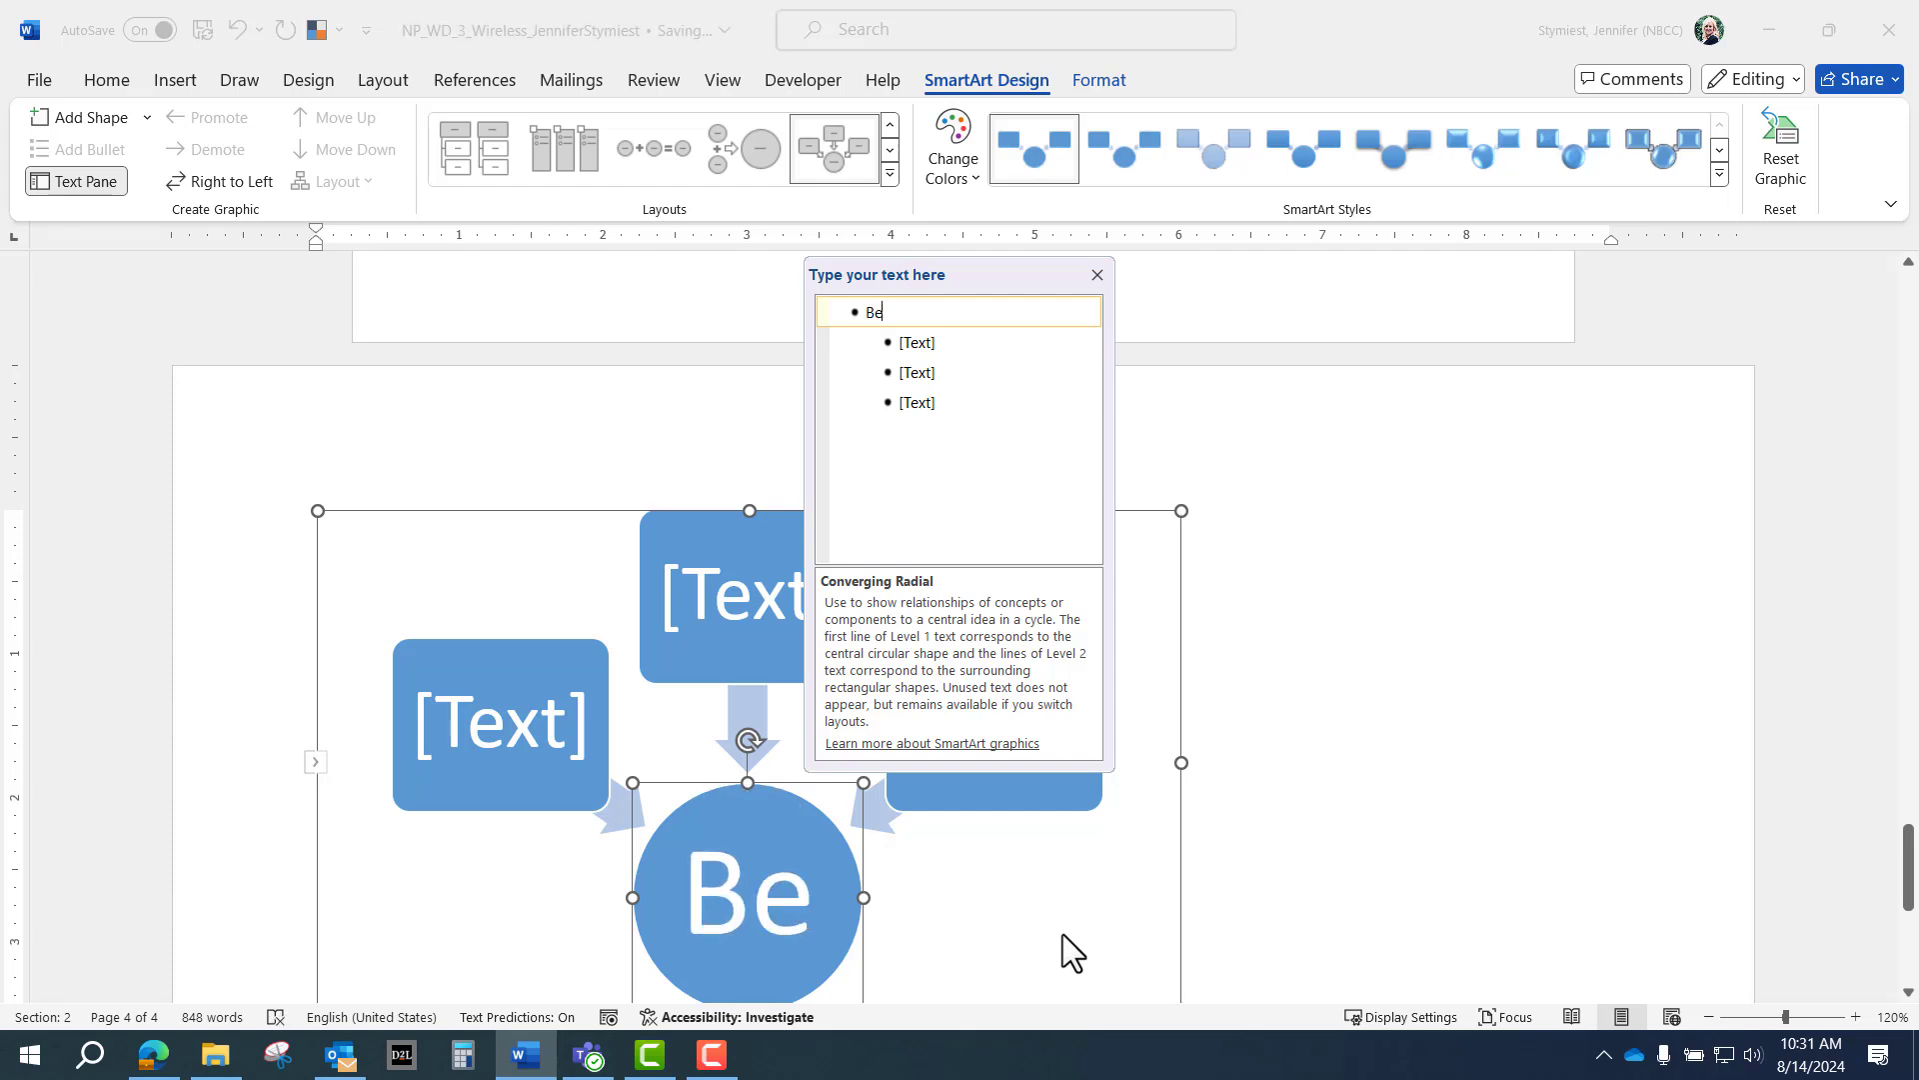
pyautogui.write('tter C')
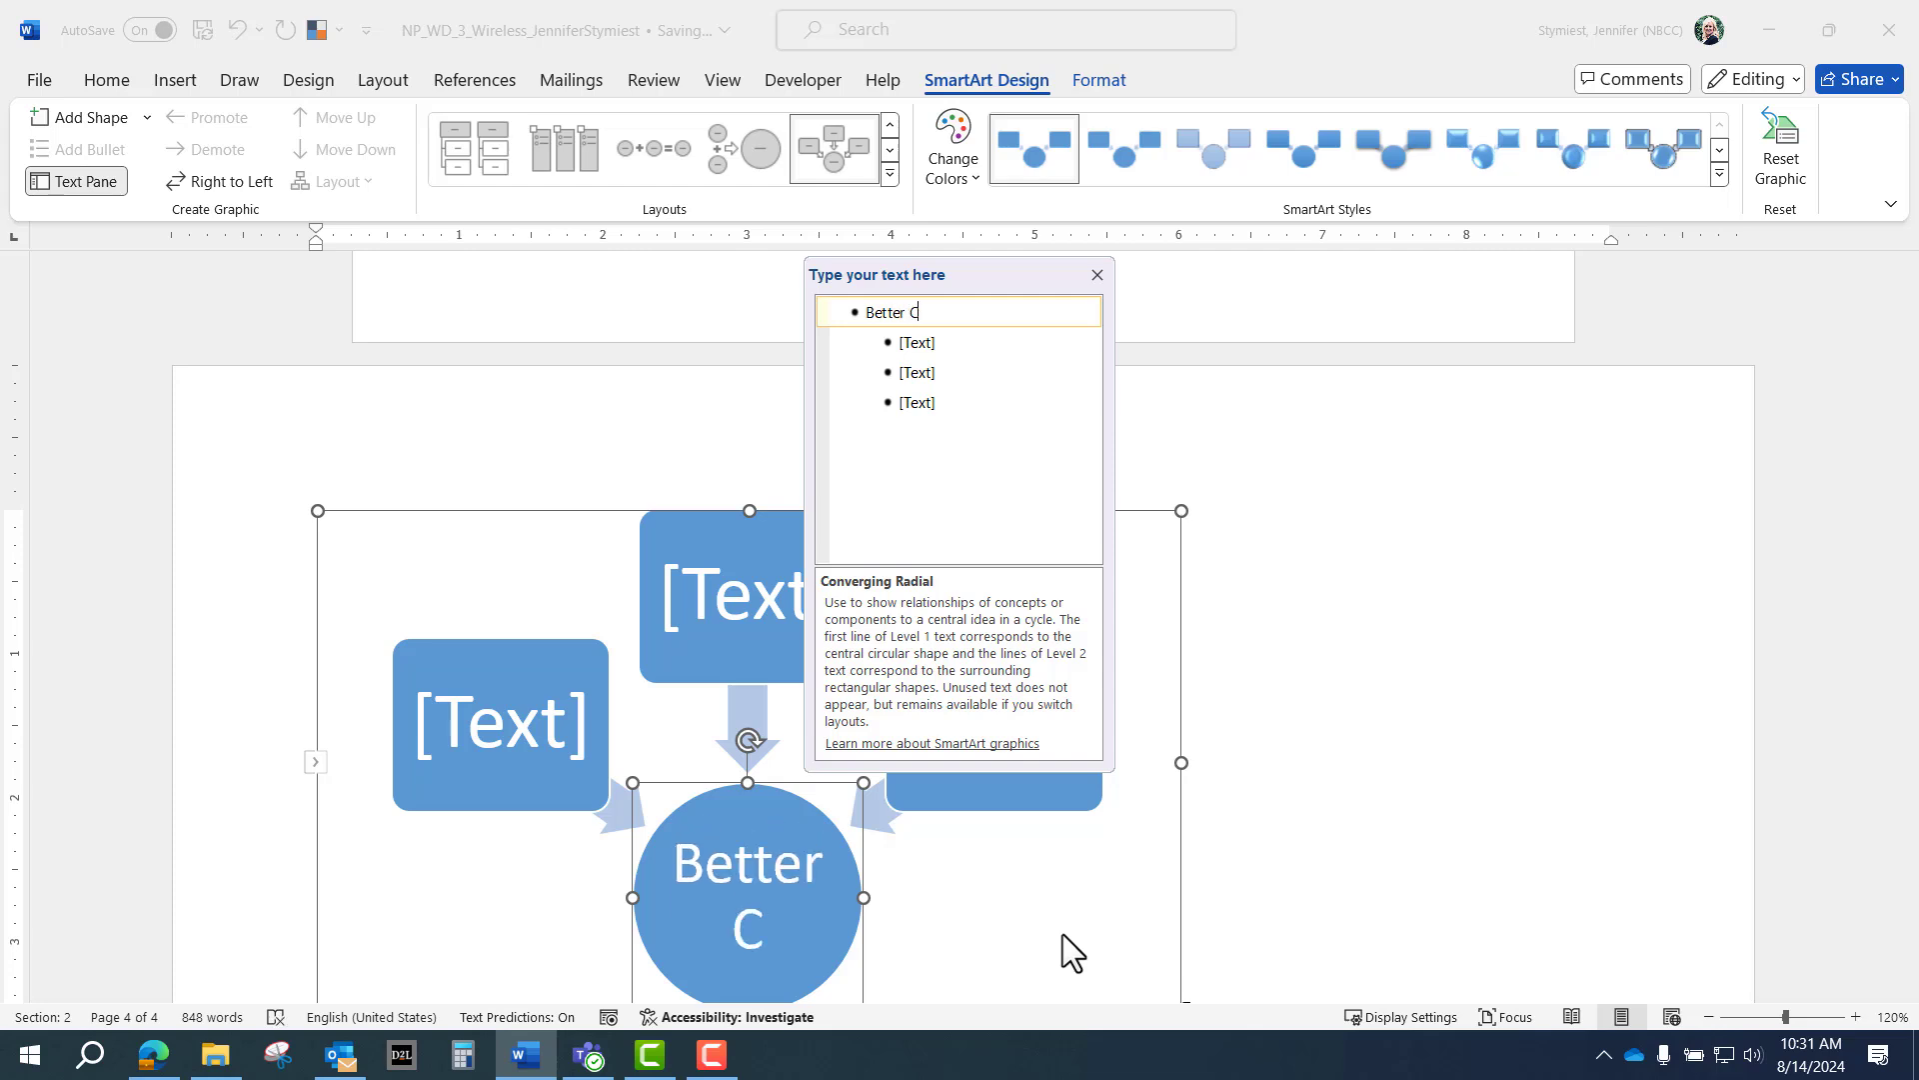
pyautogui.write('onnectivity')
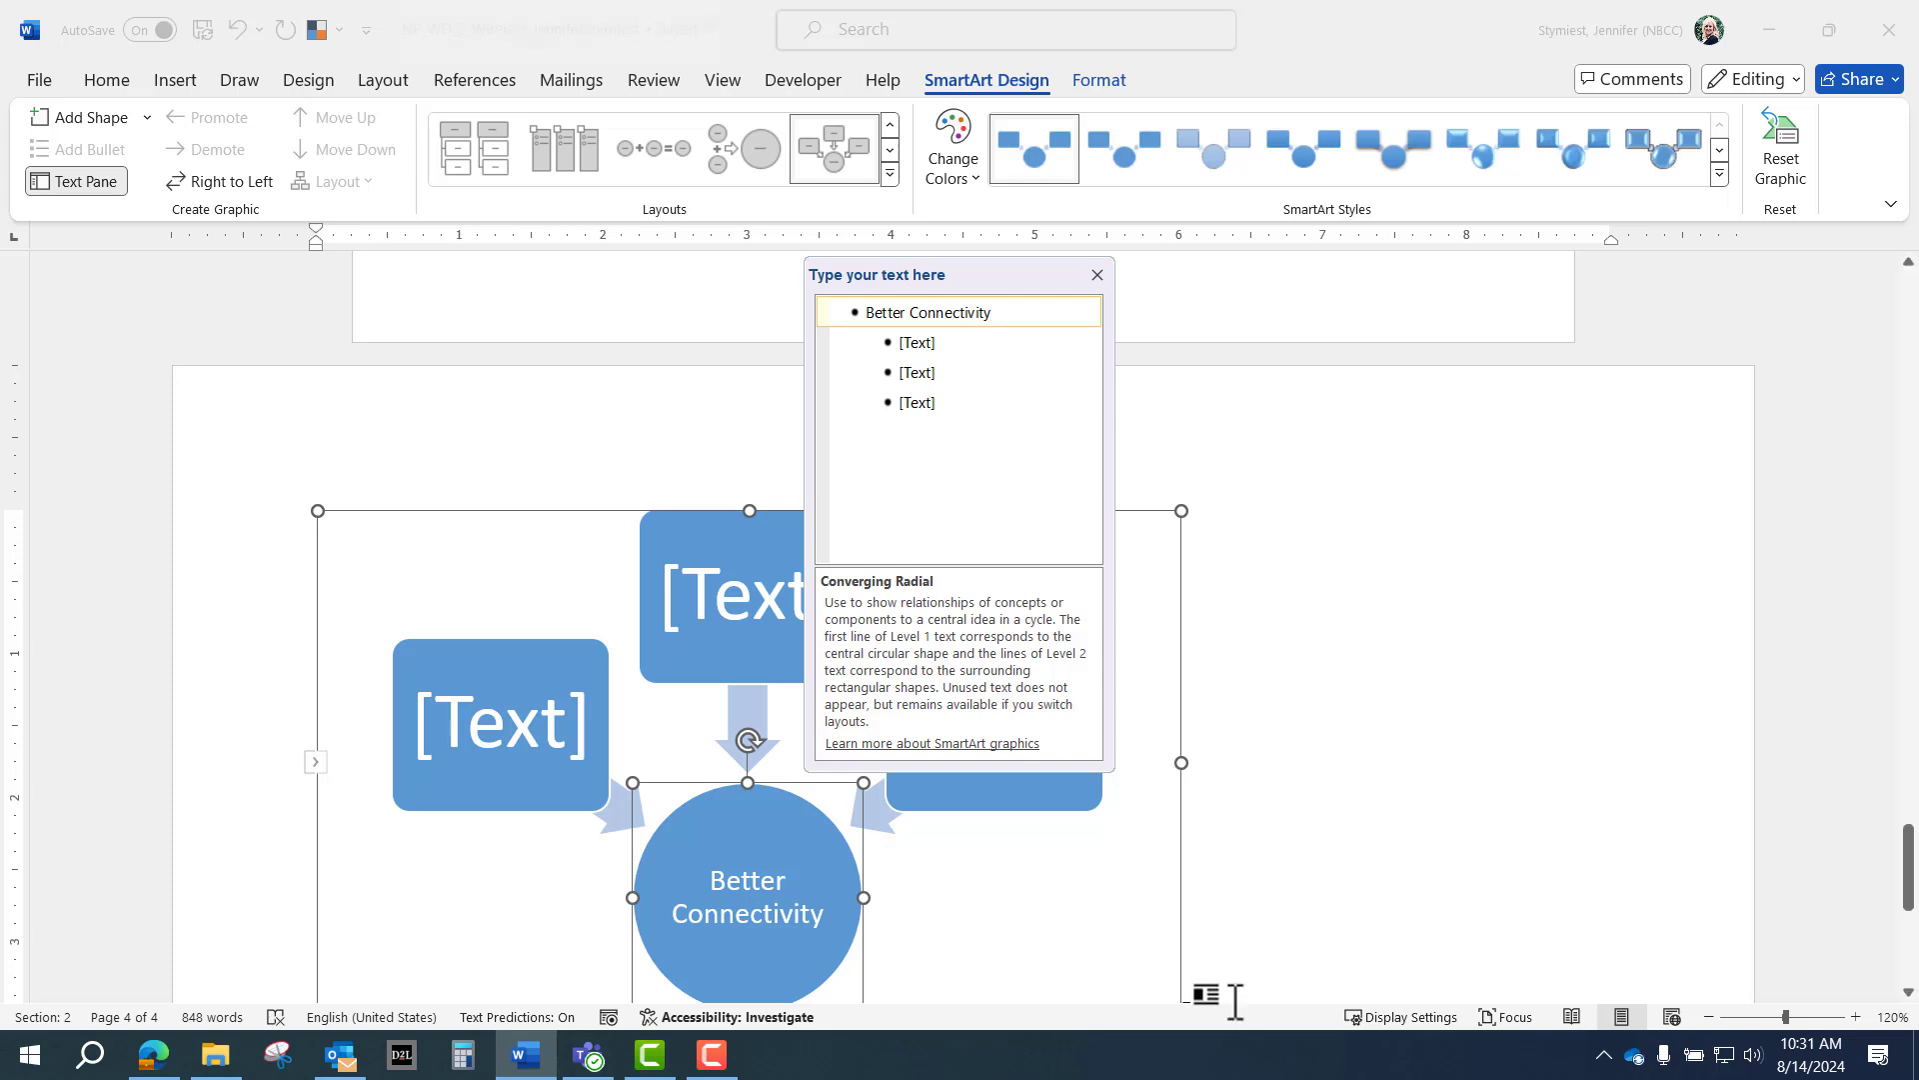
pyautogui.press('Down')
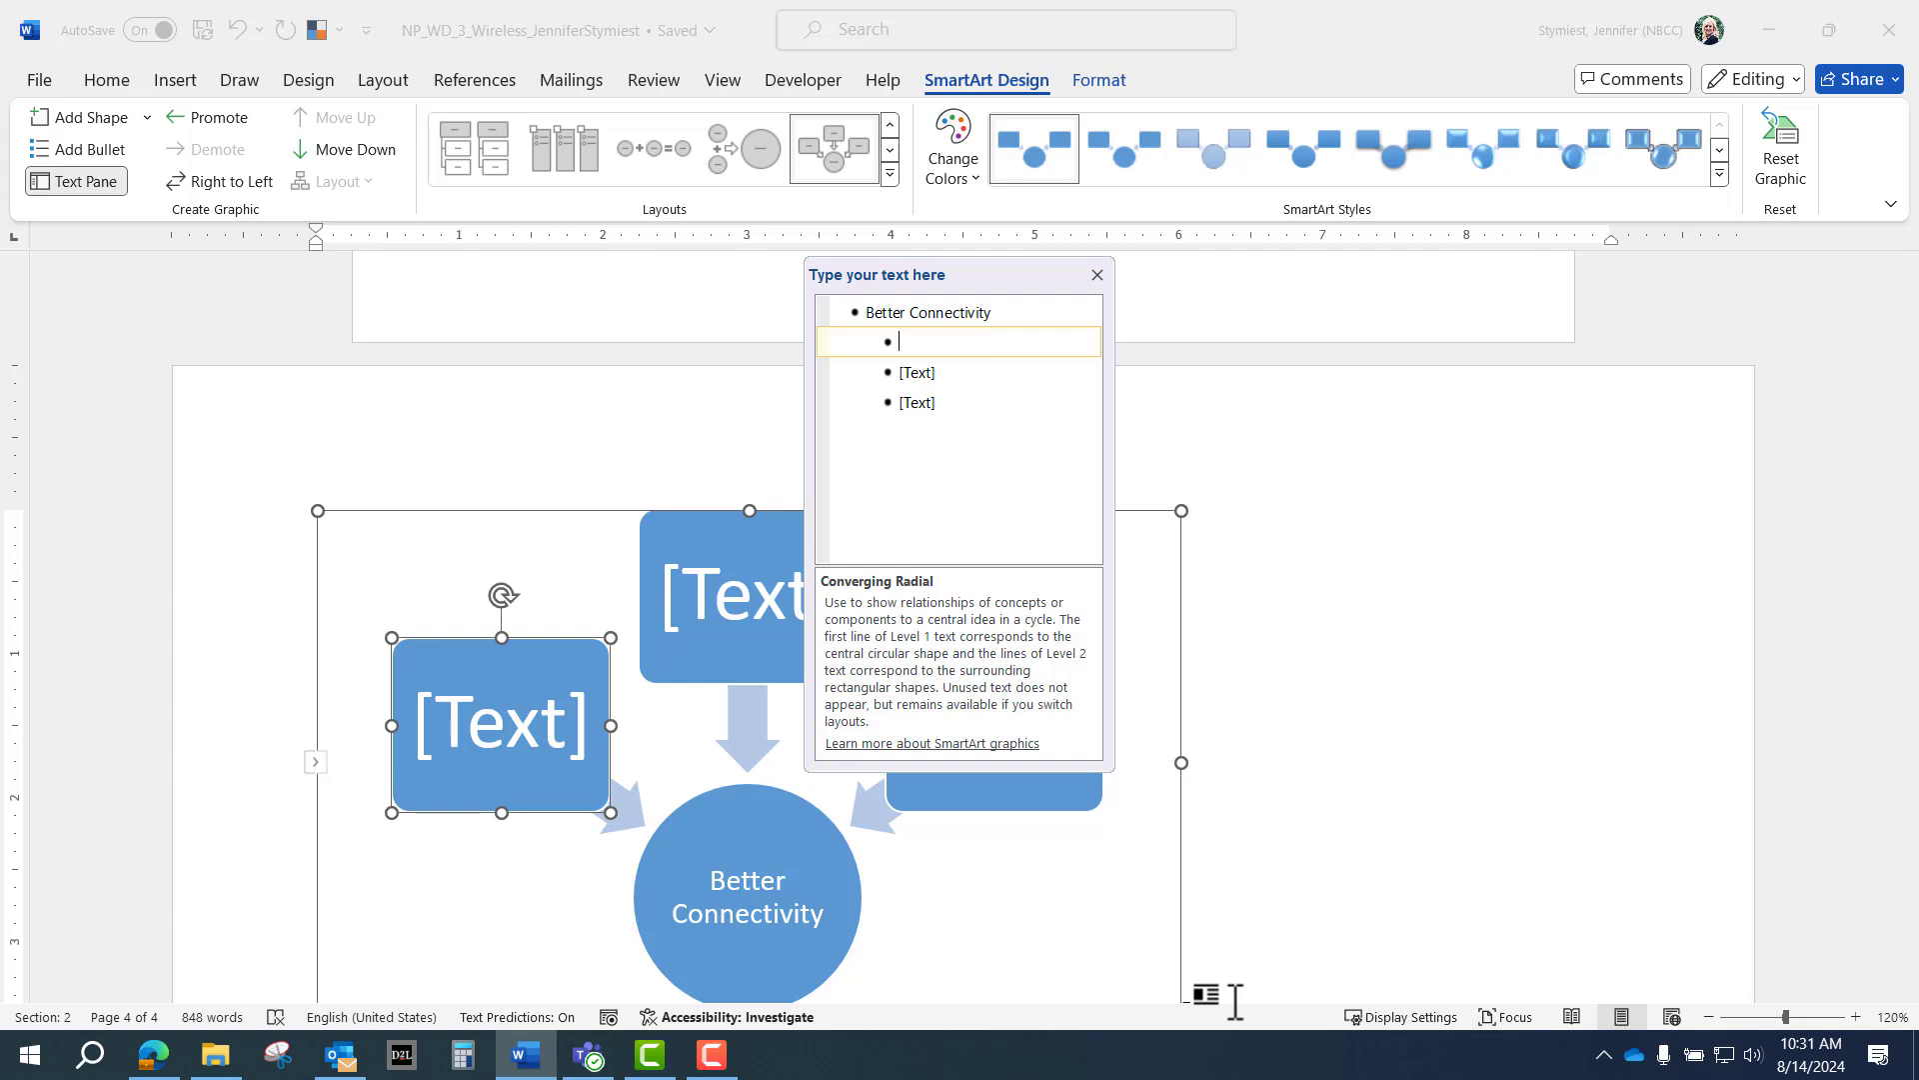
pyautogui.write('Ha')
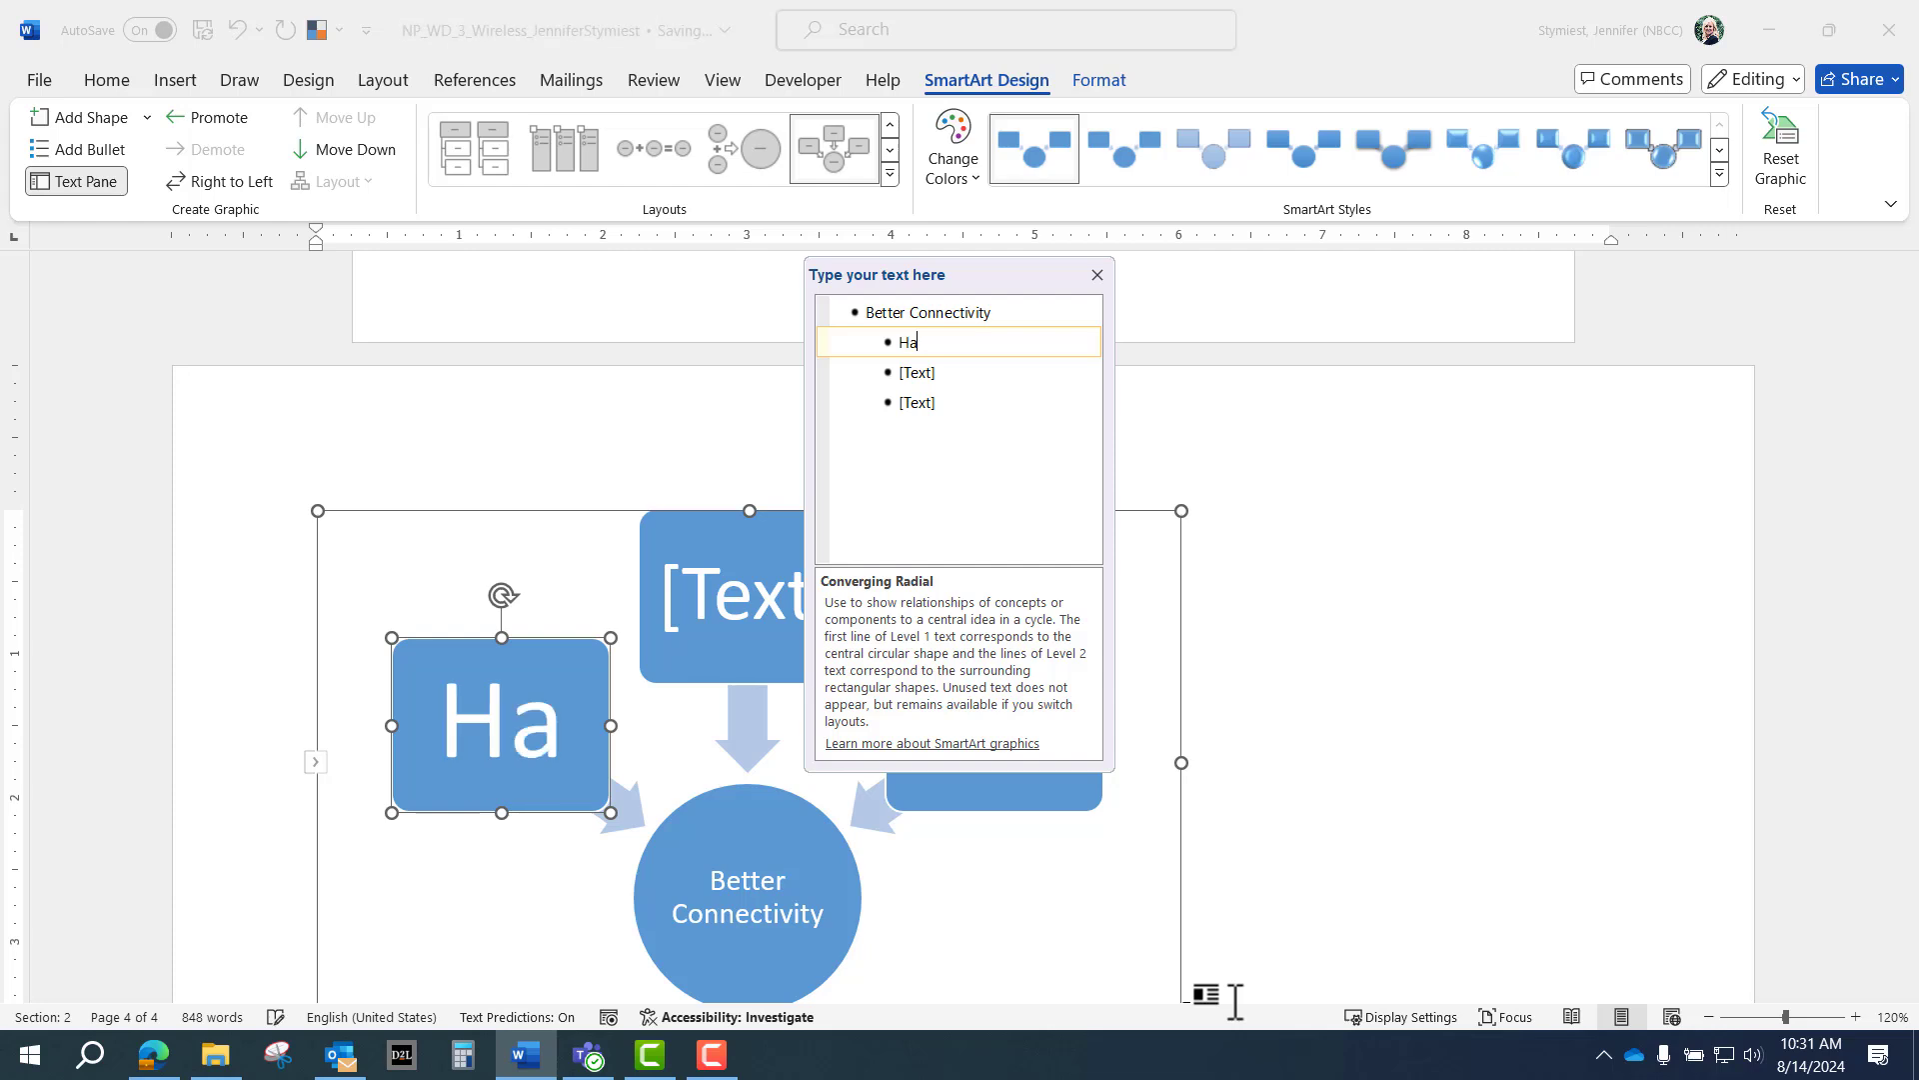
pyautogui.write('rdware ')
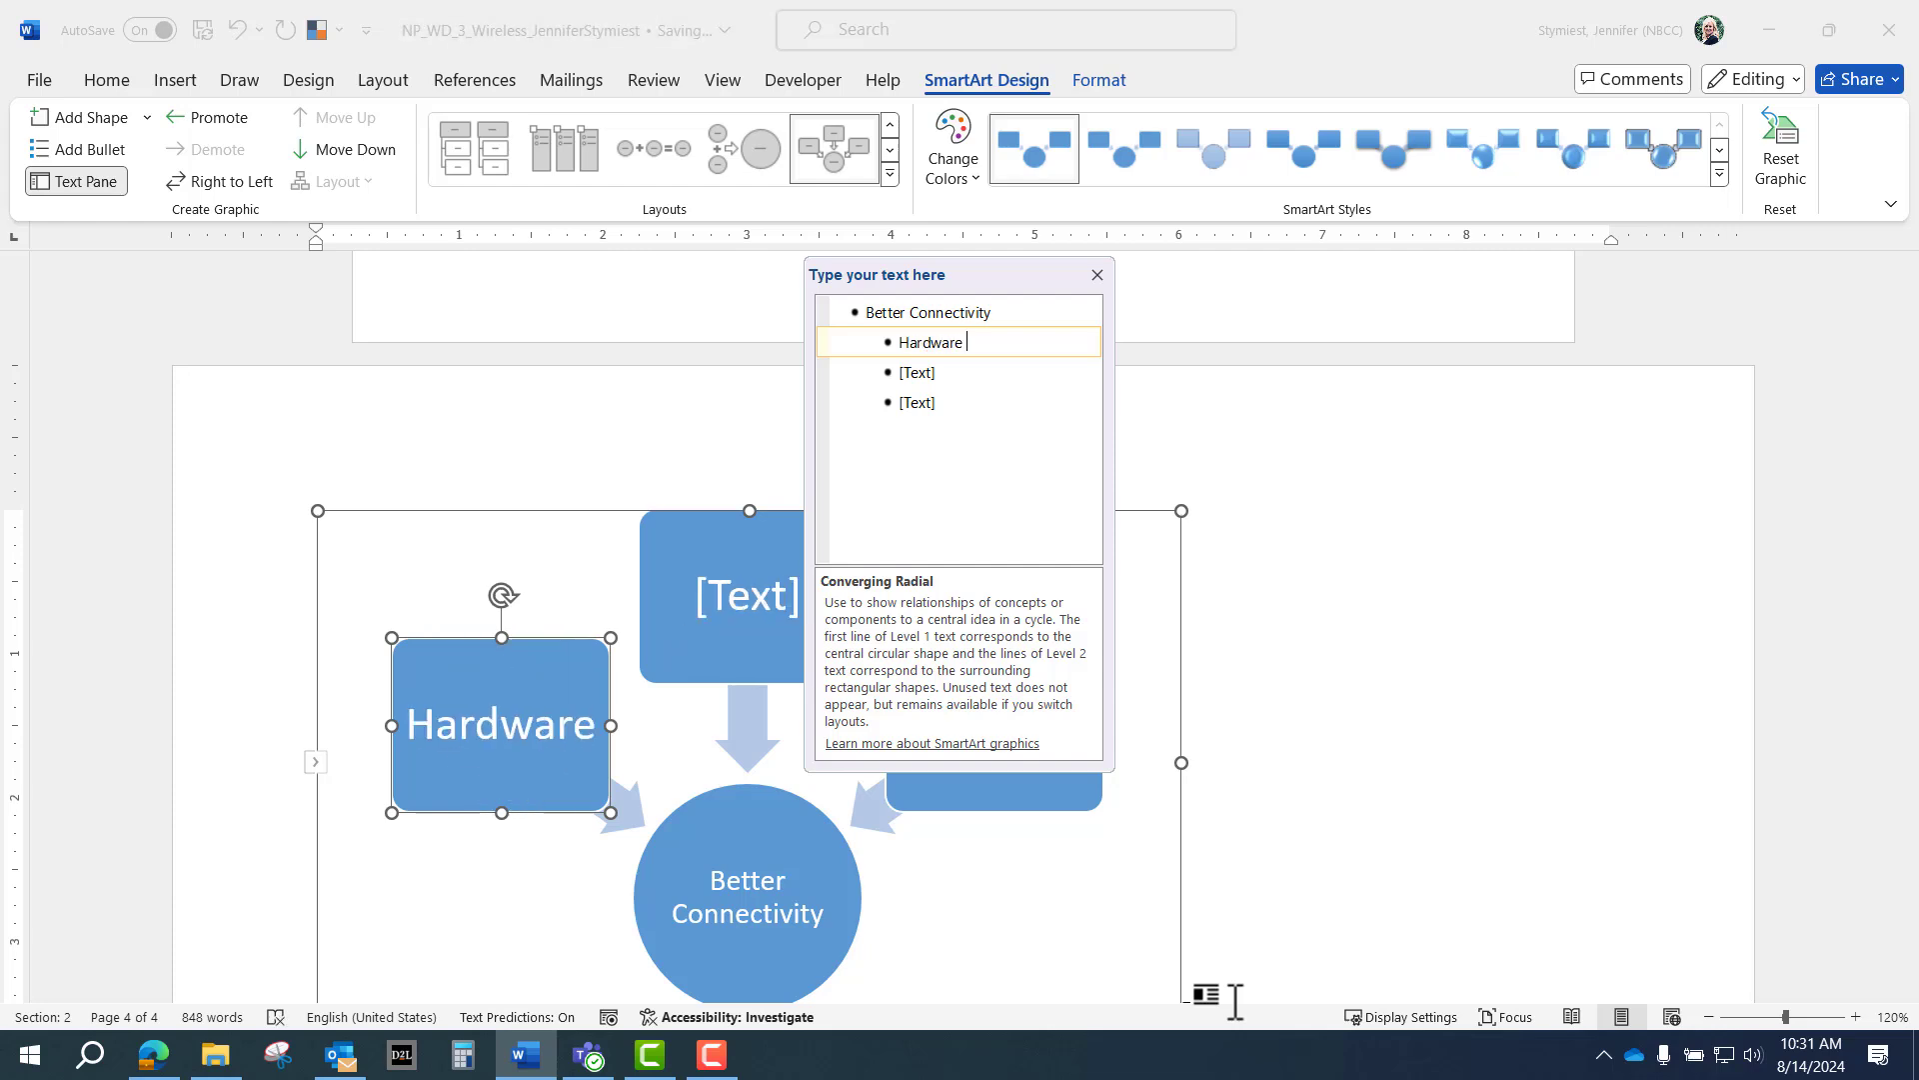
pyautogui.write('Upgrades')
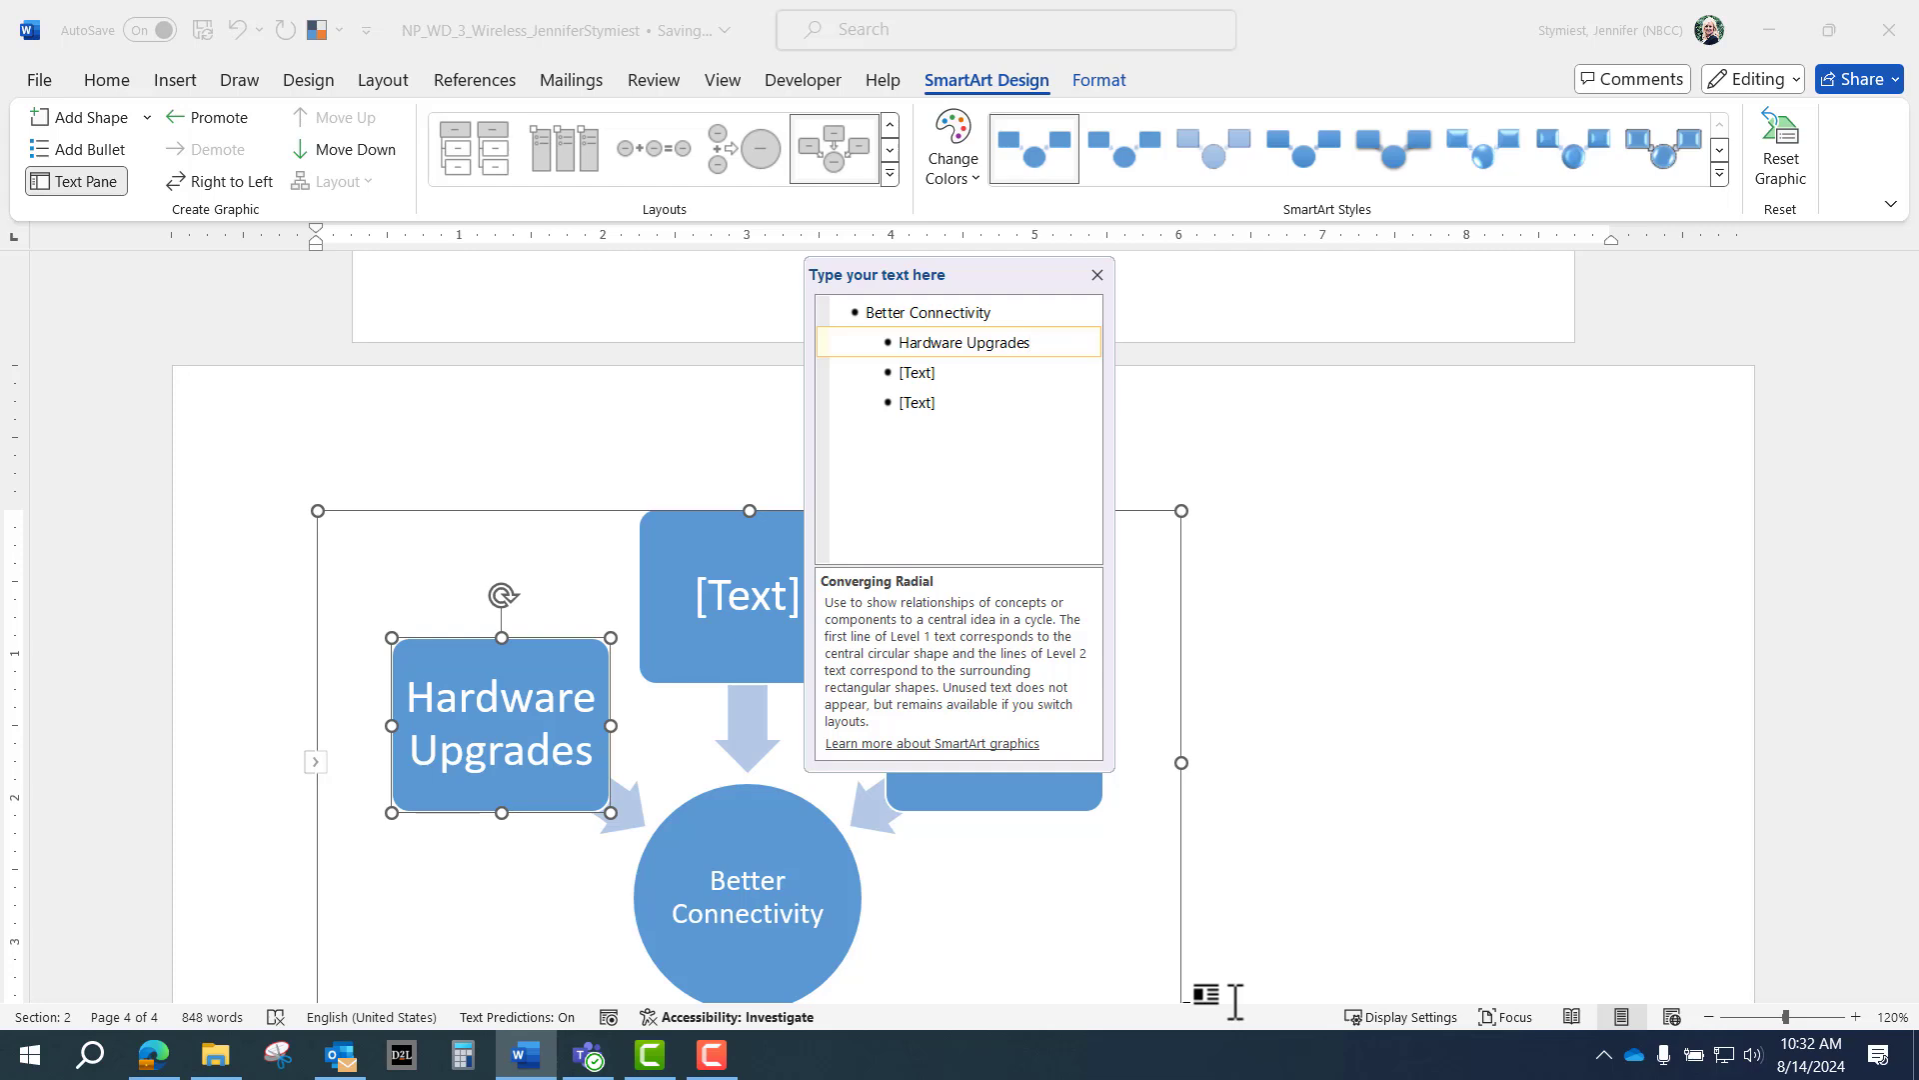
pyautogui.press('Down')
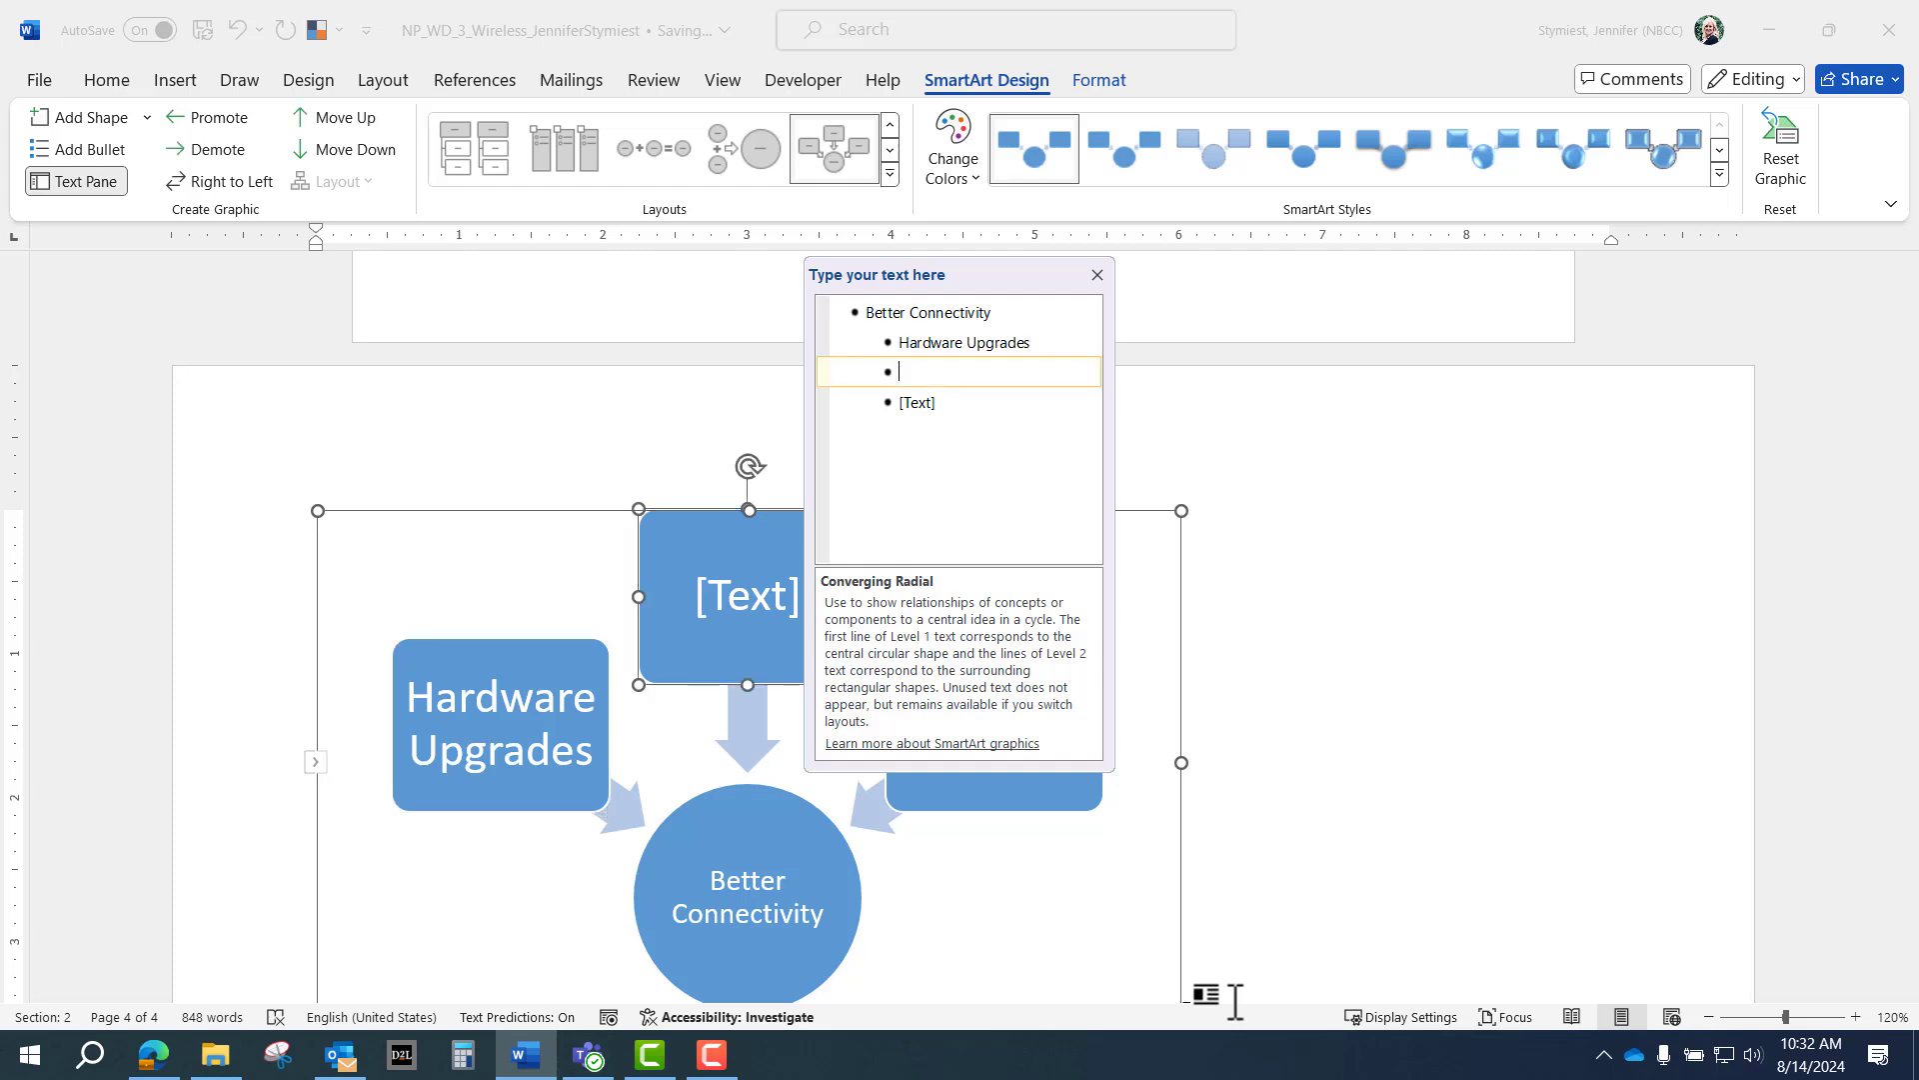
pyautogui.write('Wir')
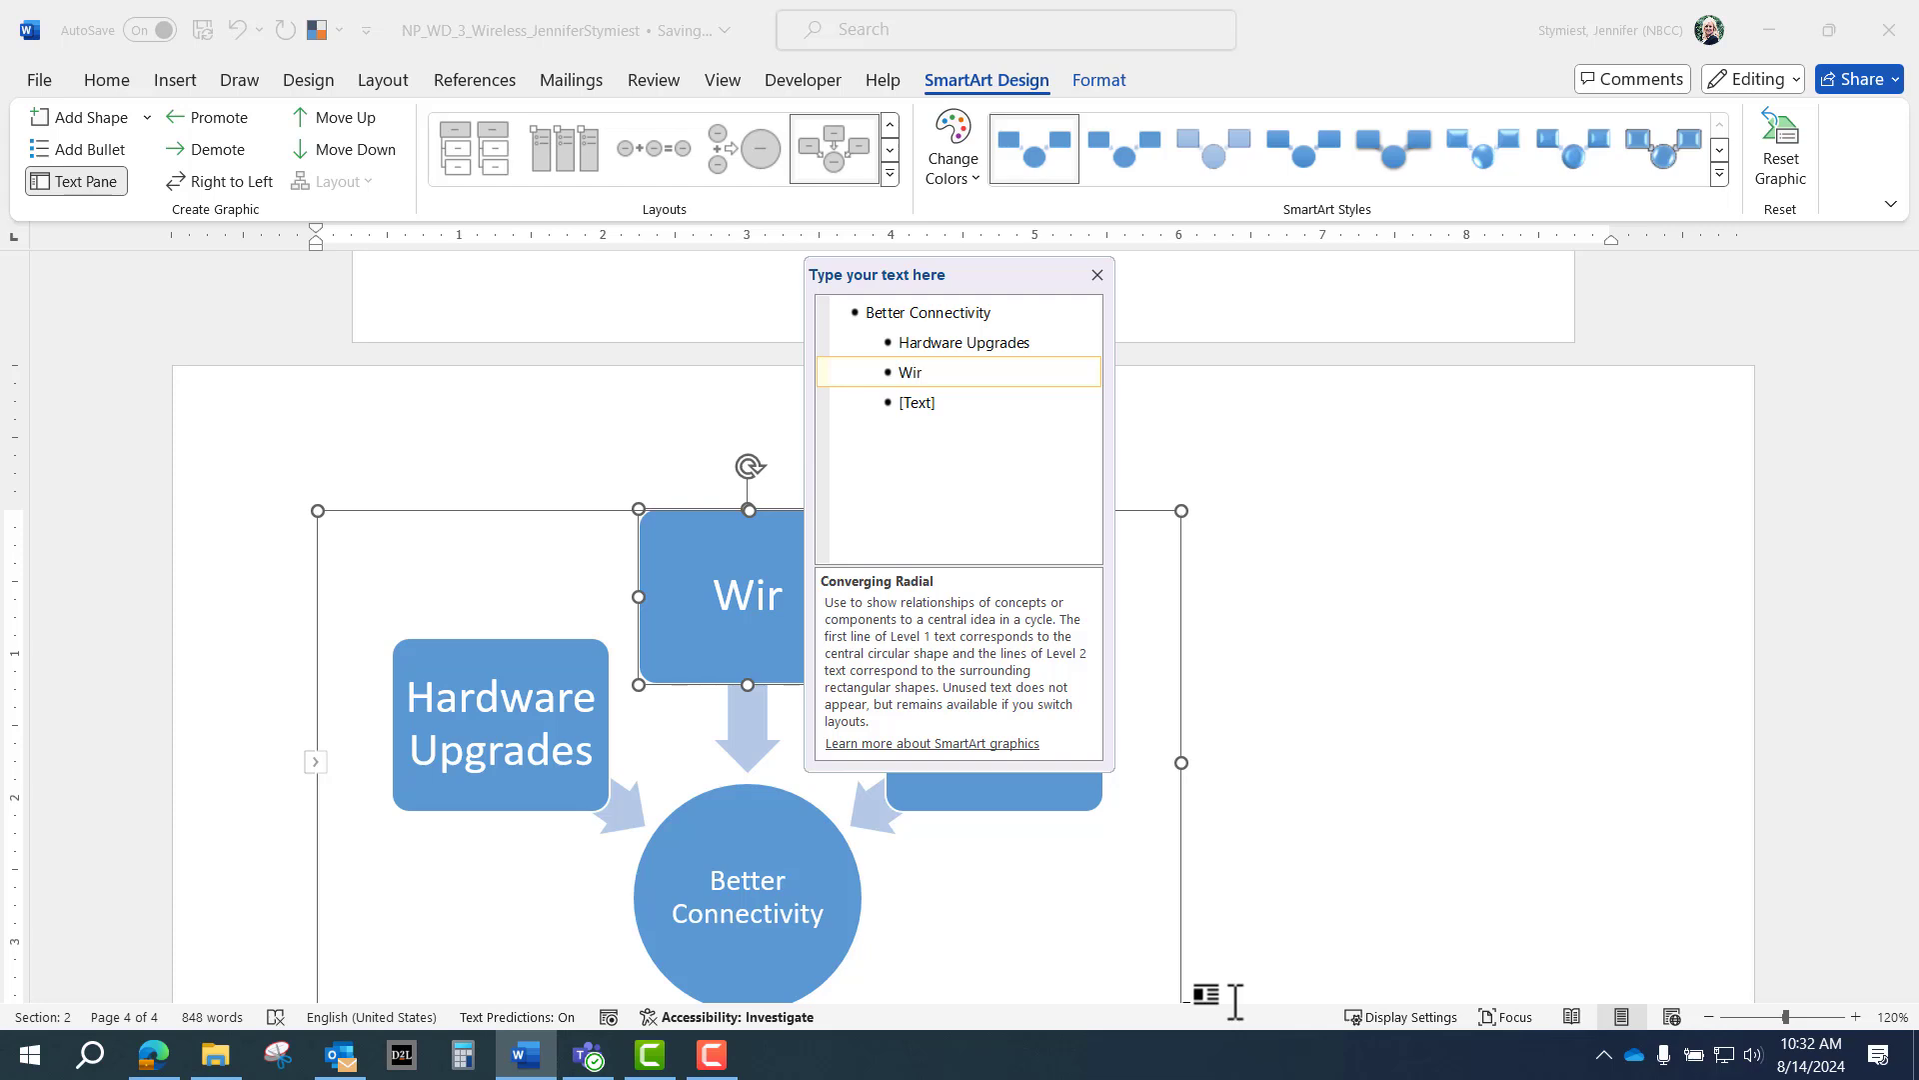
pyautogui.write('eless Si')
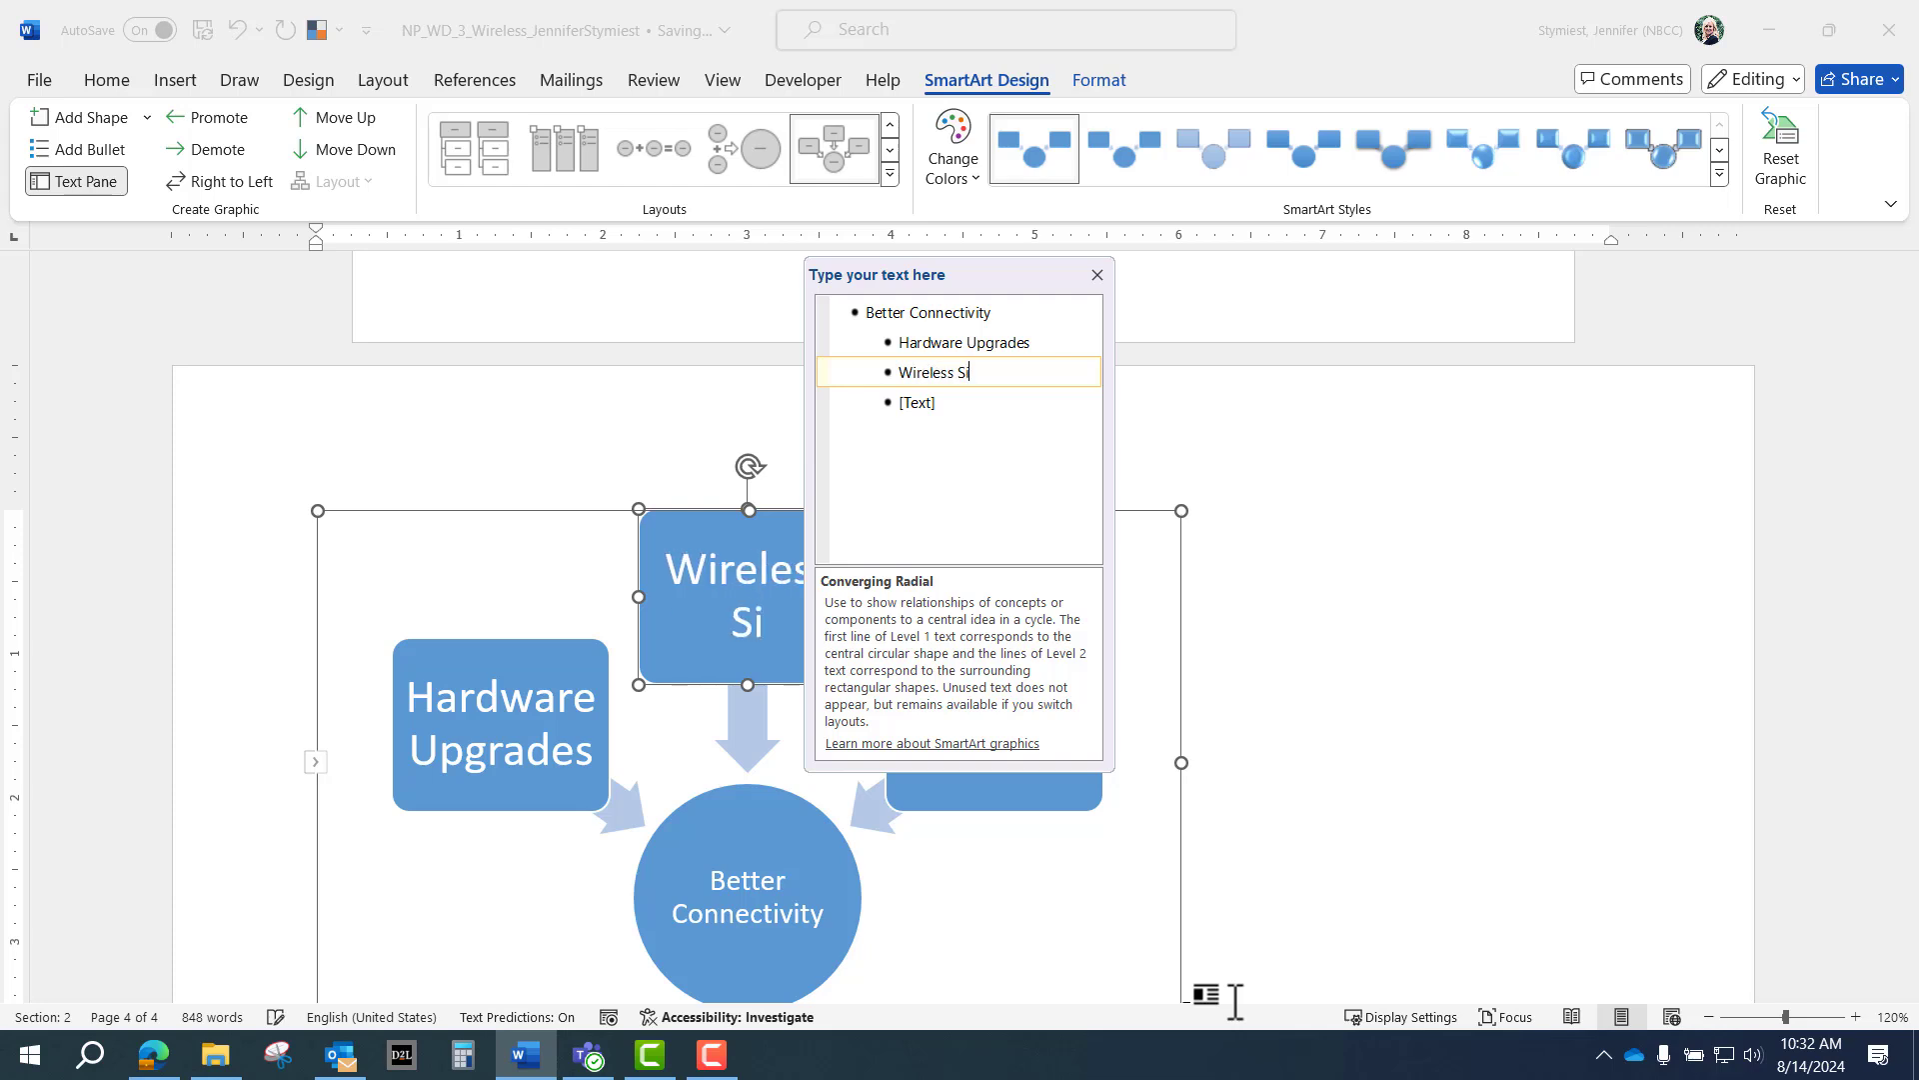
pyautogui.write('te Survey')
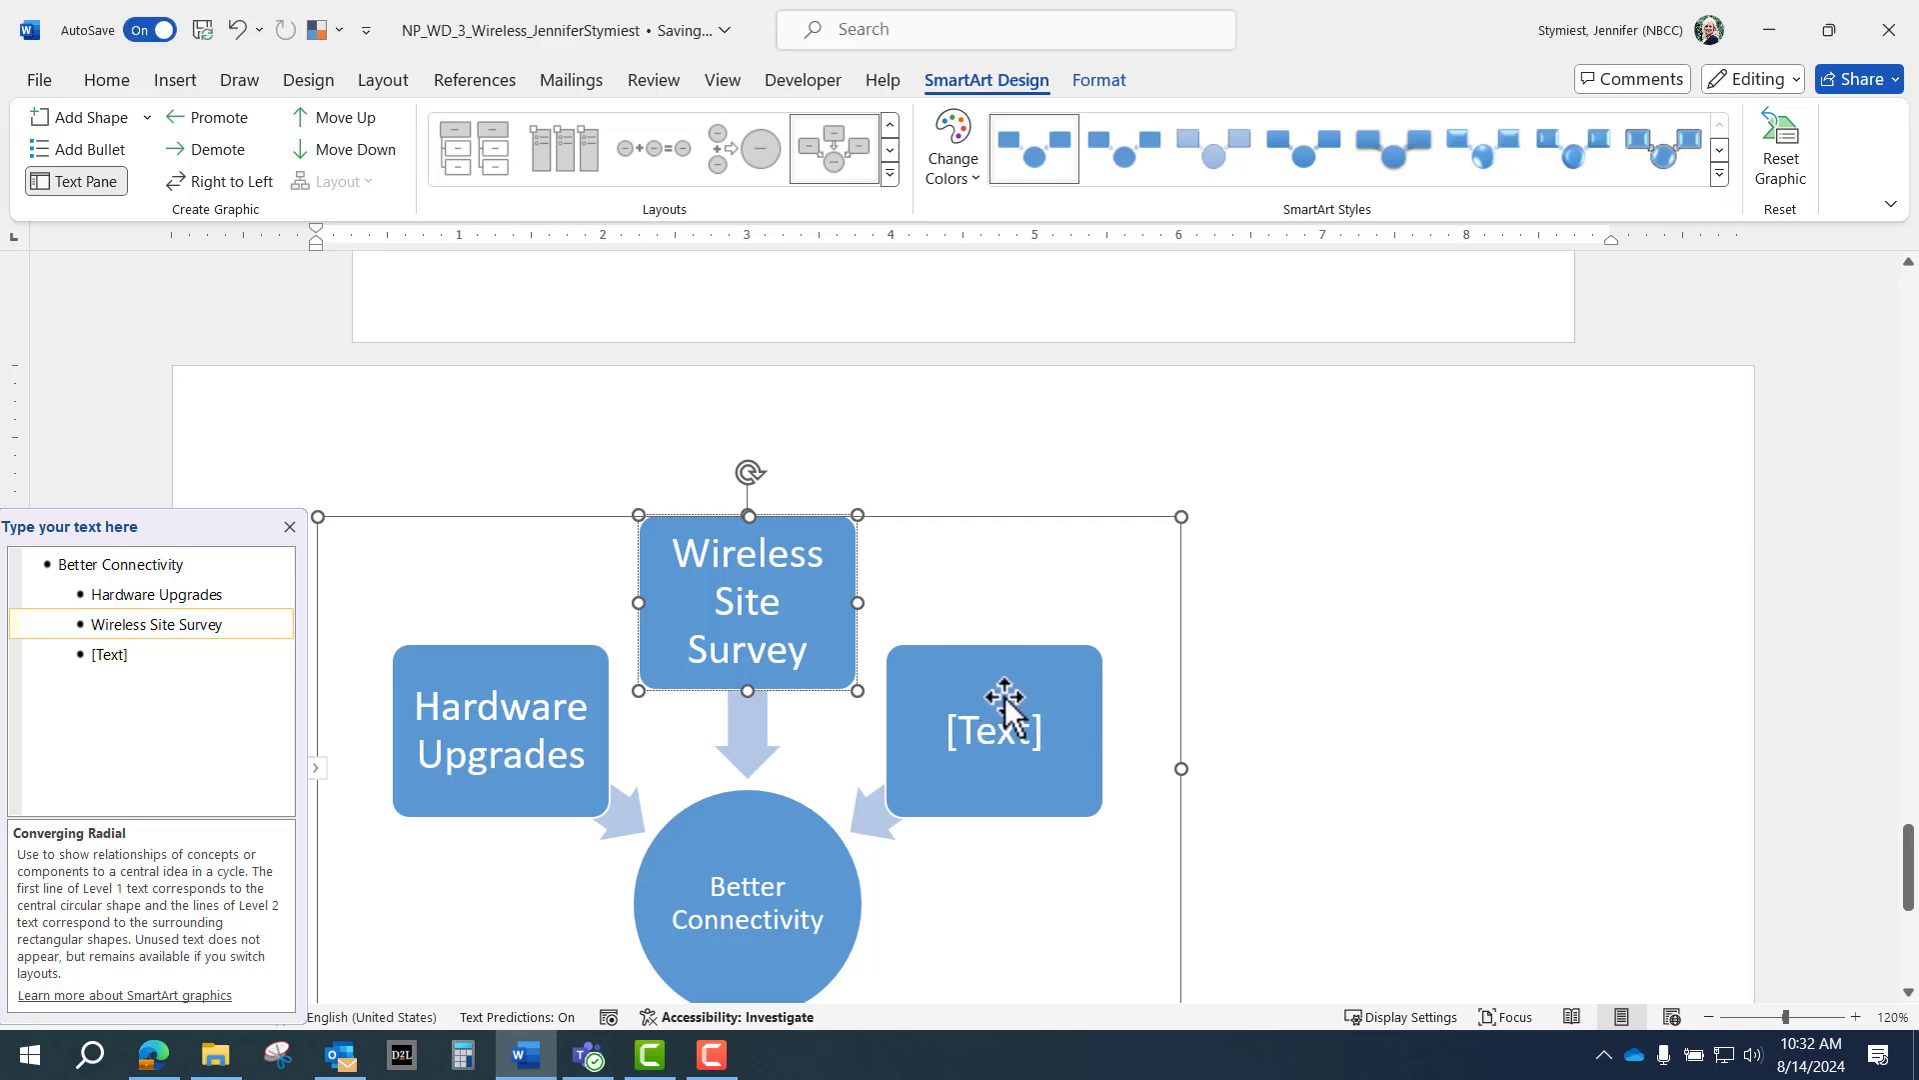
# Delete the empty [Text] placeholder shape and close the Text Pane.
pyautogui.click(1006, 697)
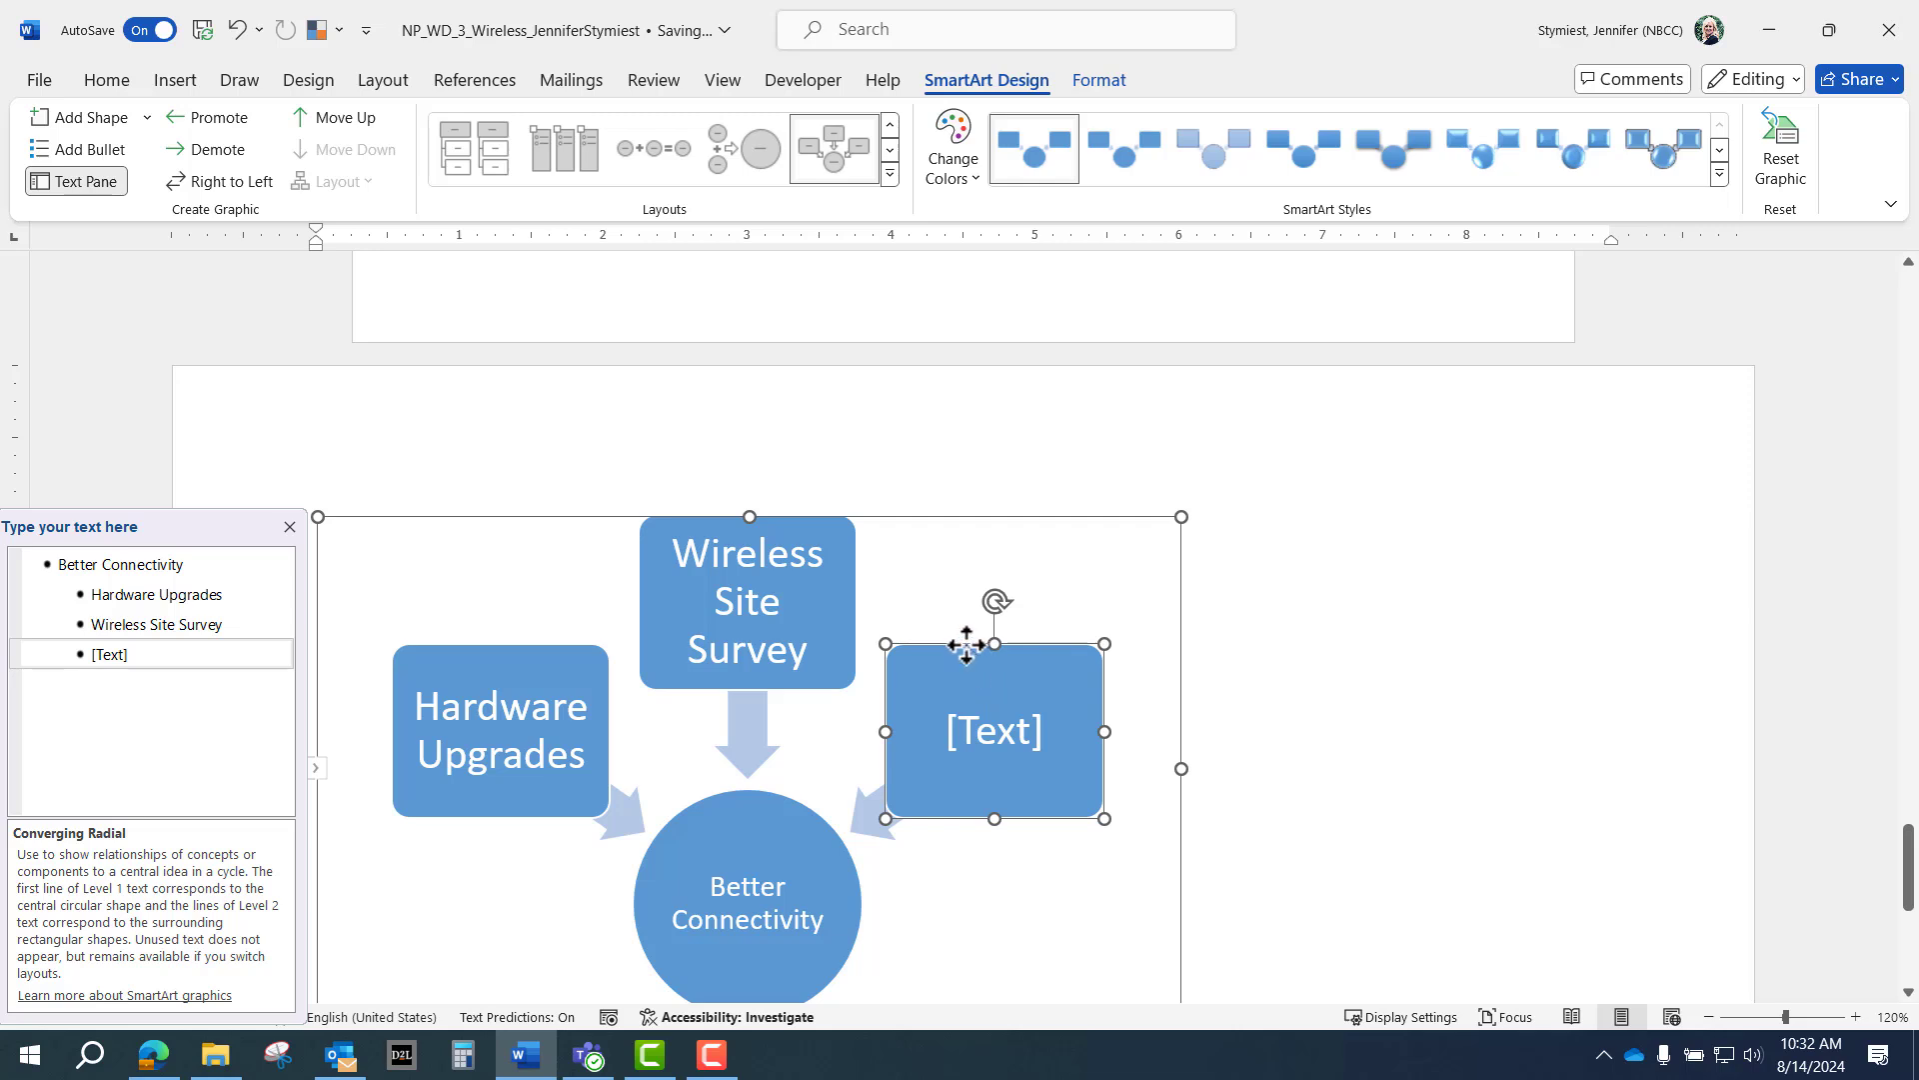
pyautogui.press('Delete')
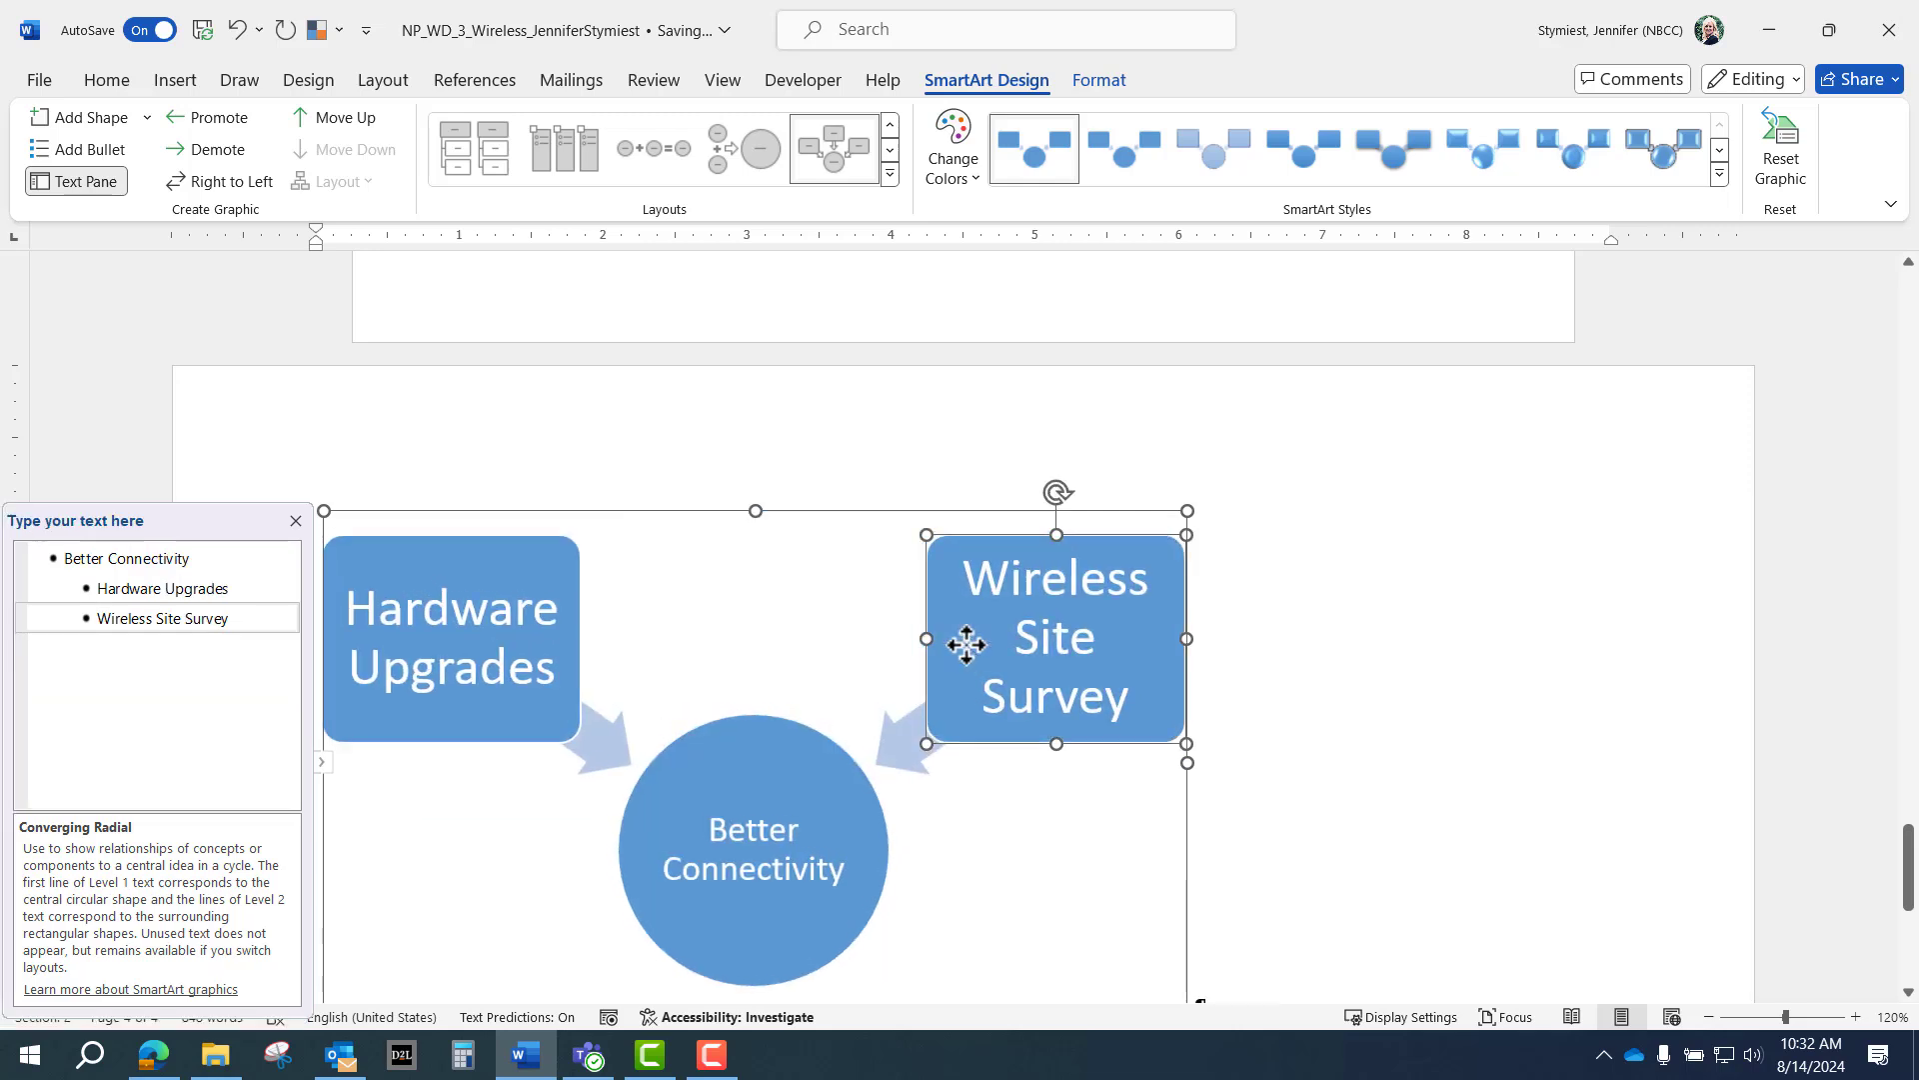
pyautogui.click(296, 521)
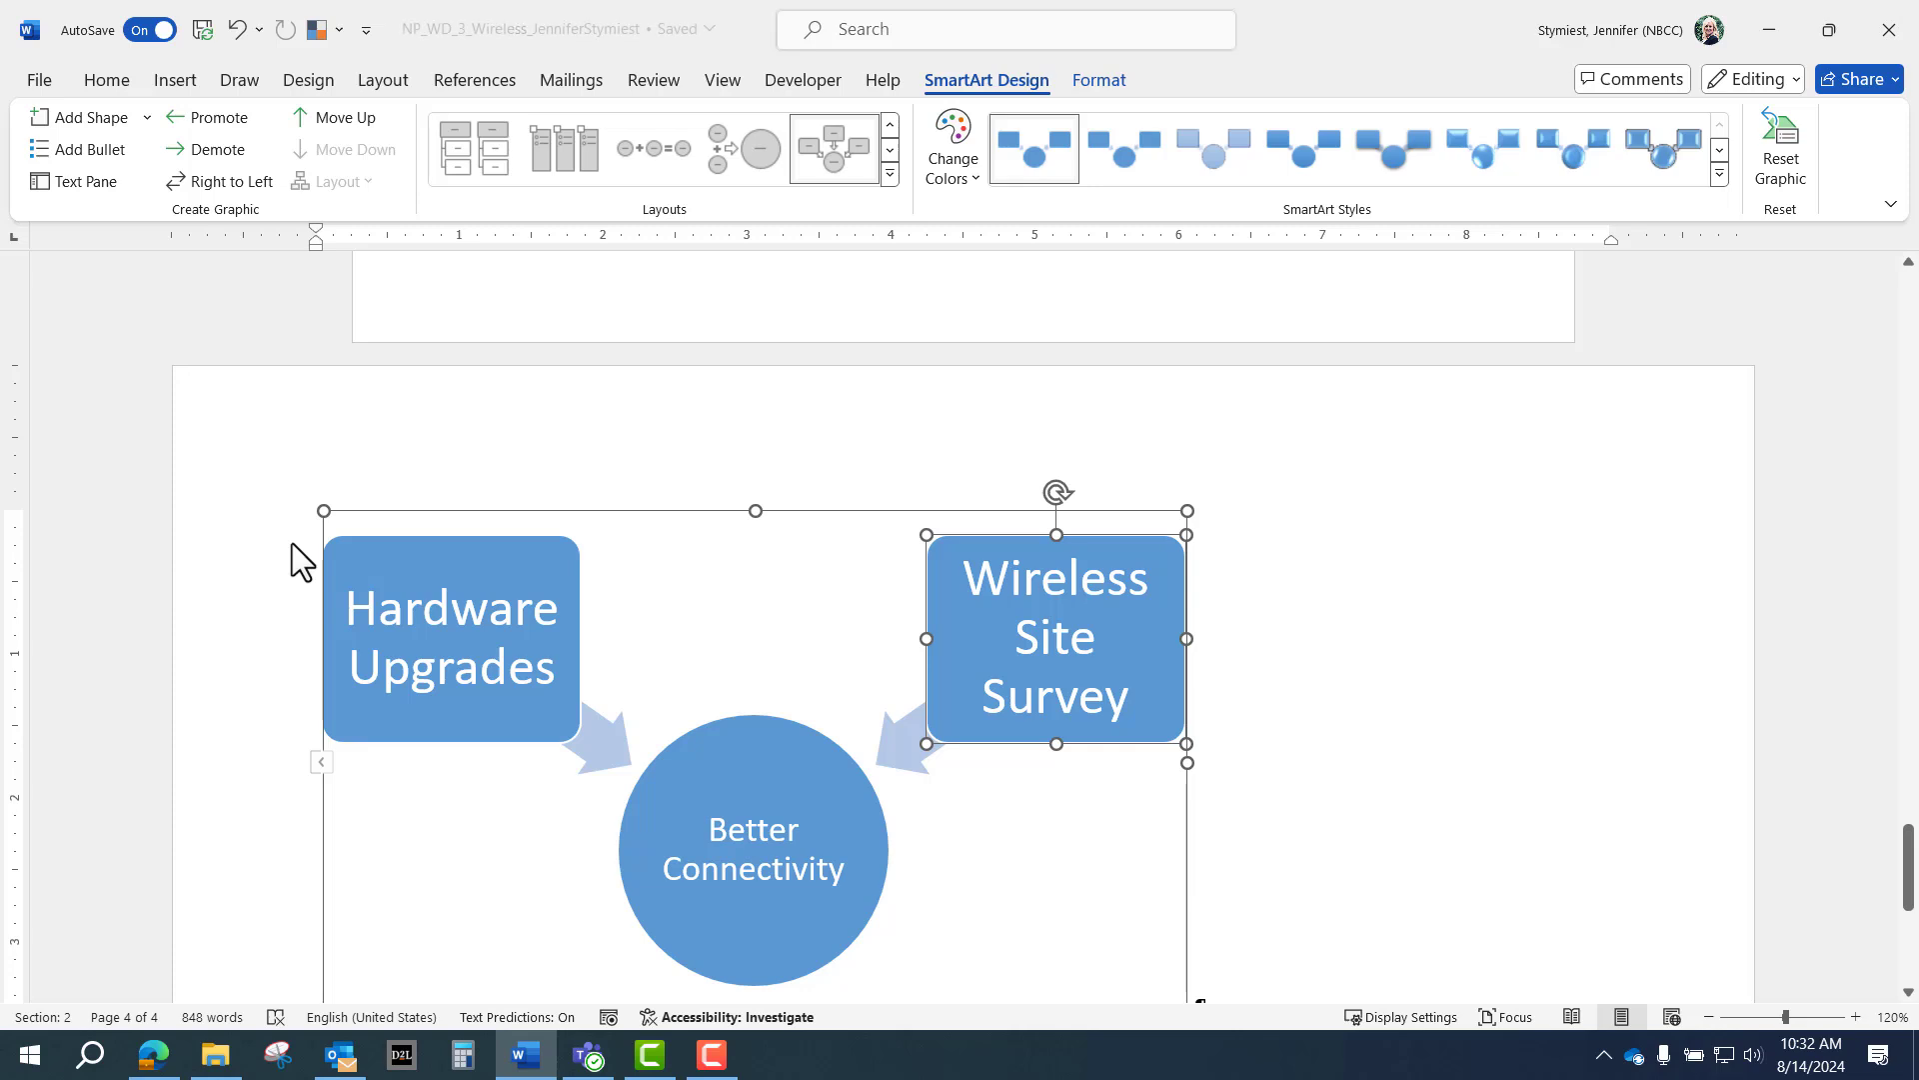
# Select the whole diagram at 80% zoom and resize it to 6.5" high by 9" wide.
pyautogui.click(684, 597)
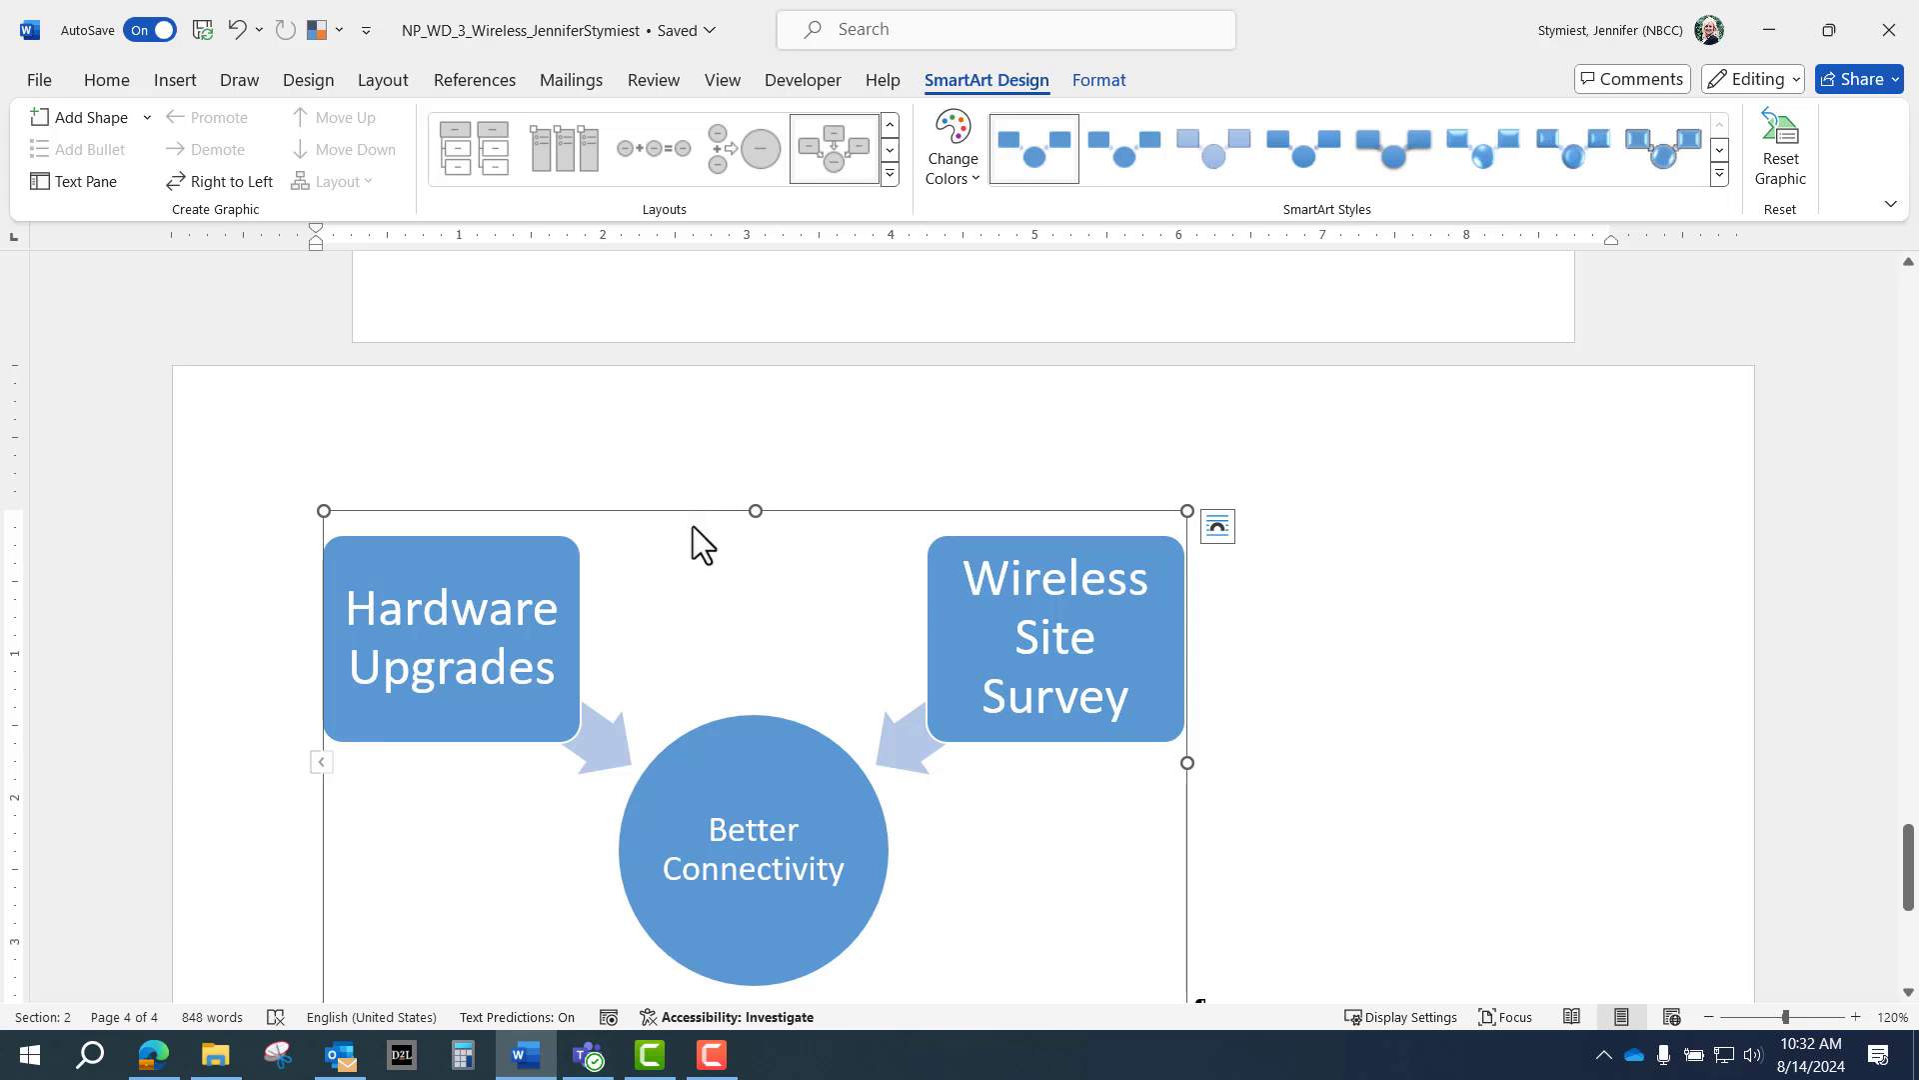
pyautogui.click(1710, 1017)
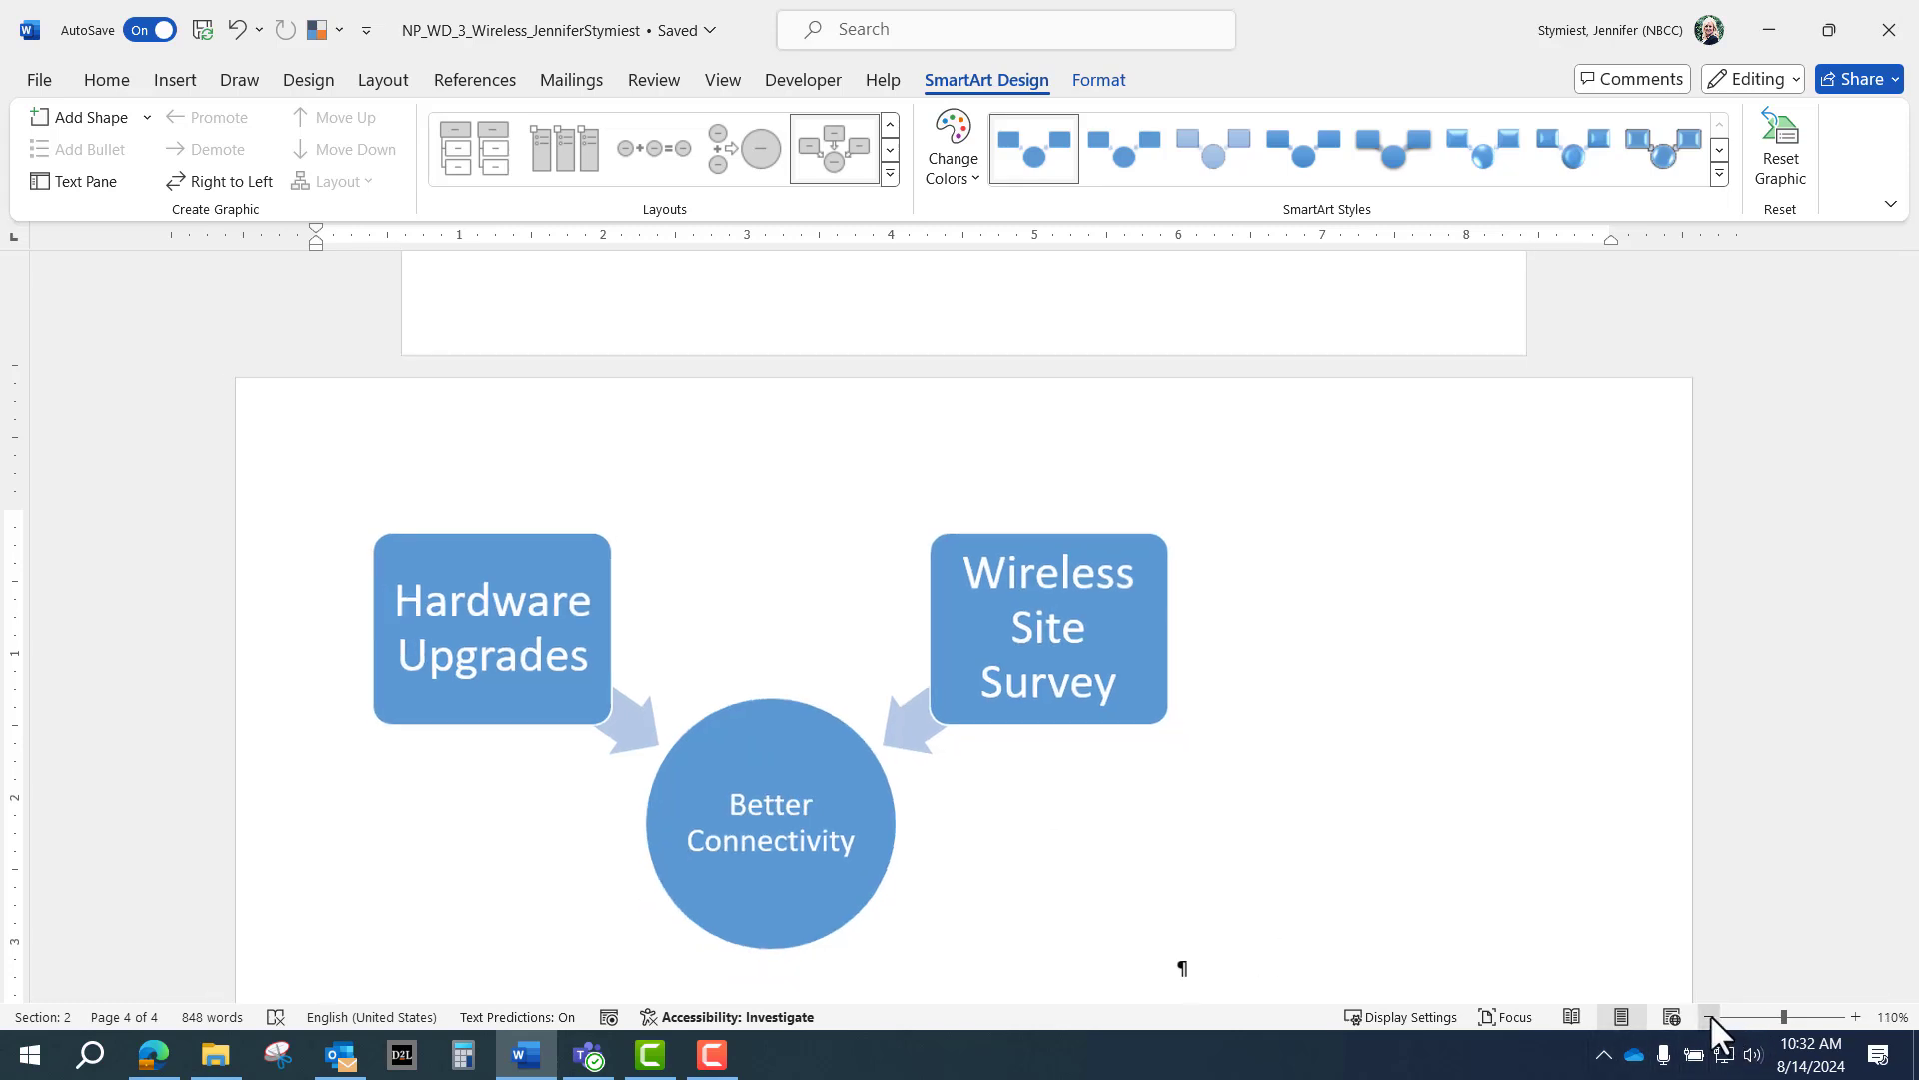
pyautogui.click(1709, 1017)
pyautogui.click(1710, 1017)
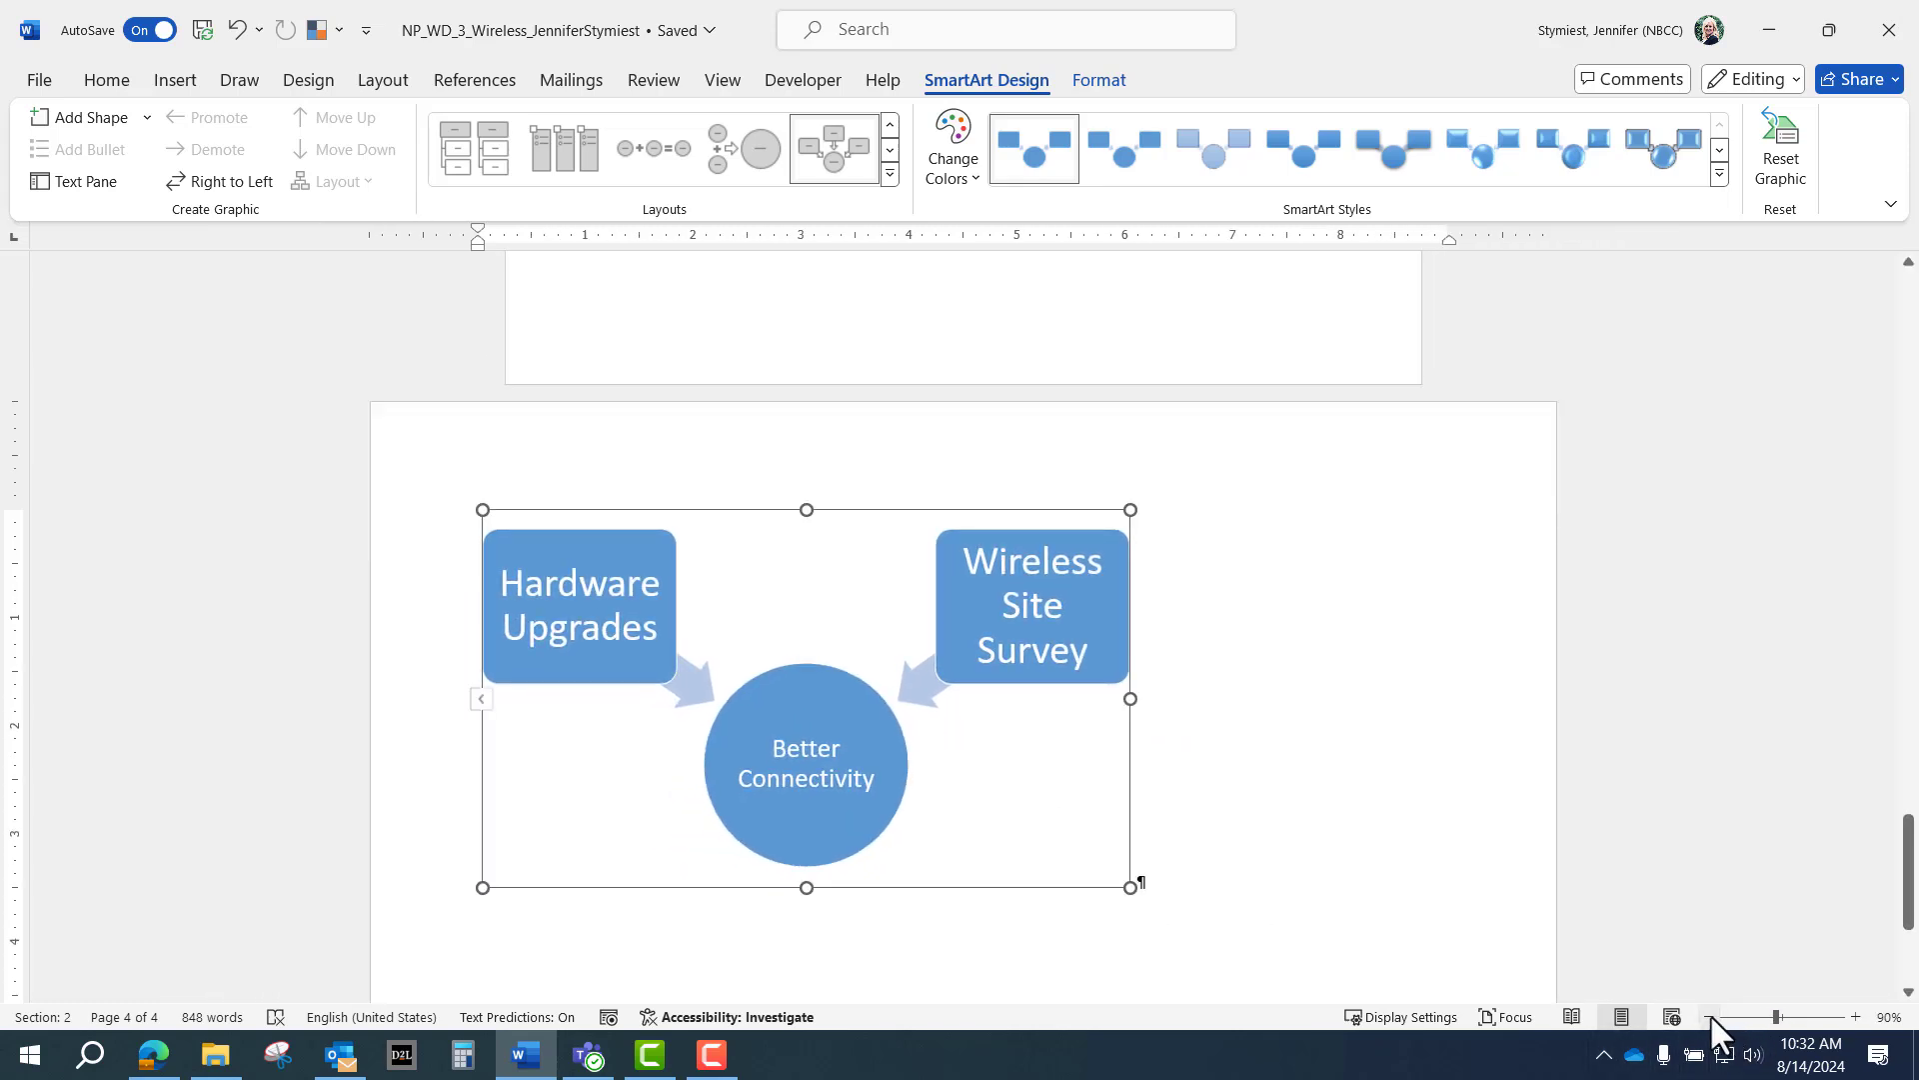
pyautogui.click(1710, 1017)
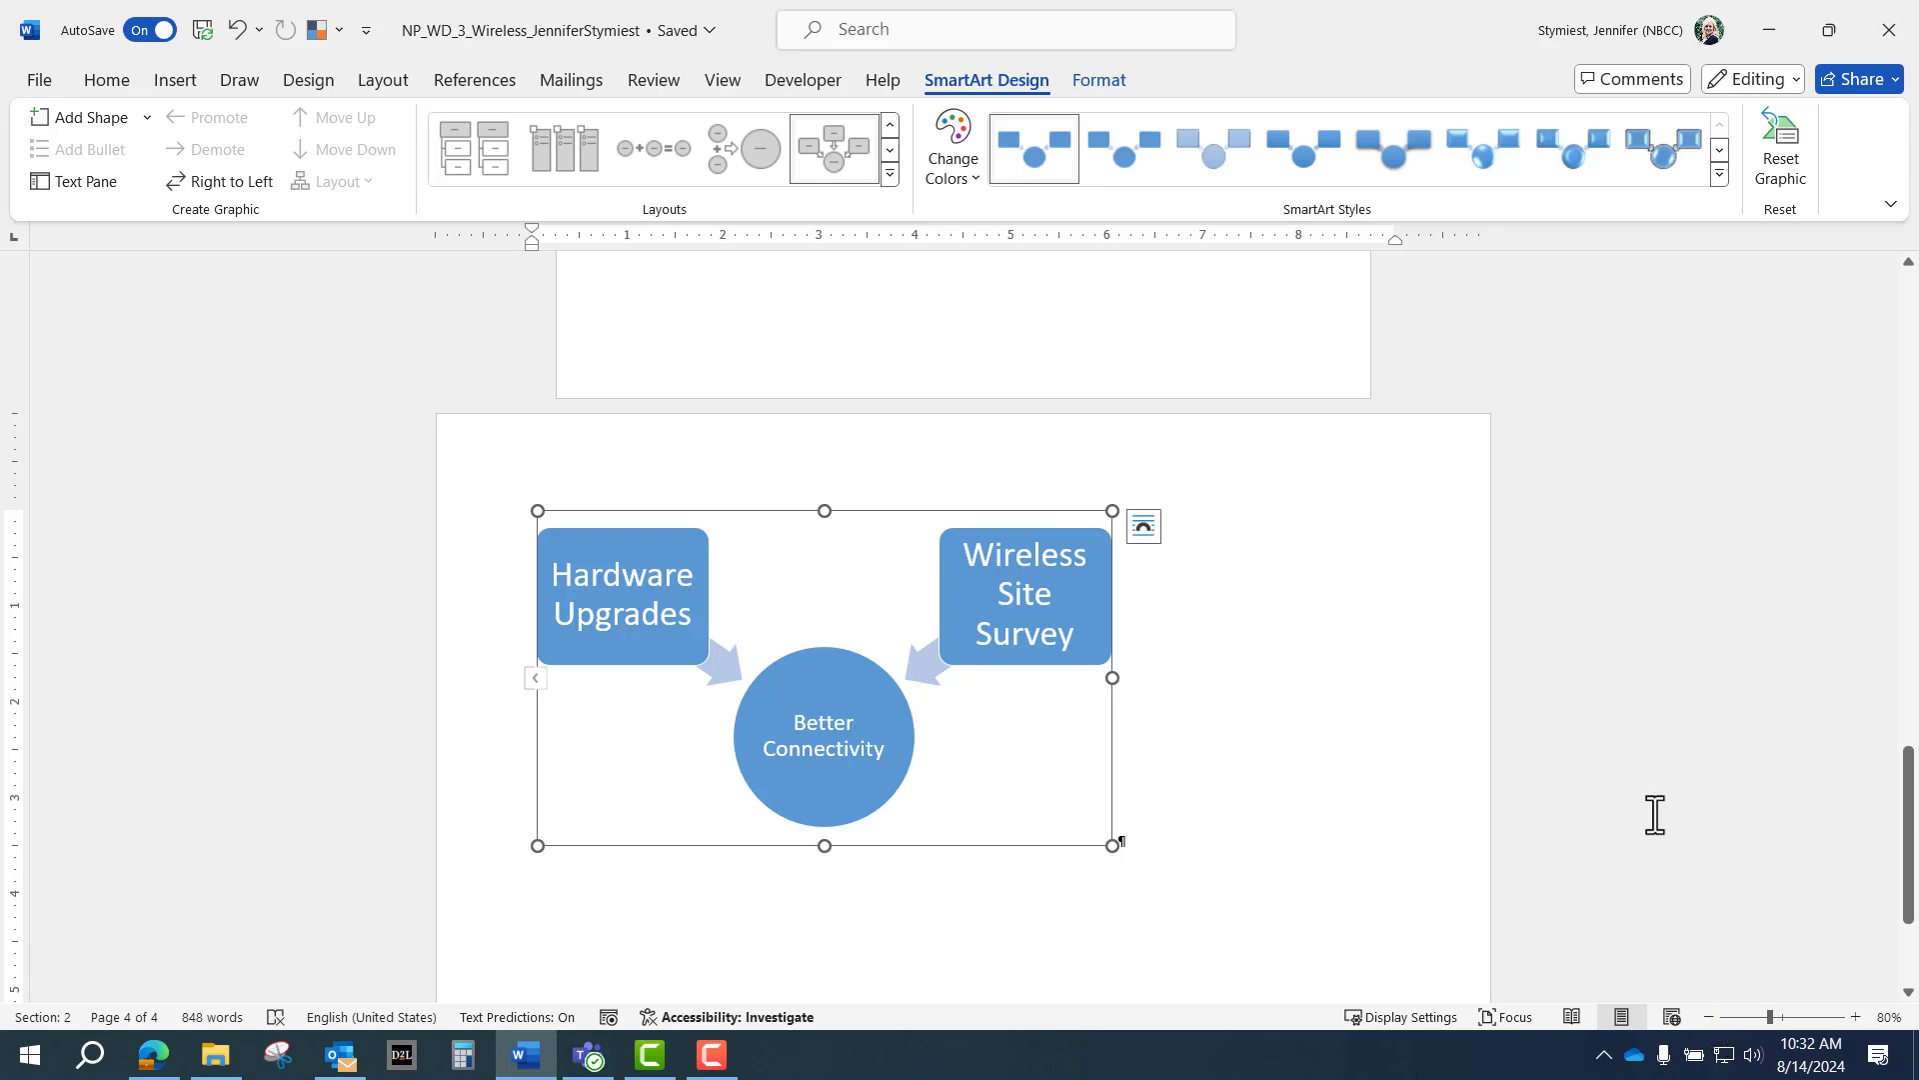
pyautogui.click(1106, 80)
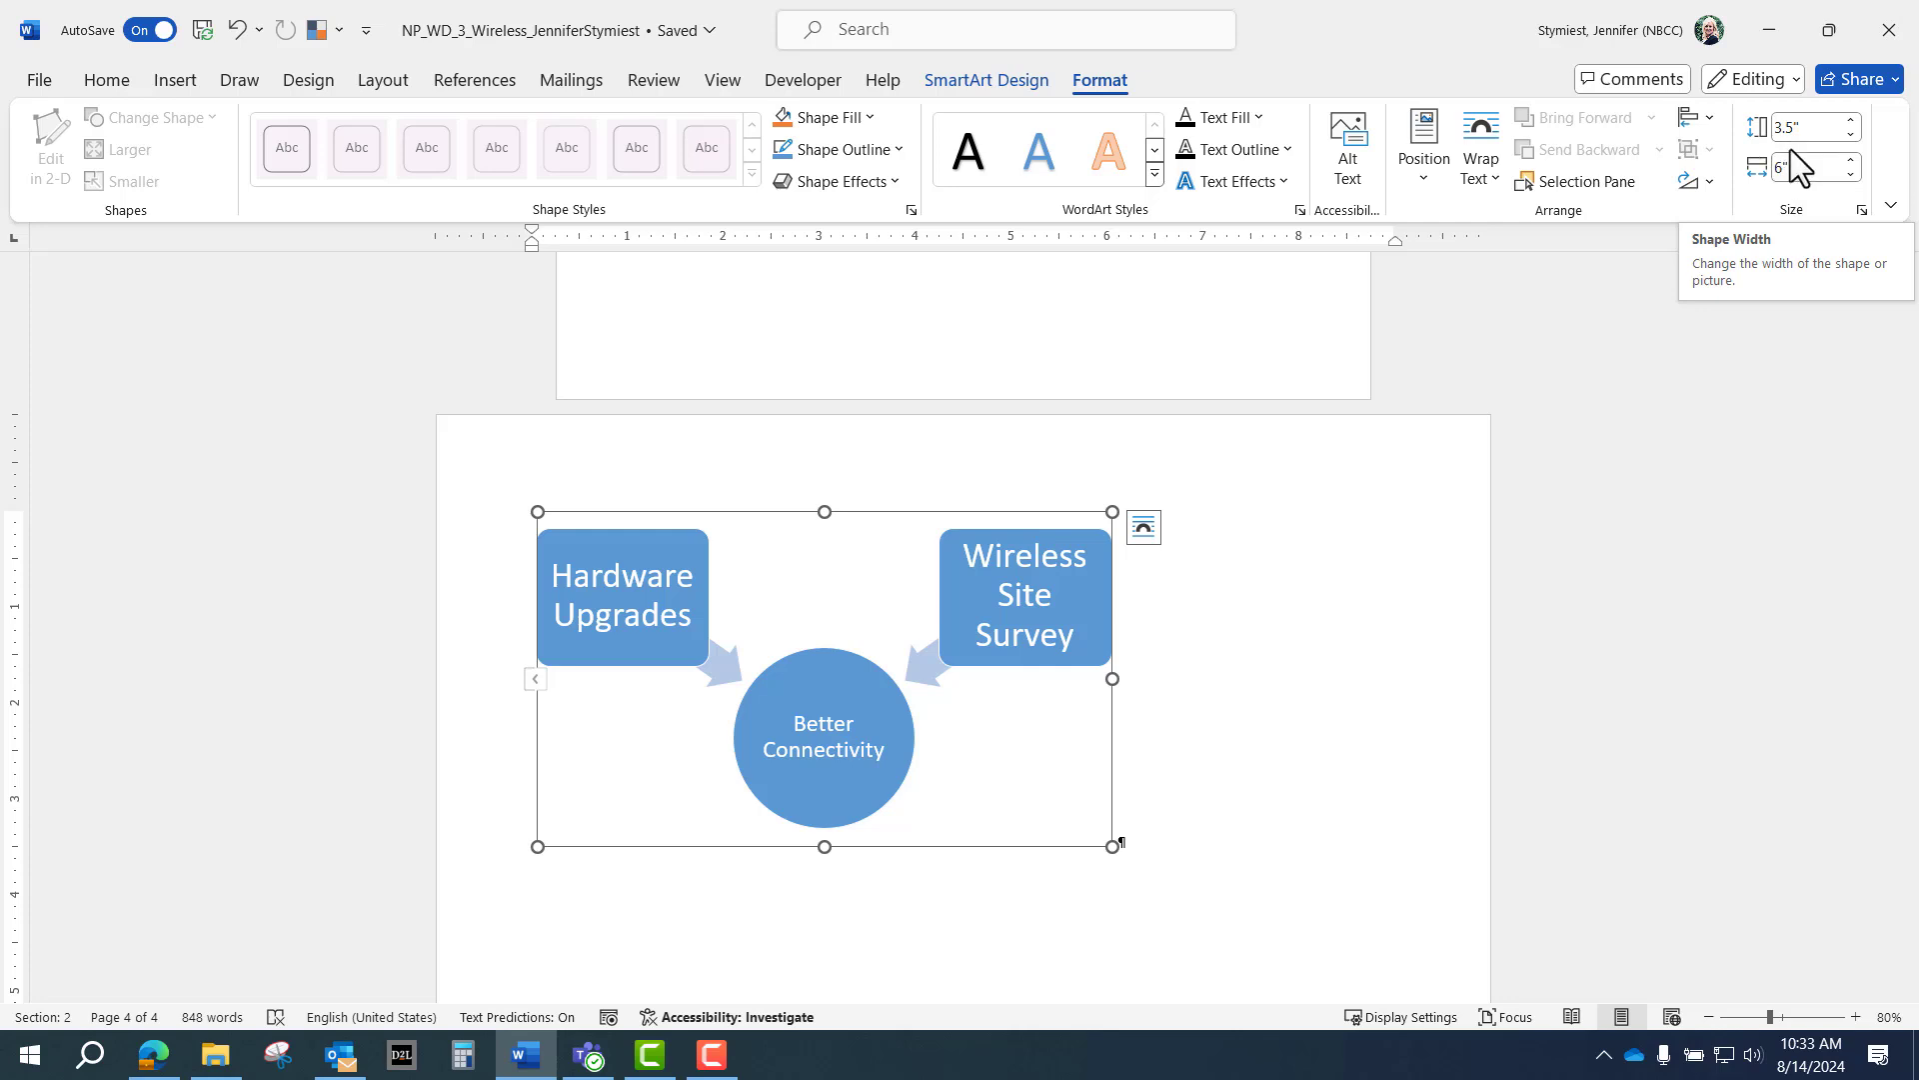
pyautogui.click(1802, 127)
pyautogui.write('6.5')
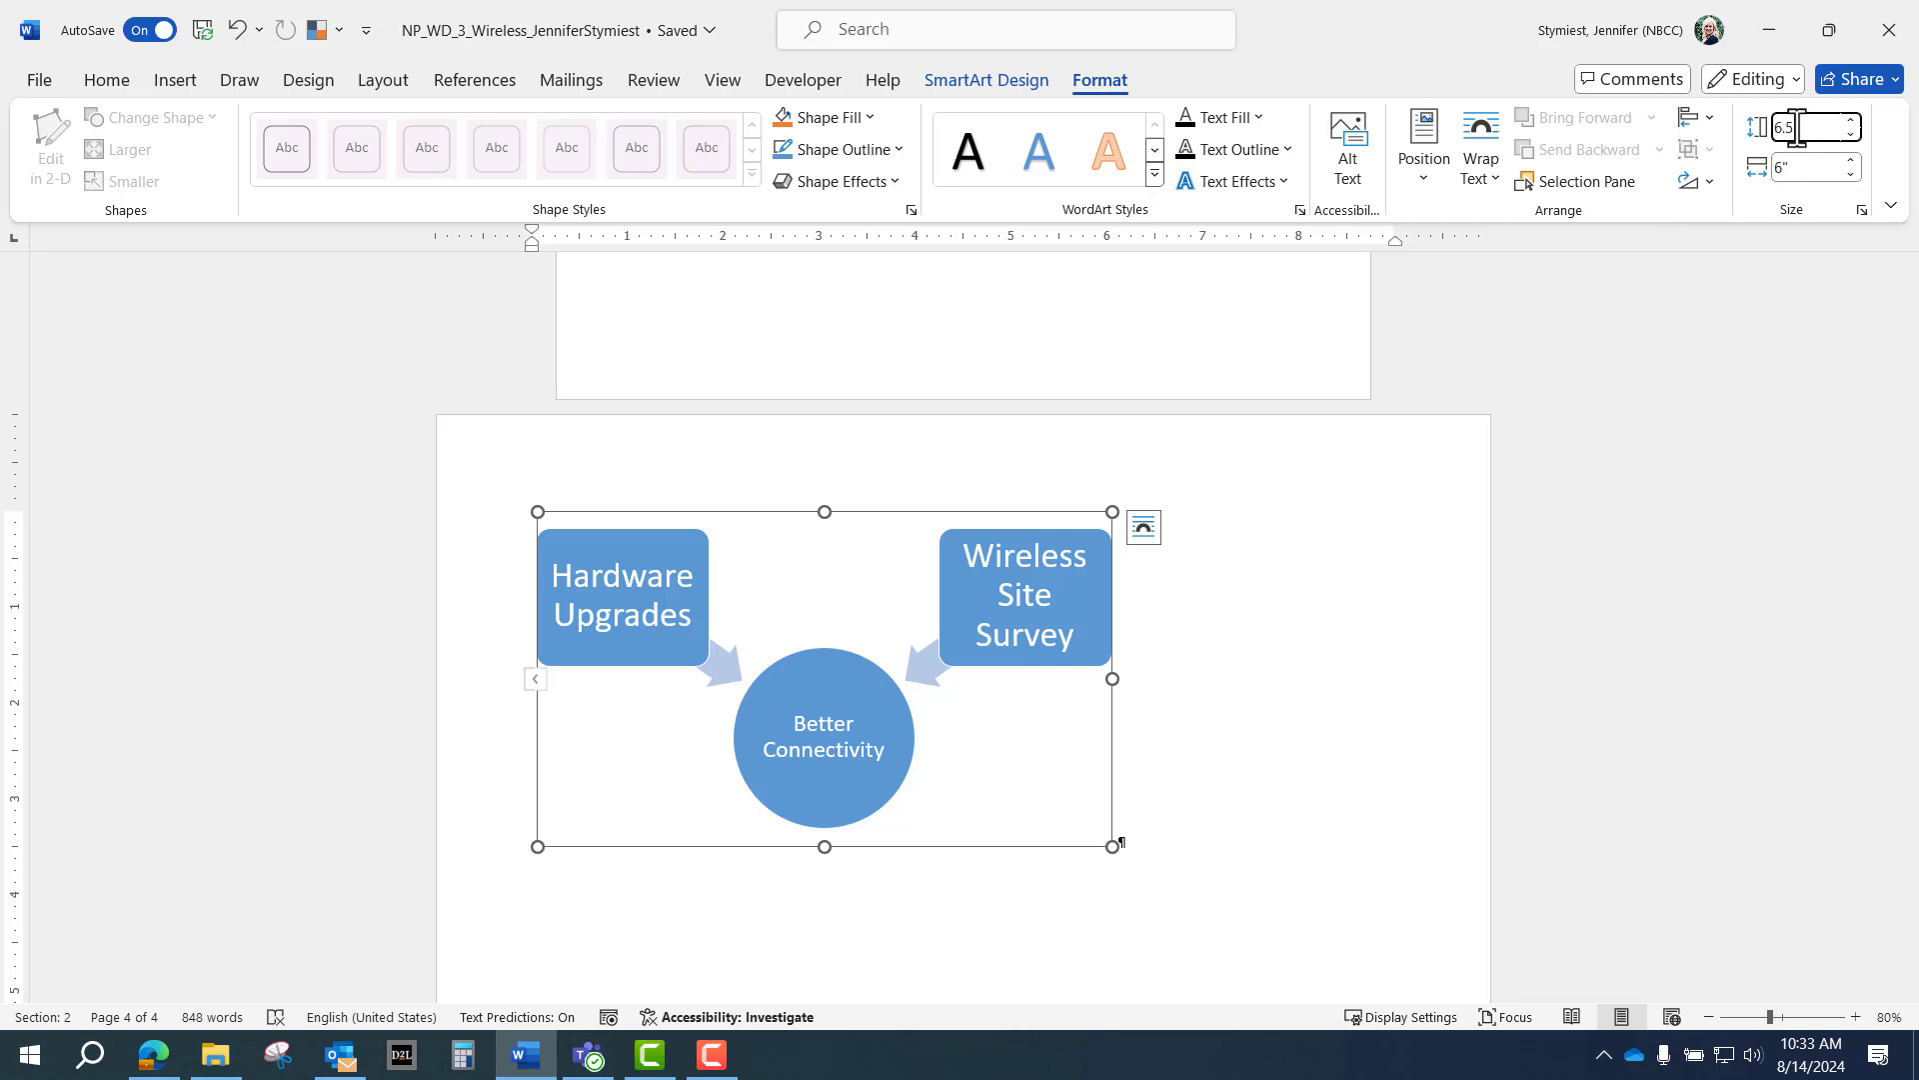
pyautogui.press('Return')
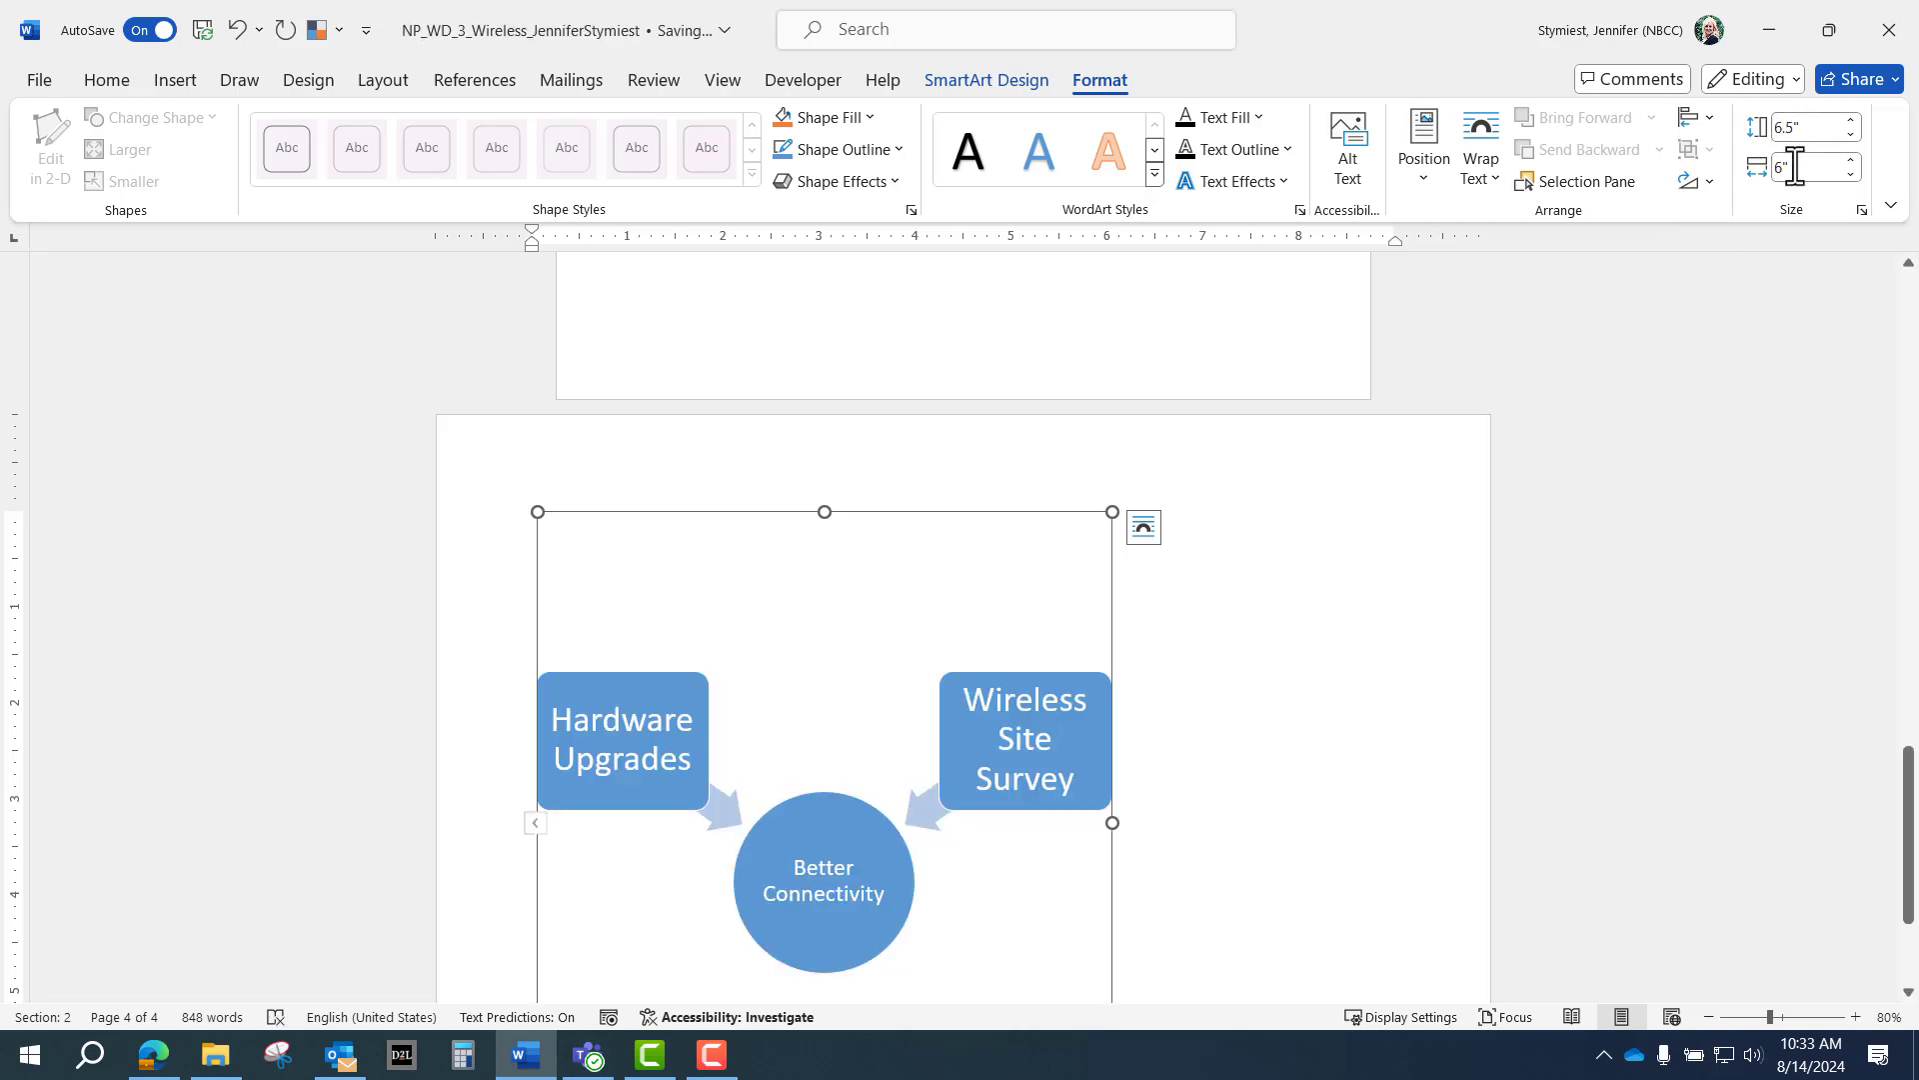
pyautogui.click(1798, 167)
pyautogui.write('9')
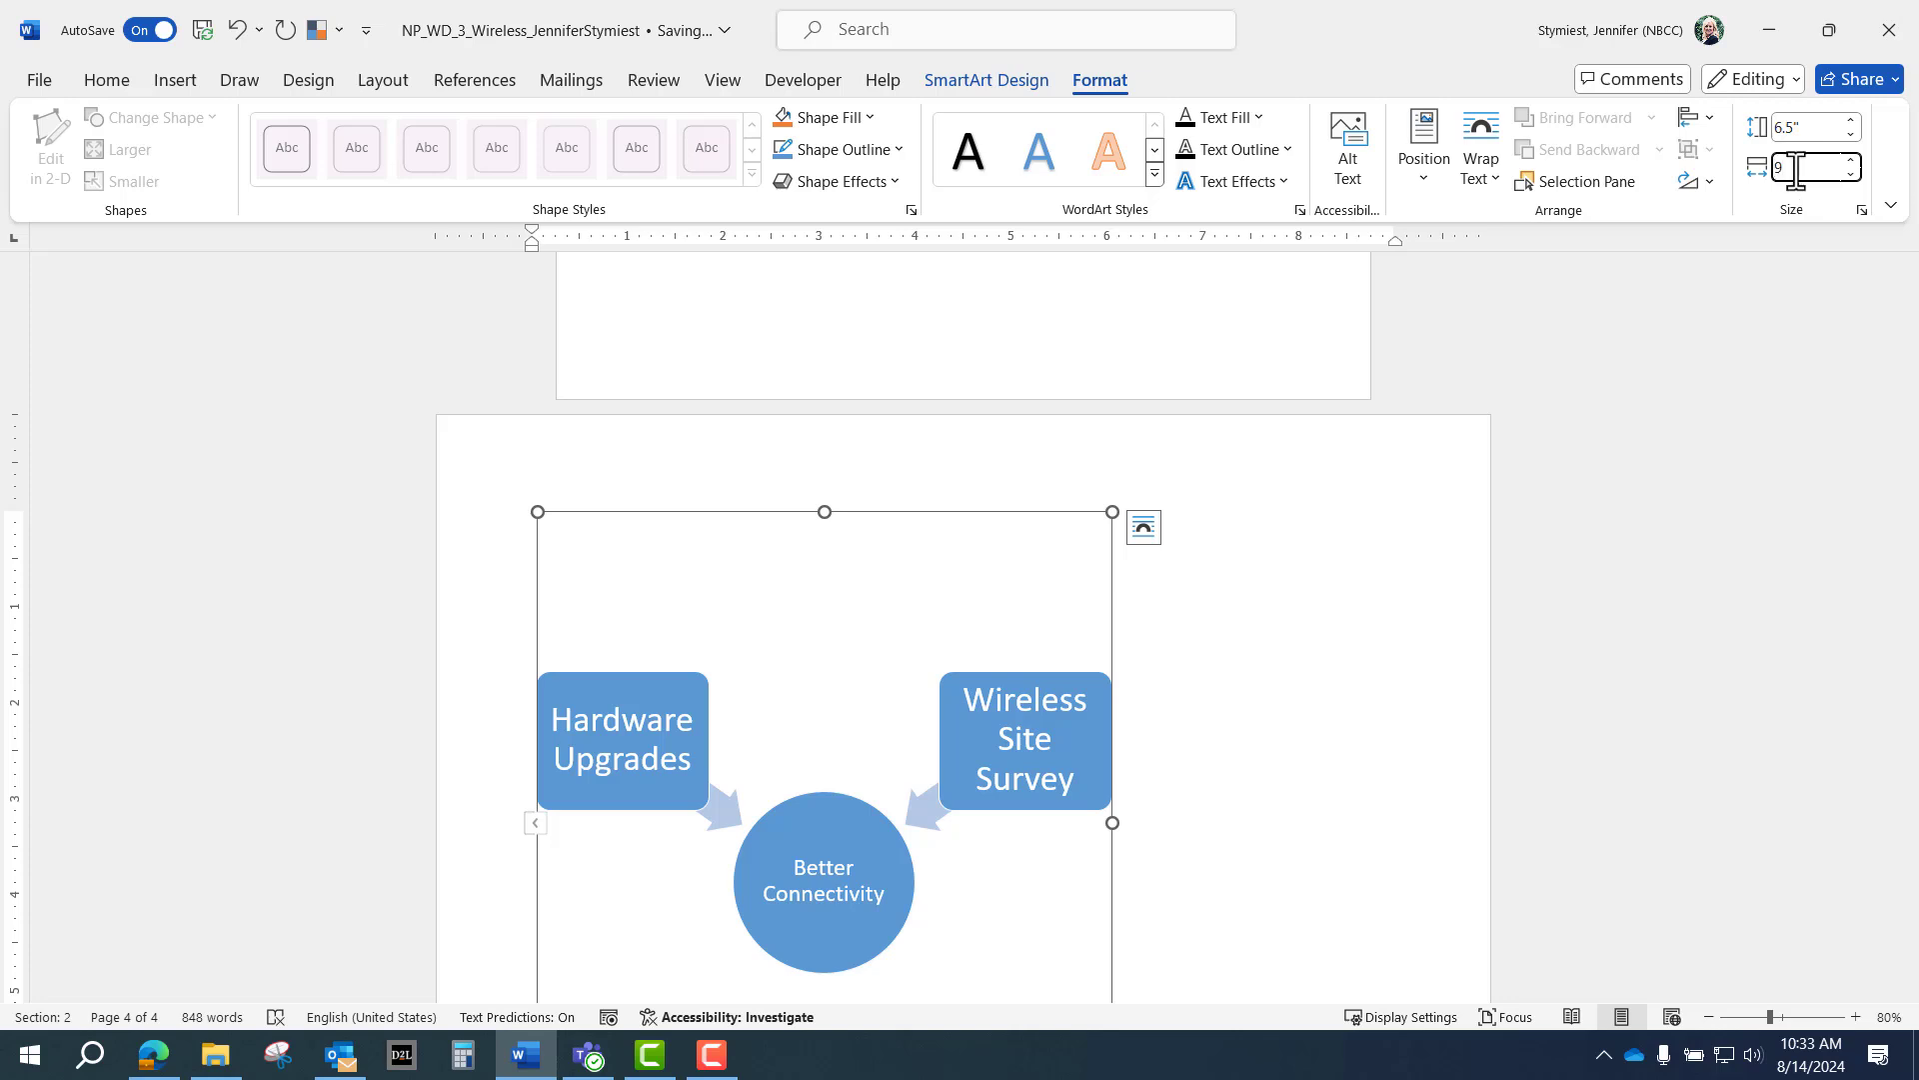
pyautogui.press('Return')
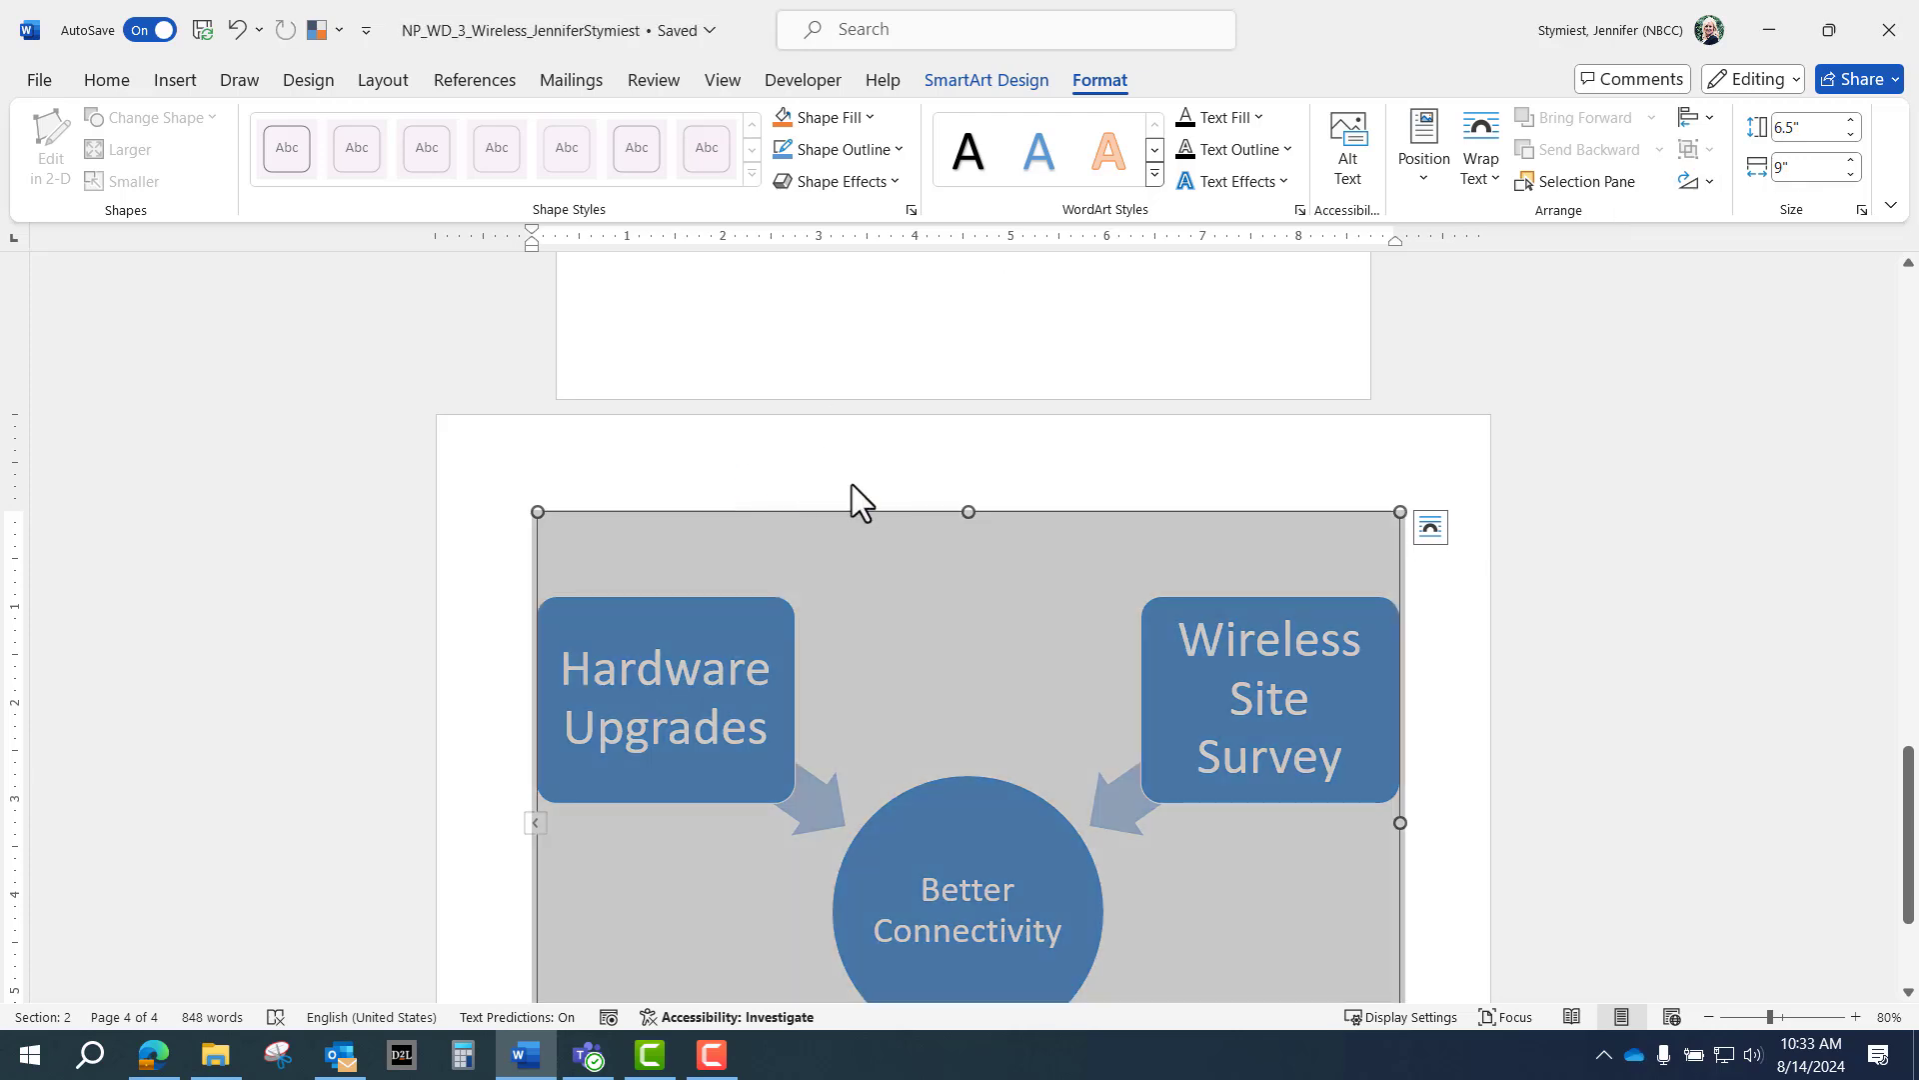
# Deselect the diagram, zoom back to 120%, and scroll to the bottom of page 1.
pyautogui.click(942, 372)
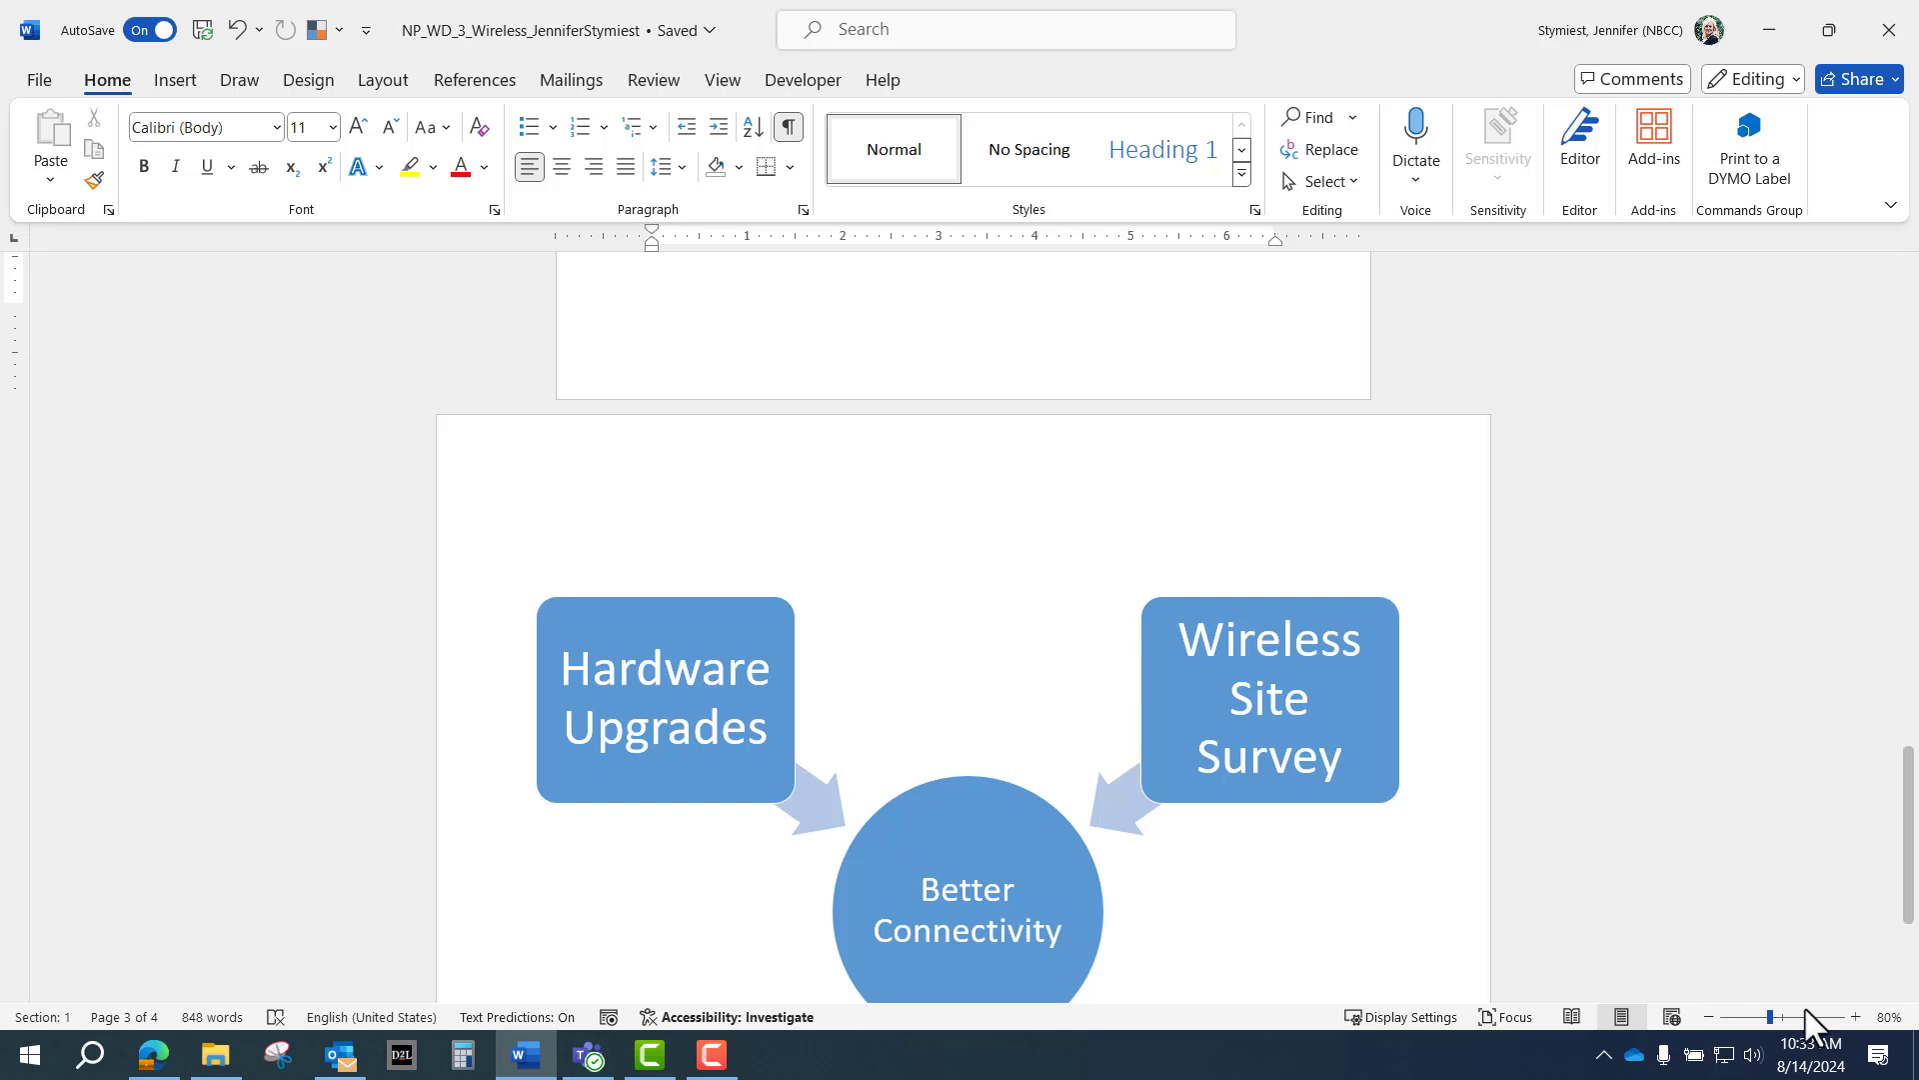
pyautogui.click(1854, 1016)
pyautogui.click(1855, 1016)
pyautogui.click(1854, 1017)
pyautogui.click(1854, 1017)
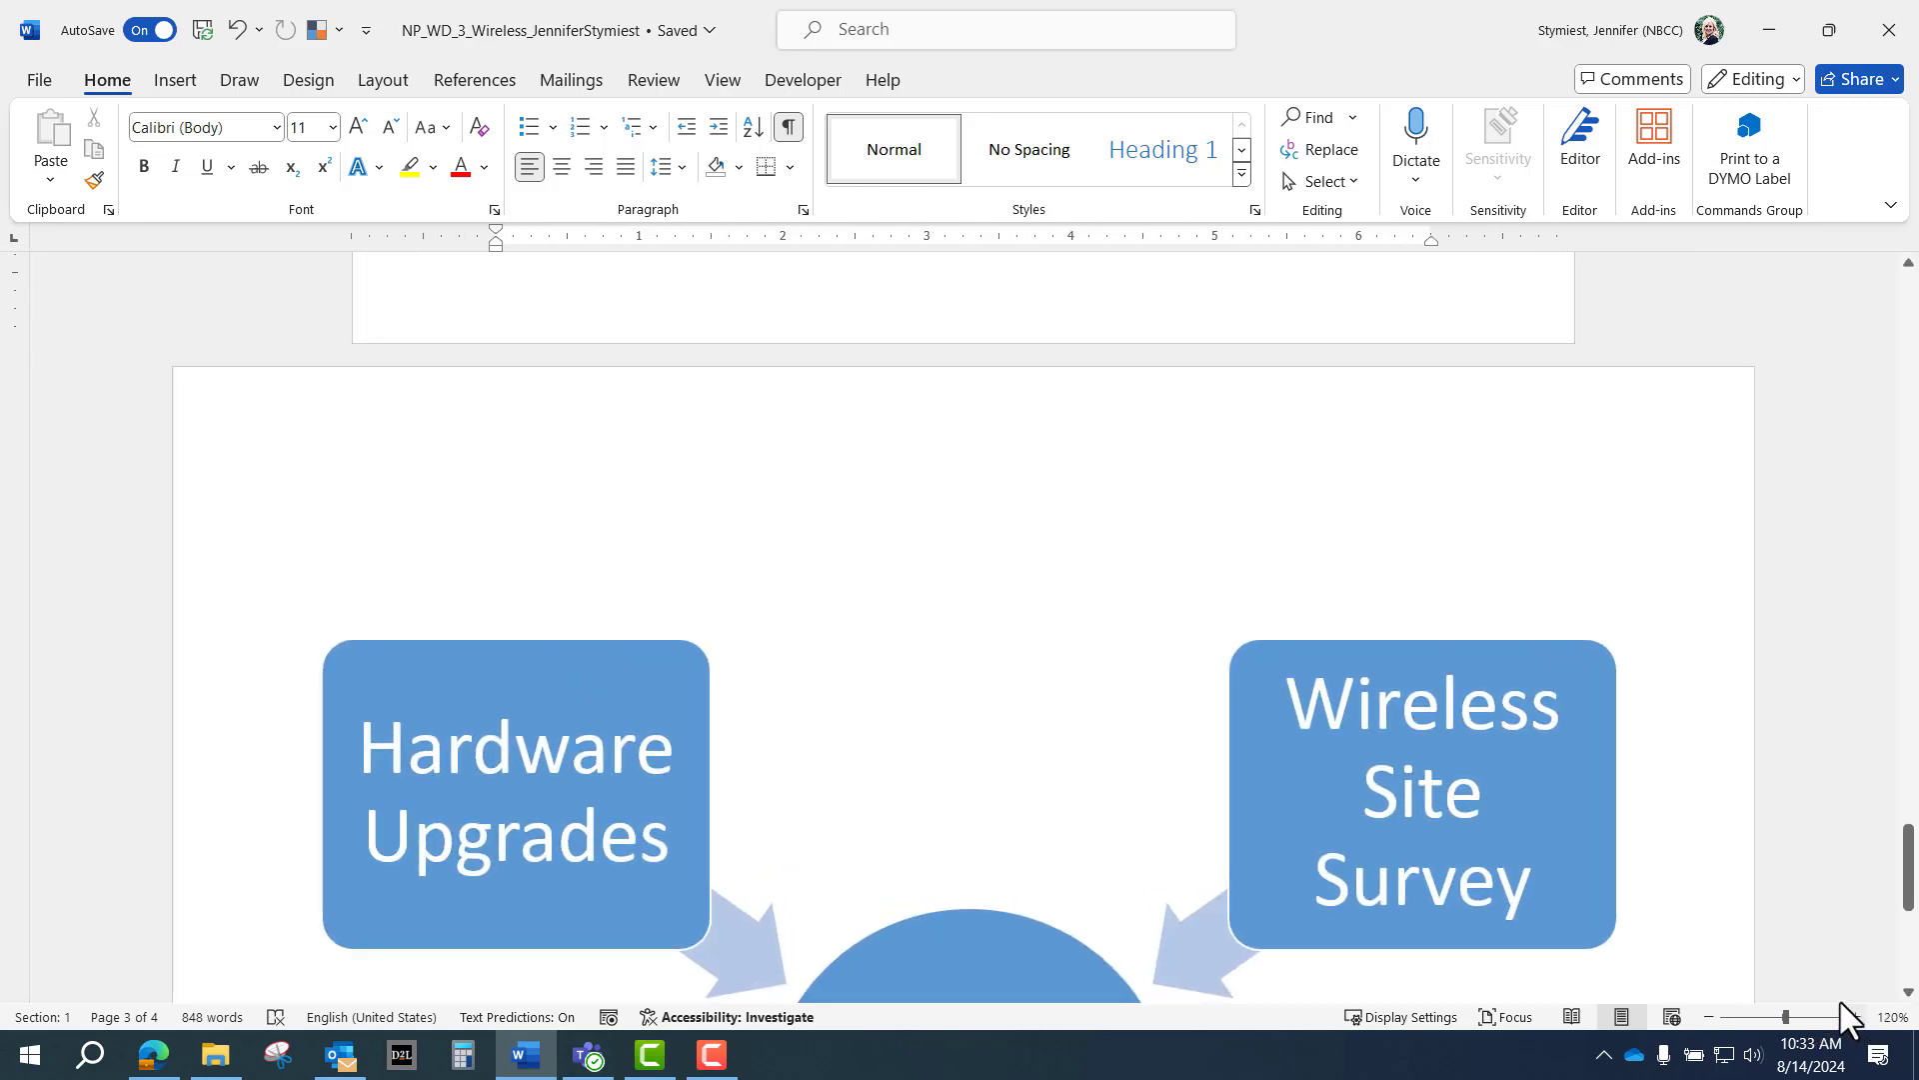
pyautogui.scroll(10, 699, 819)
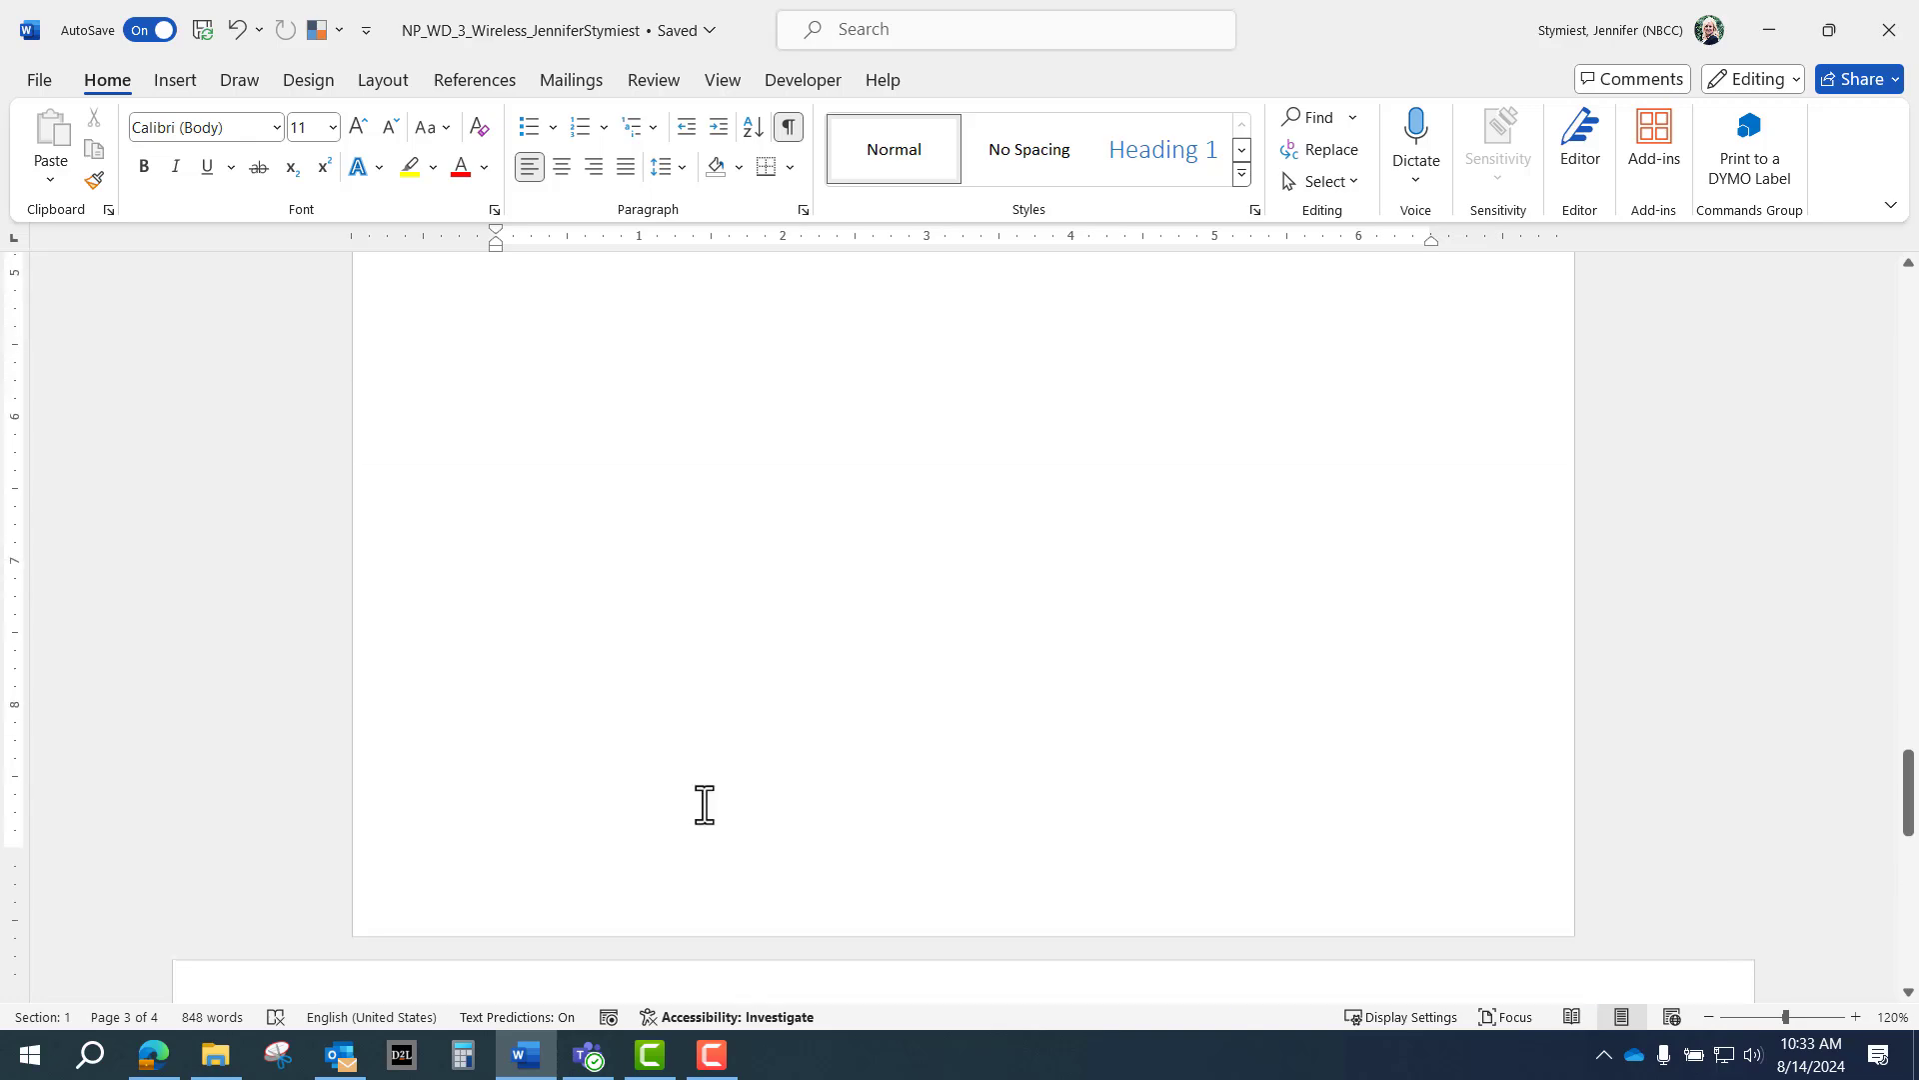
pyautogui.scroll(8, 709, 800)
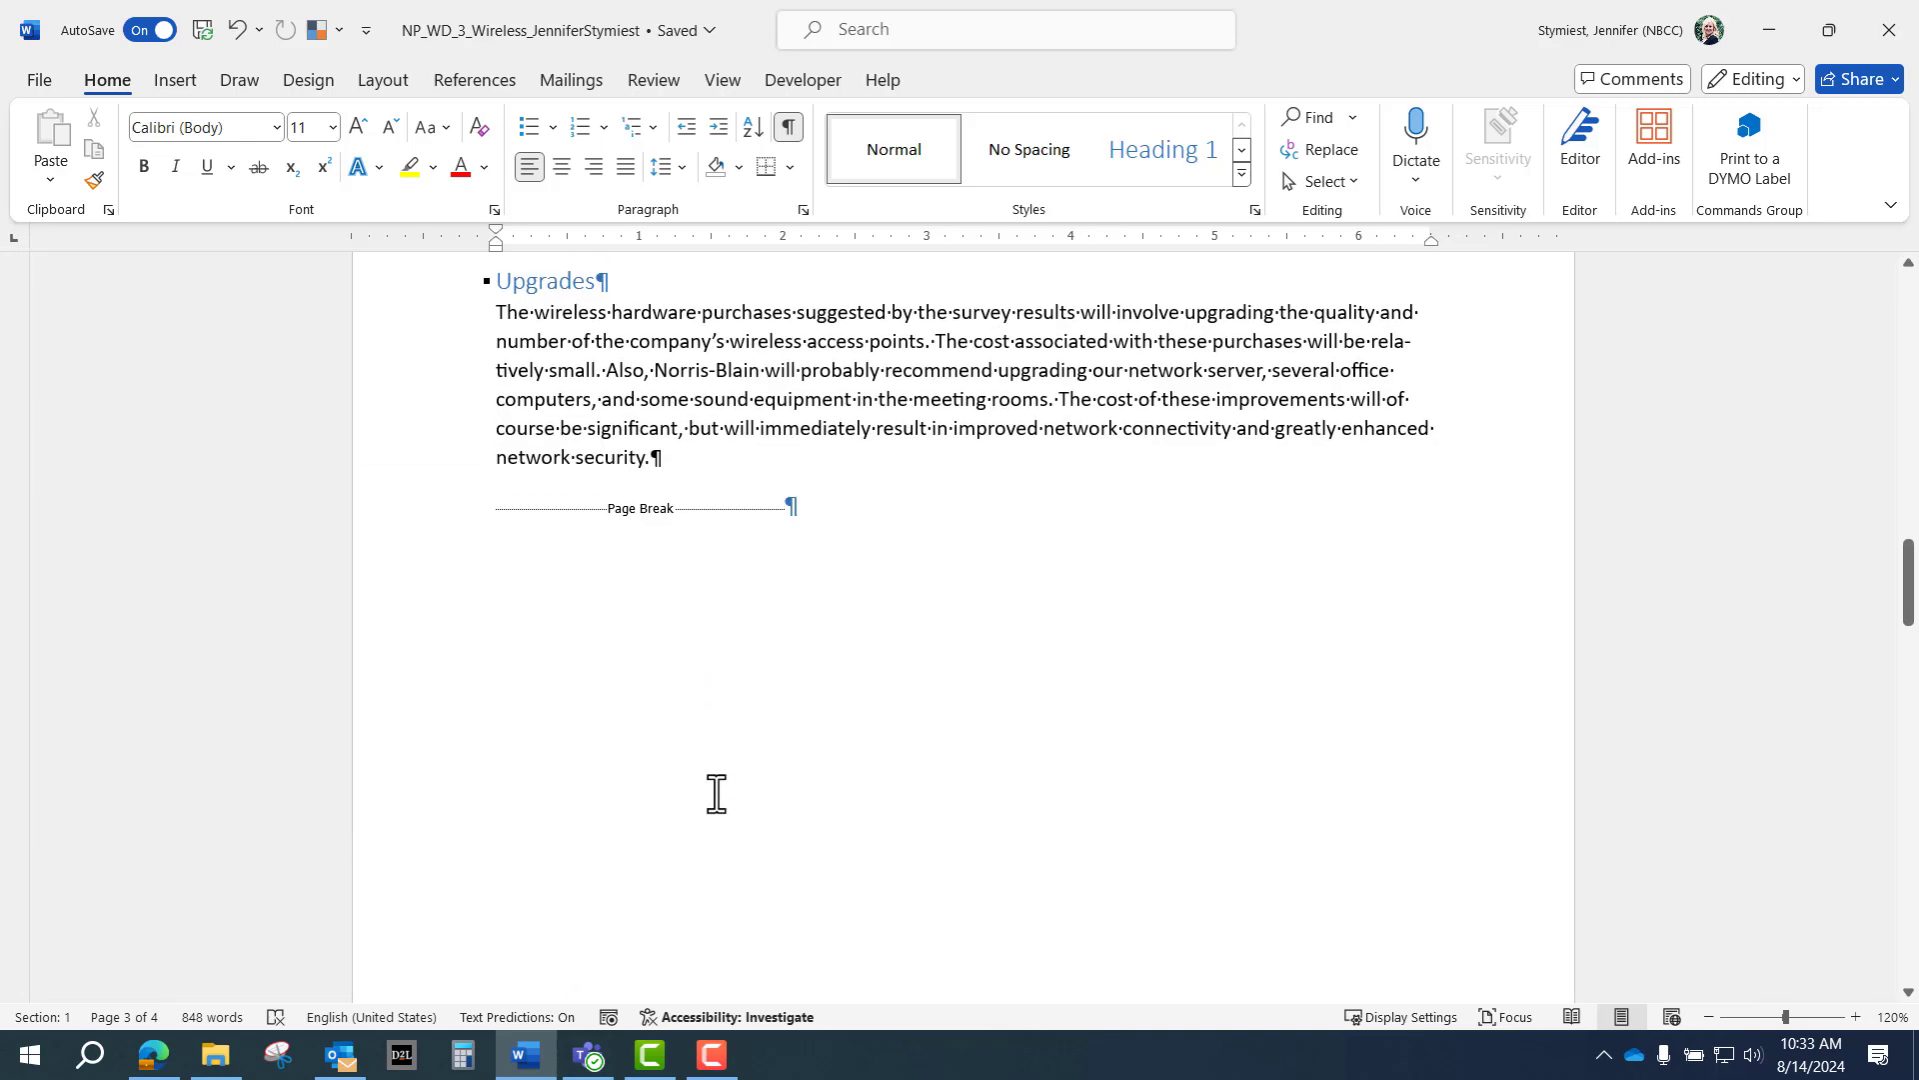
pyautogui.scroll(10, 716, 794)
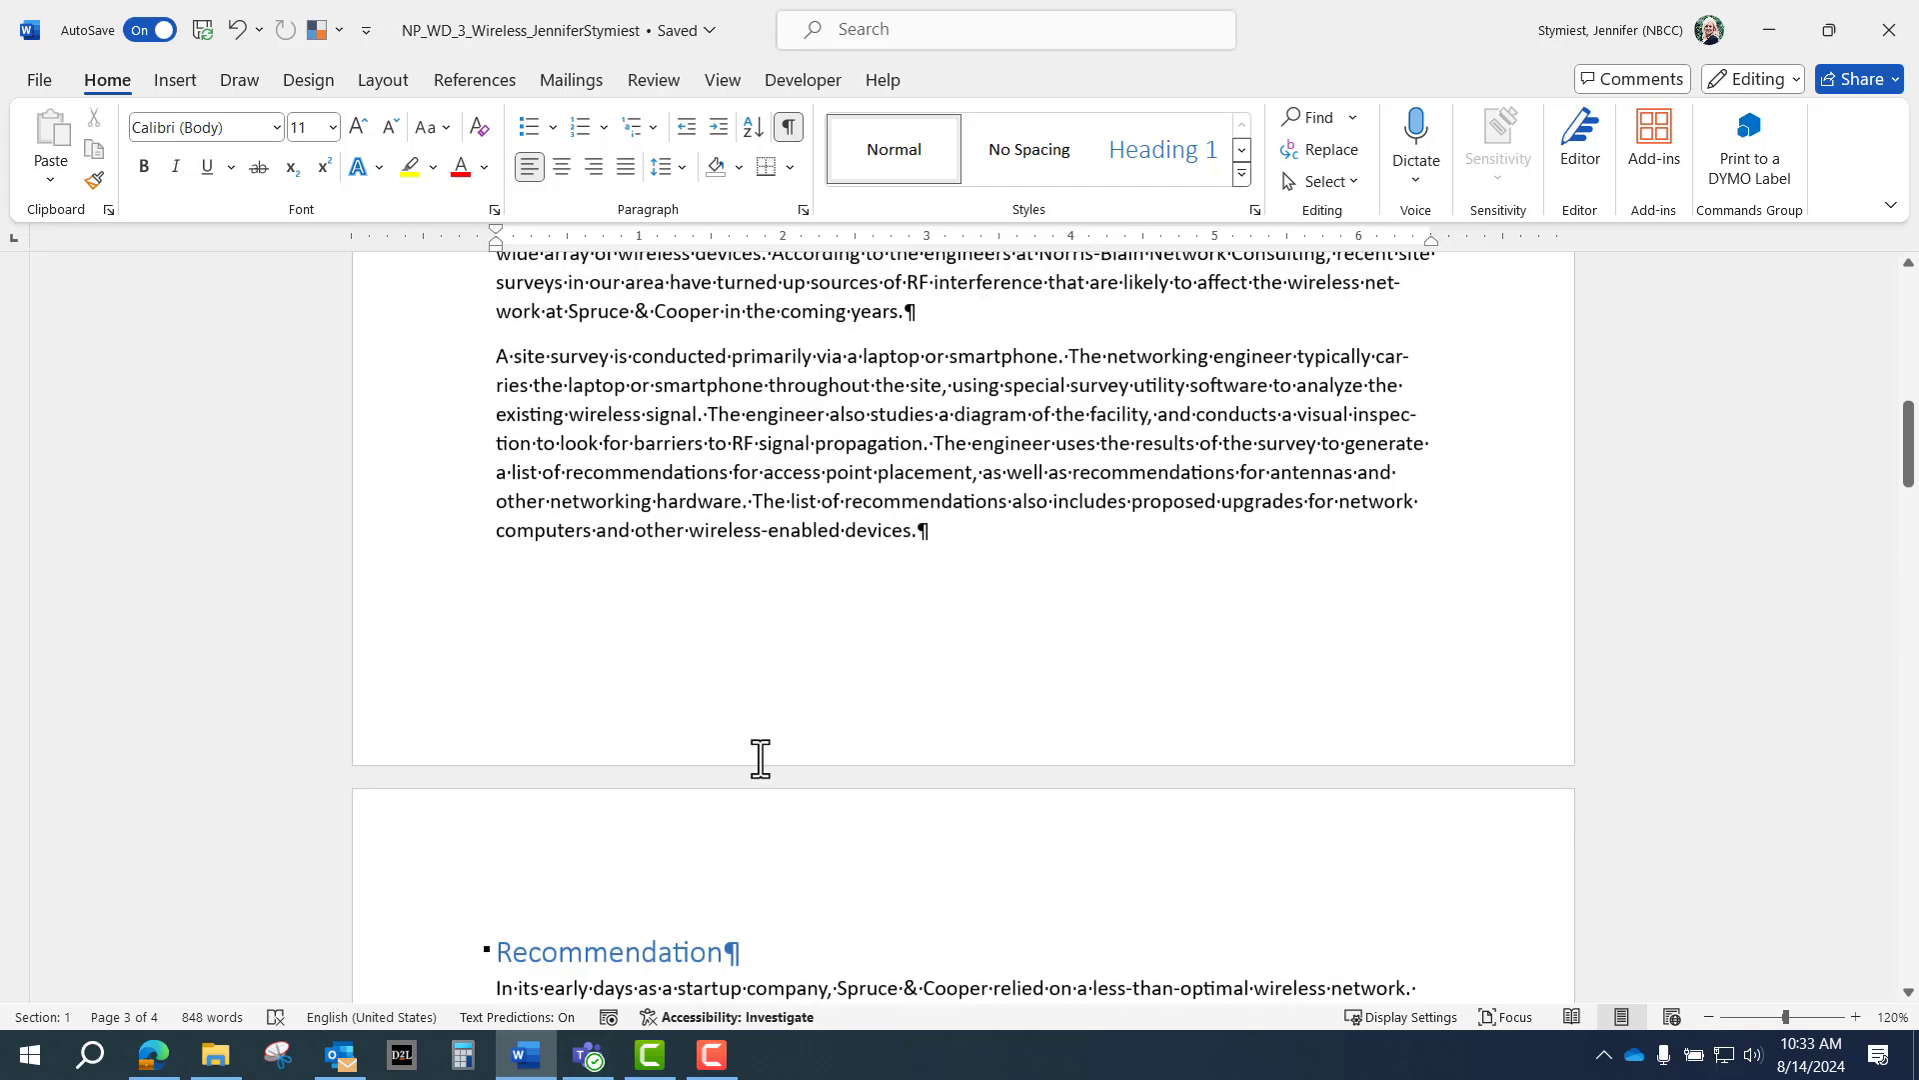
pyautogui.scroll(-2, 728, 648)
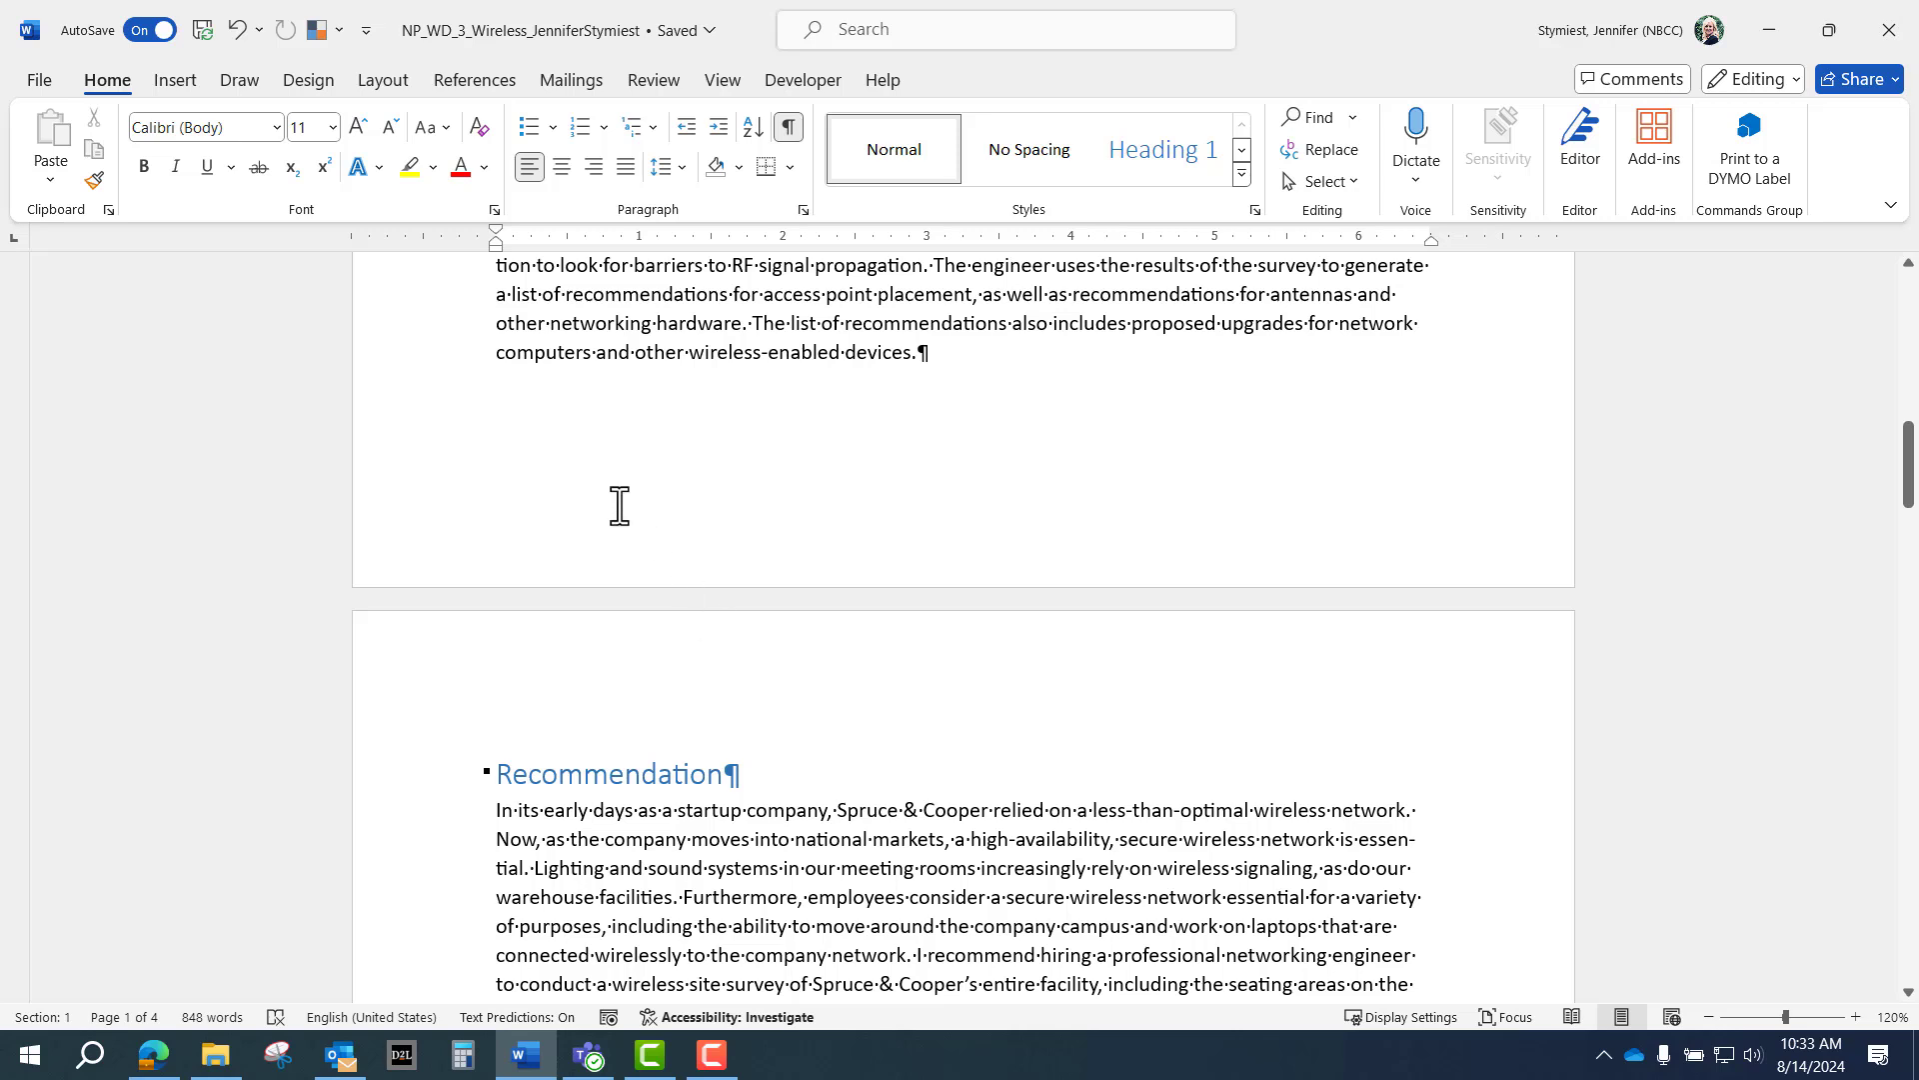
# Type the author's full name in the page 1 footer and add an empty line below it.
pyautogui.doubleClick(658, 538)
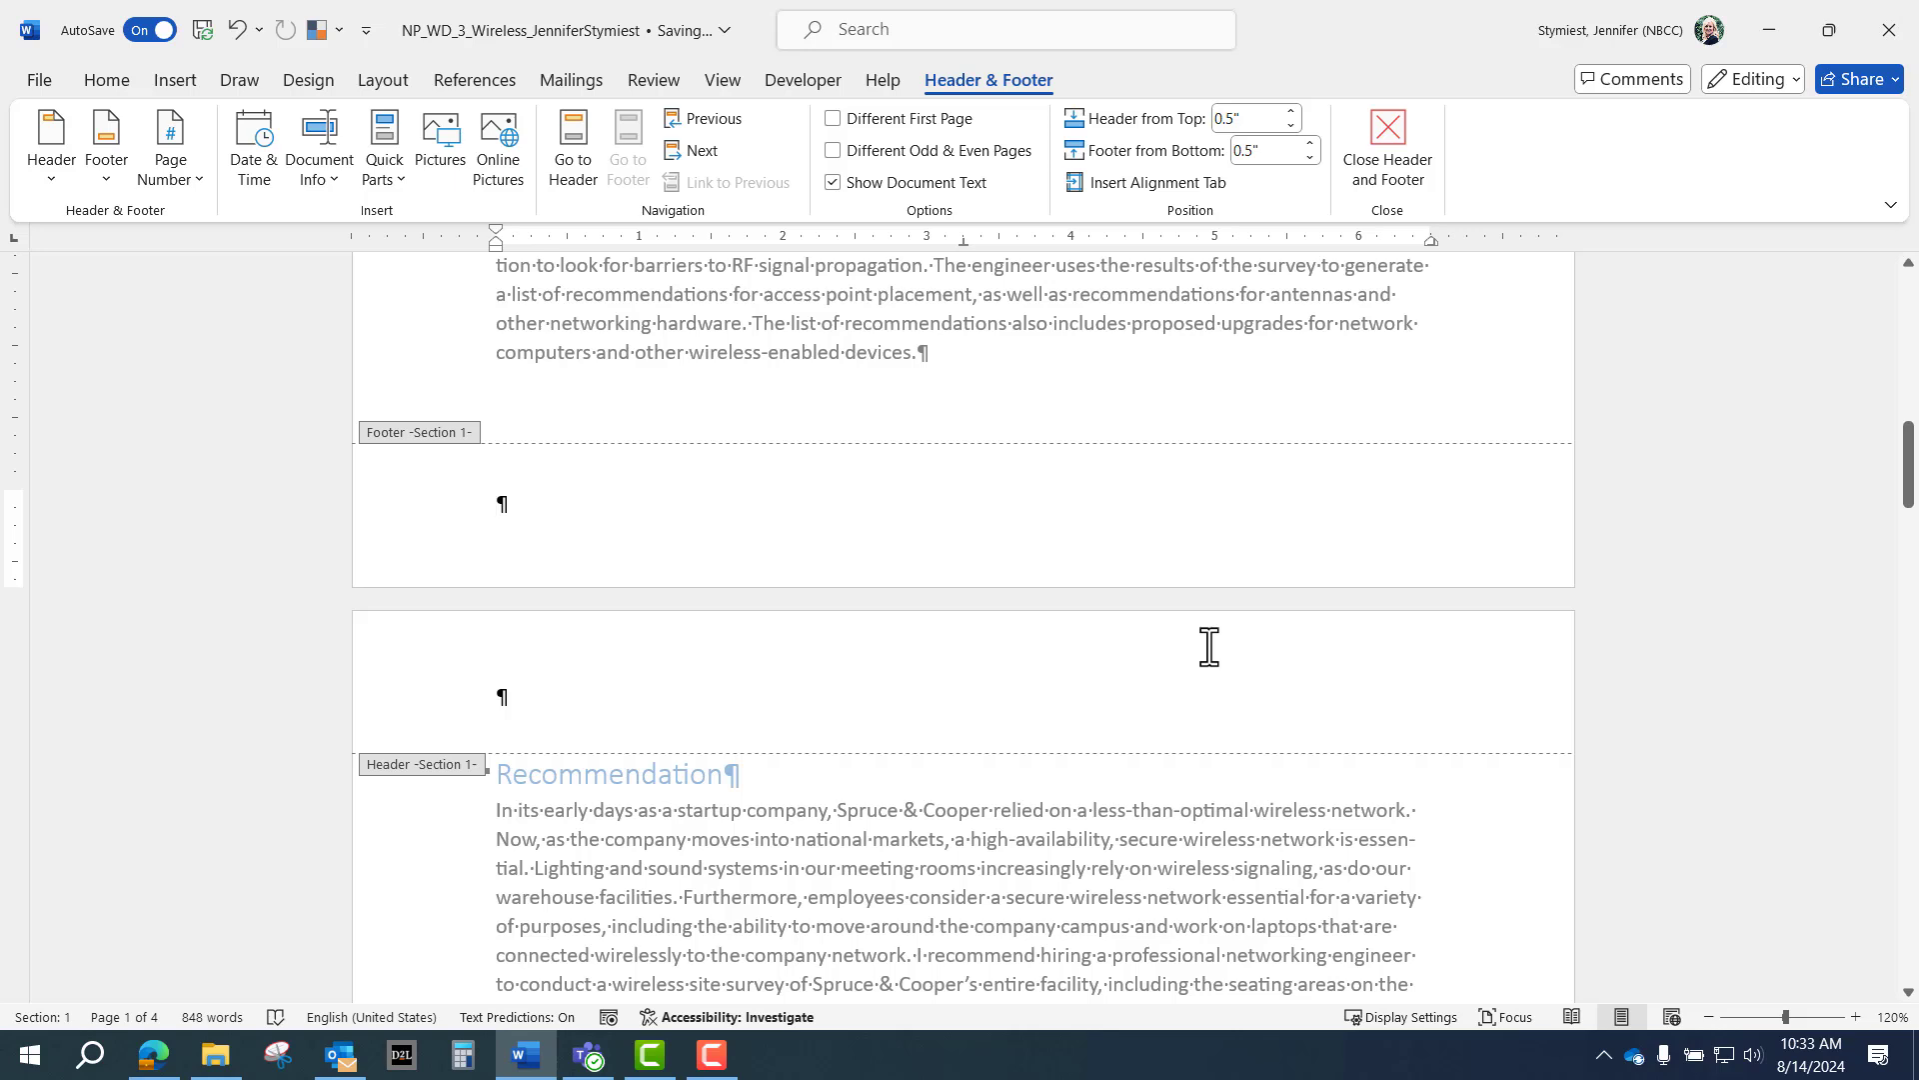
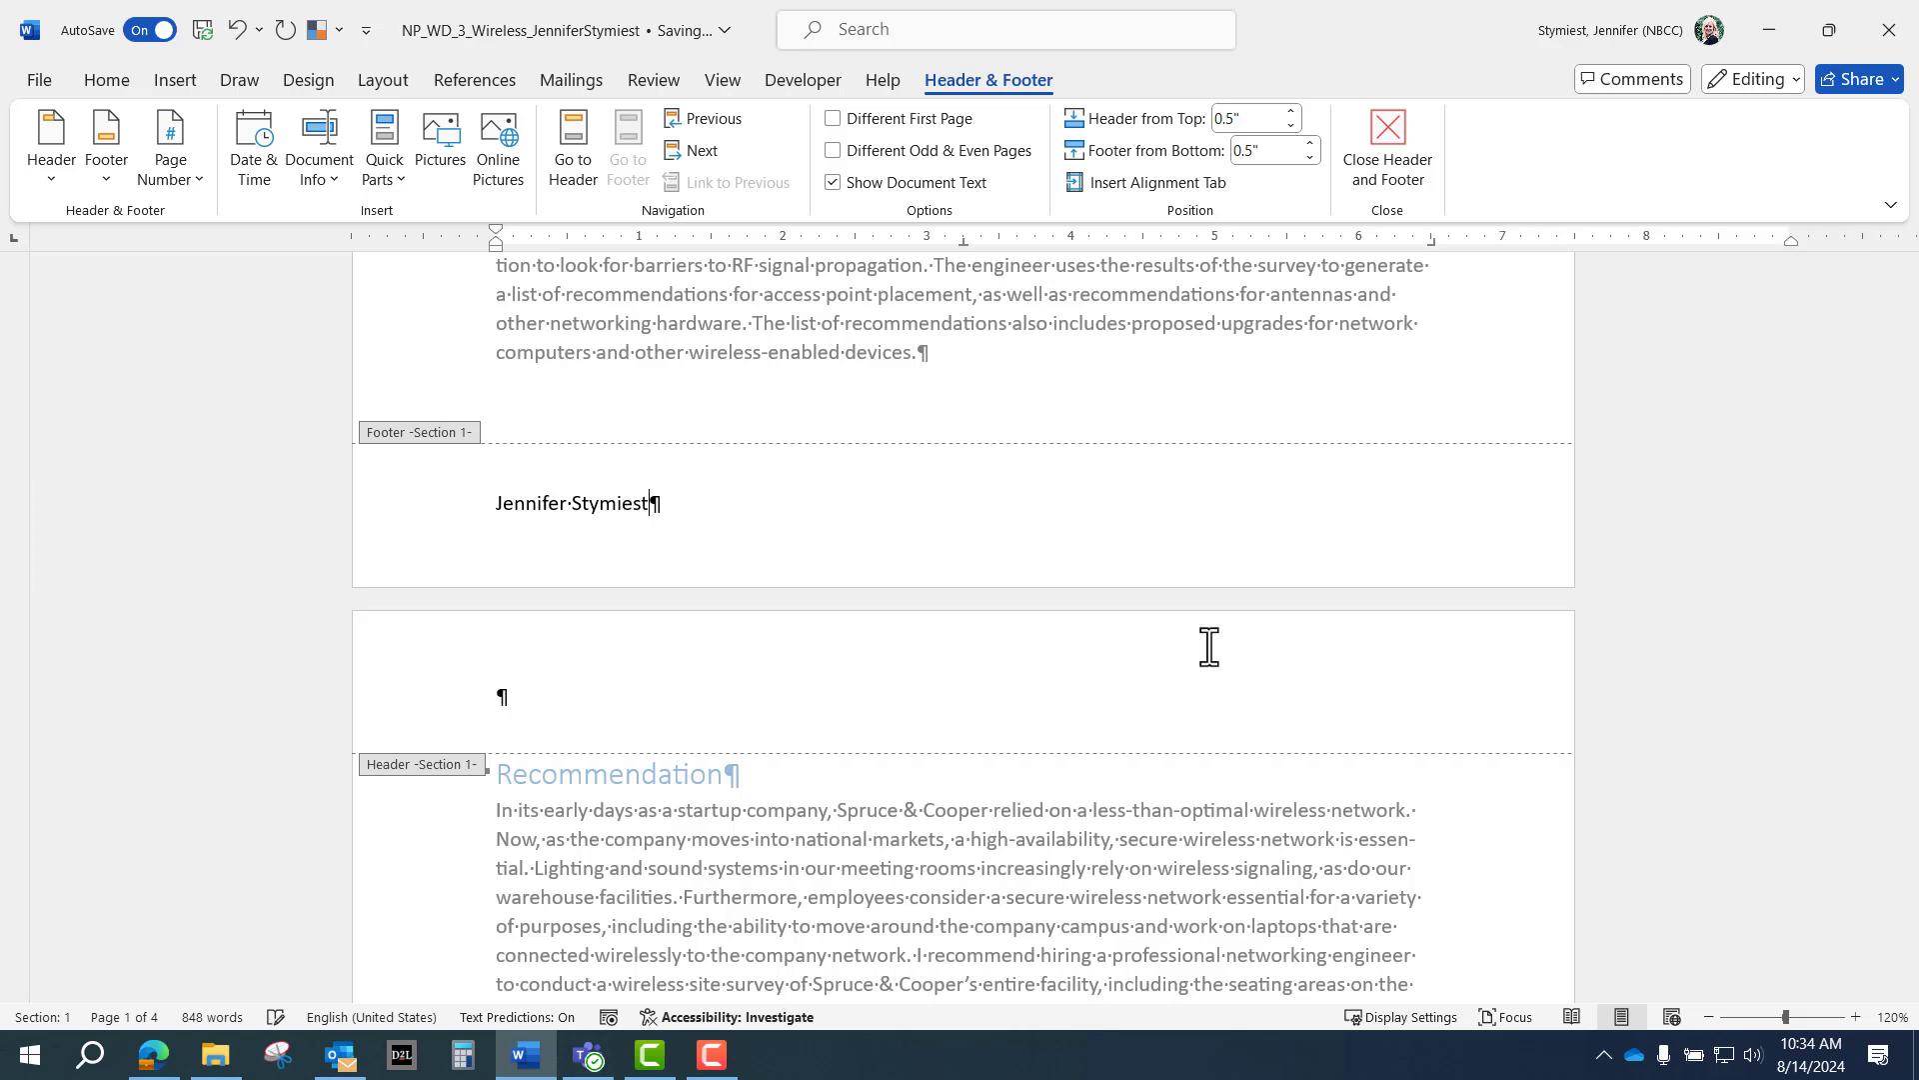
pyautogui.press('Return')
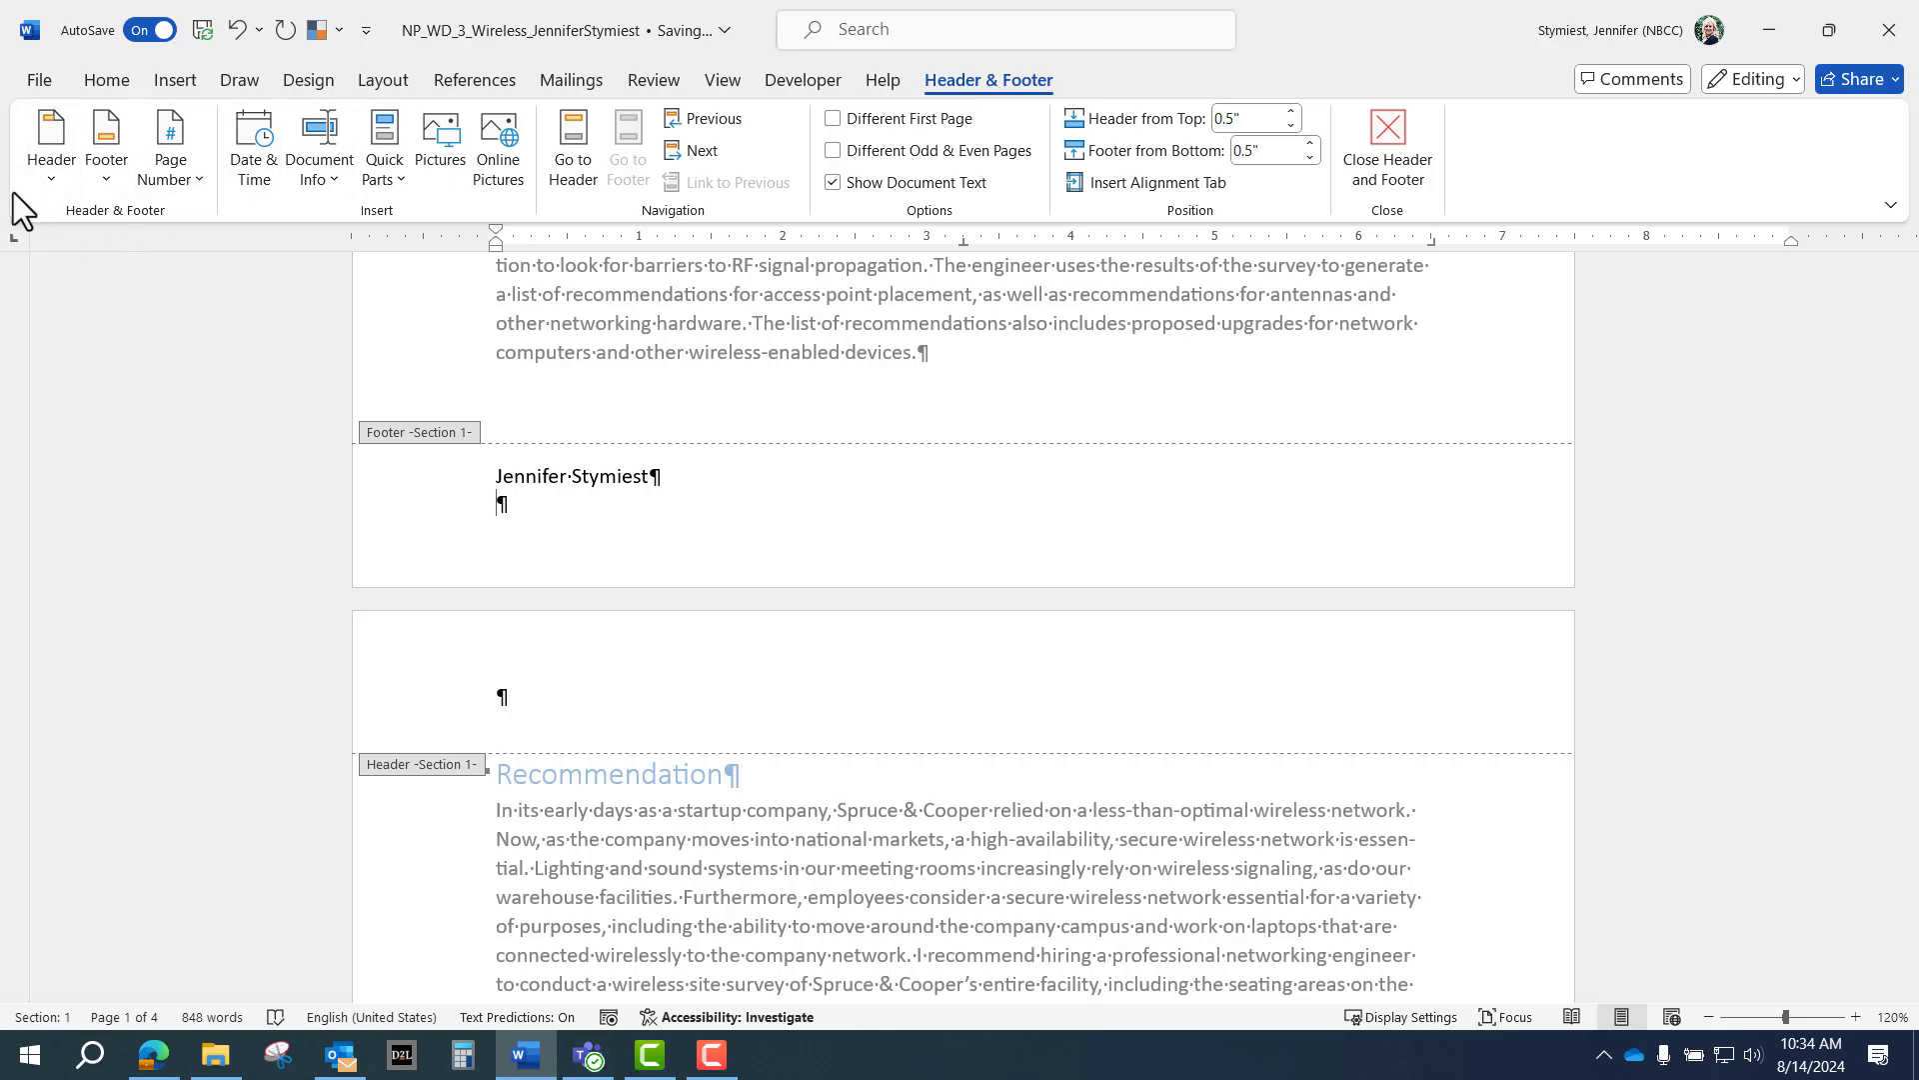
# Add an Accent Bar 2 'Page | 1' page number under the name, then go to the Section 2 footer.
pyautogui.click(174, 170)
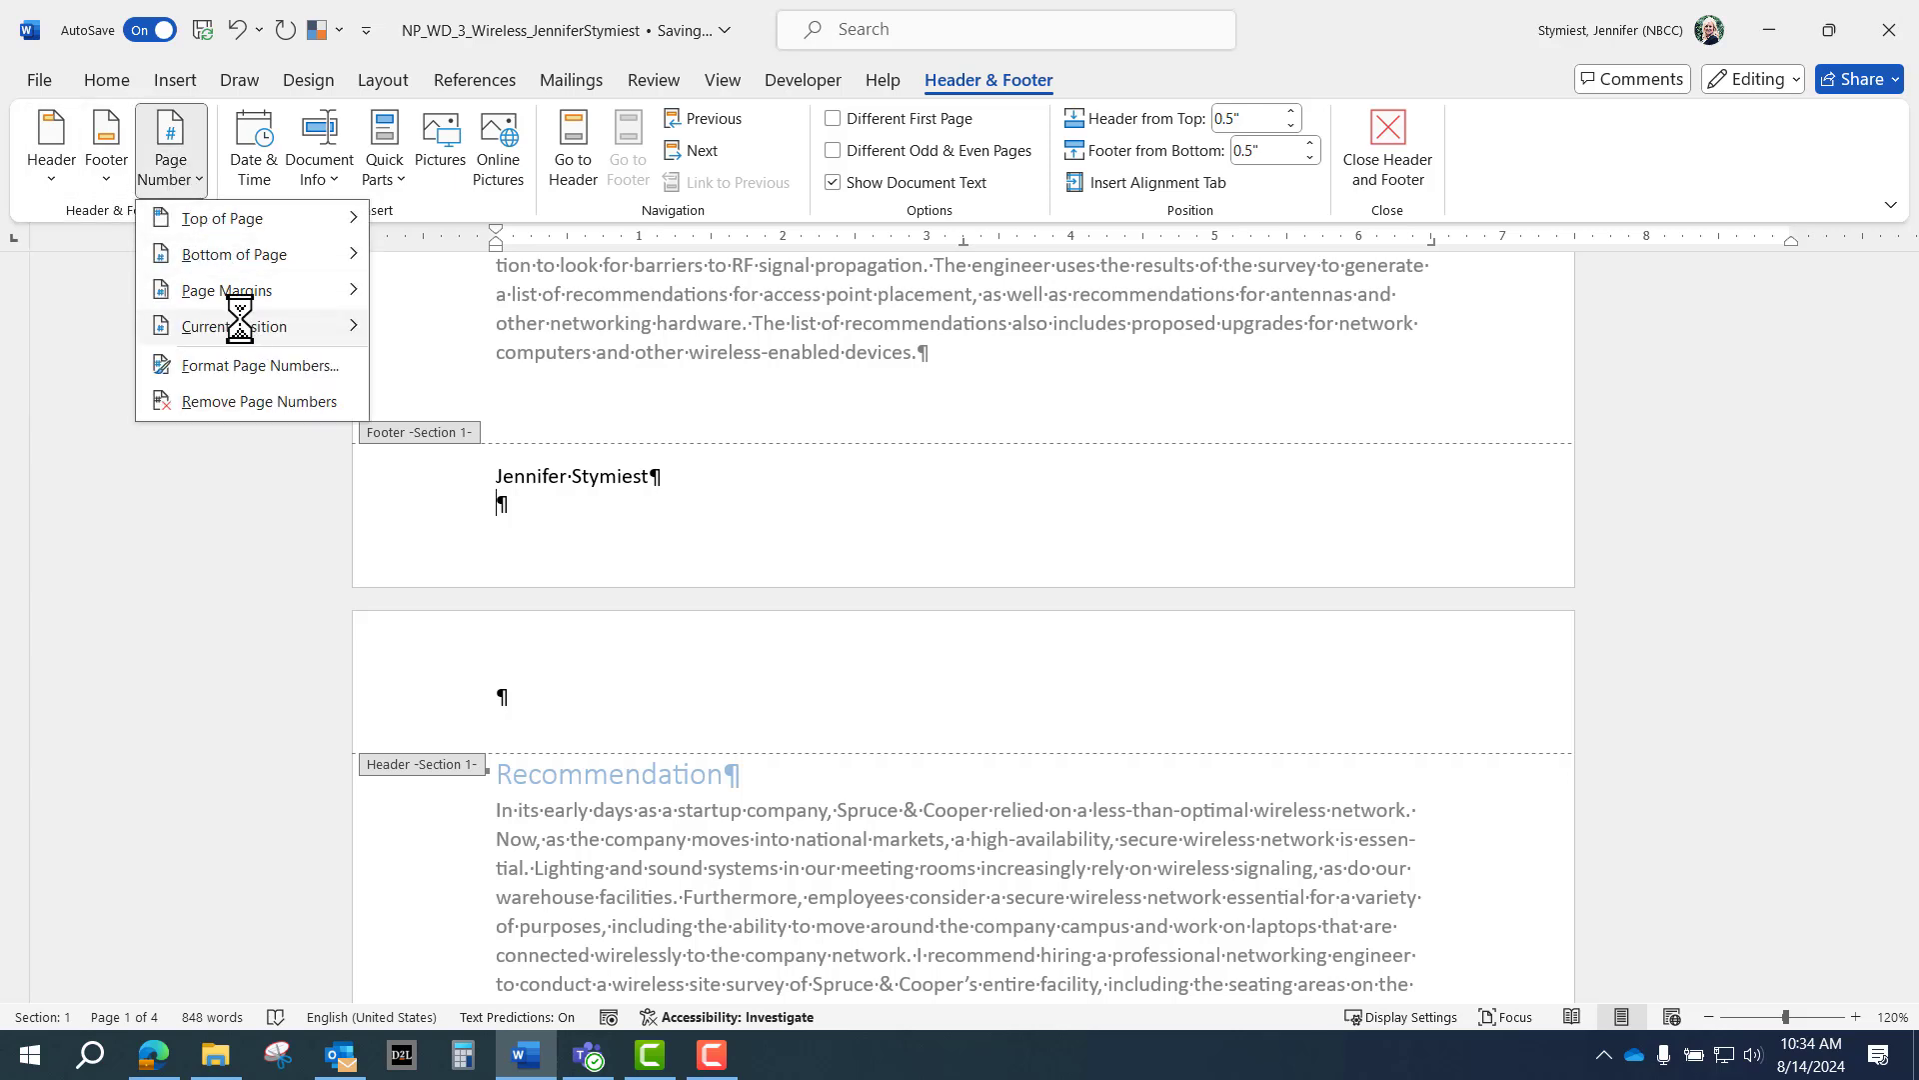
pyautogui.moveTo(240, 318)
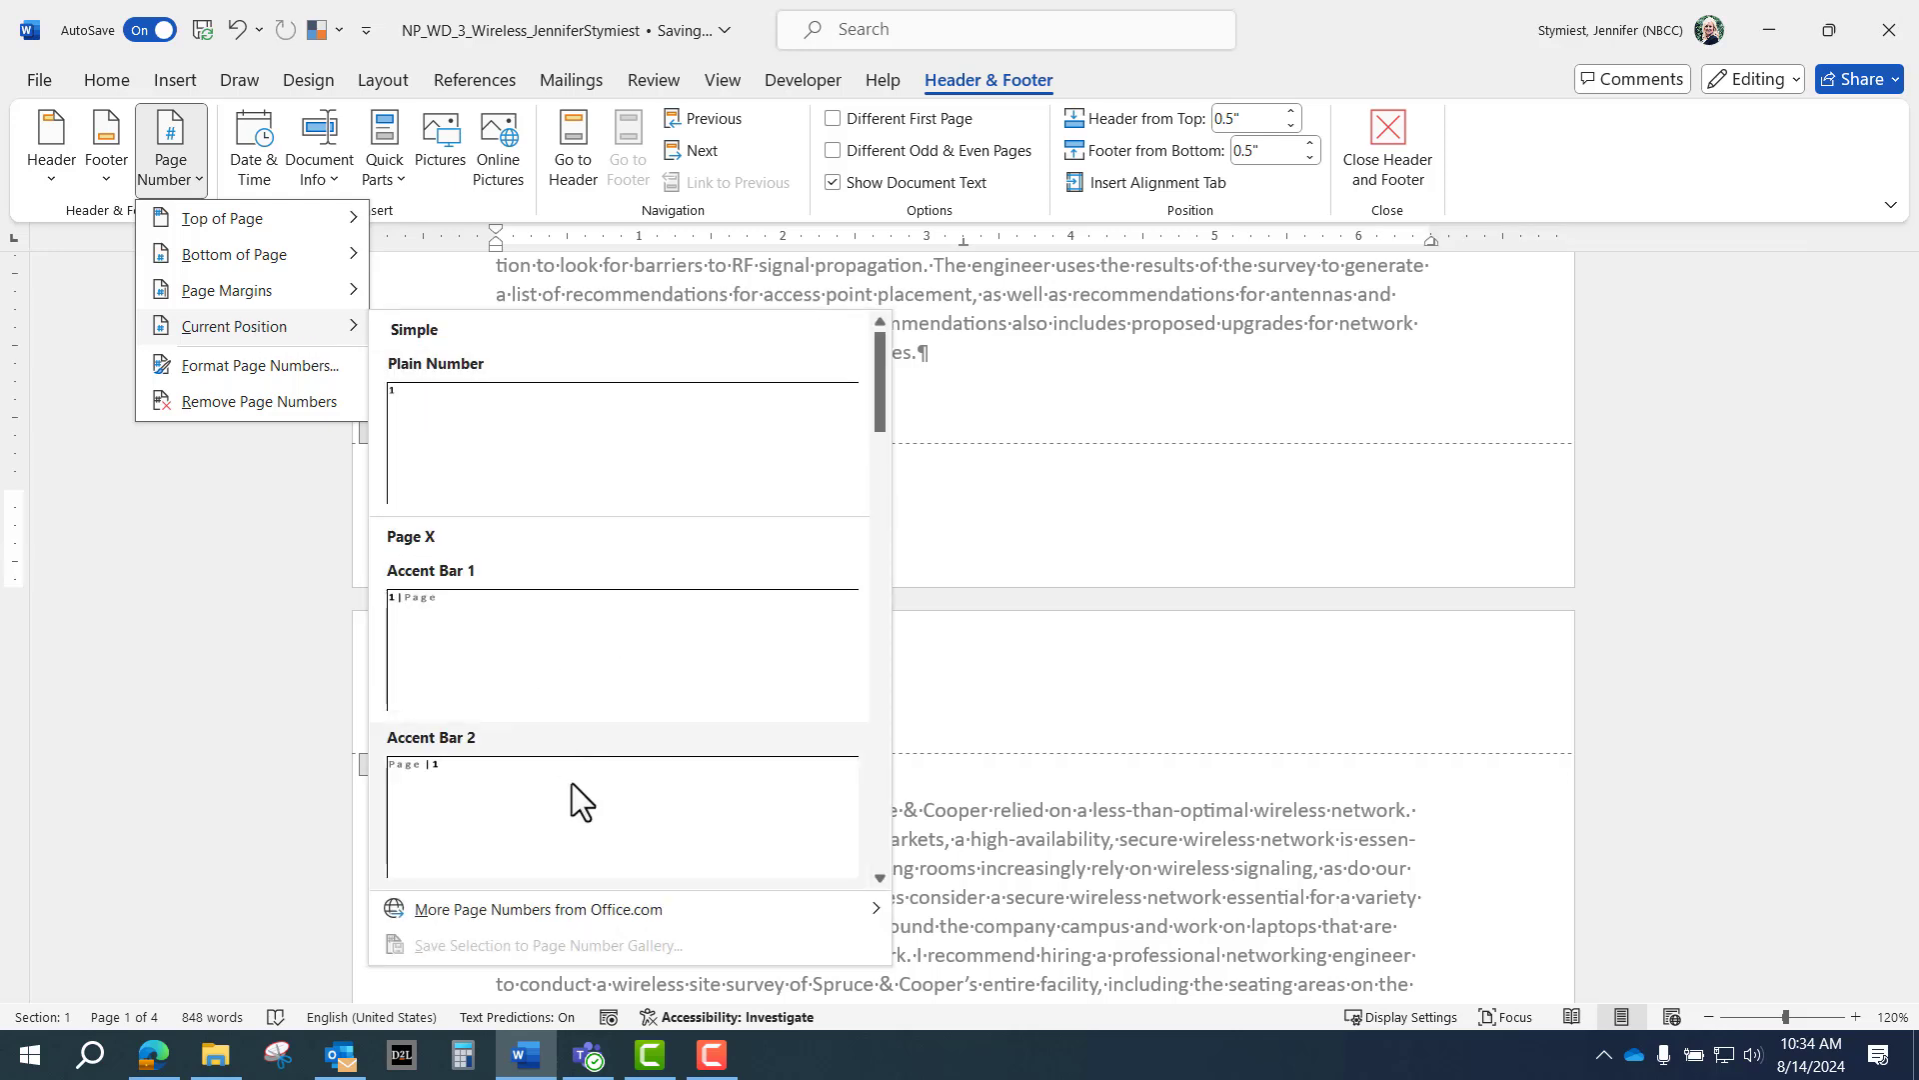
pyautogui.click(540, 788)
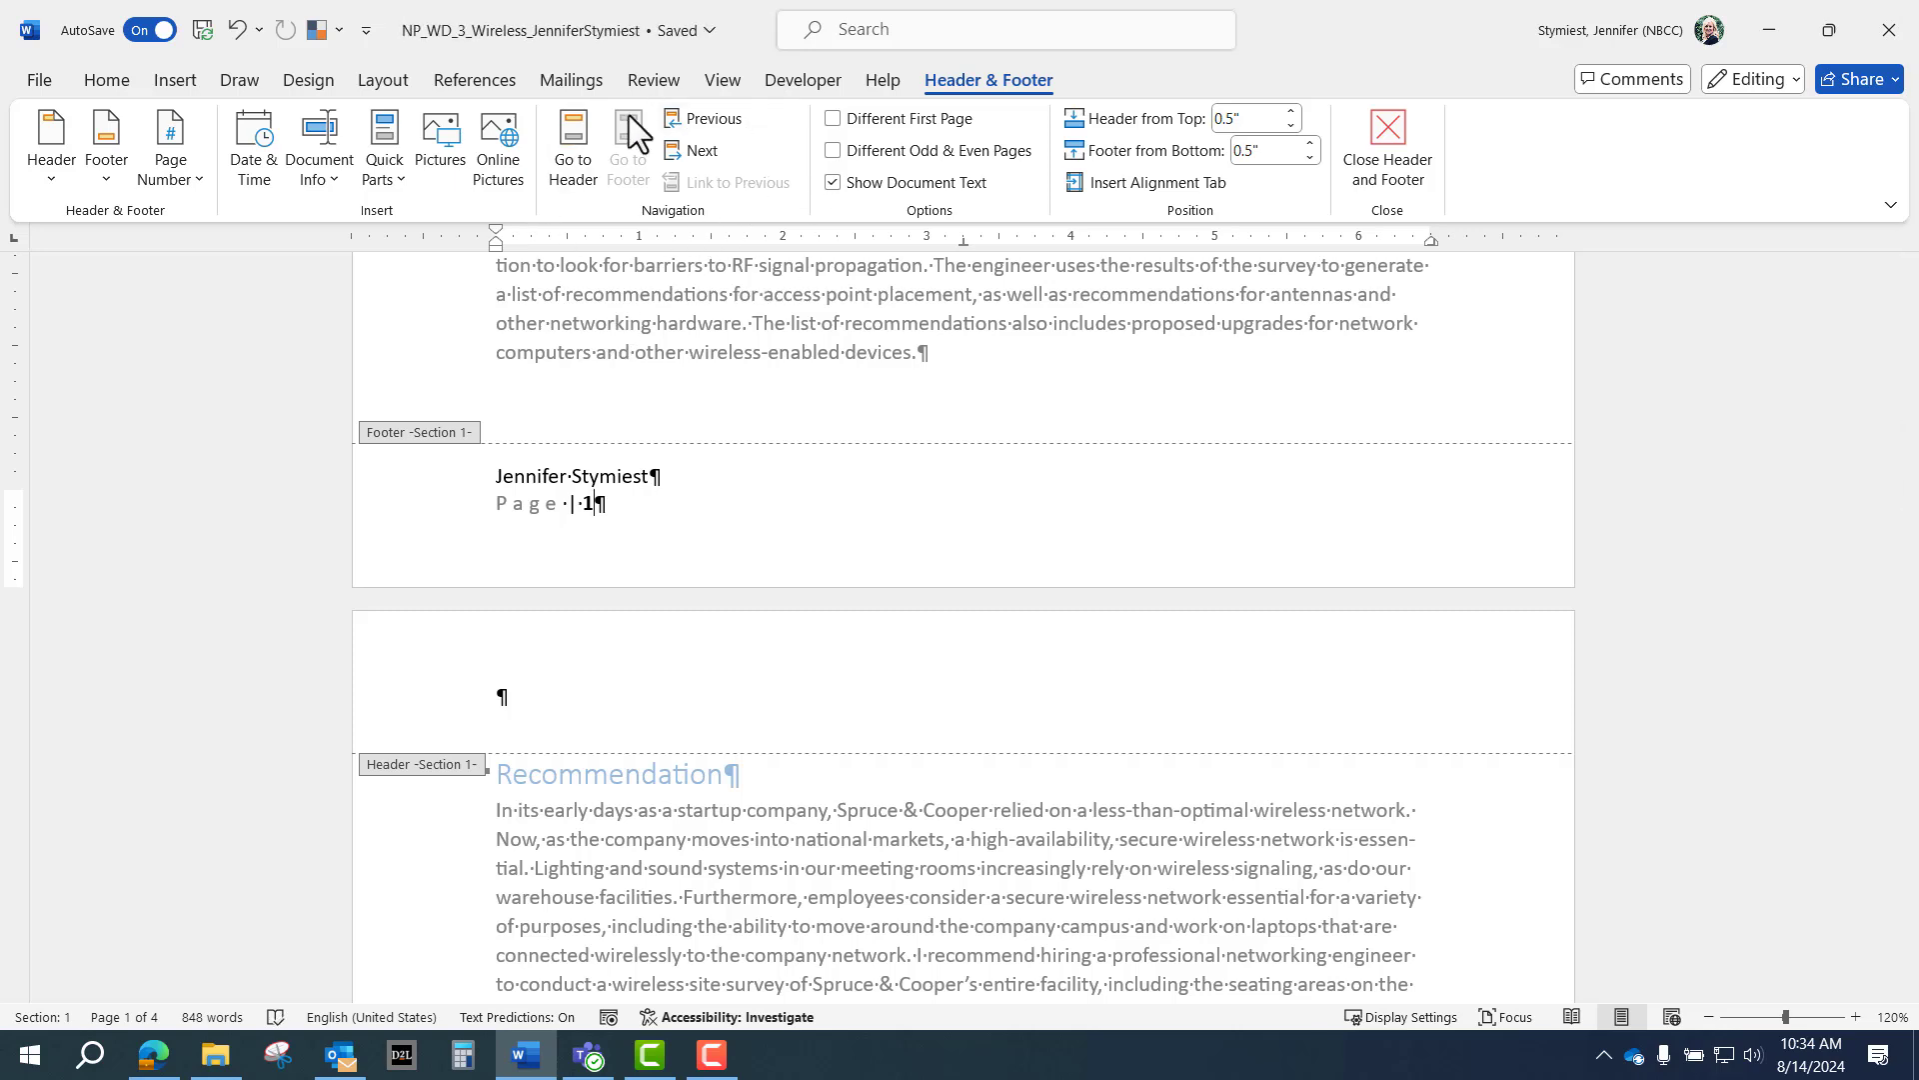
pyautogui.click(701, 153)
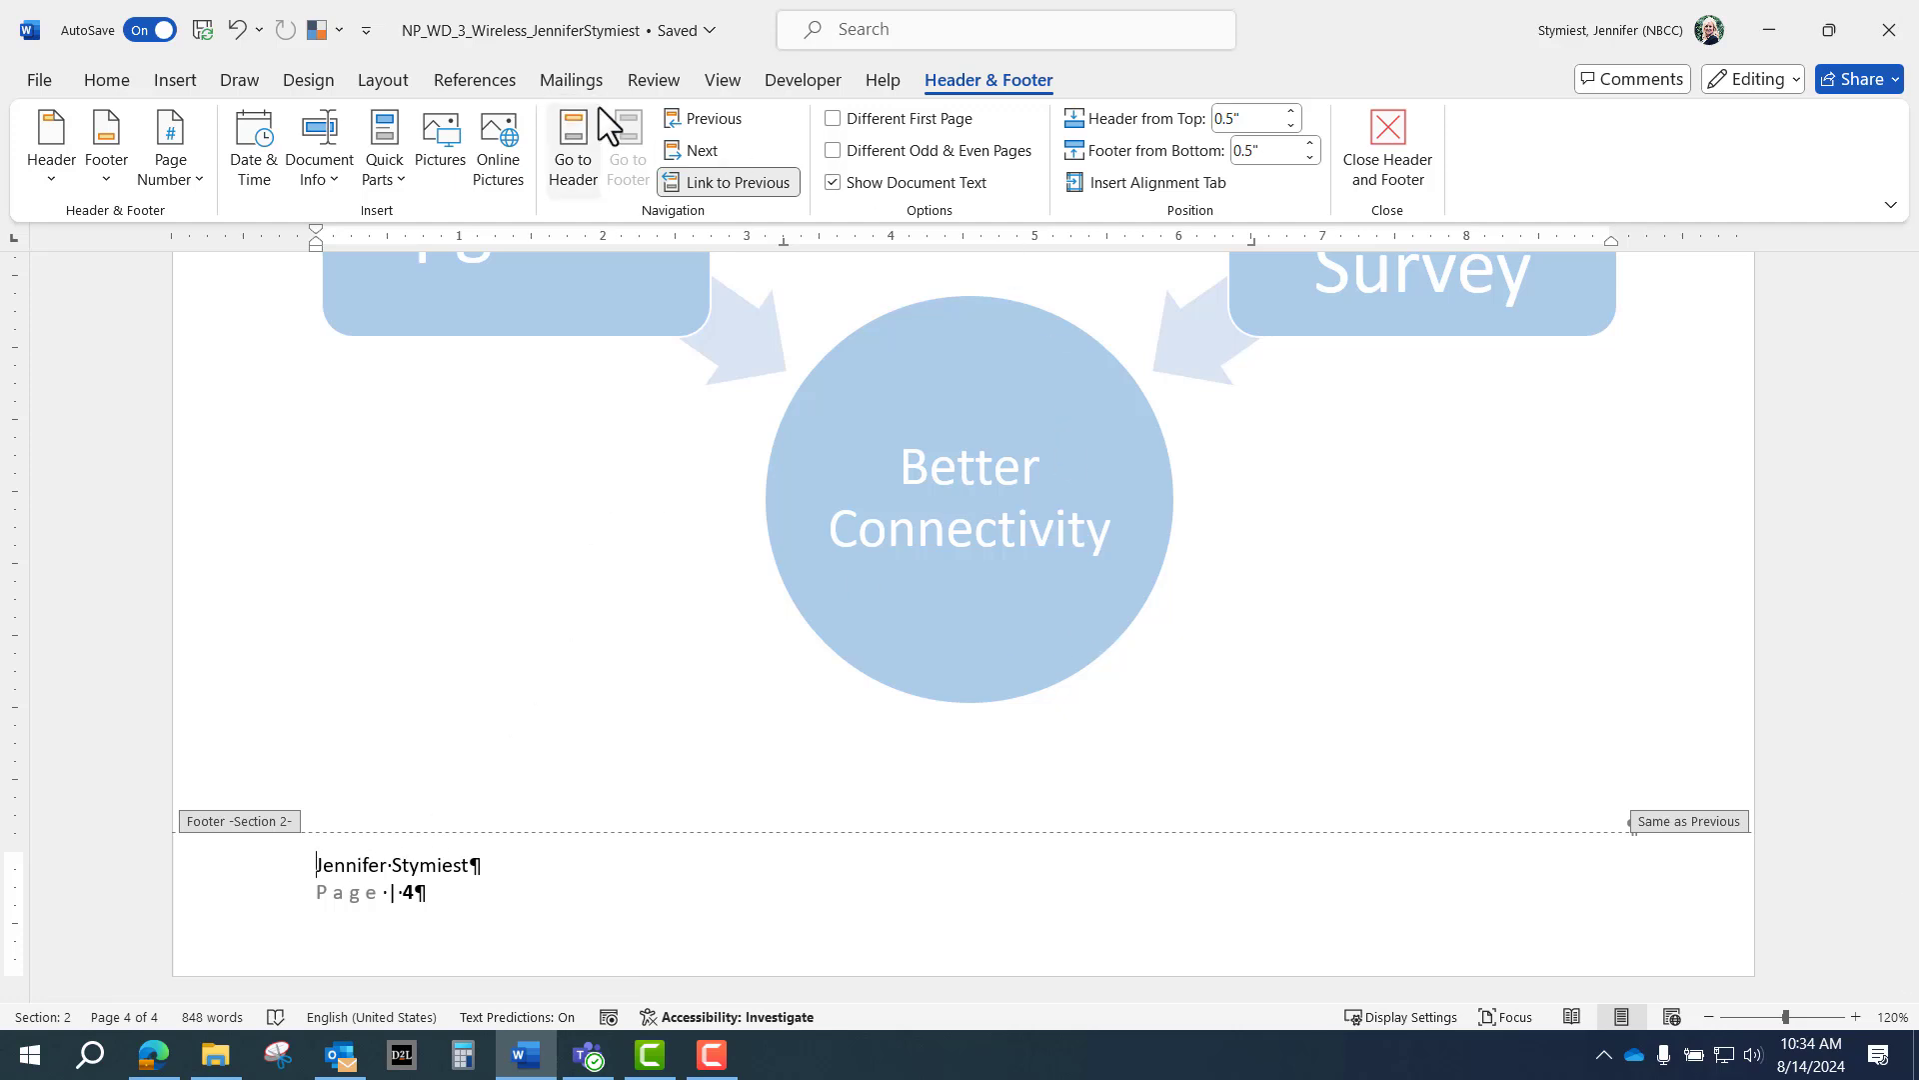
# Unlink the Section 2 header from the previous section, then go to the Section 1 header on page 3.
pyautogui.click(570, 155)
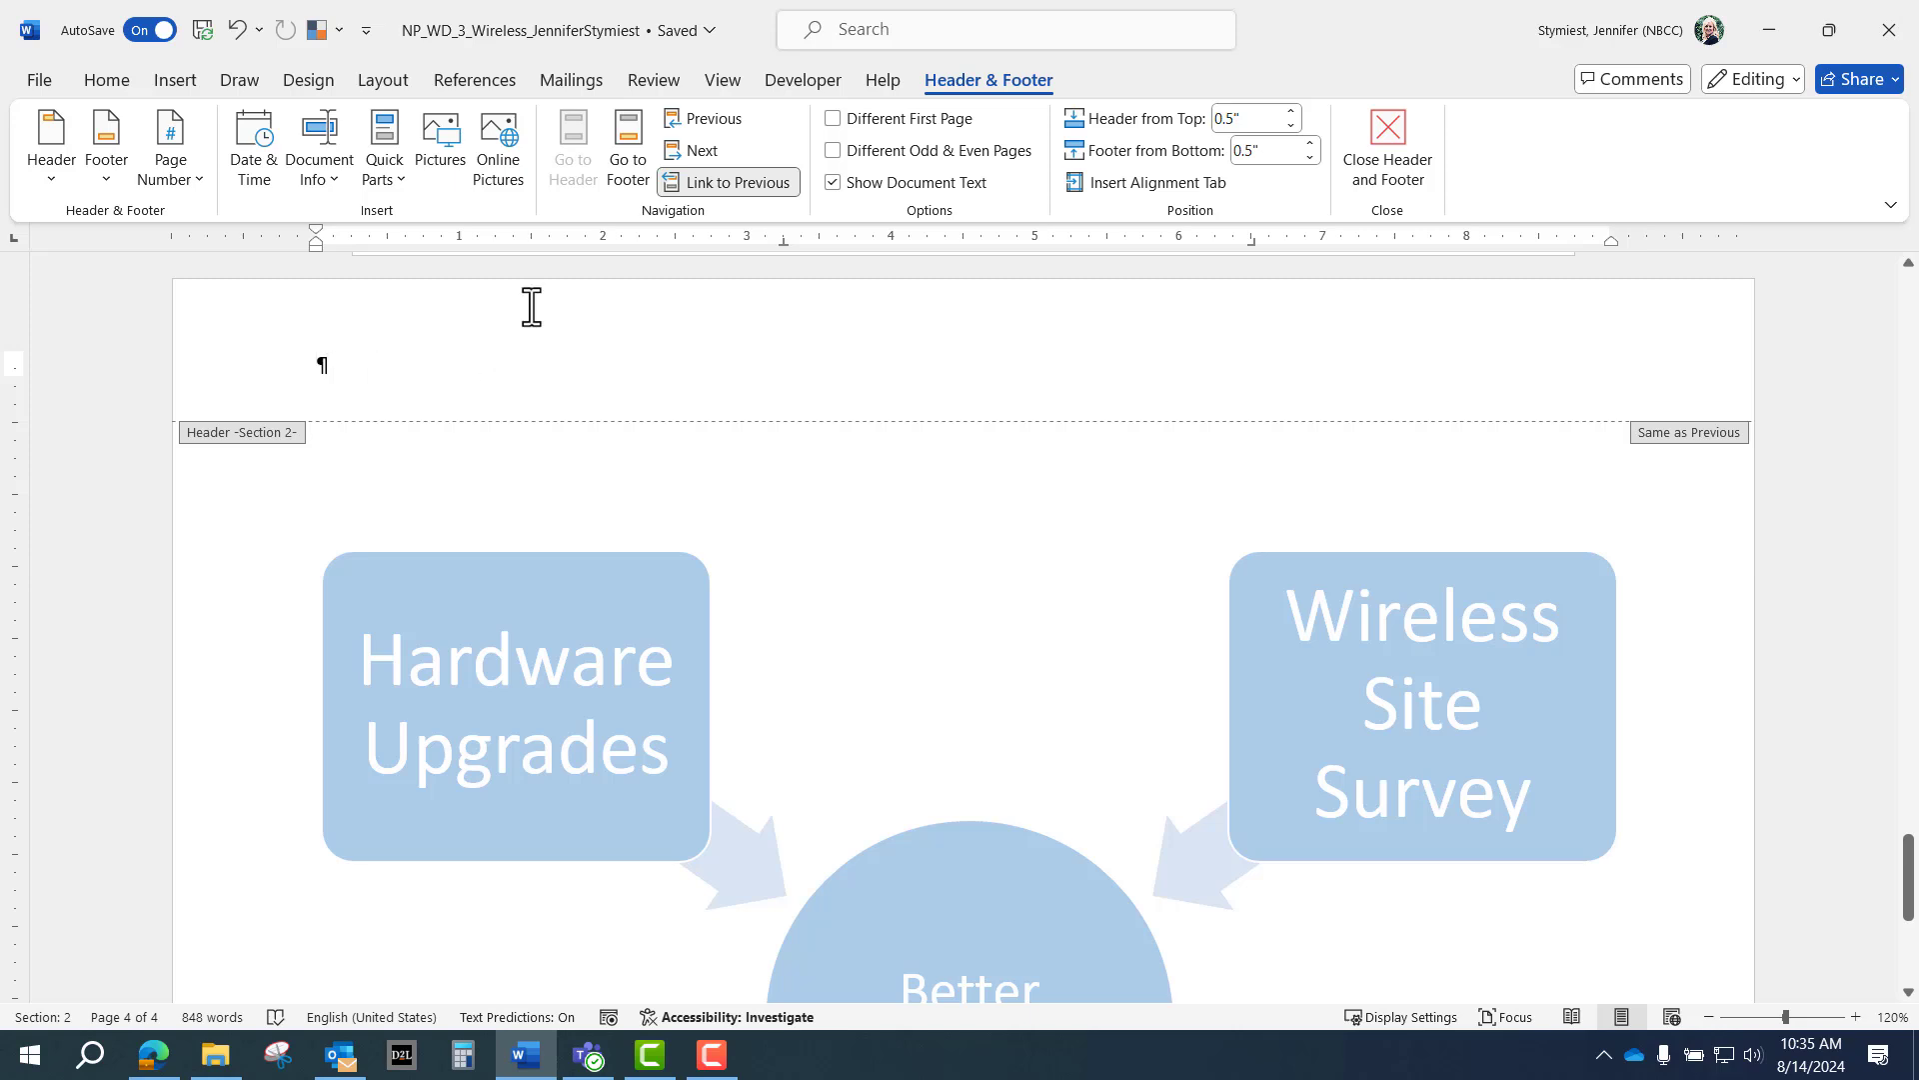
pyautogui.click(764, 184)
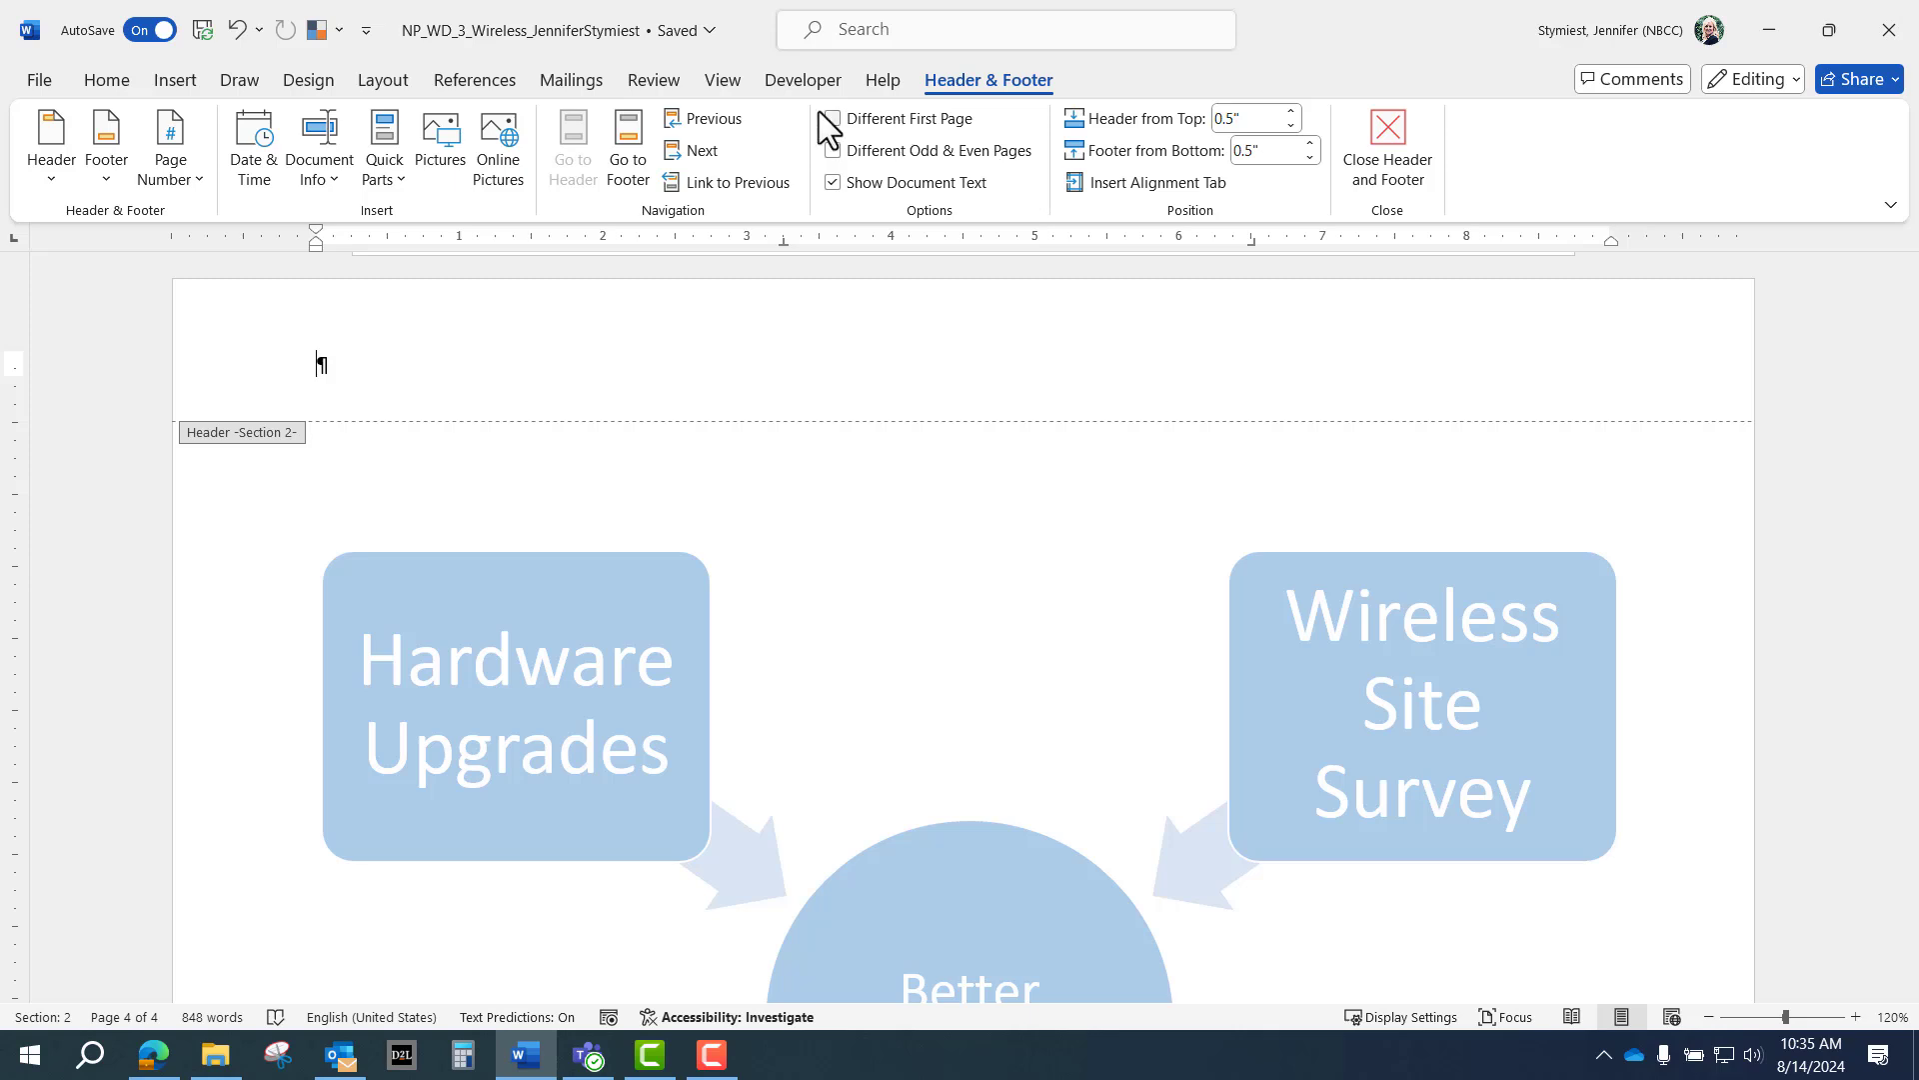
pyautogui.click(704, 117)
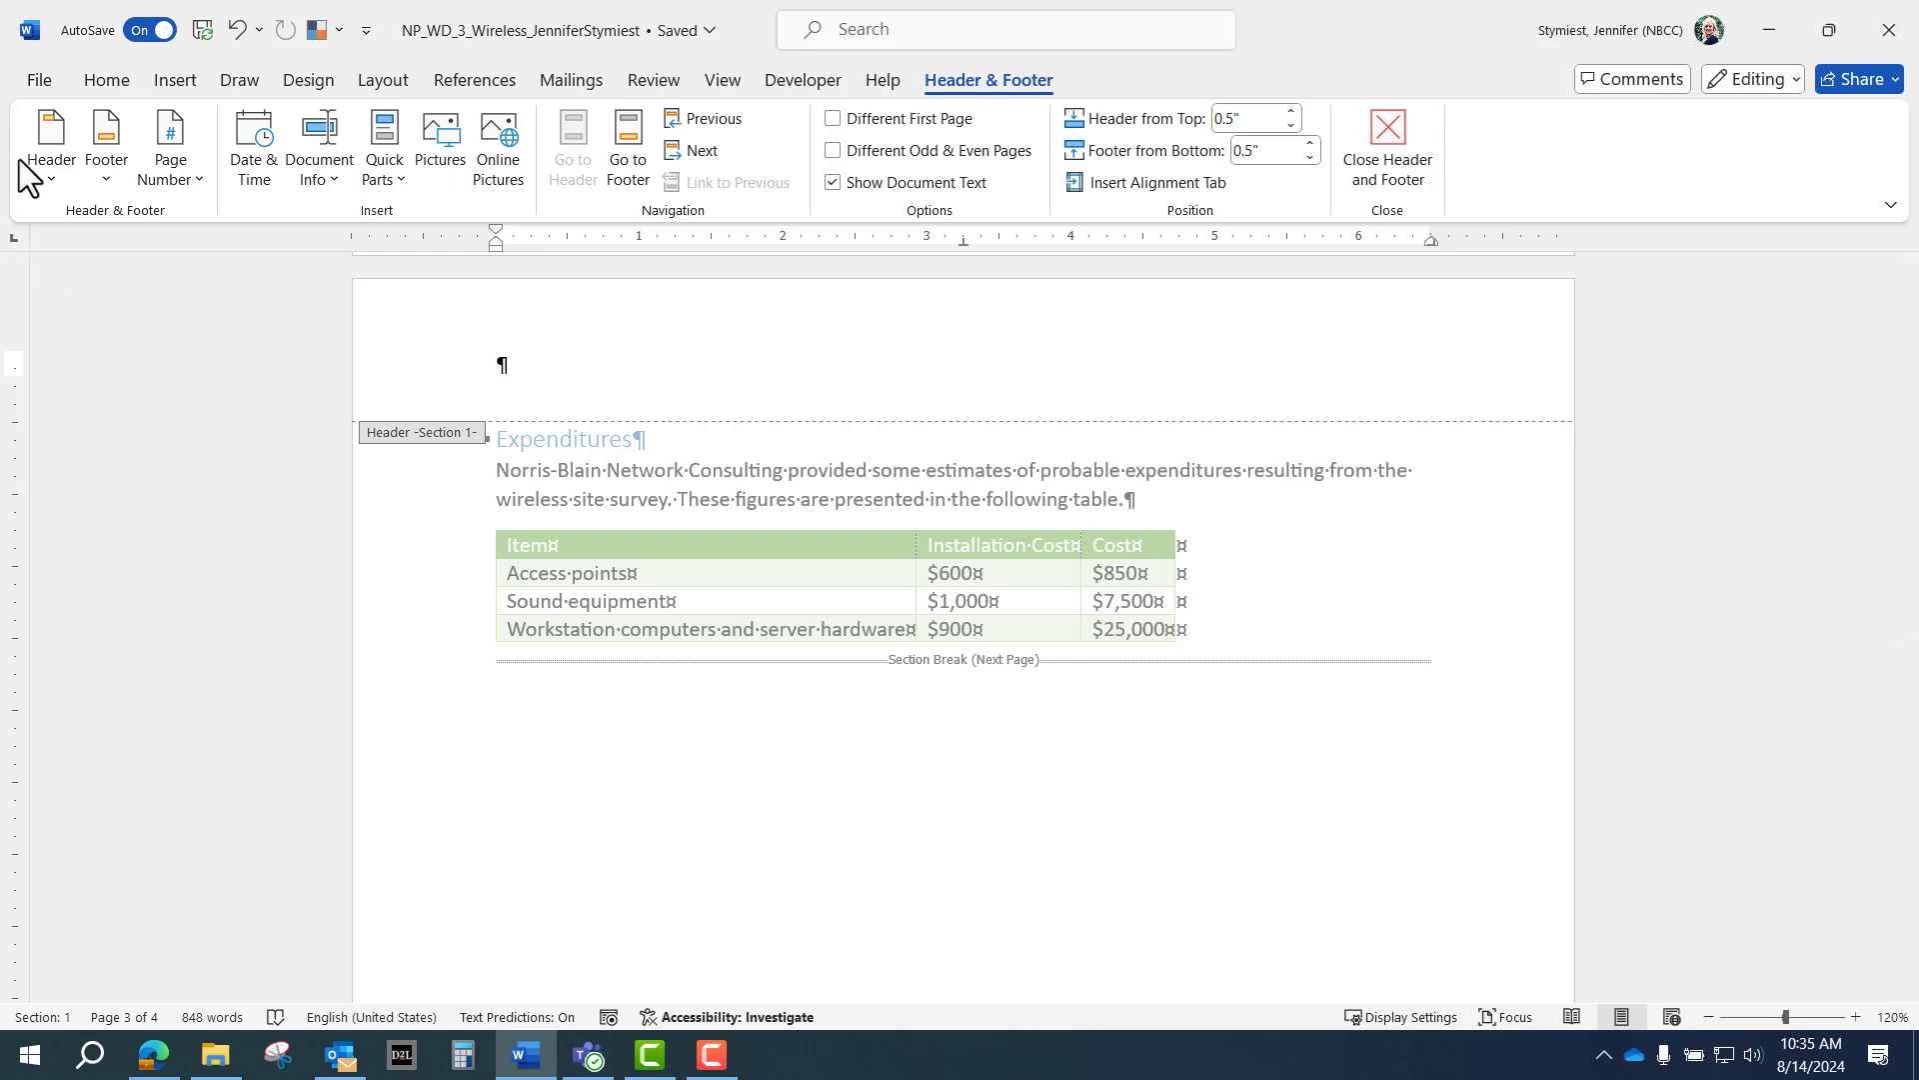
# Apply the Grid header titled 'Recommendations for the Wireless Network at Spruce & Cooper'.
pyautogui.click(48, 171)
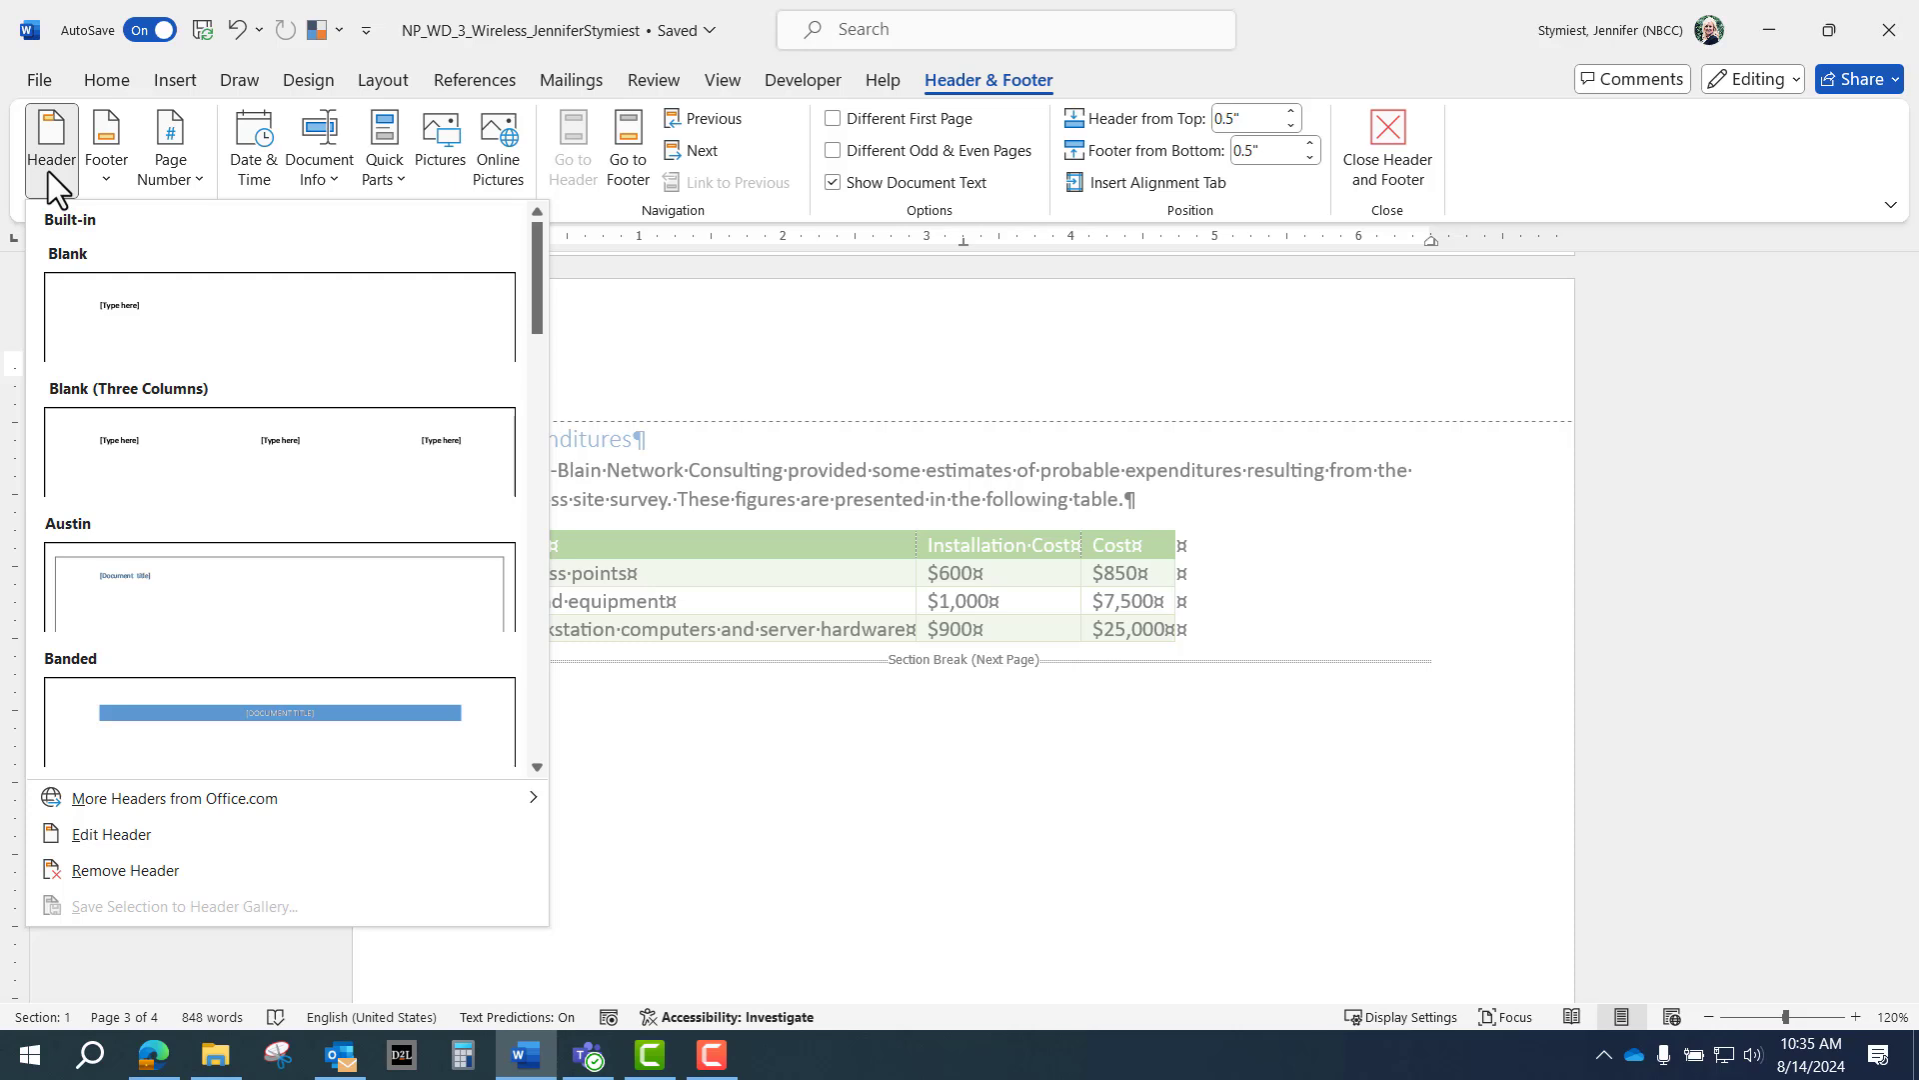
pyautogui.scroll(-5, 254, 472)
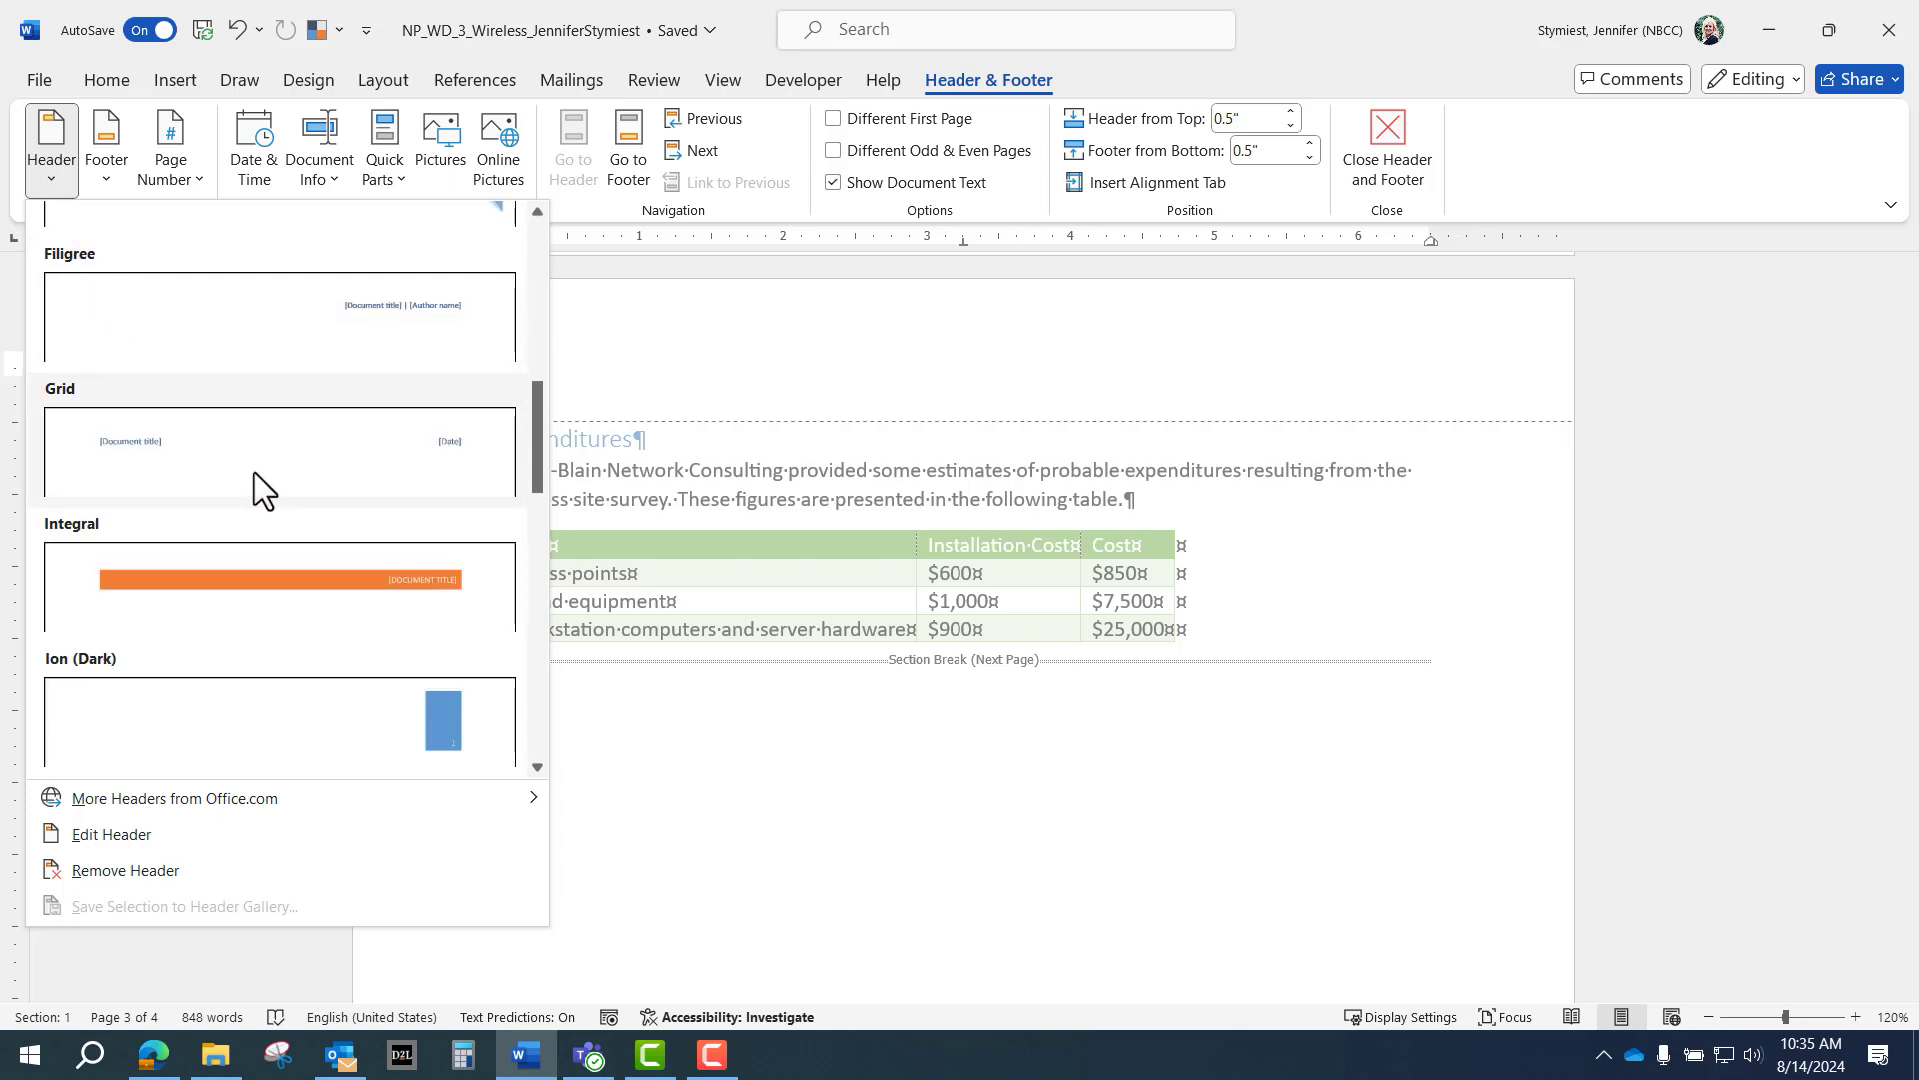
pyautogui.click(248, 443)
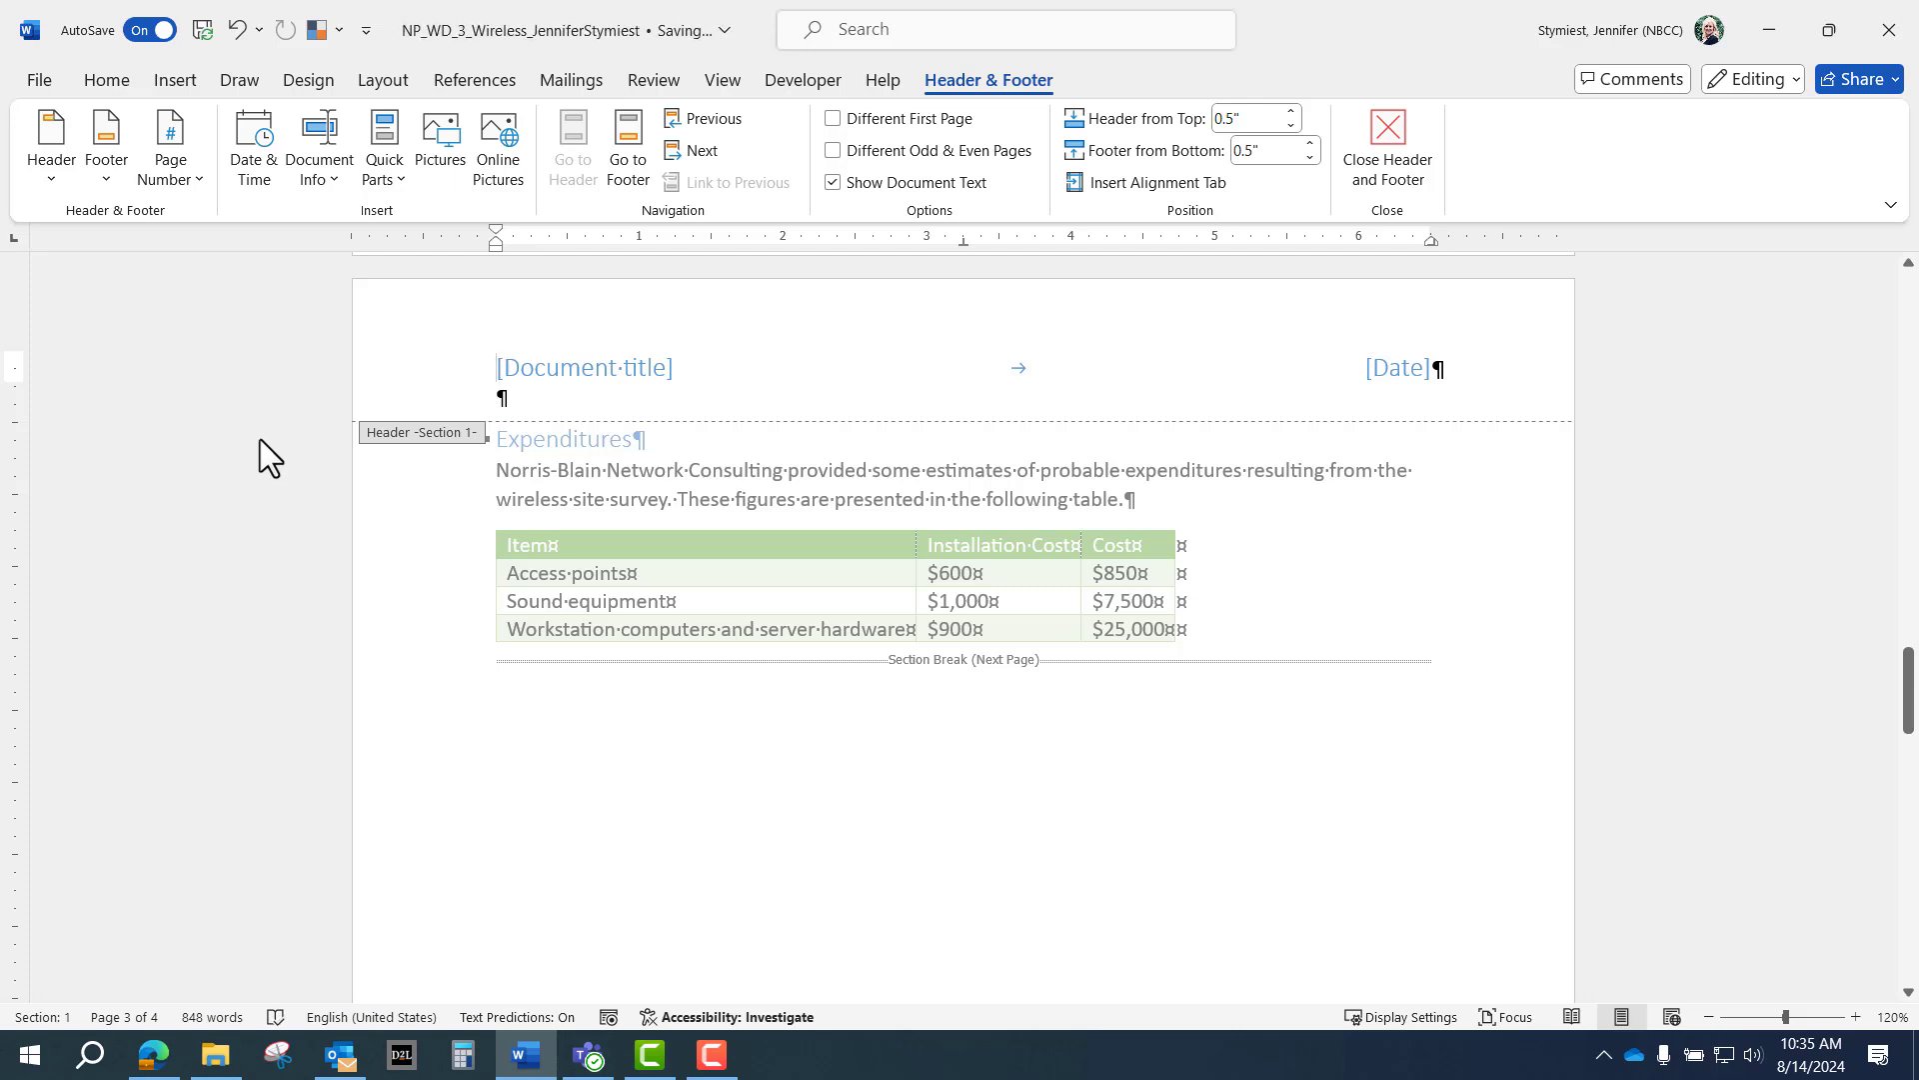
pyautogui.click(546, 358)
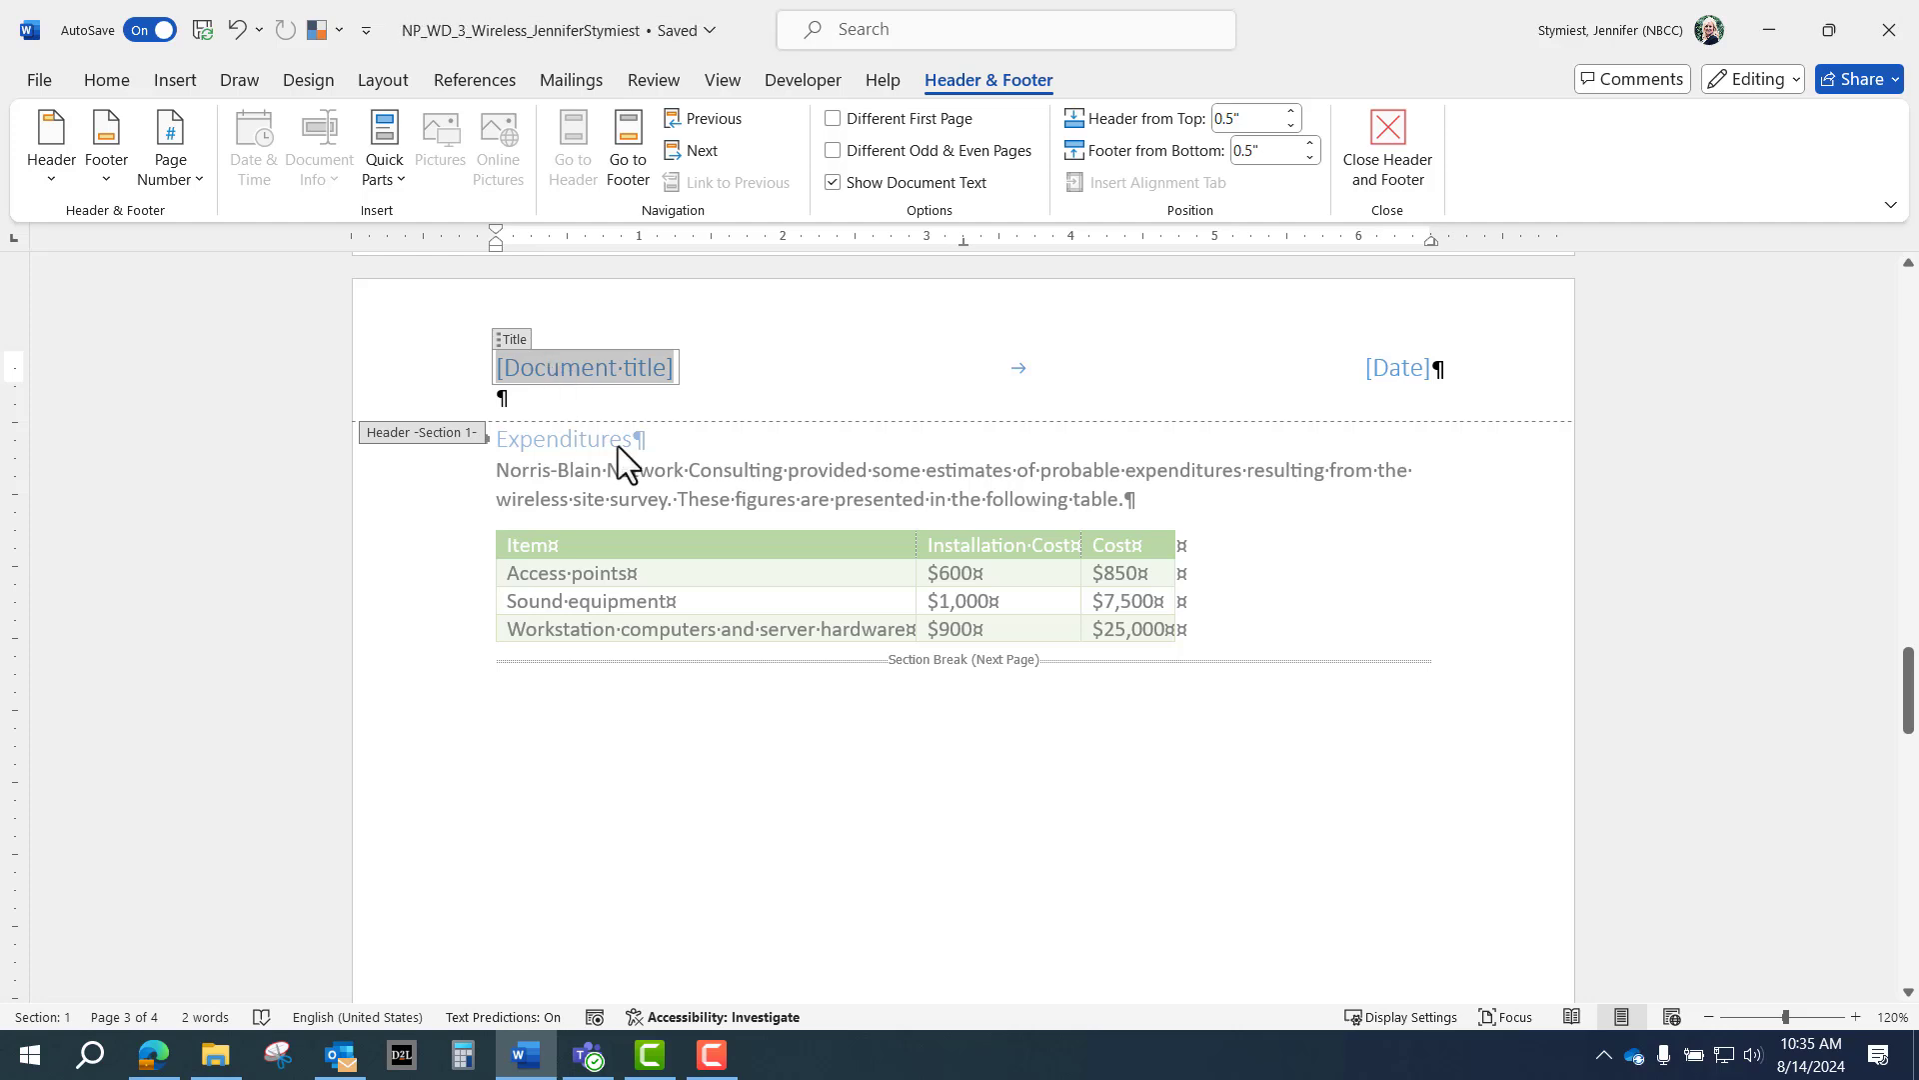
pyautogui.write('Reco')
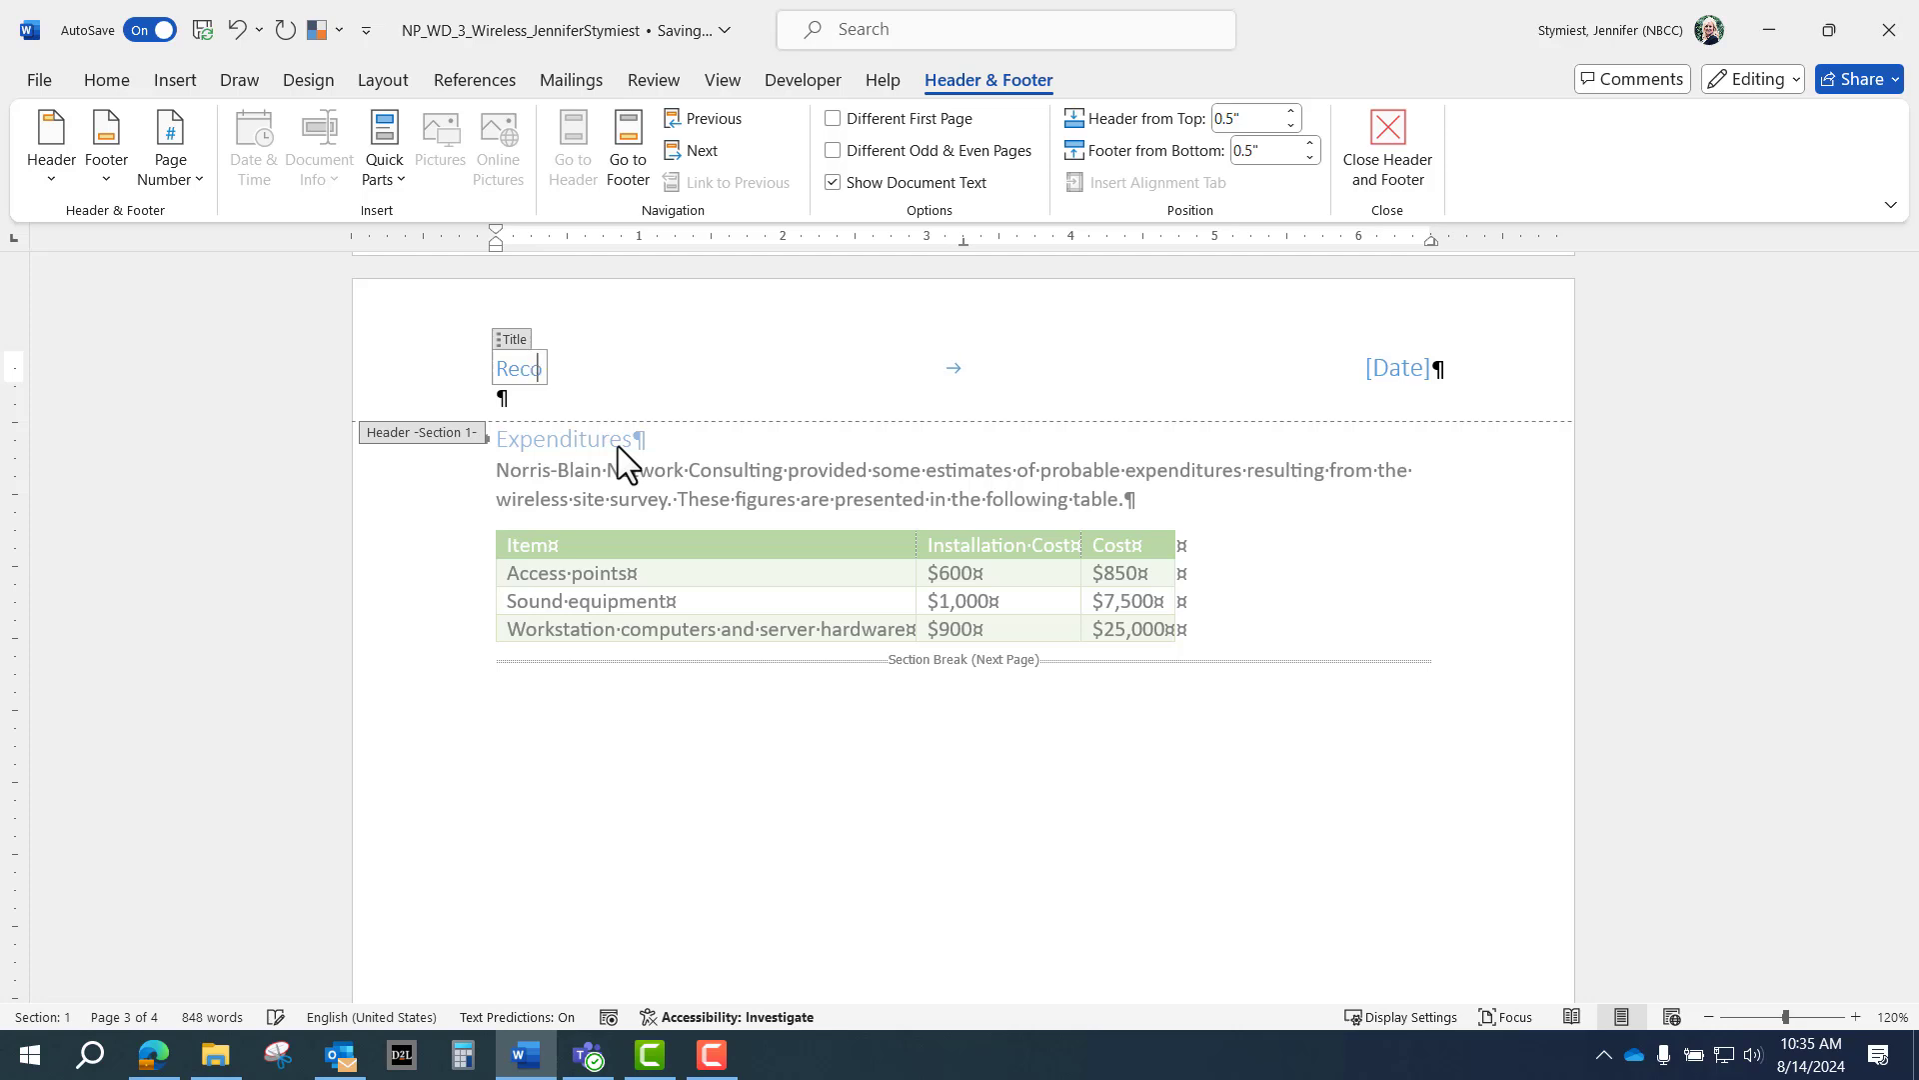
pyautogui.write('mmendation')
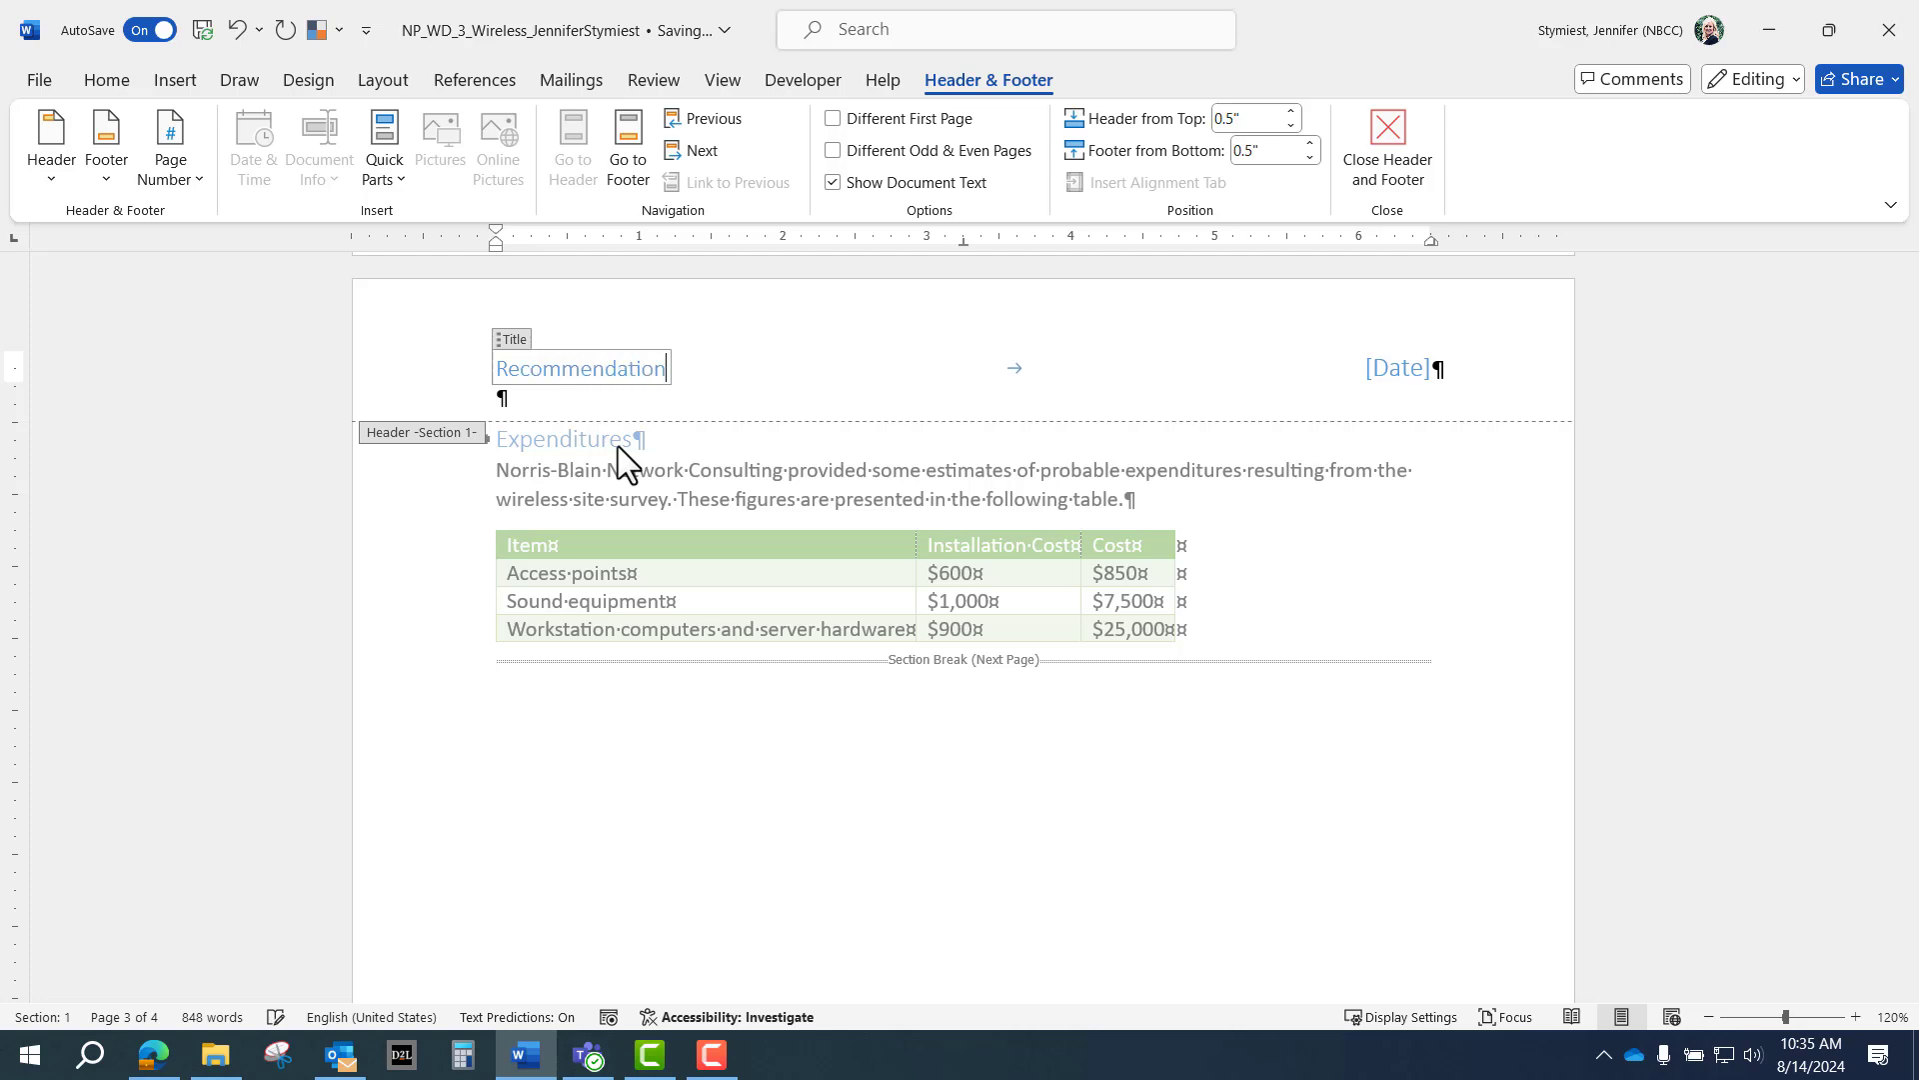
pyautogui.write('s  for the Wi')
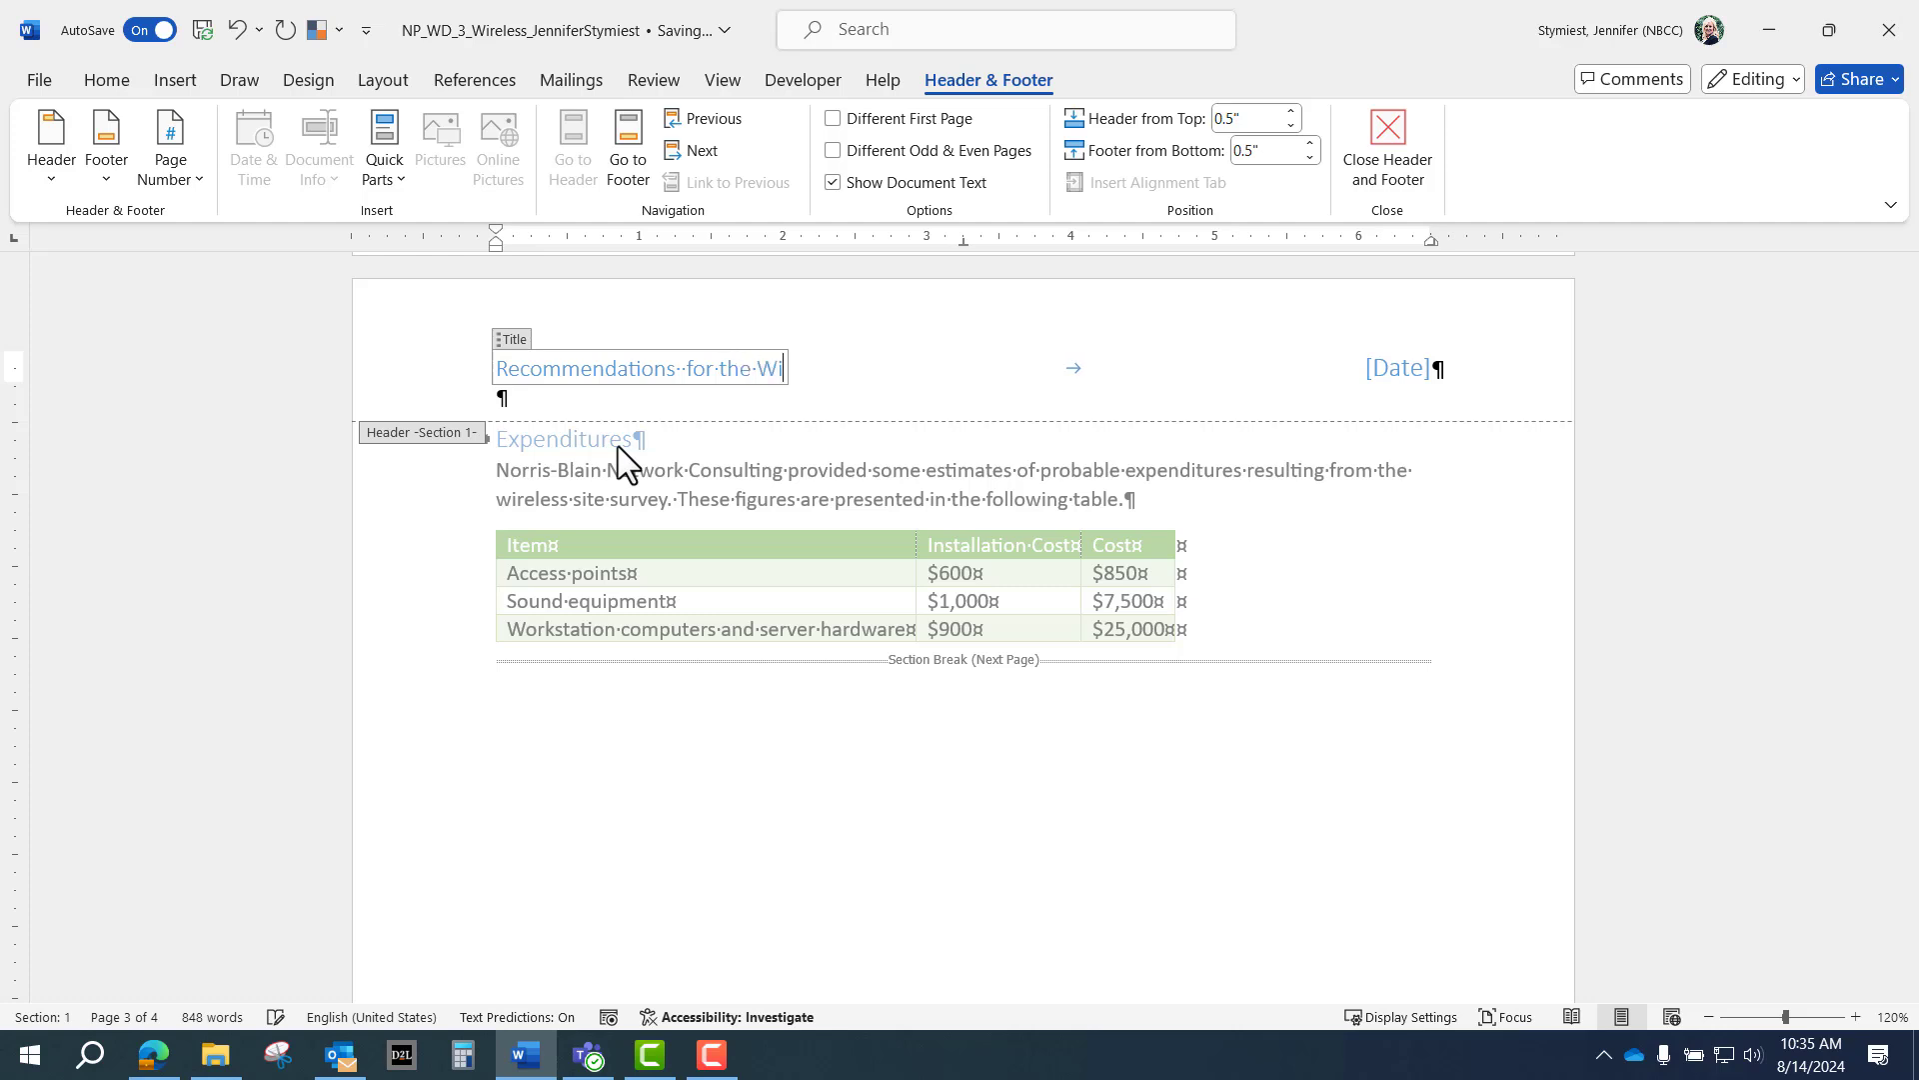
pyautogui.write('reless Network')
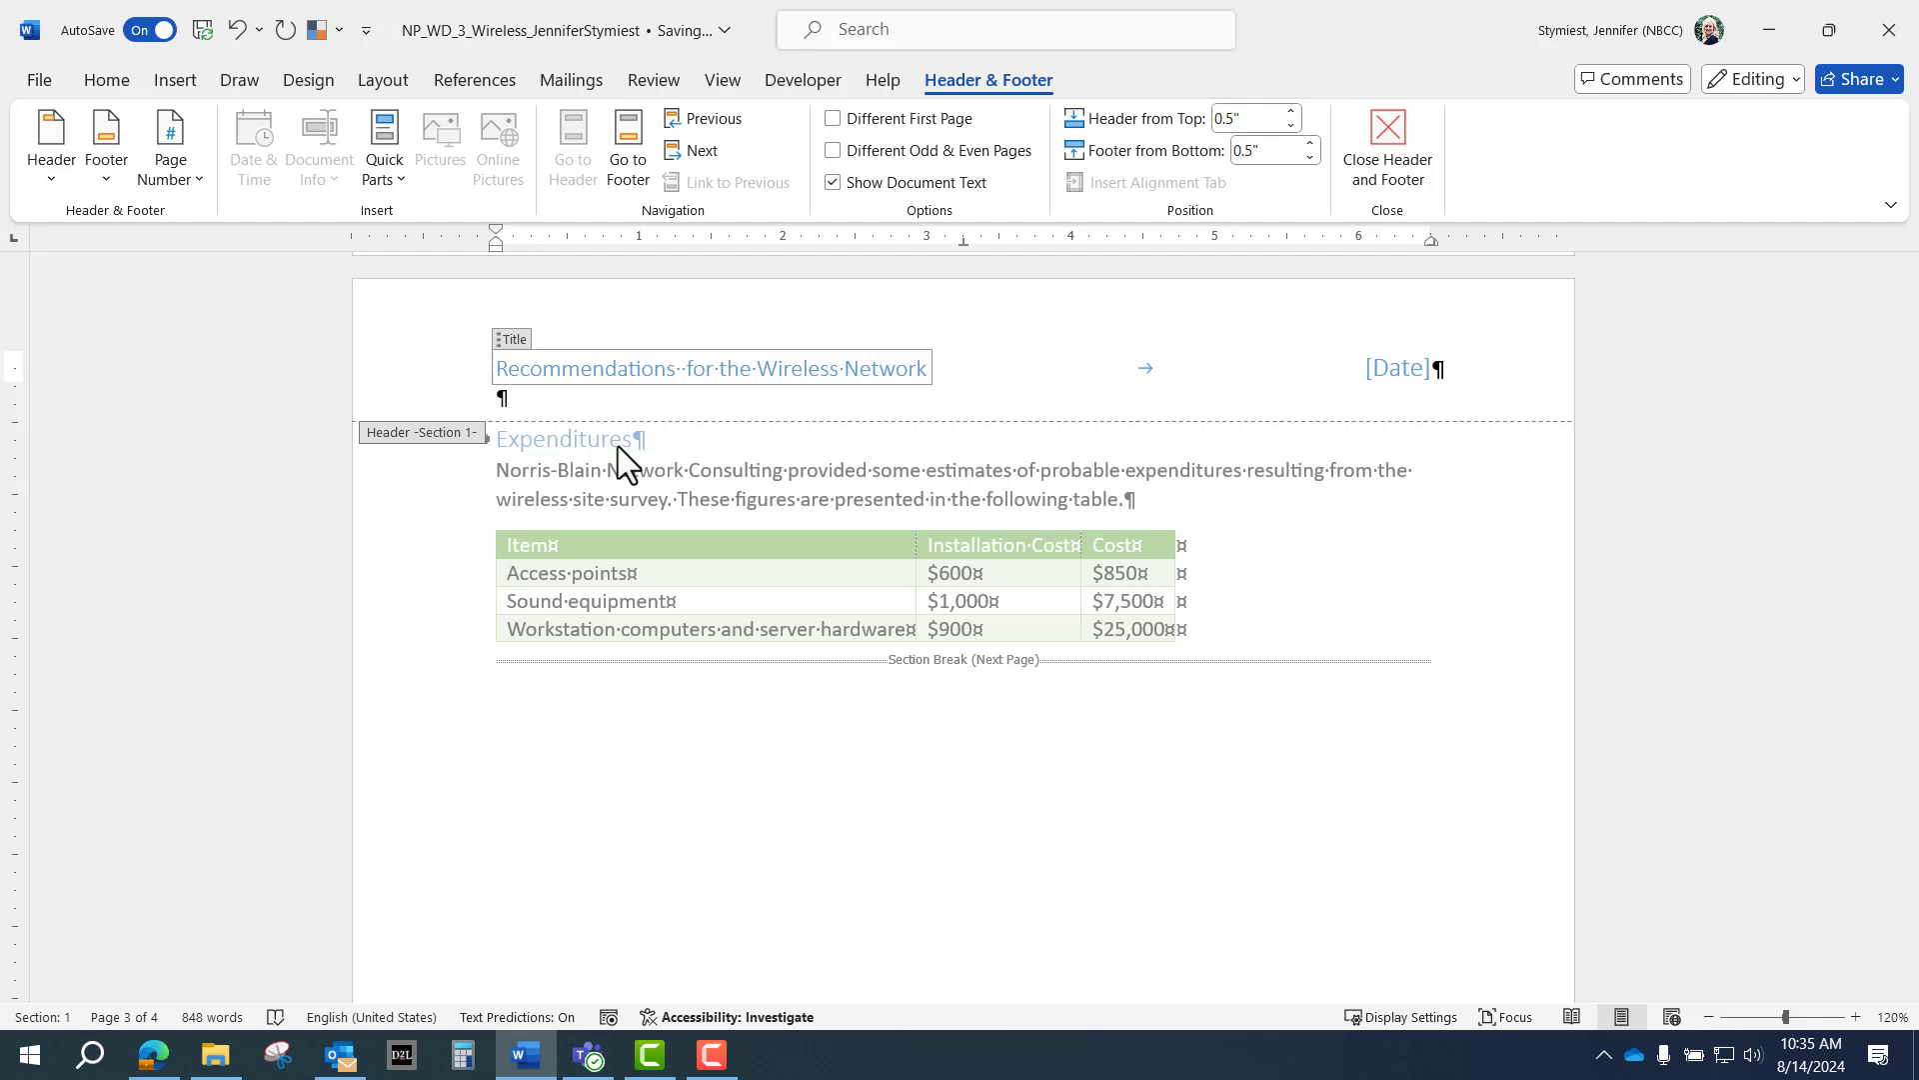
pyautogui.write(' at Spruce ')
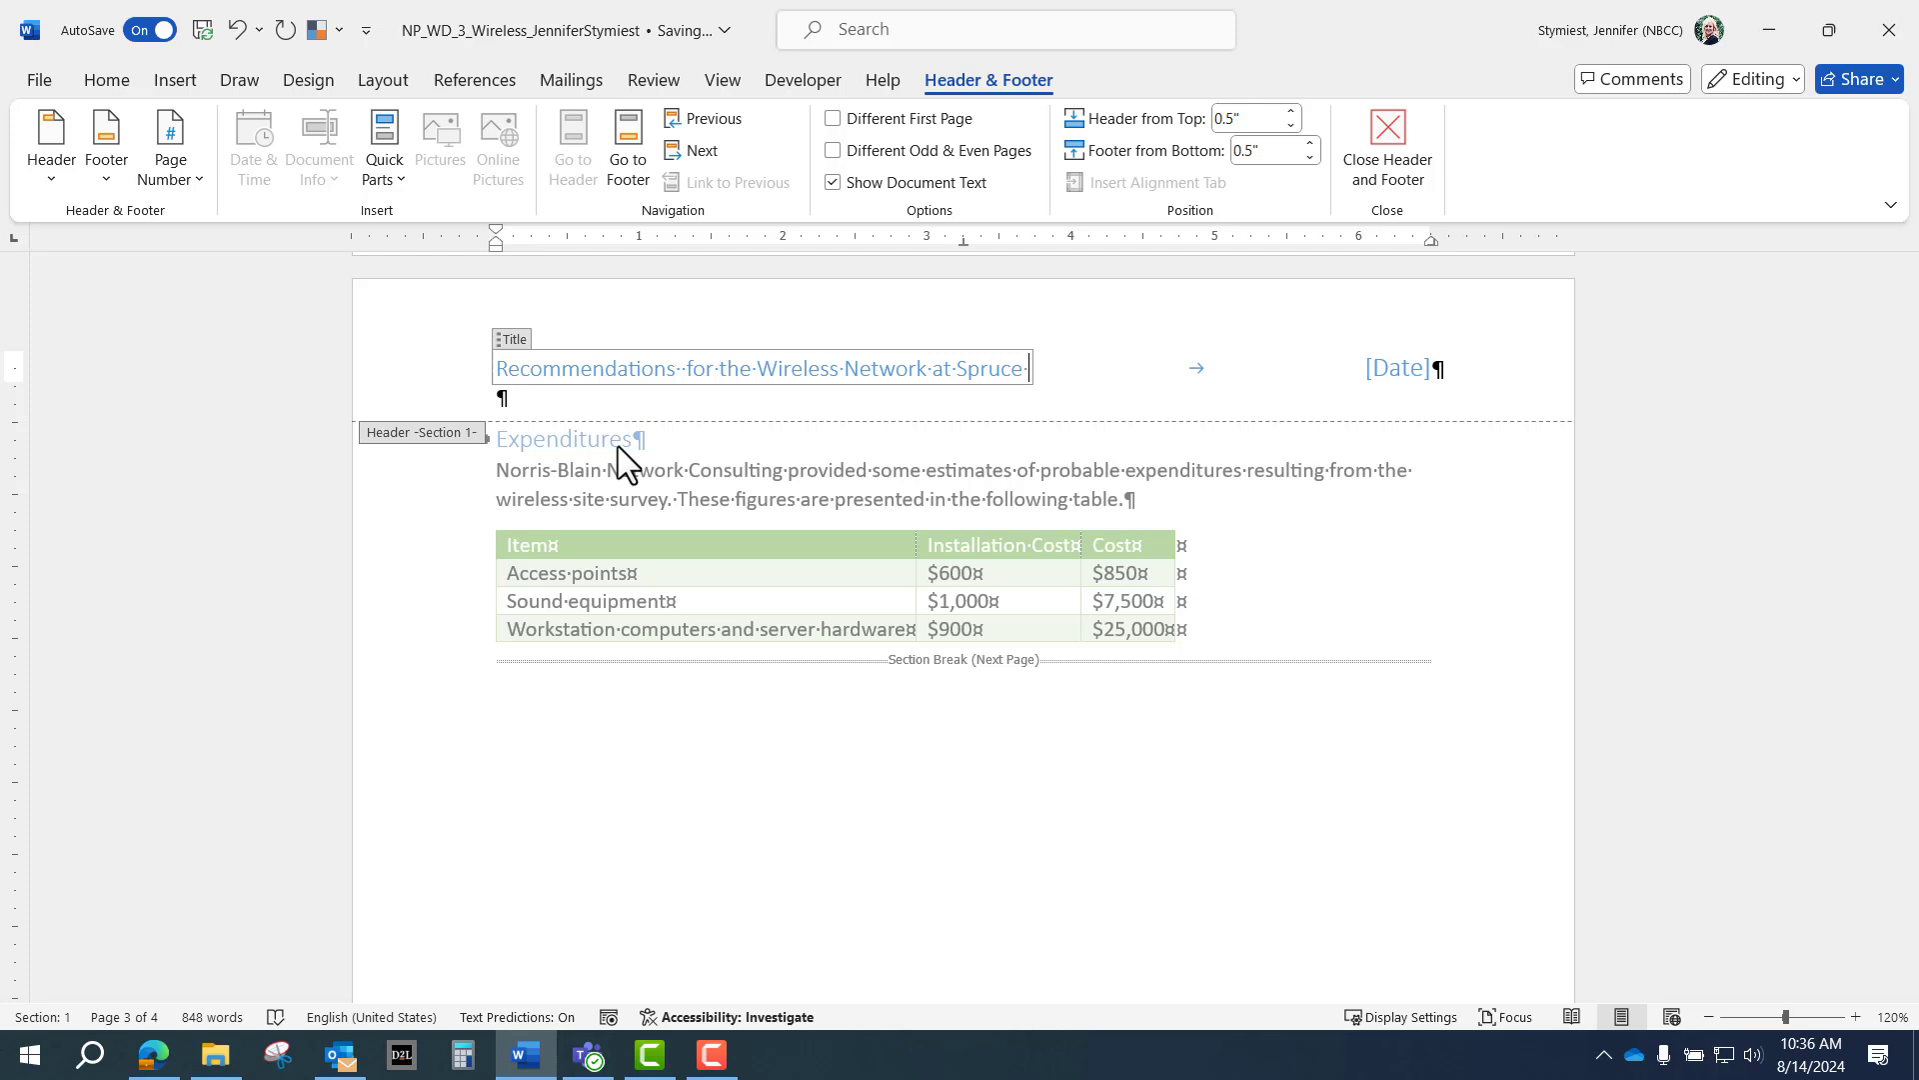
pyautogui.write('& Cooper')
# Set the header date to today, August 14, 2024, and close header editing.
pyautogui.click(1400, 366)
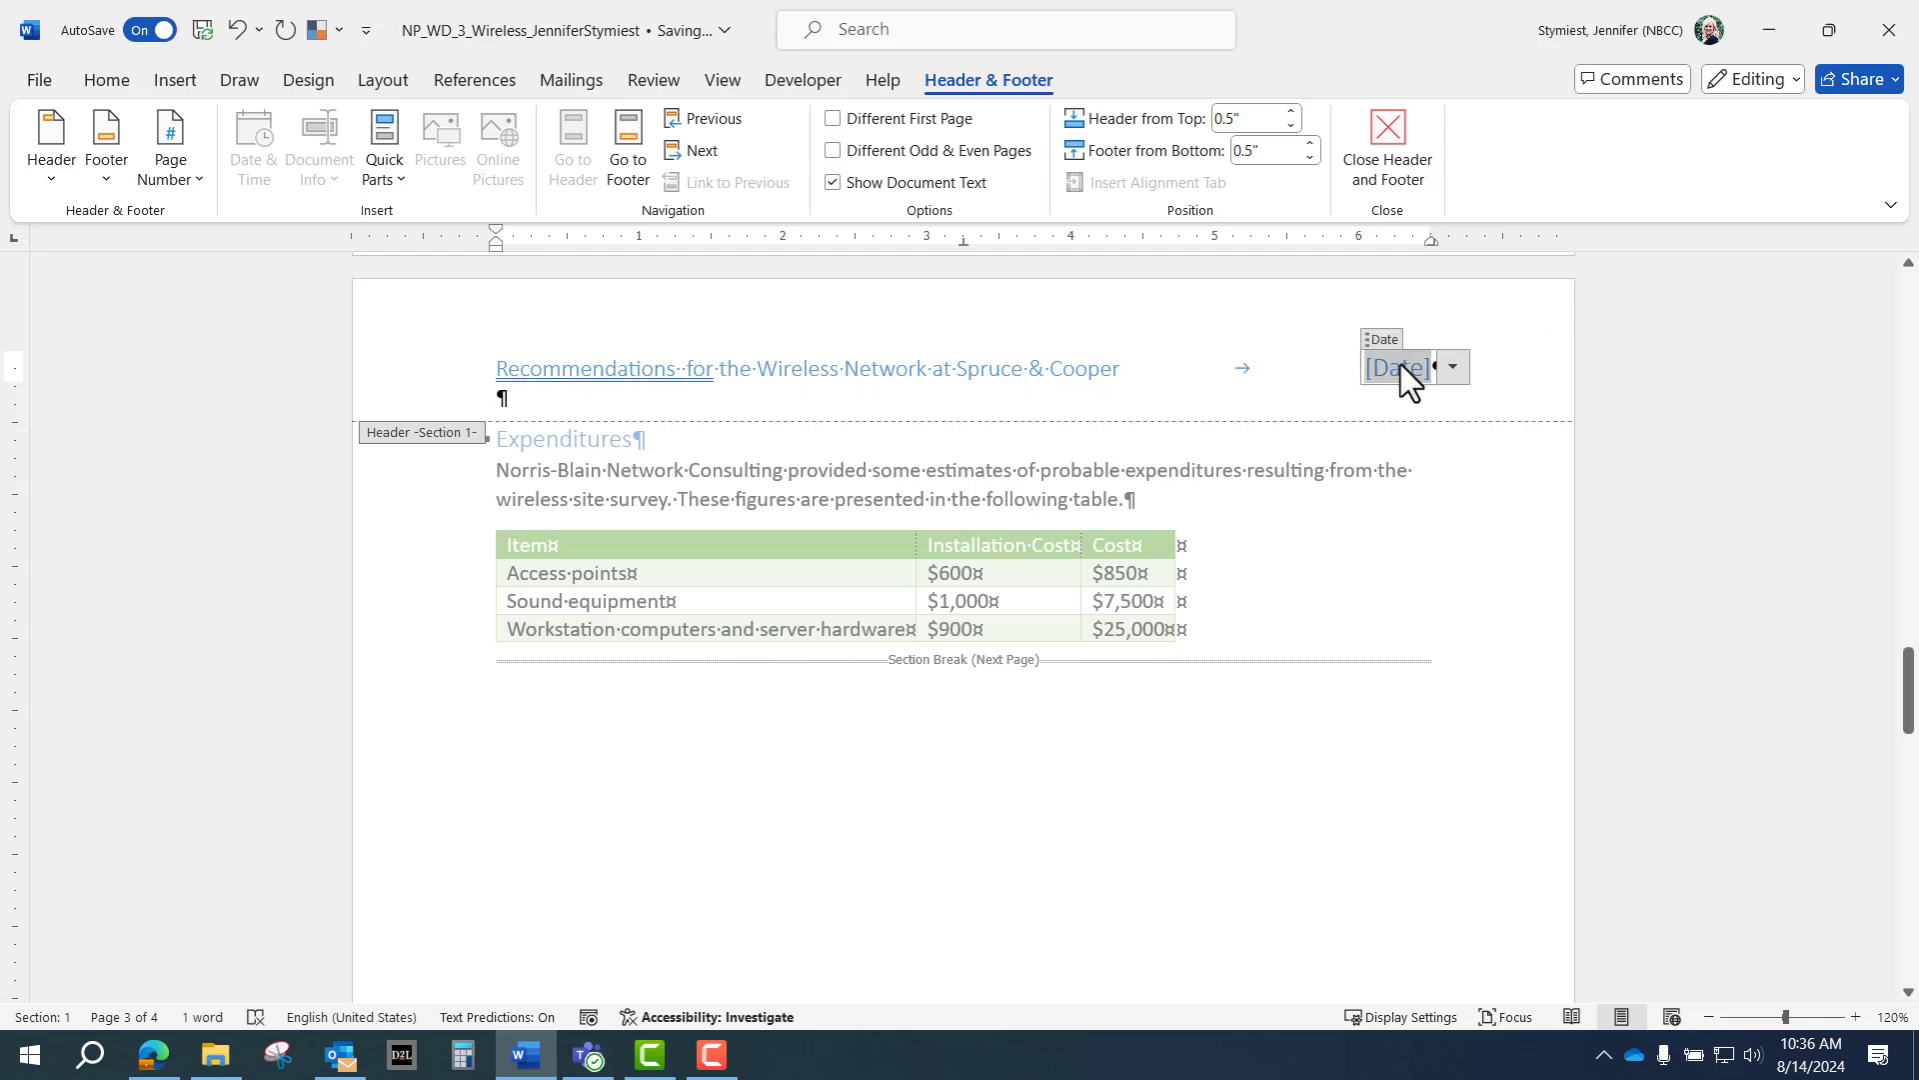
pyautogui.click(1451, 367)
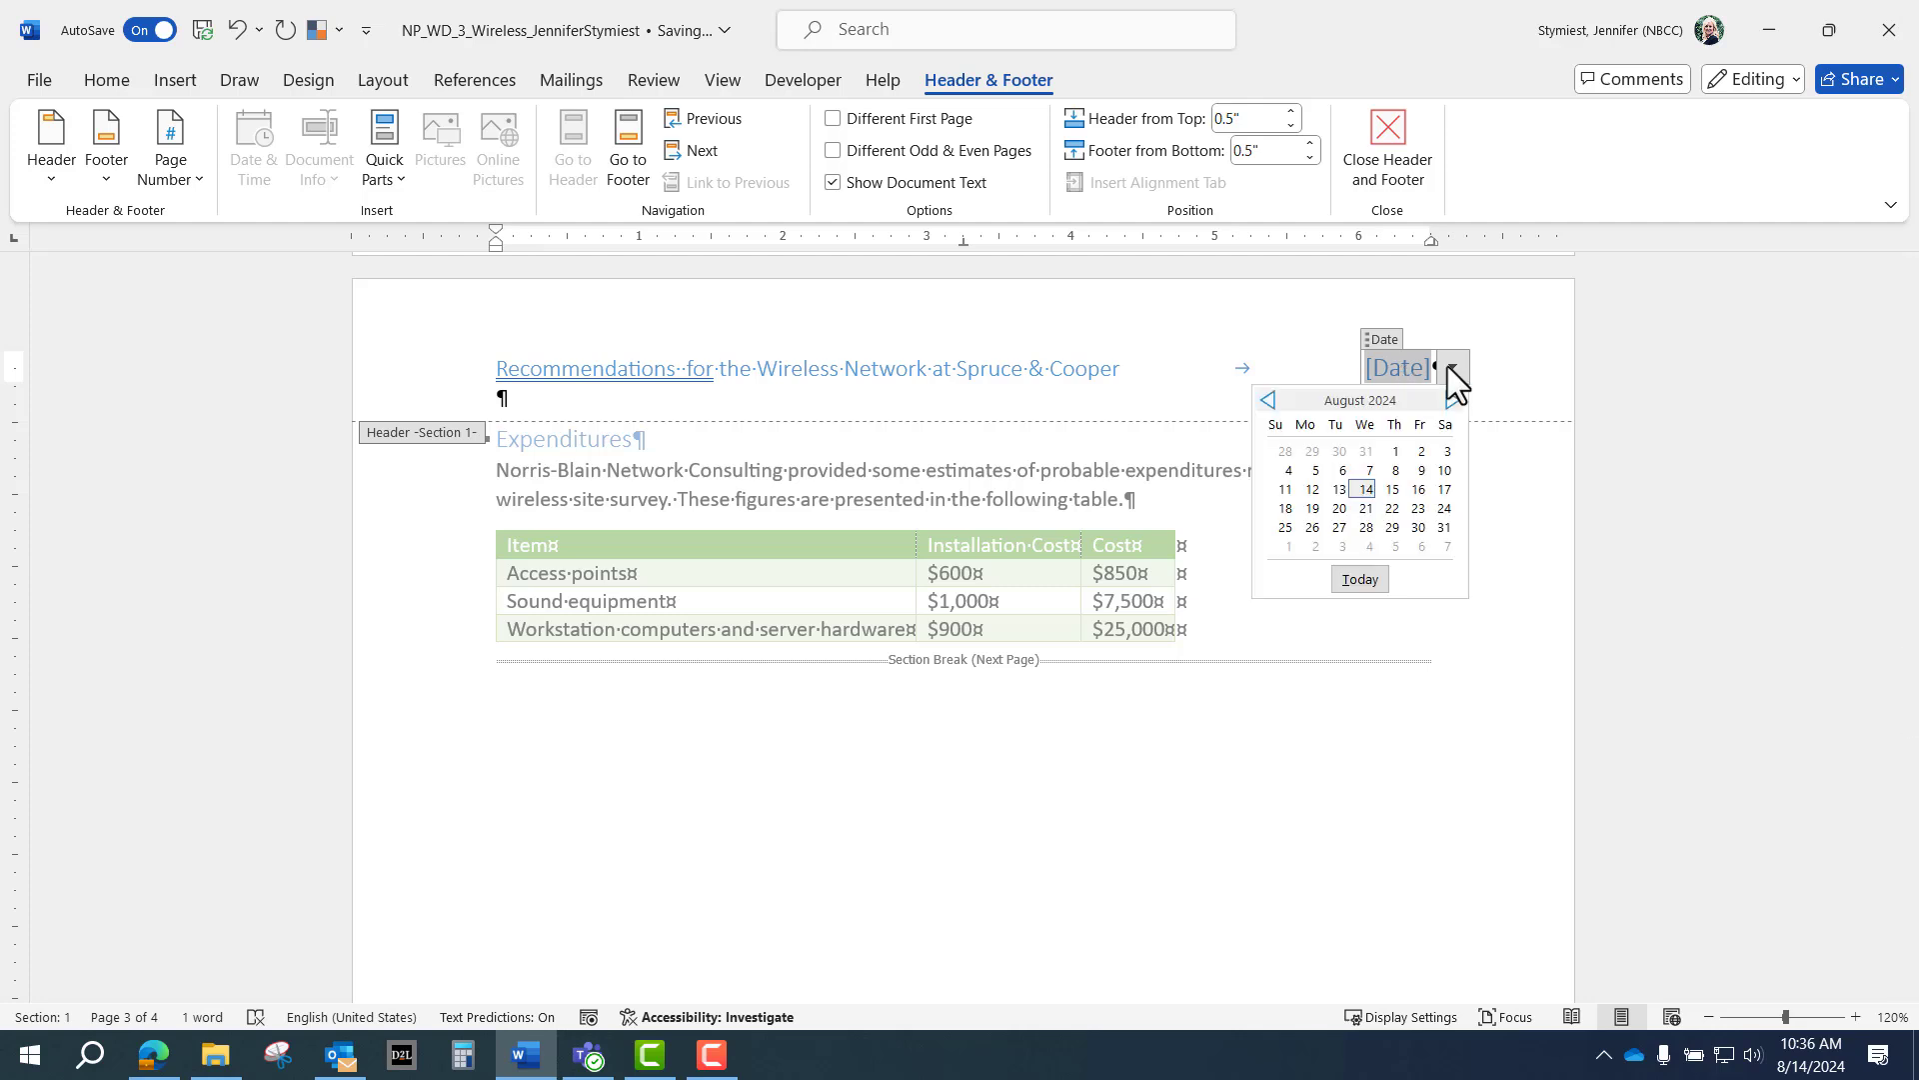
pyautogui.click(1360, 580)
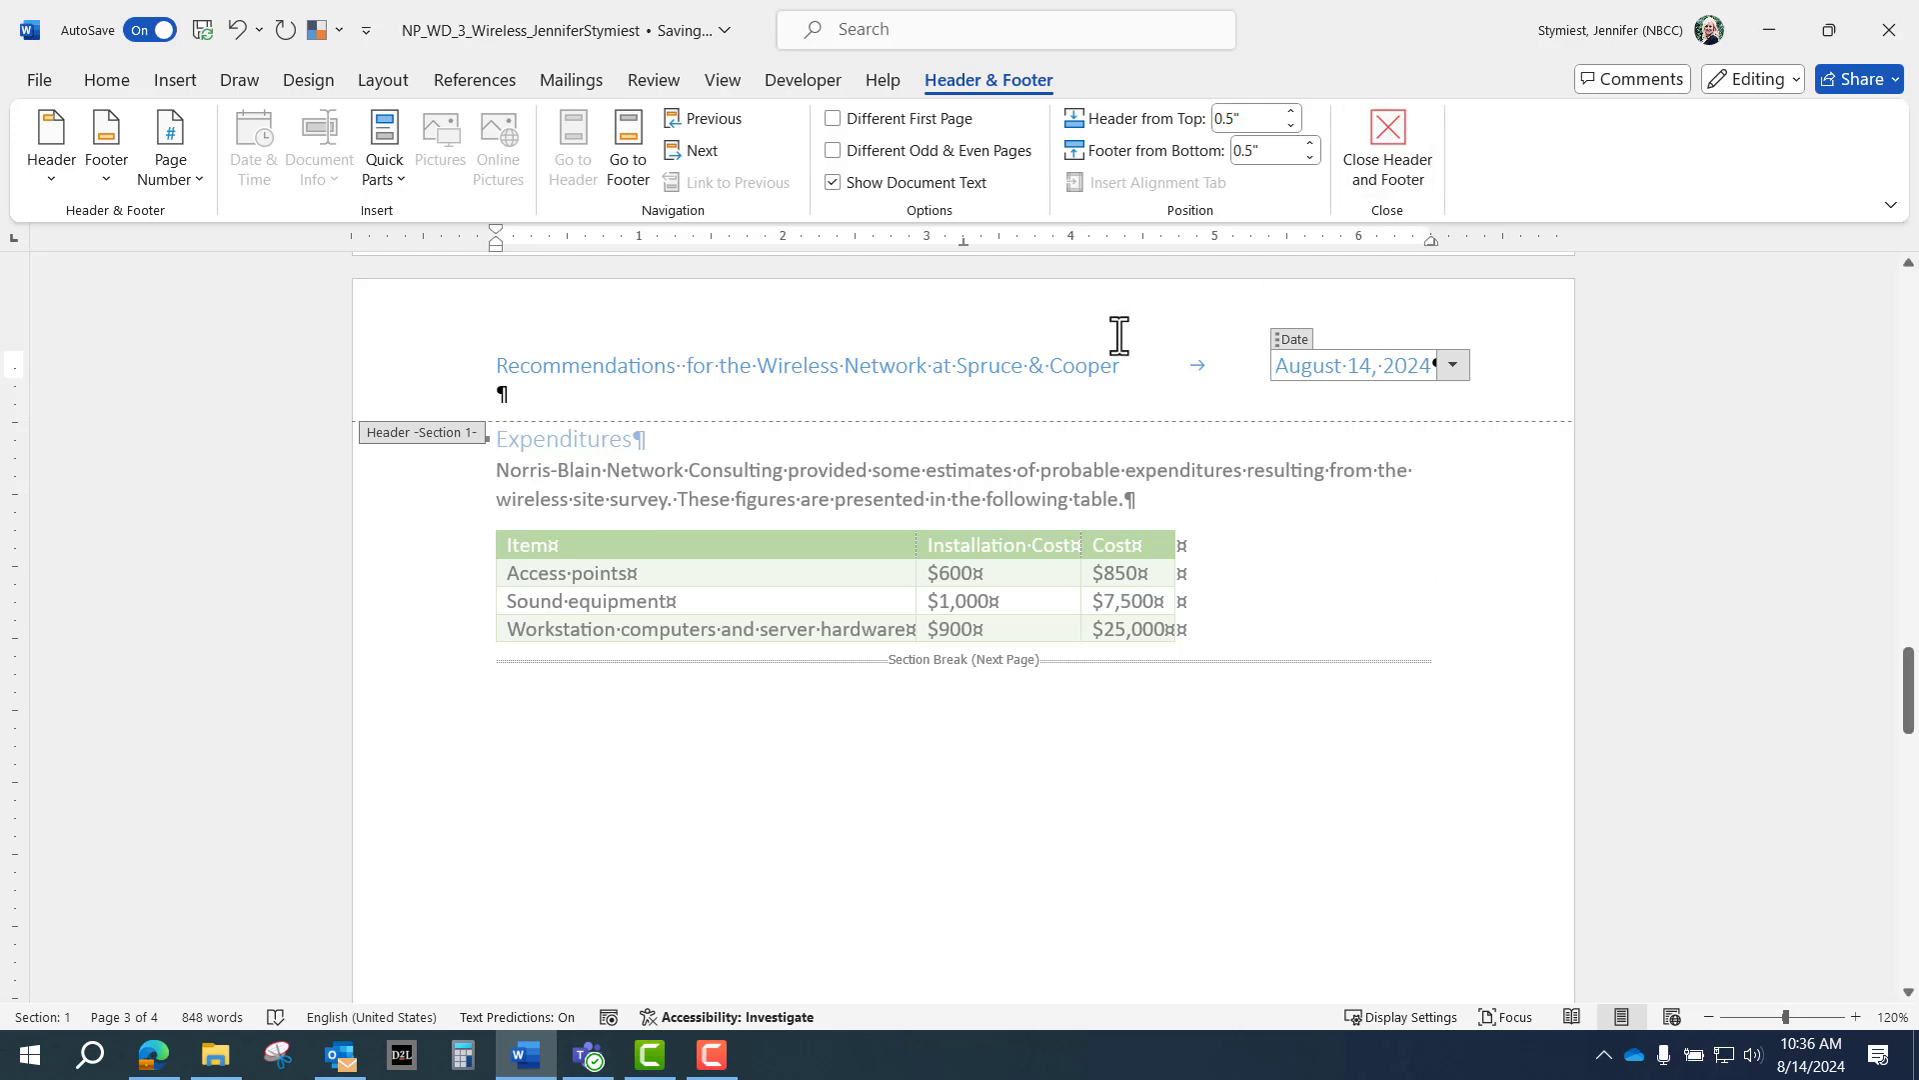
pyautogui.click(1063, 318)
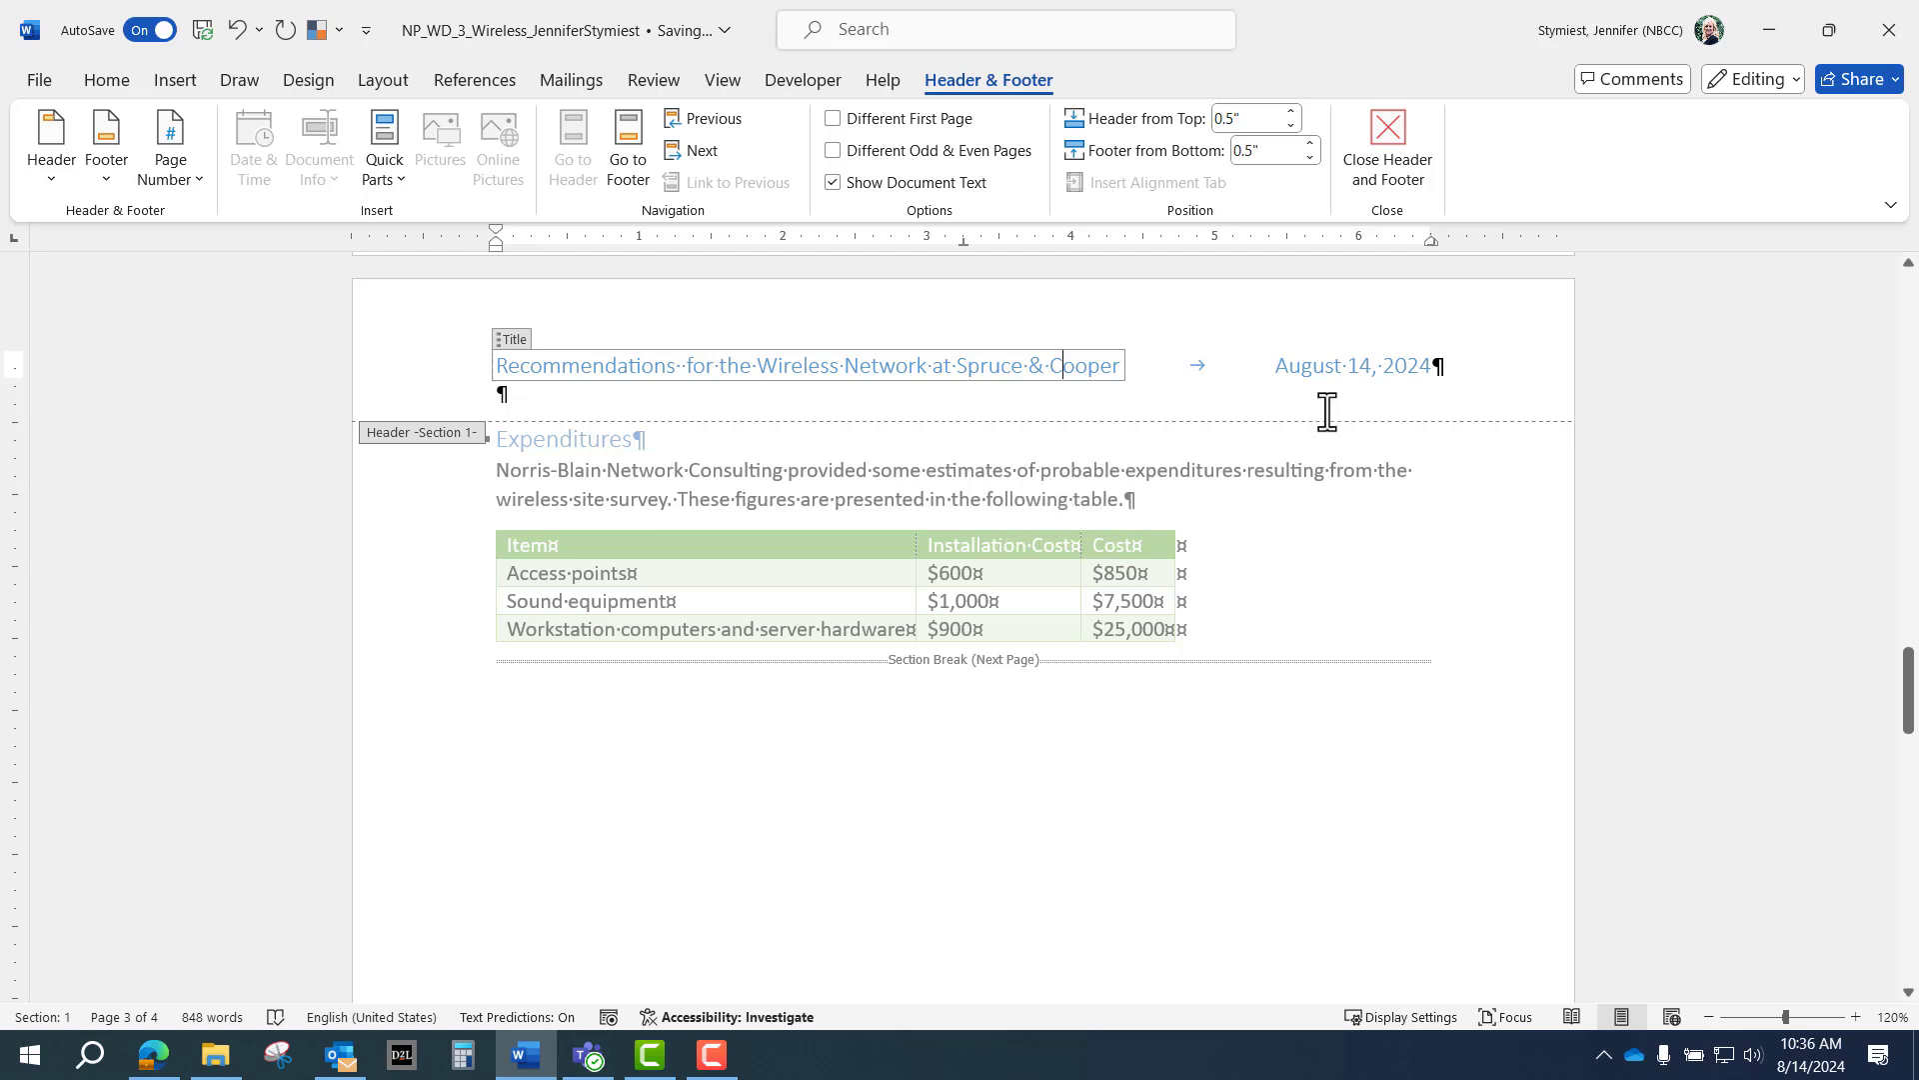
pyautogui.click(1378, 146)
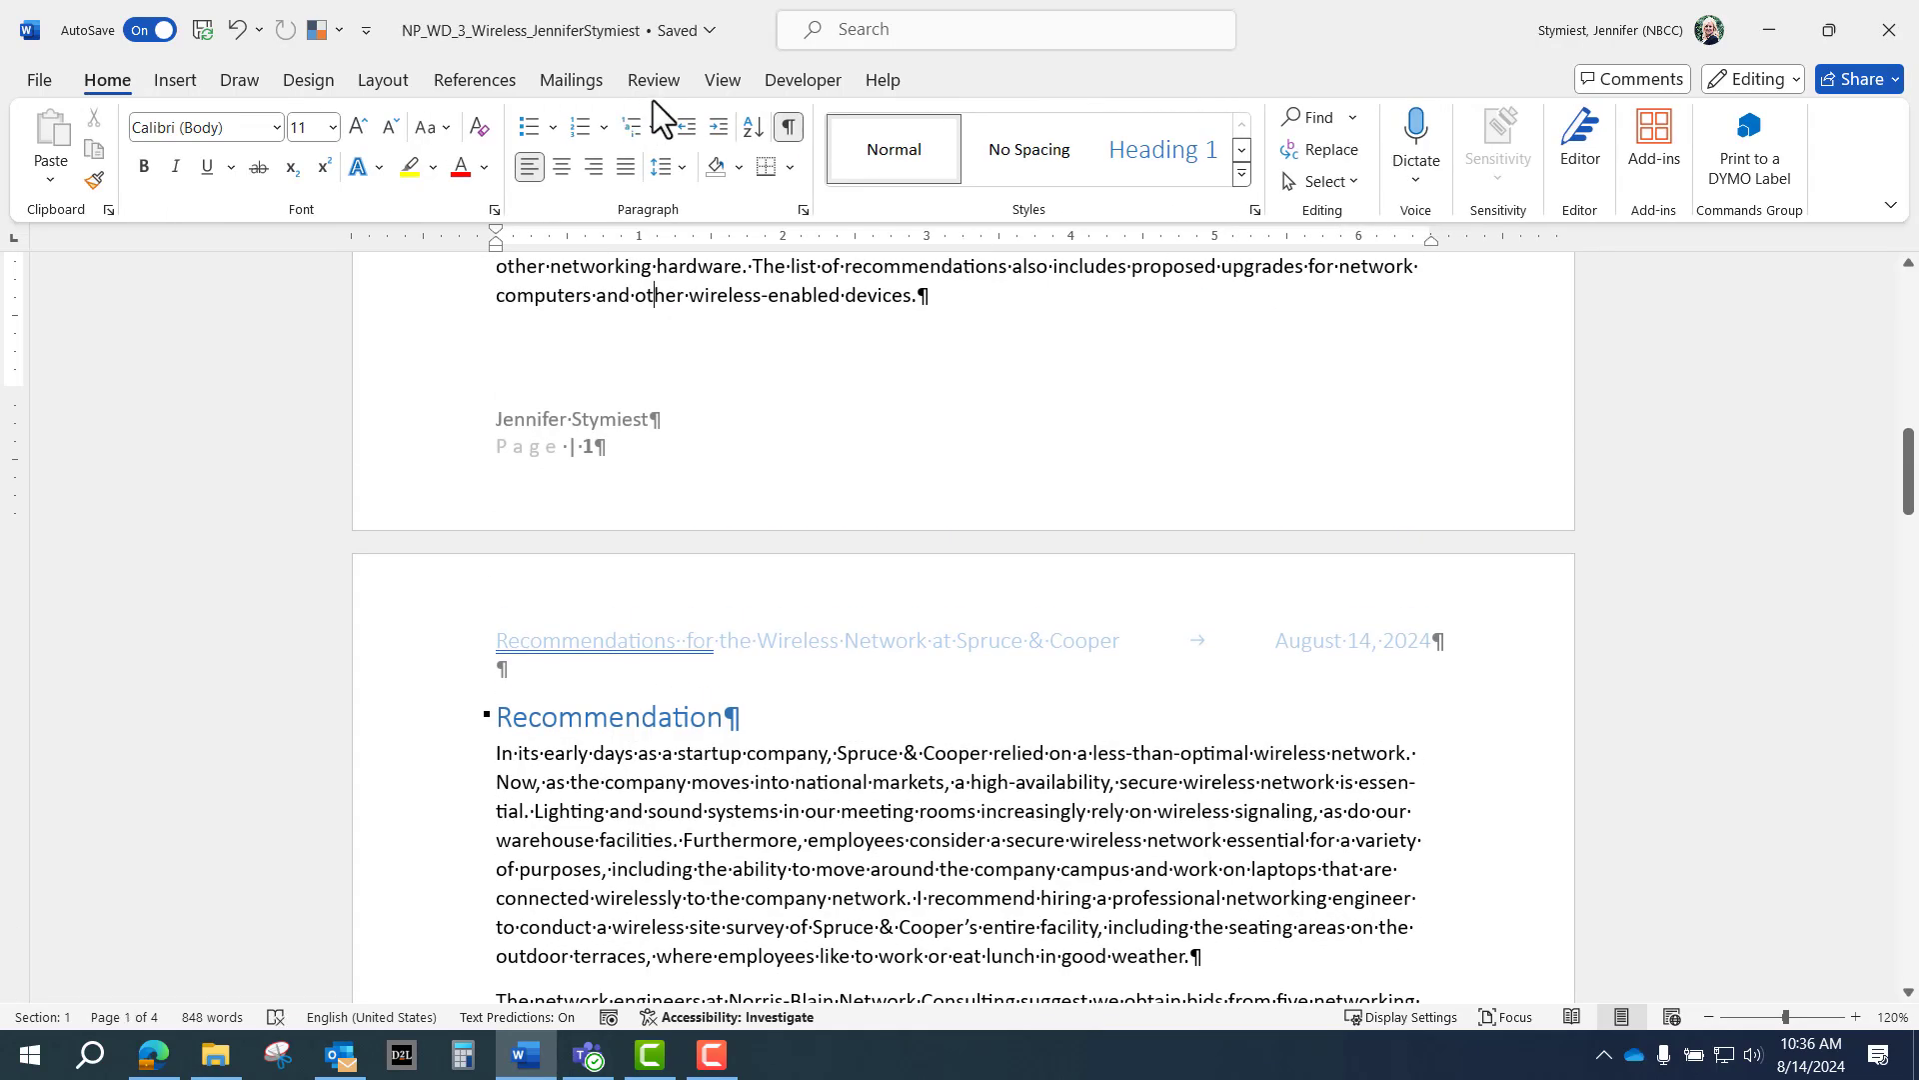
# View the report in Multiple Pages, zoomed out to 40%.
pyautogui.click(724, 82)
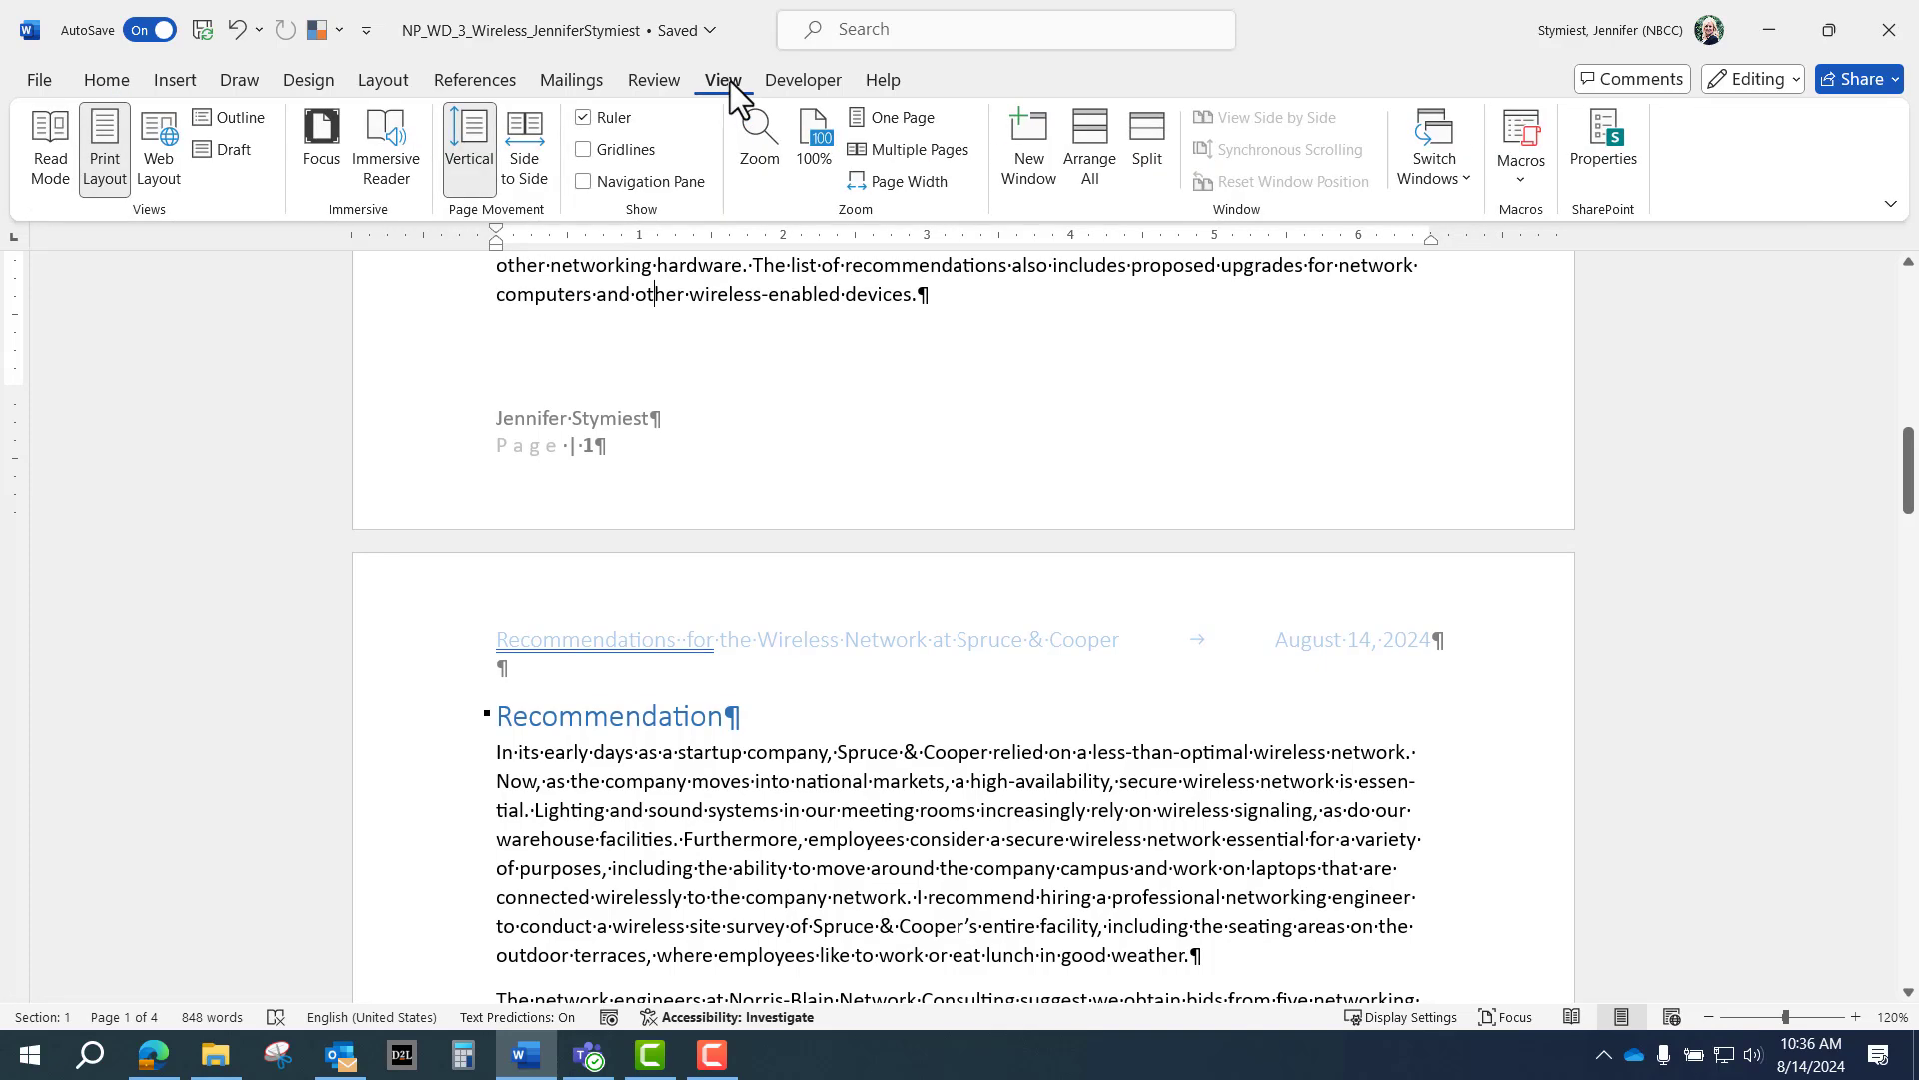
pyautogui.click(914, 148)
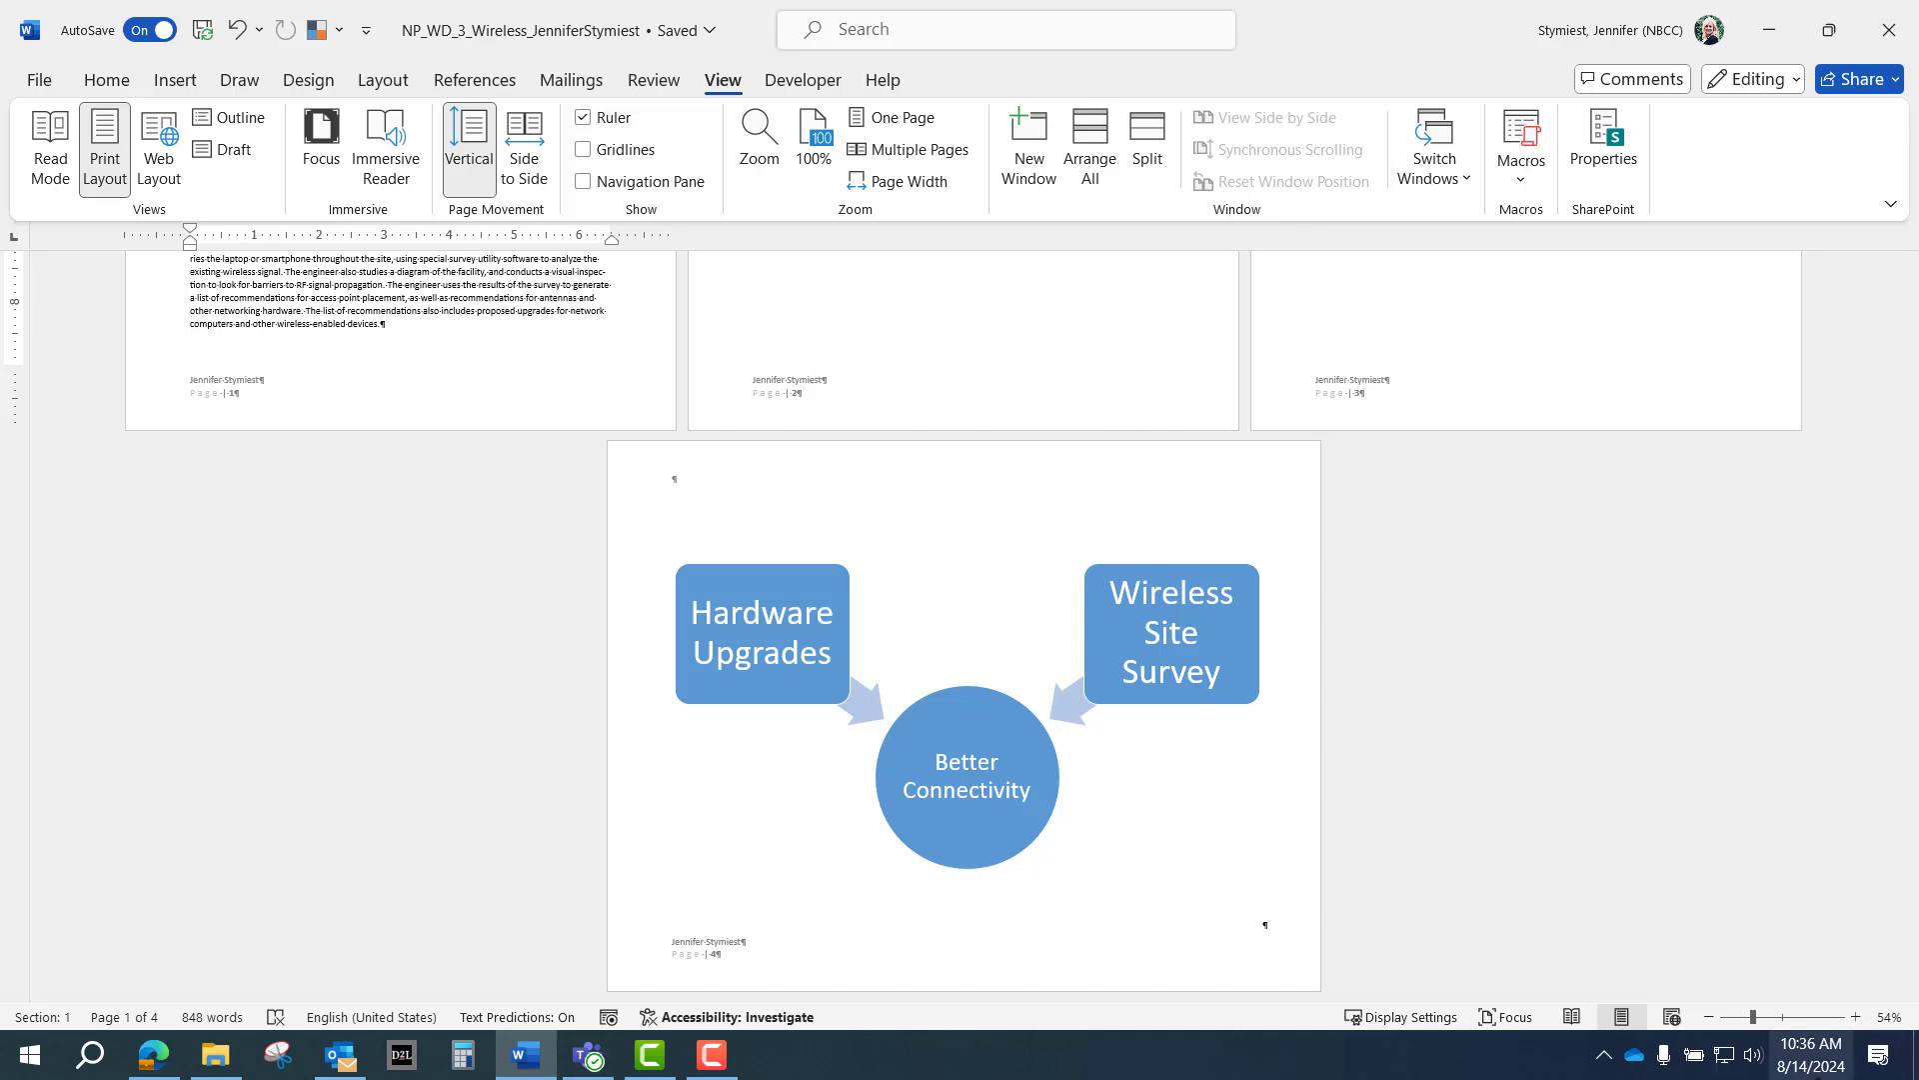
pyautogui.click(1707, 1017)
pyautogui.click(1707, 1016)
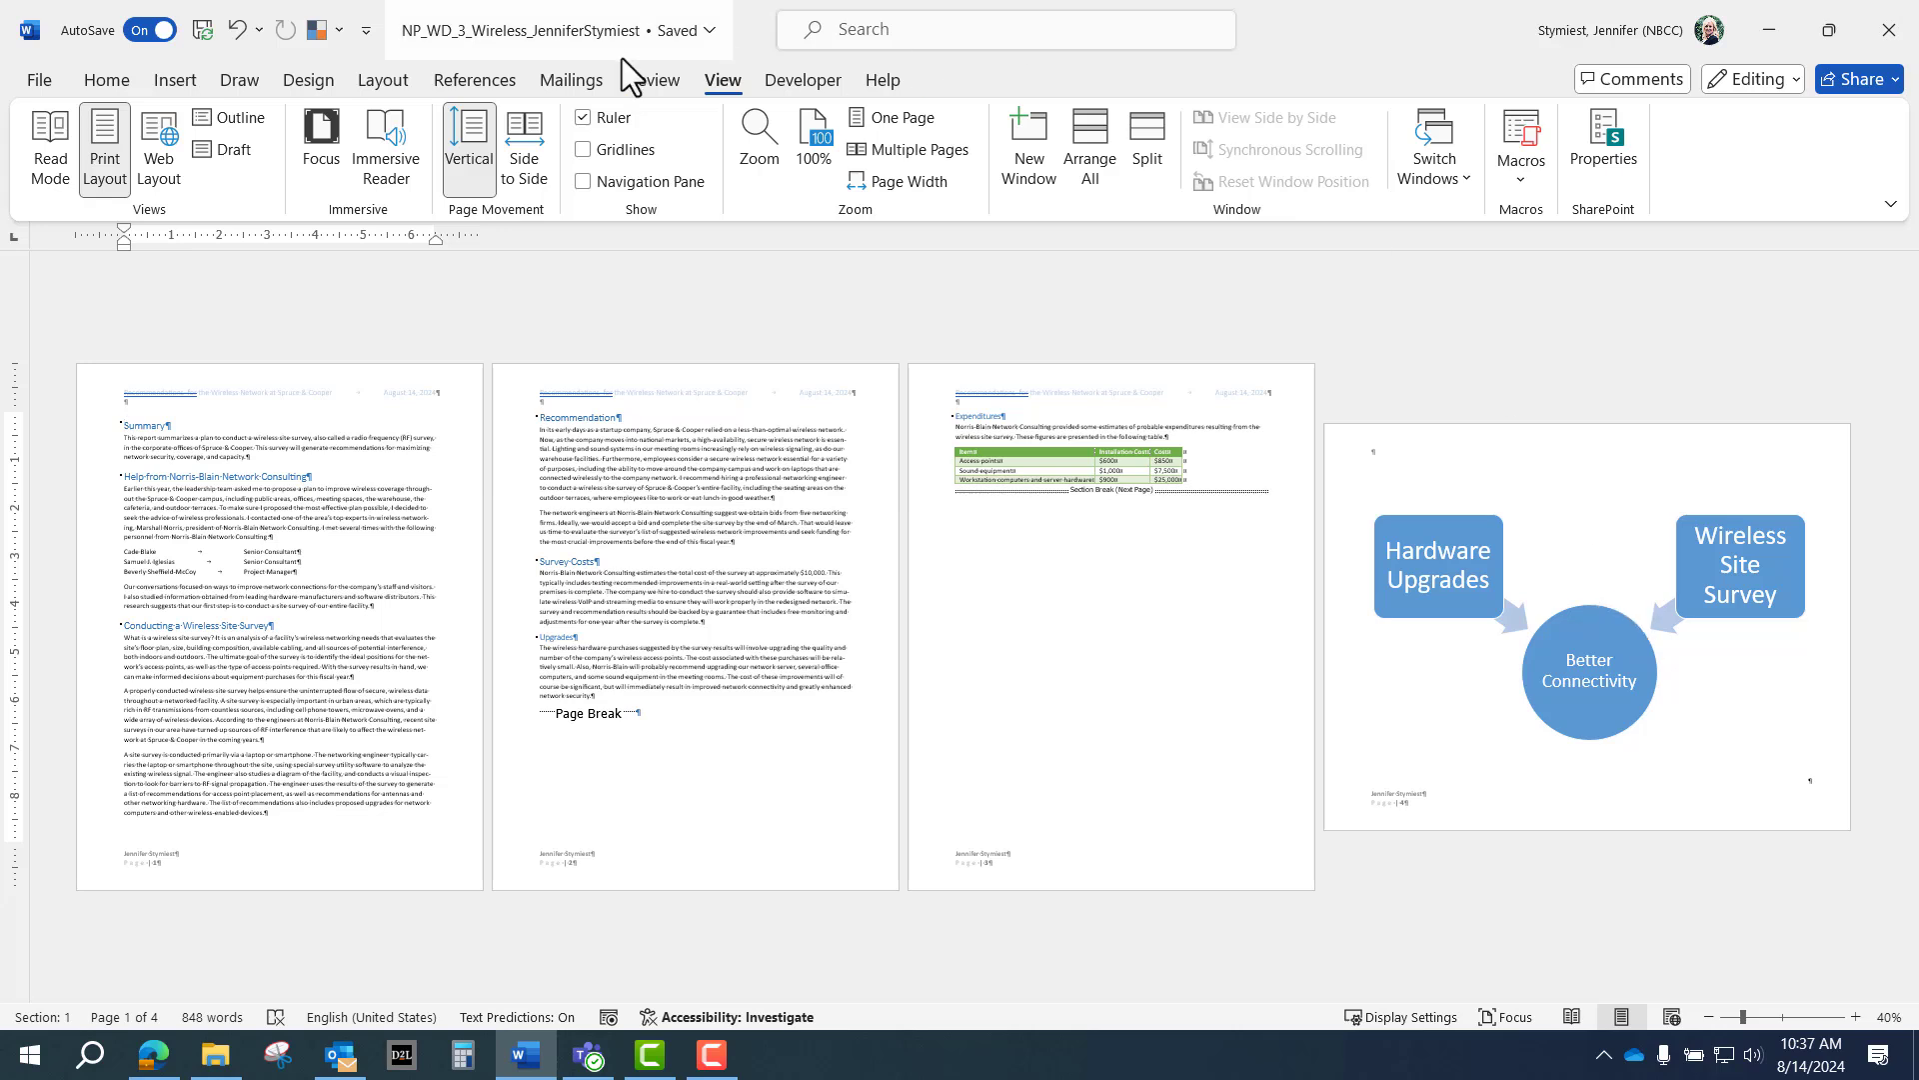
pyautogui.click(172, 80)
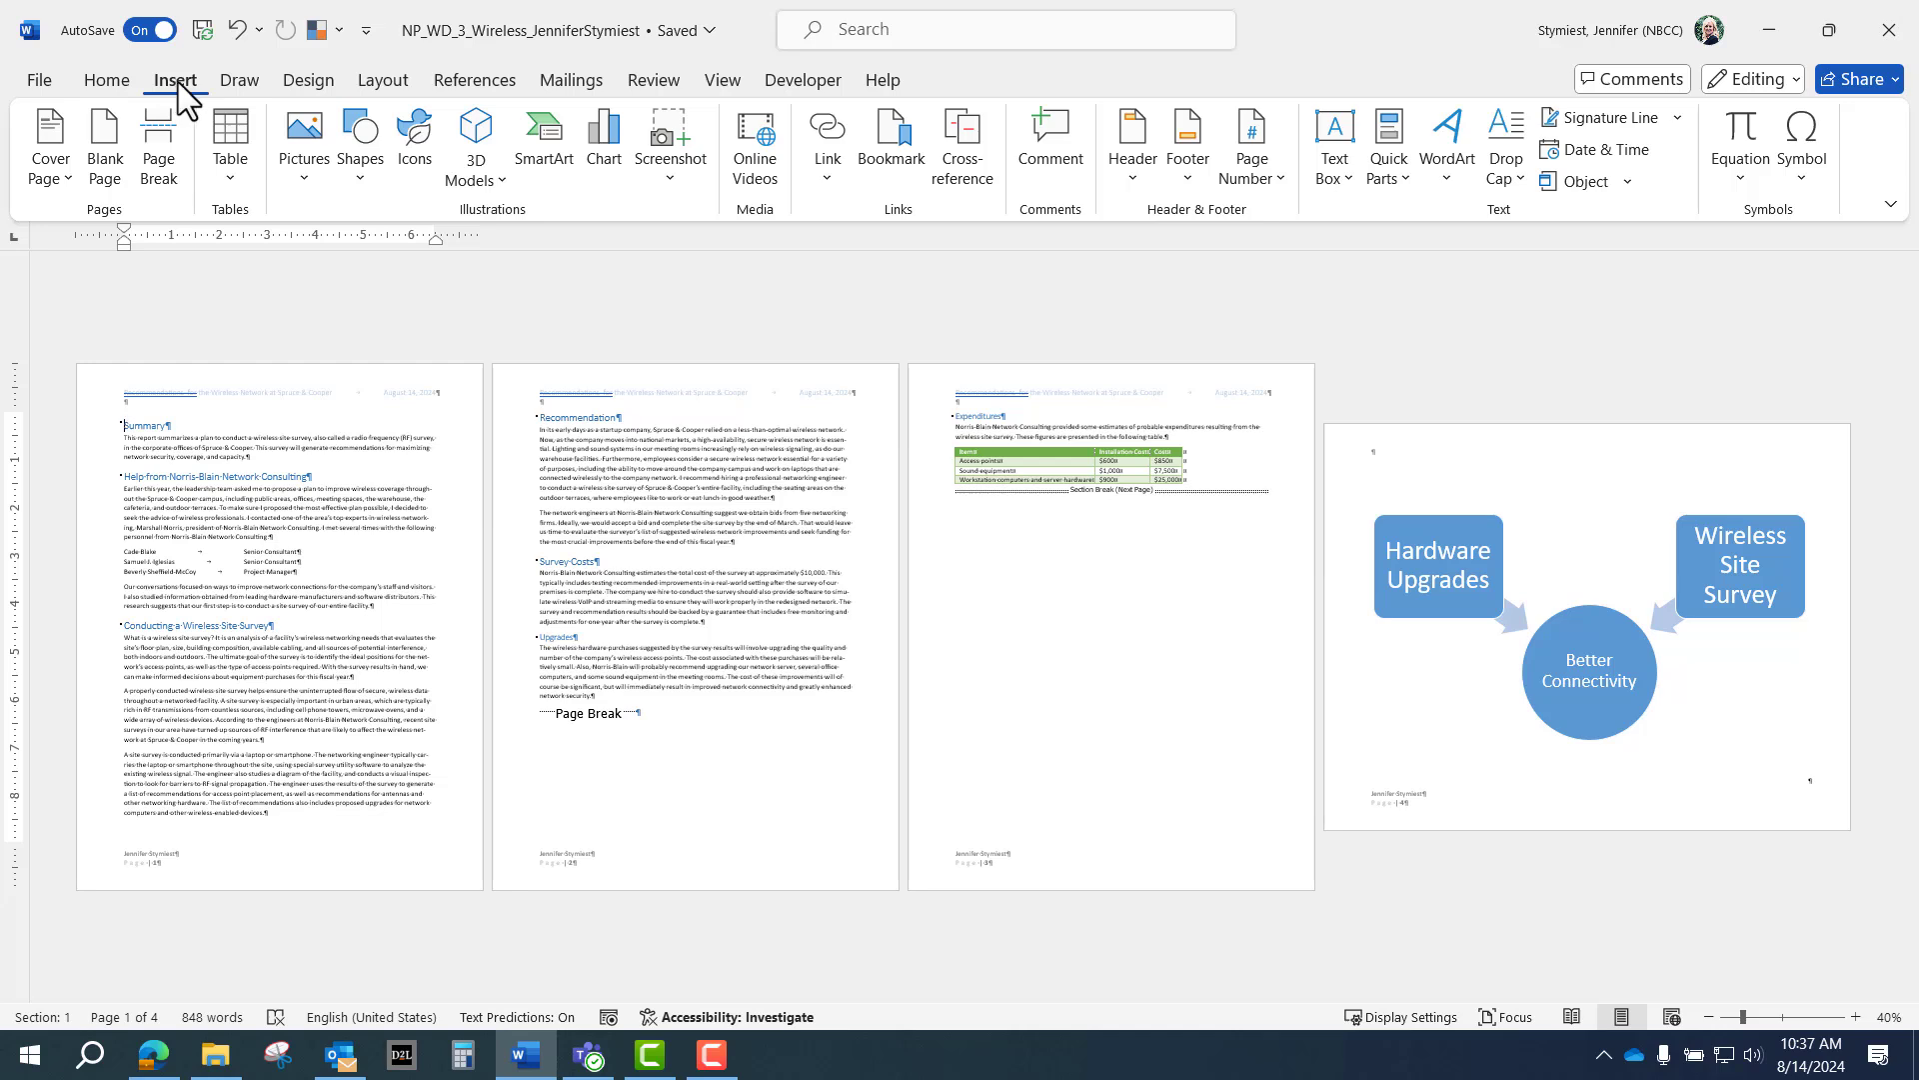
# Add the Built-in Grid cover page as the report's new first page.
pyautogui.click(58, 170)
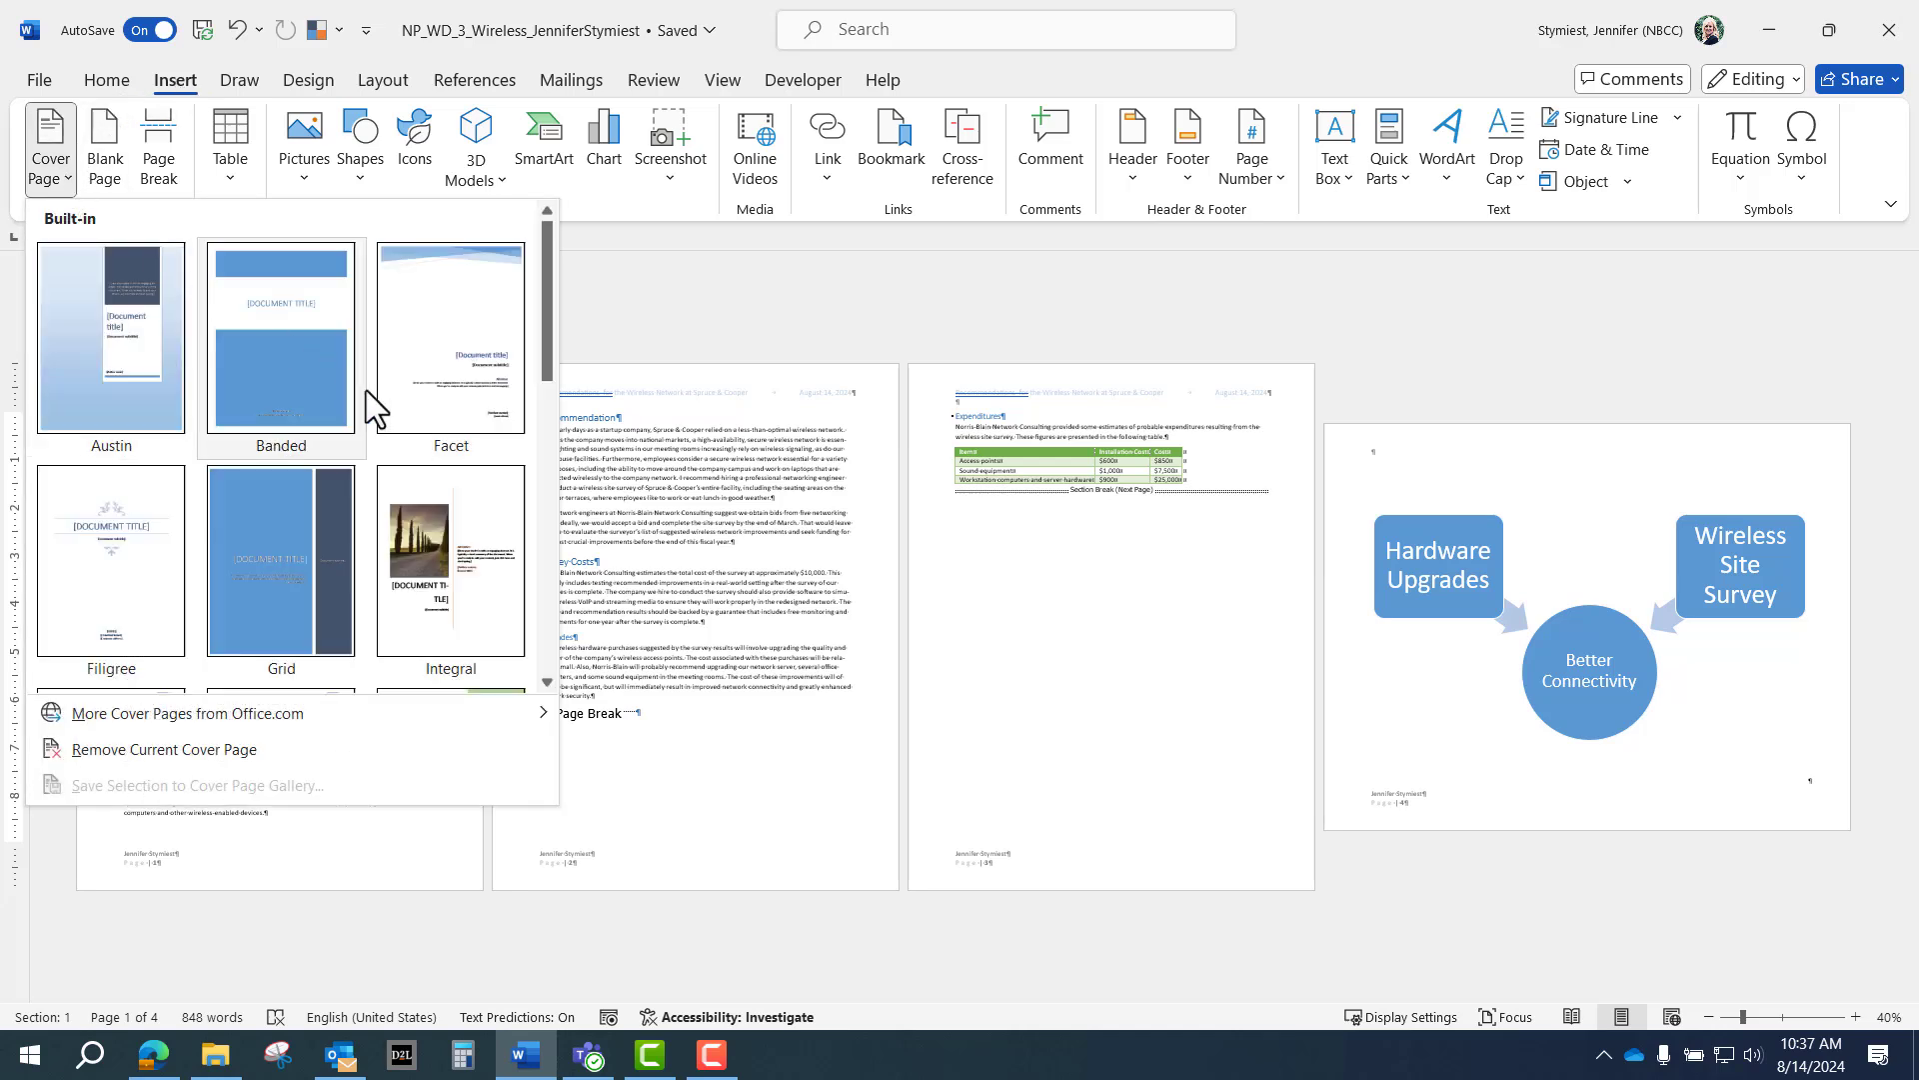
pyautogui.scroll(-4, 354, 440)
pyautogui.scroll(4, 356, 440)
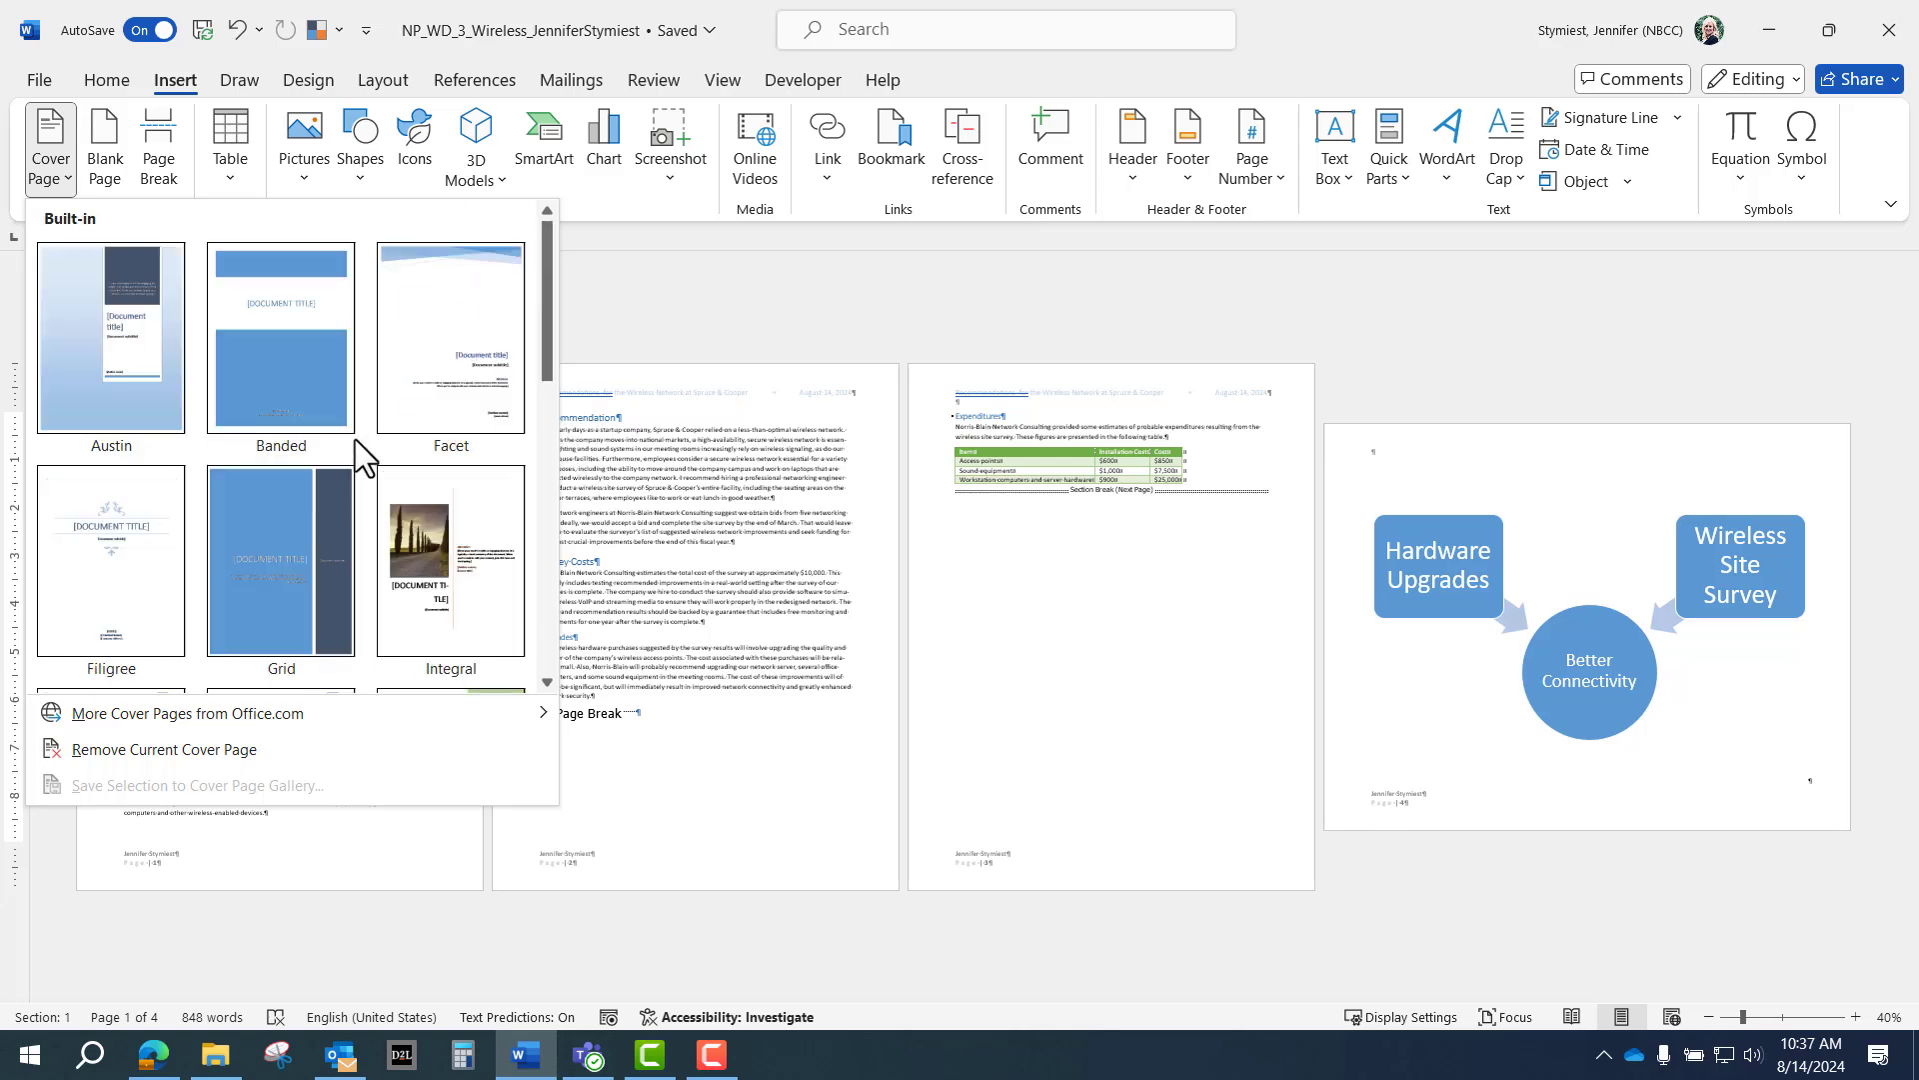
pyautogui.click(272, 551)
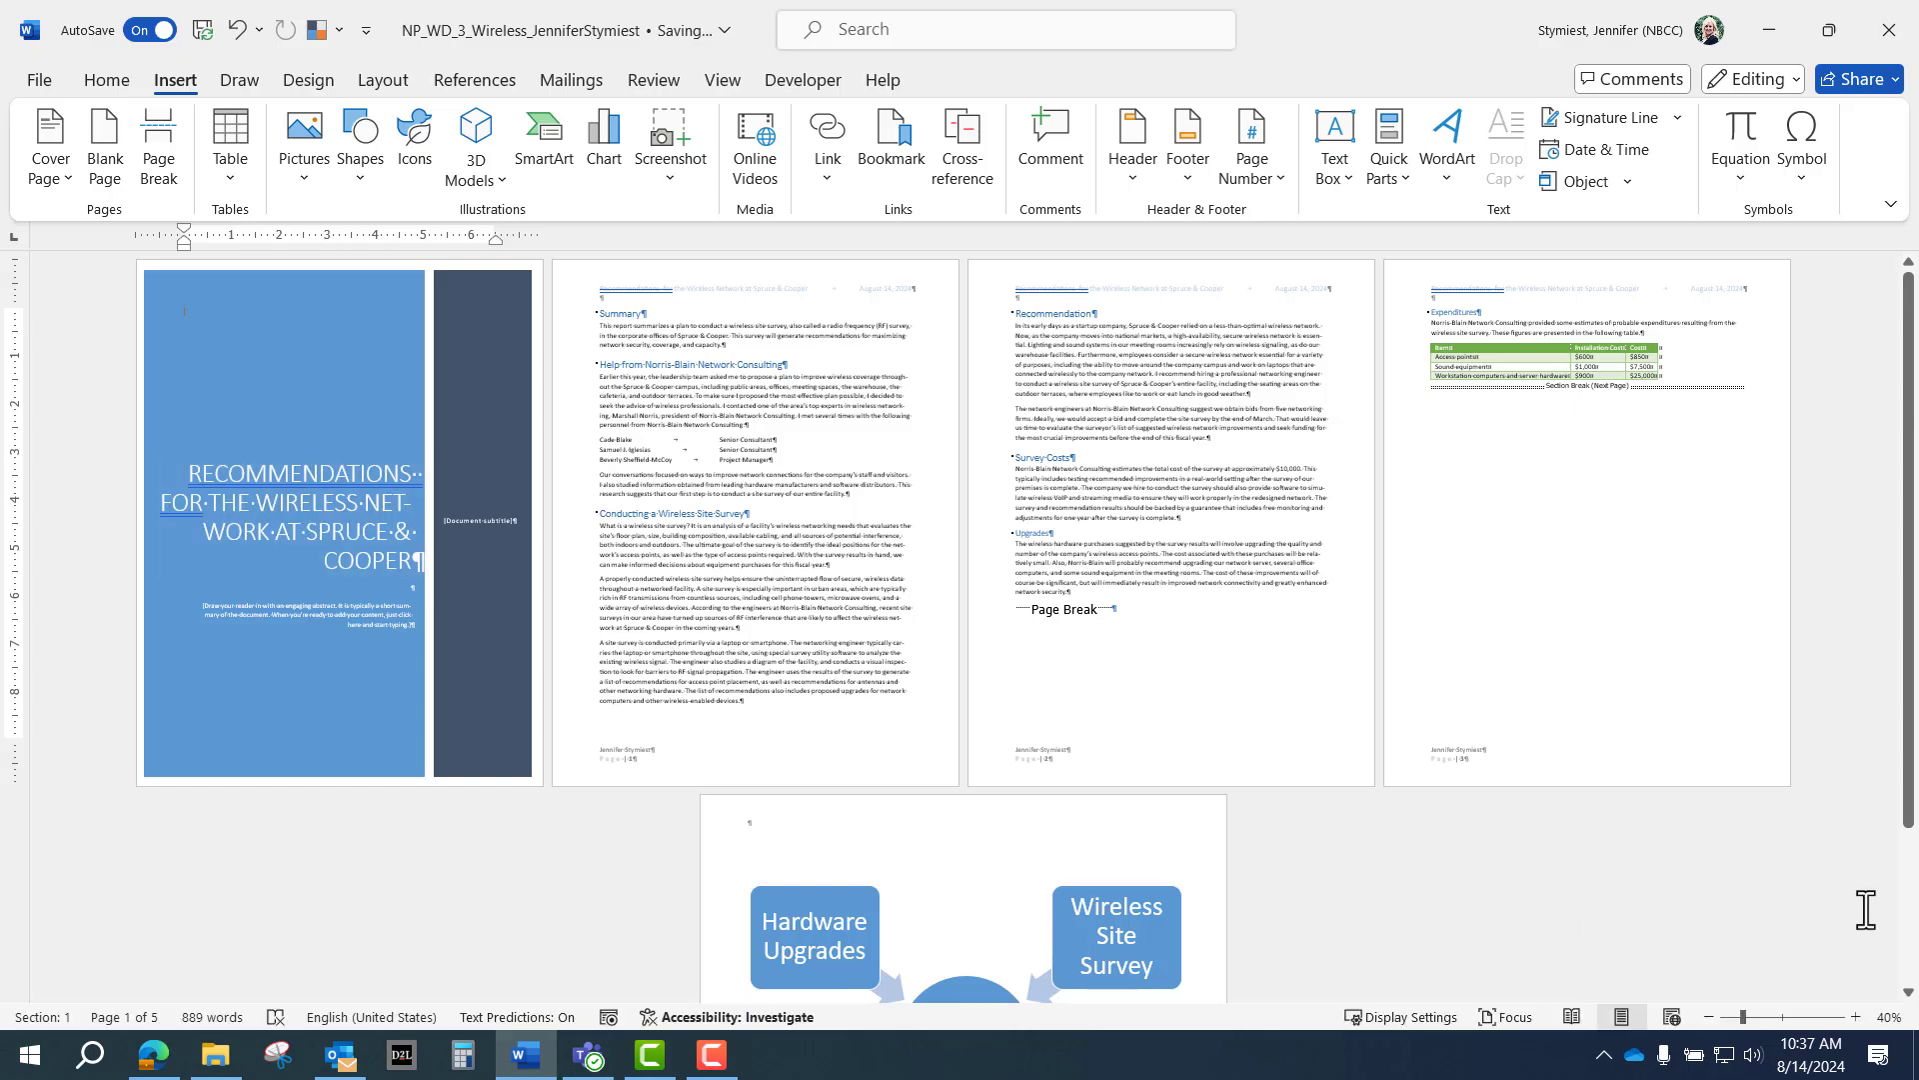
# Zoom the view in to 120% and scroll down to the cover page title.
pyautogui.click(1854, 1017)
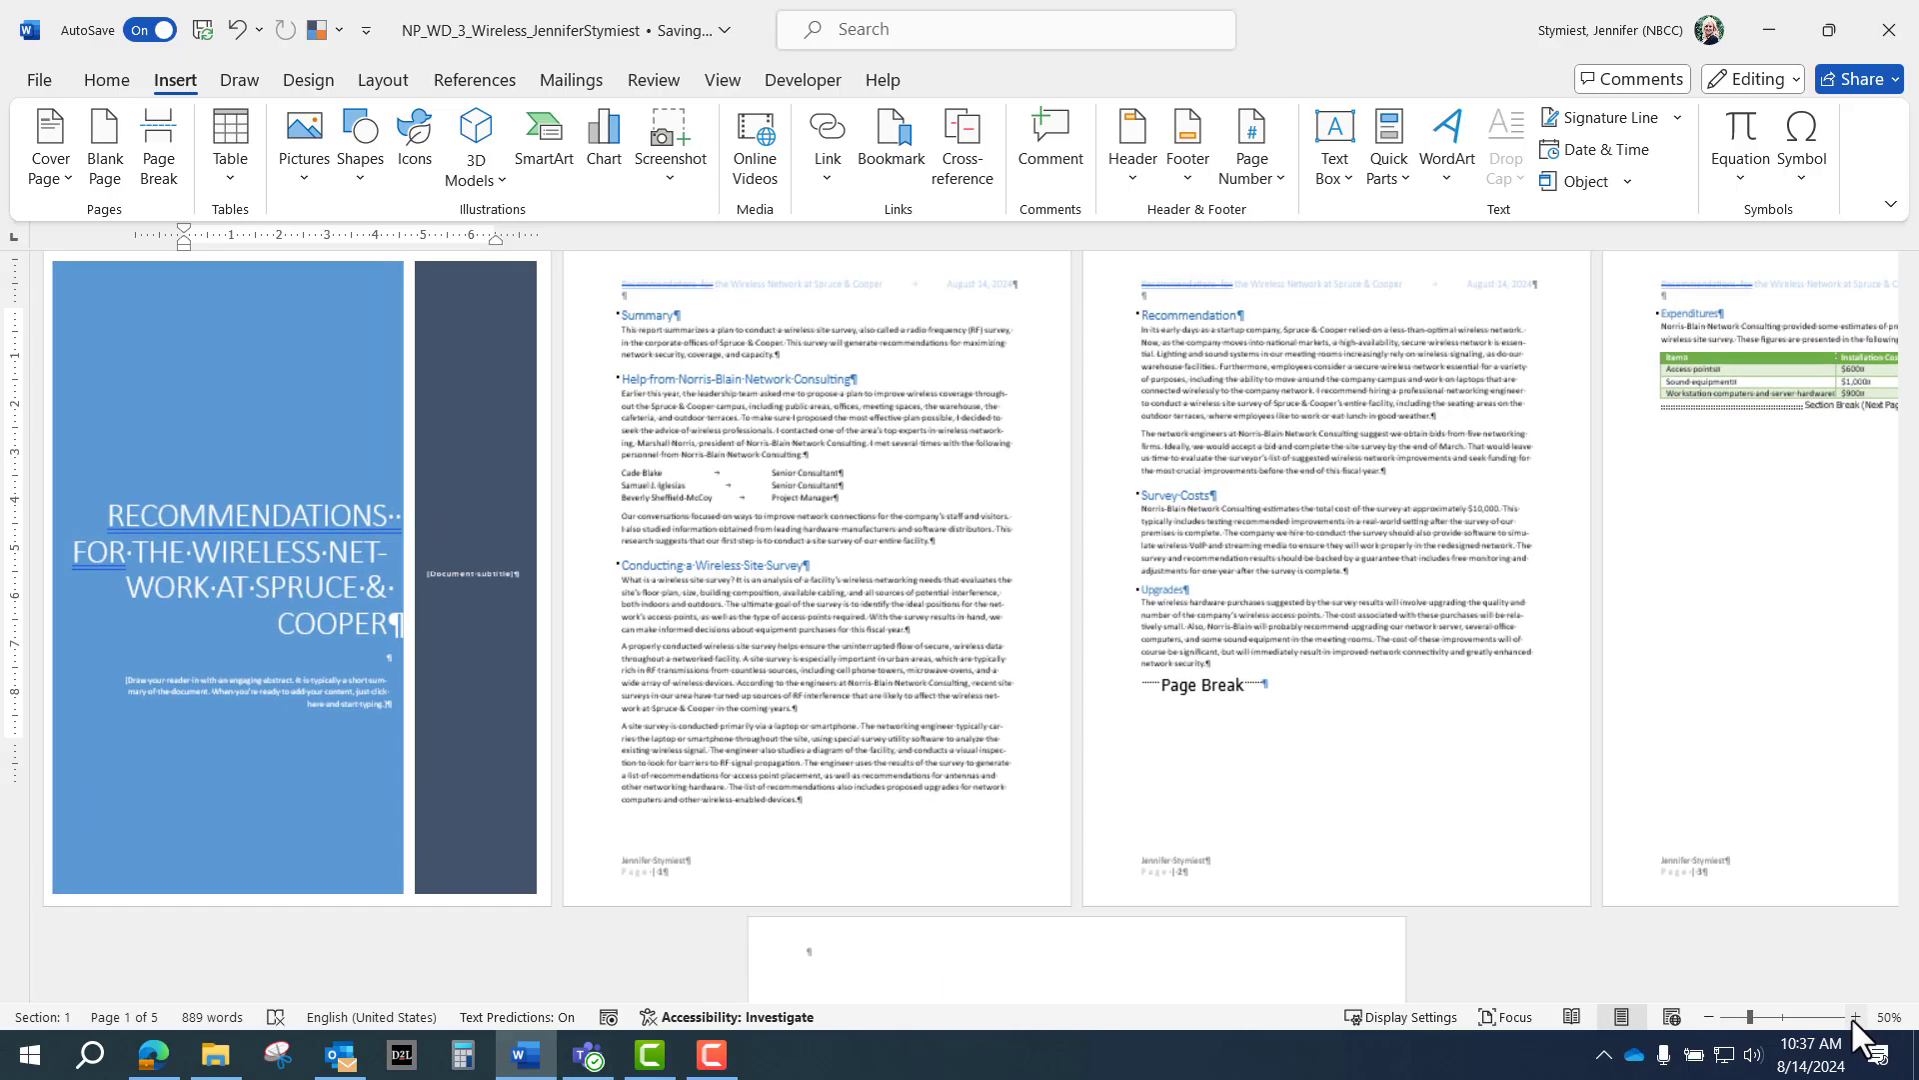
pyautogui.click(1854, 1017)
pyautogui.click(1855, 1016)
pyautogui.click(1854, 1017)
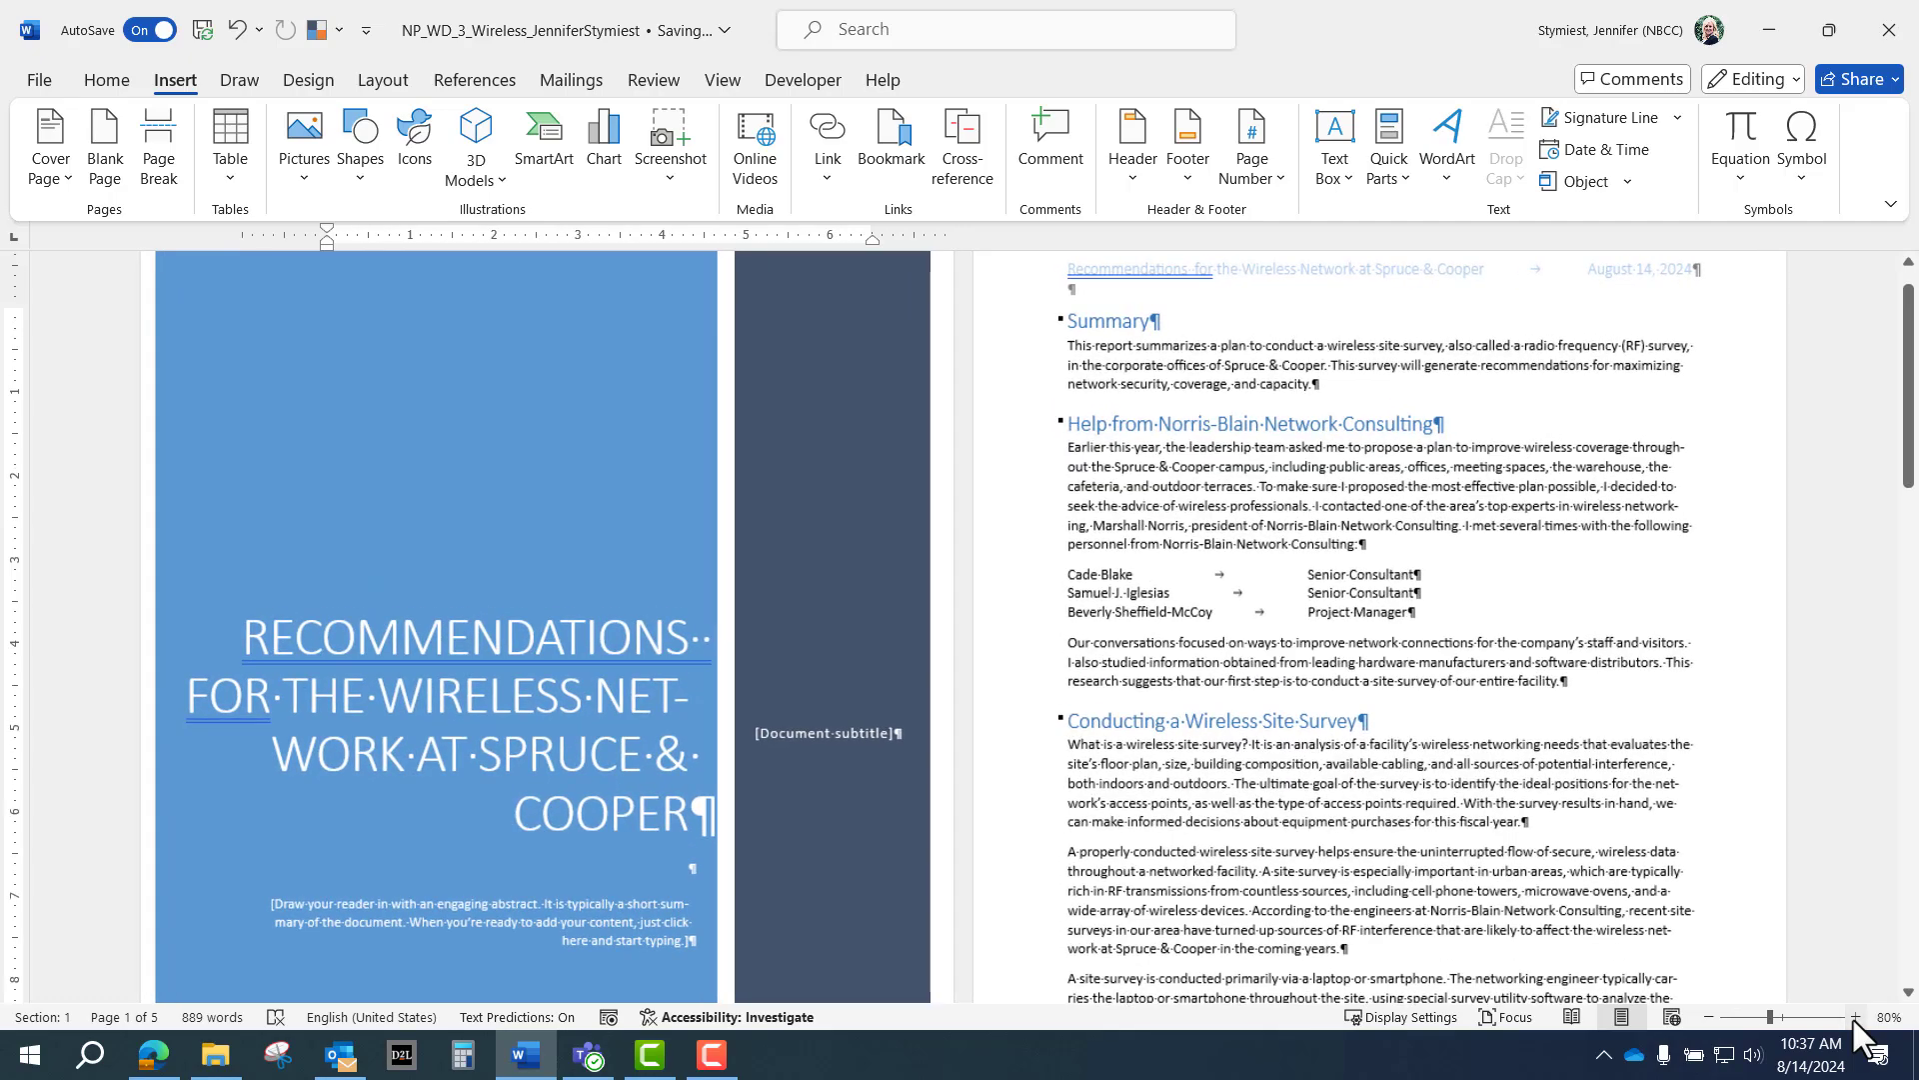
pyautogui.click(1854, 1016)
pyautogui.click(1854, 1017)
pyautogui.click(1855, 1017)
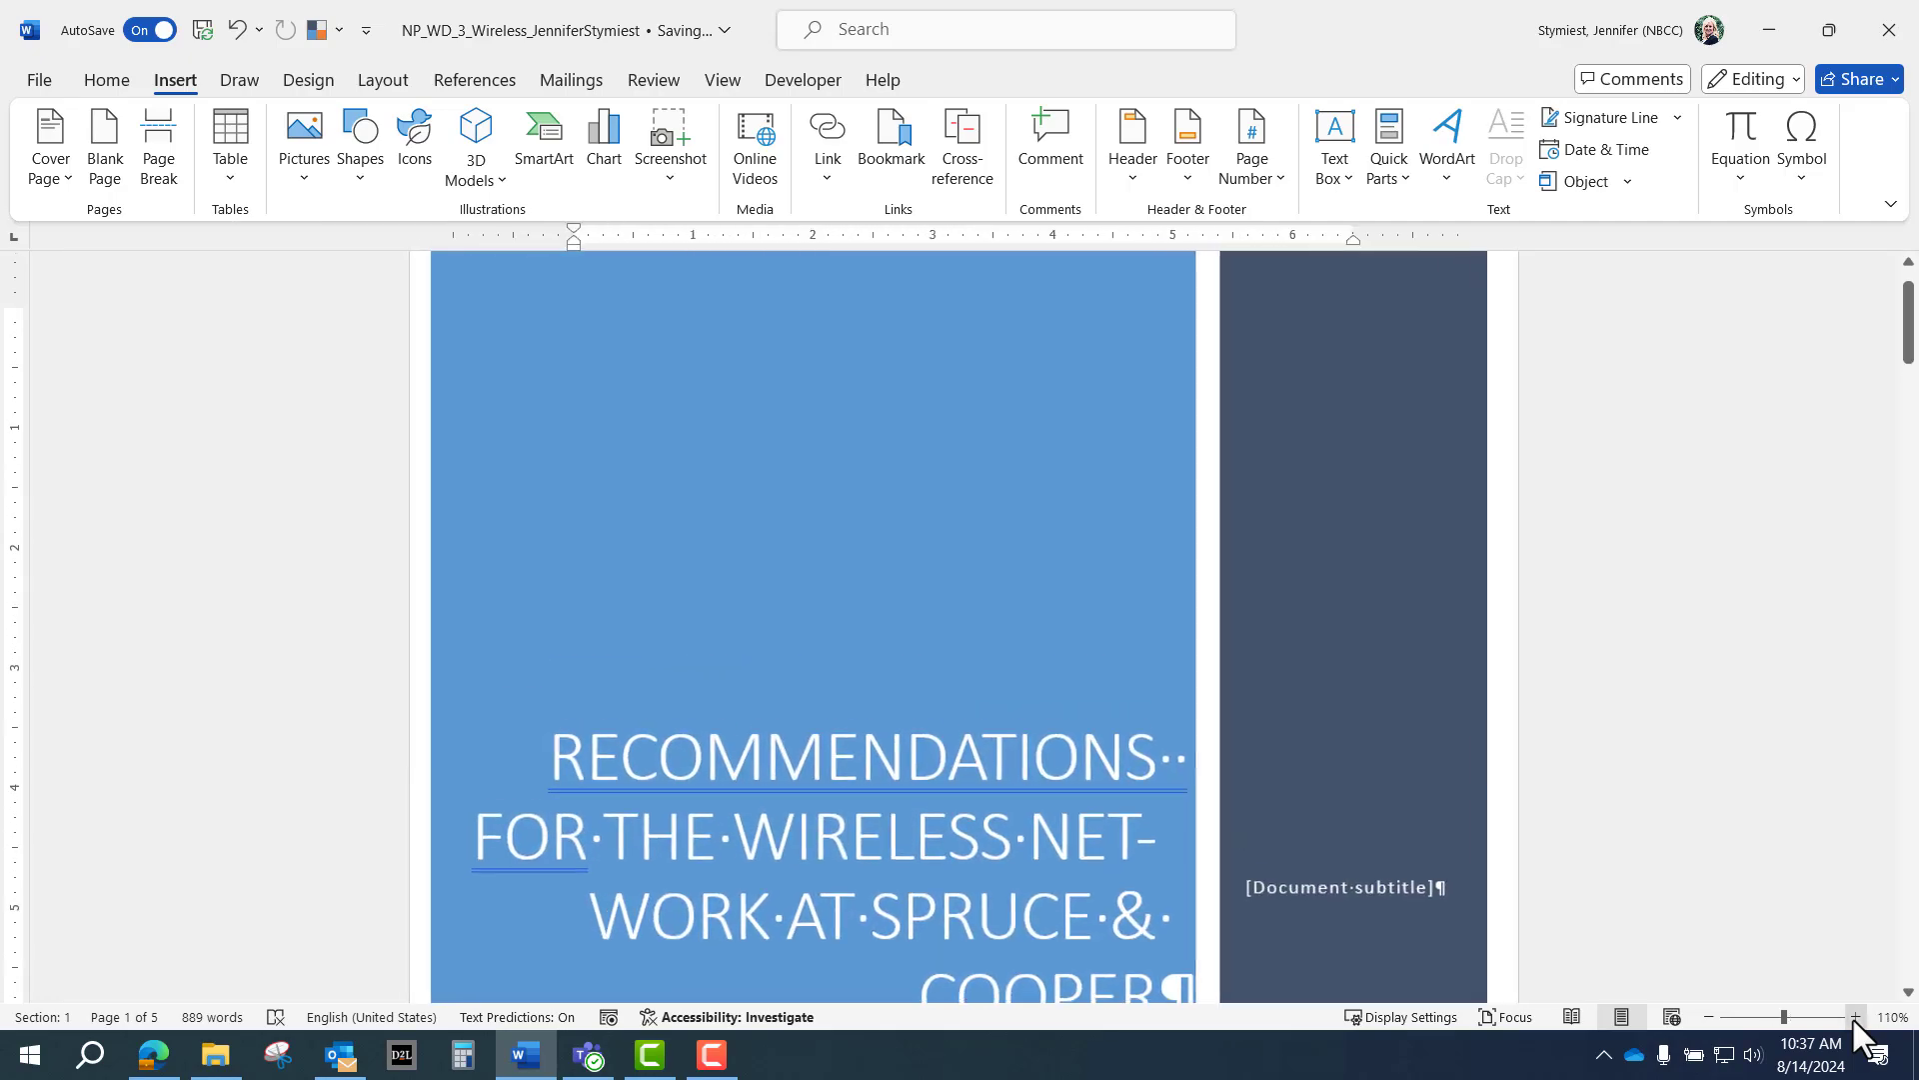
pyautogui.click(1854, 1016)
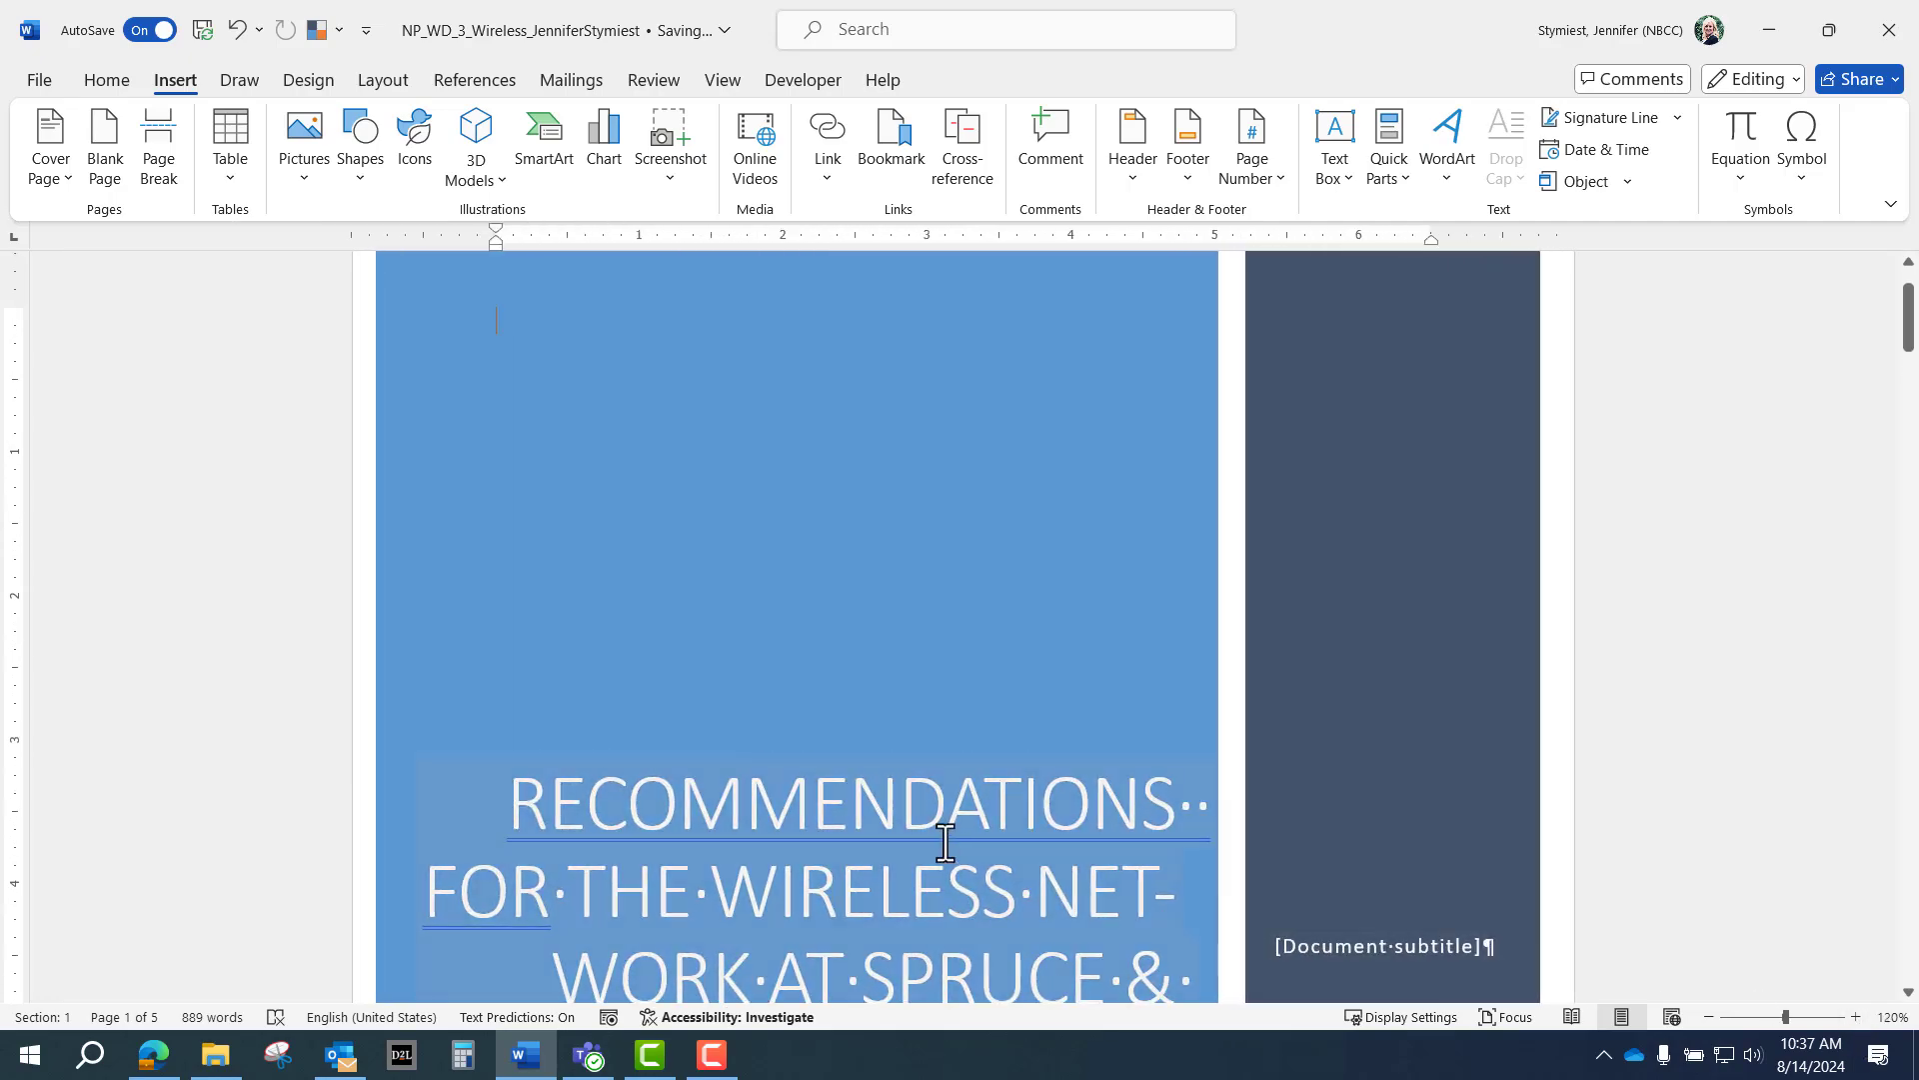
pyautogui.scroll(-2, 941, 831)
pyautogui.scroll(-2, 940, 832)
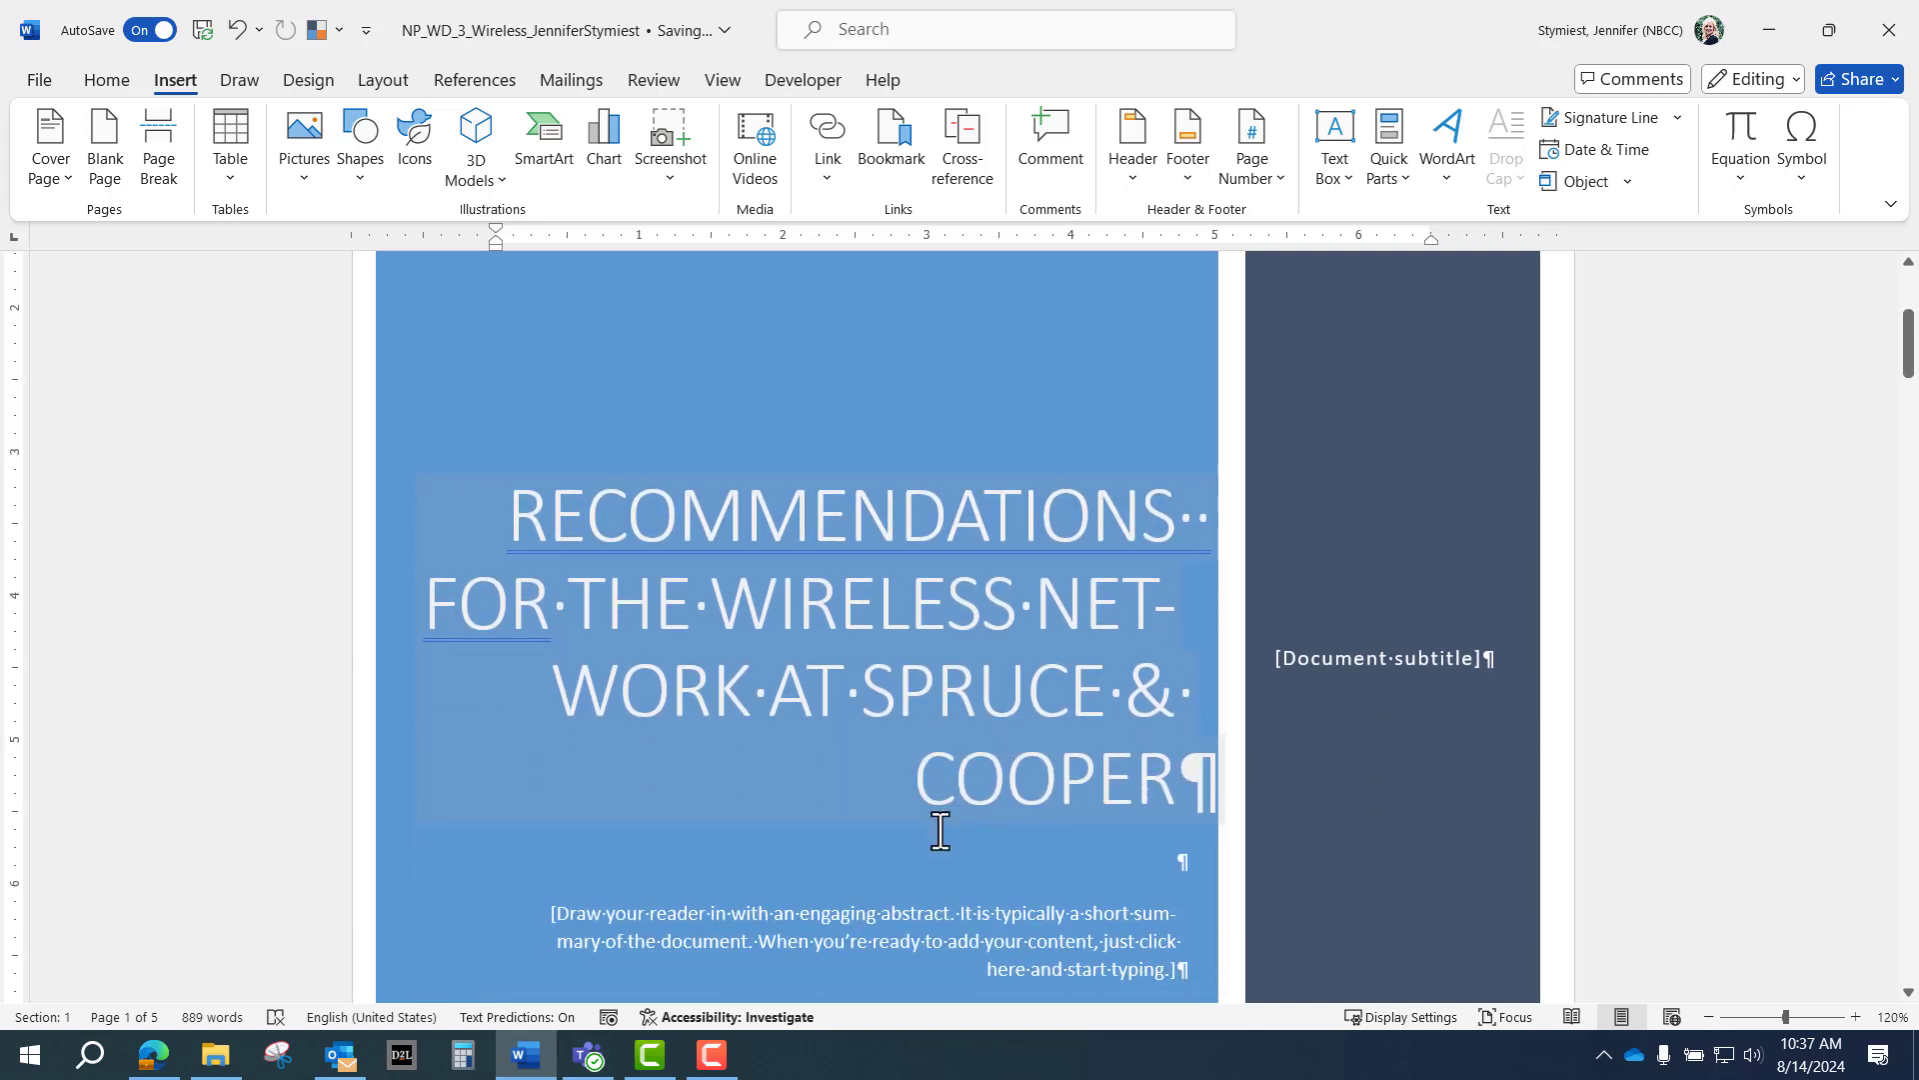
# Select the word RECOMMENDATIONS in the cover title, then deselect it.
pyautogui.doubleClick(940, 520)
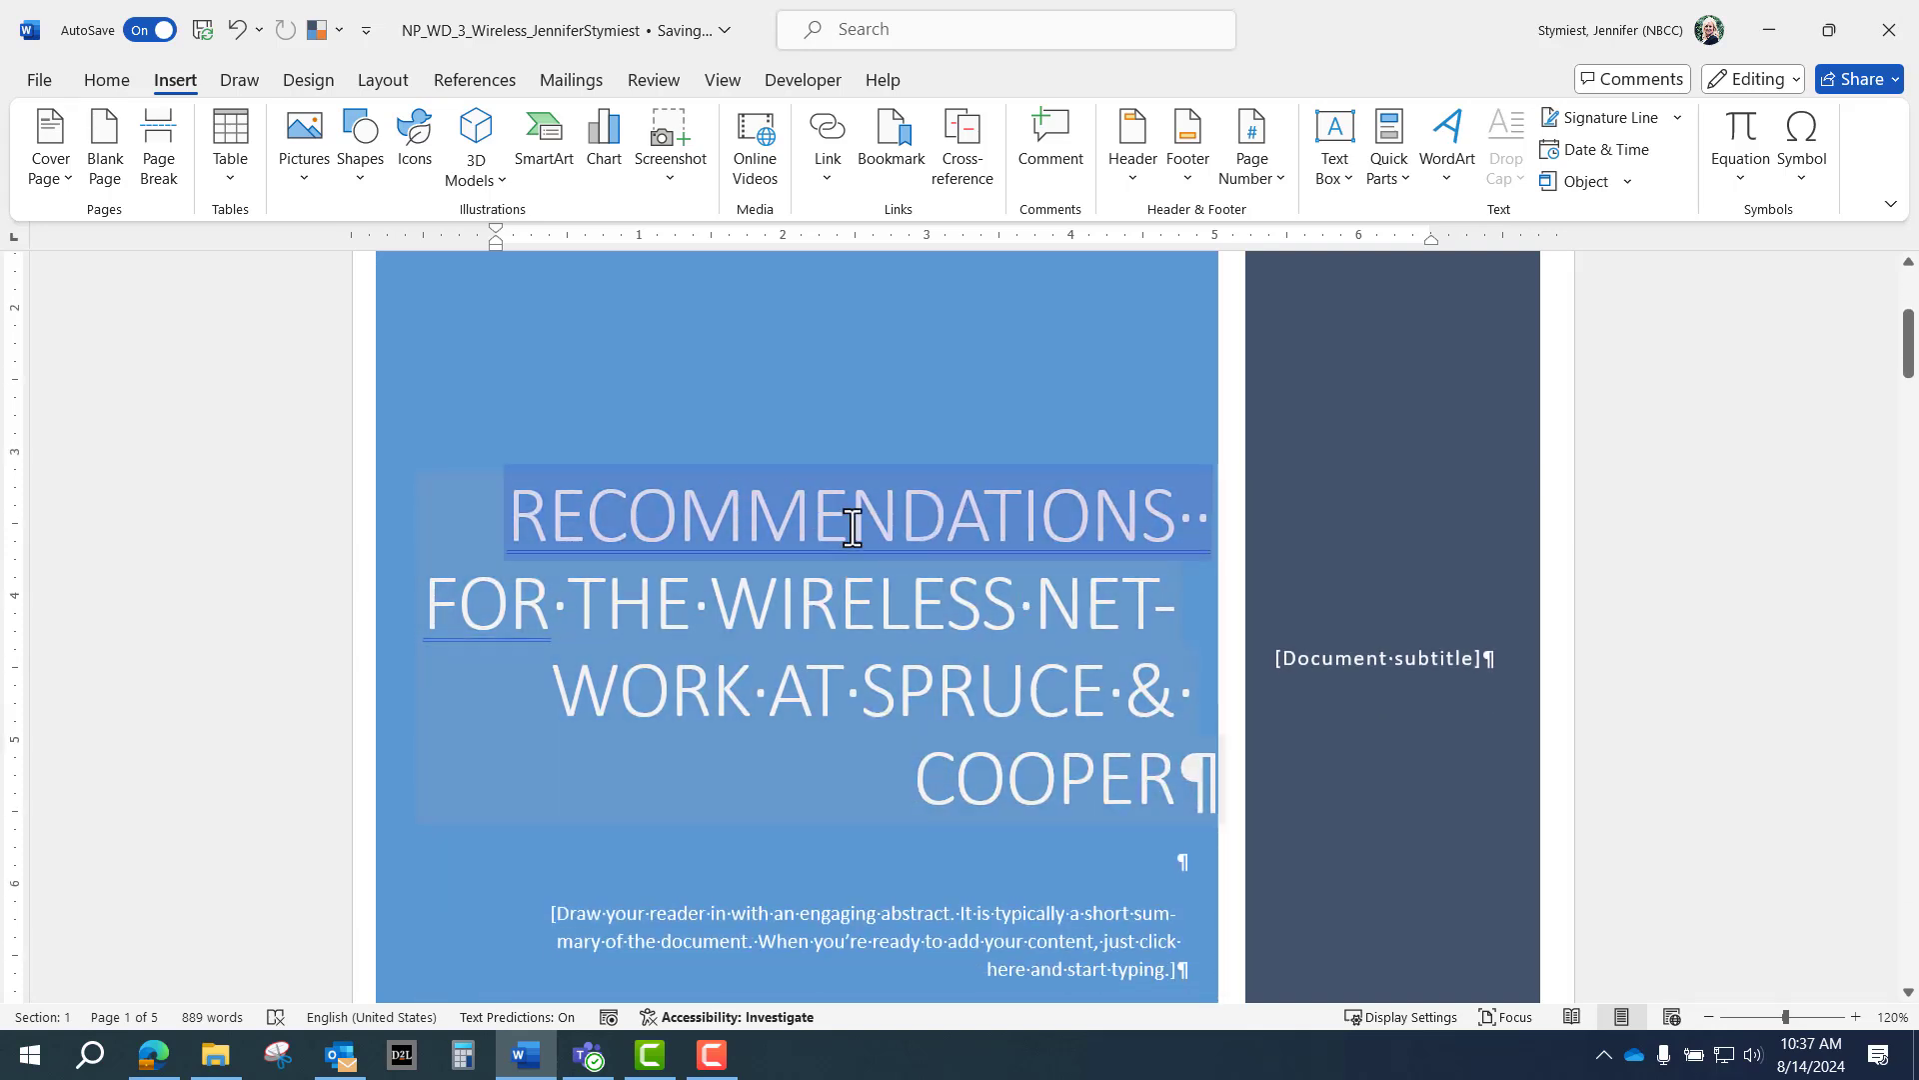
pyautogui.click(974, 655)
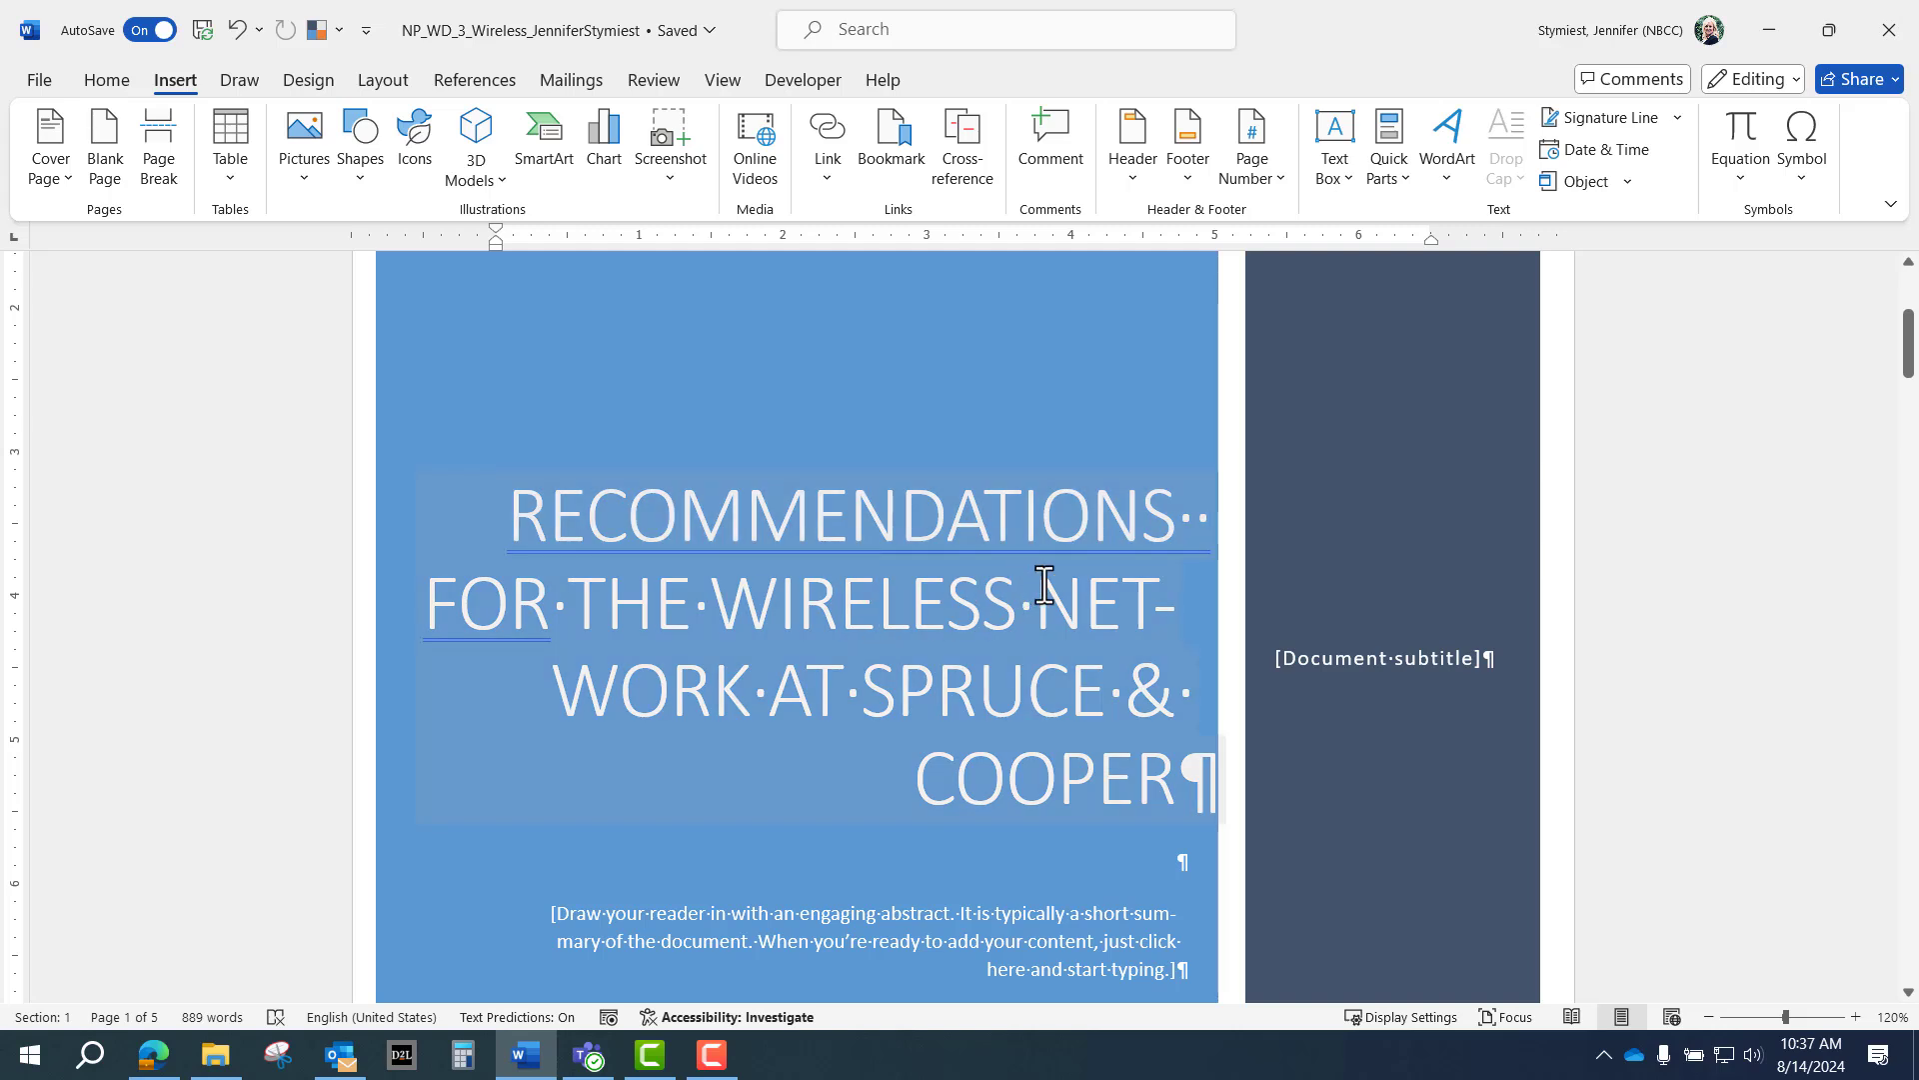
pyautogui.click(355, 265)
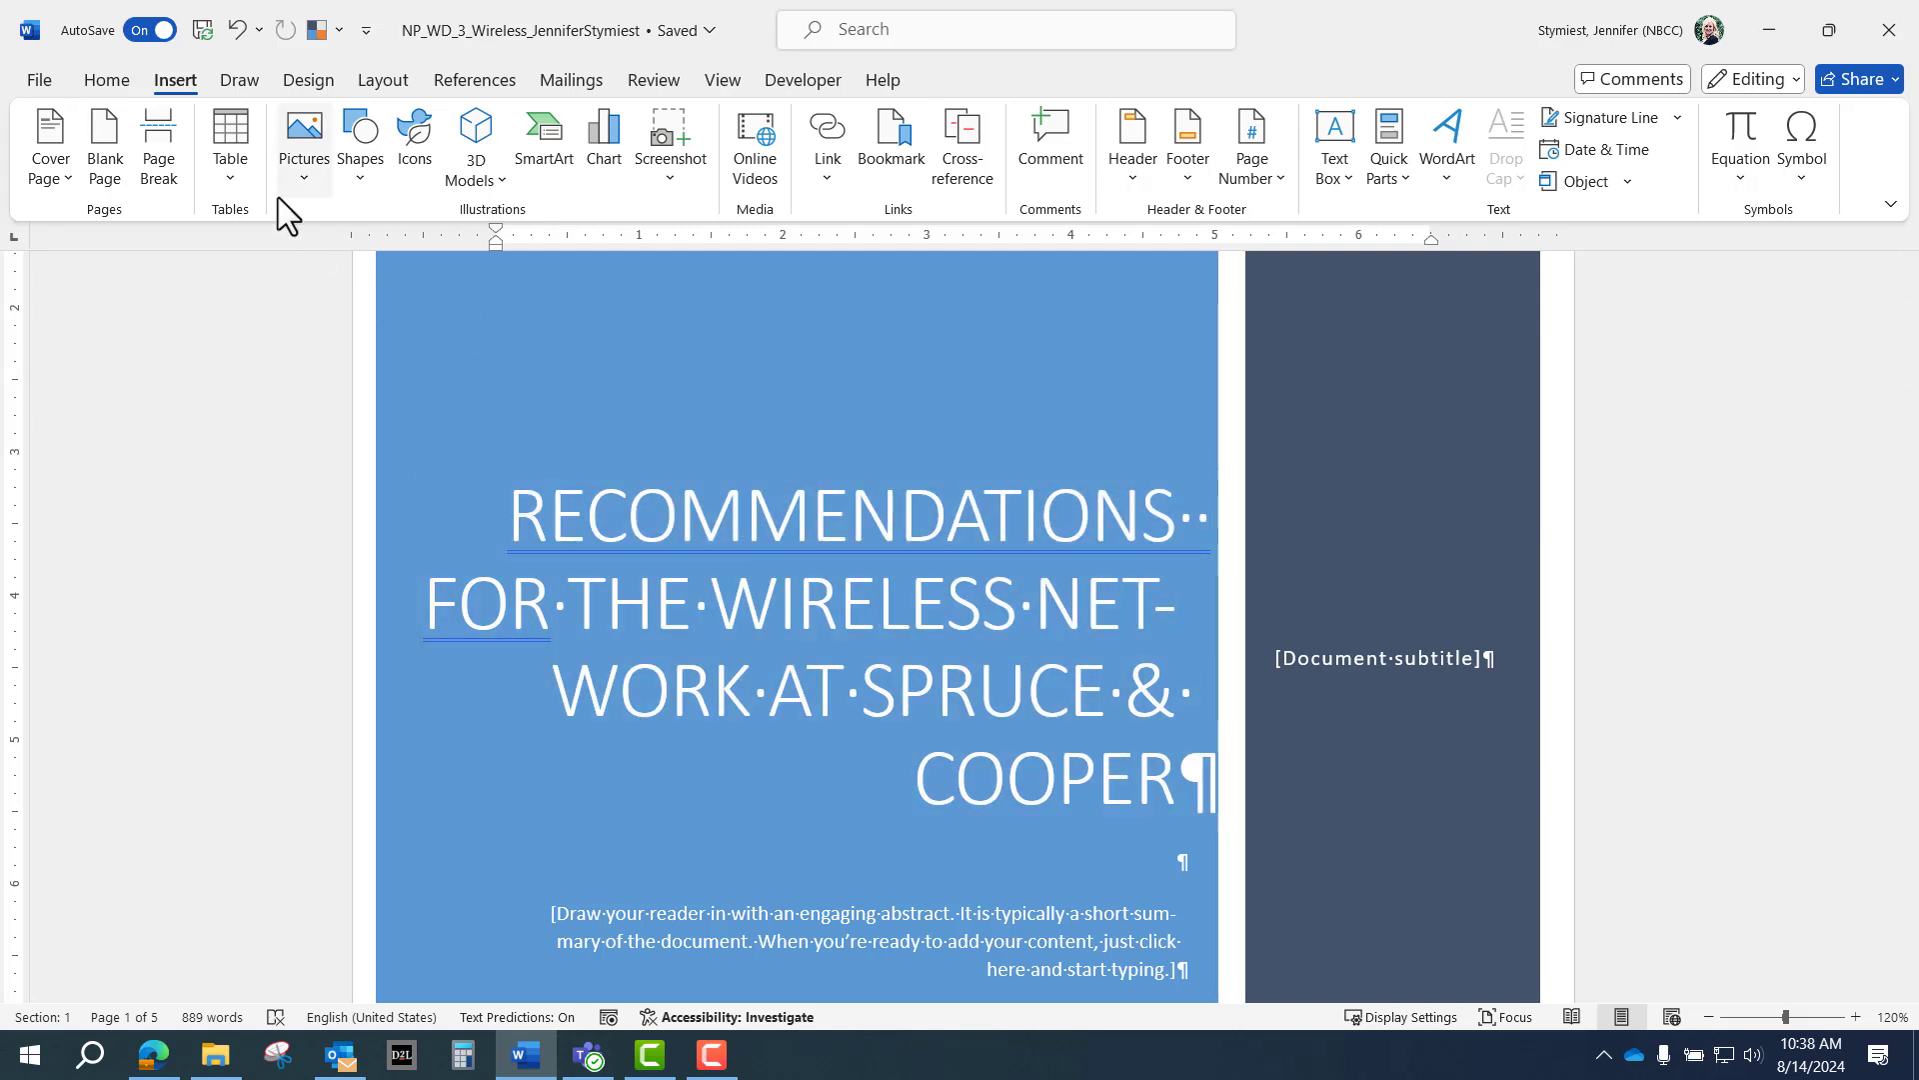
# Turn off 'Hyphenate words in CAPS' in Hyphenation Options so NETWORK stays whole.
pyautogui.click(383, 82)
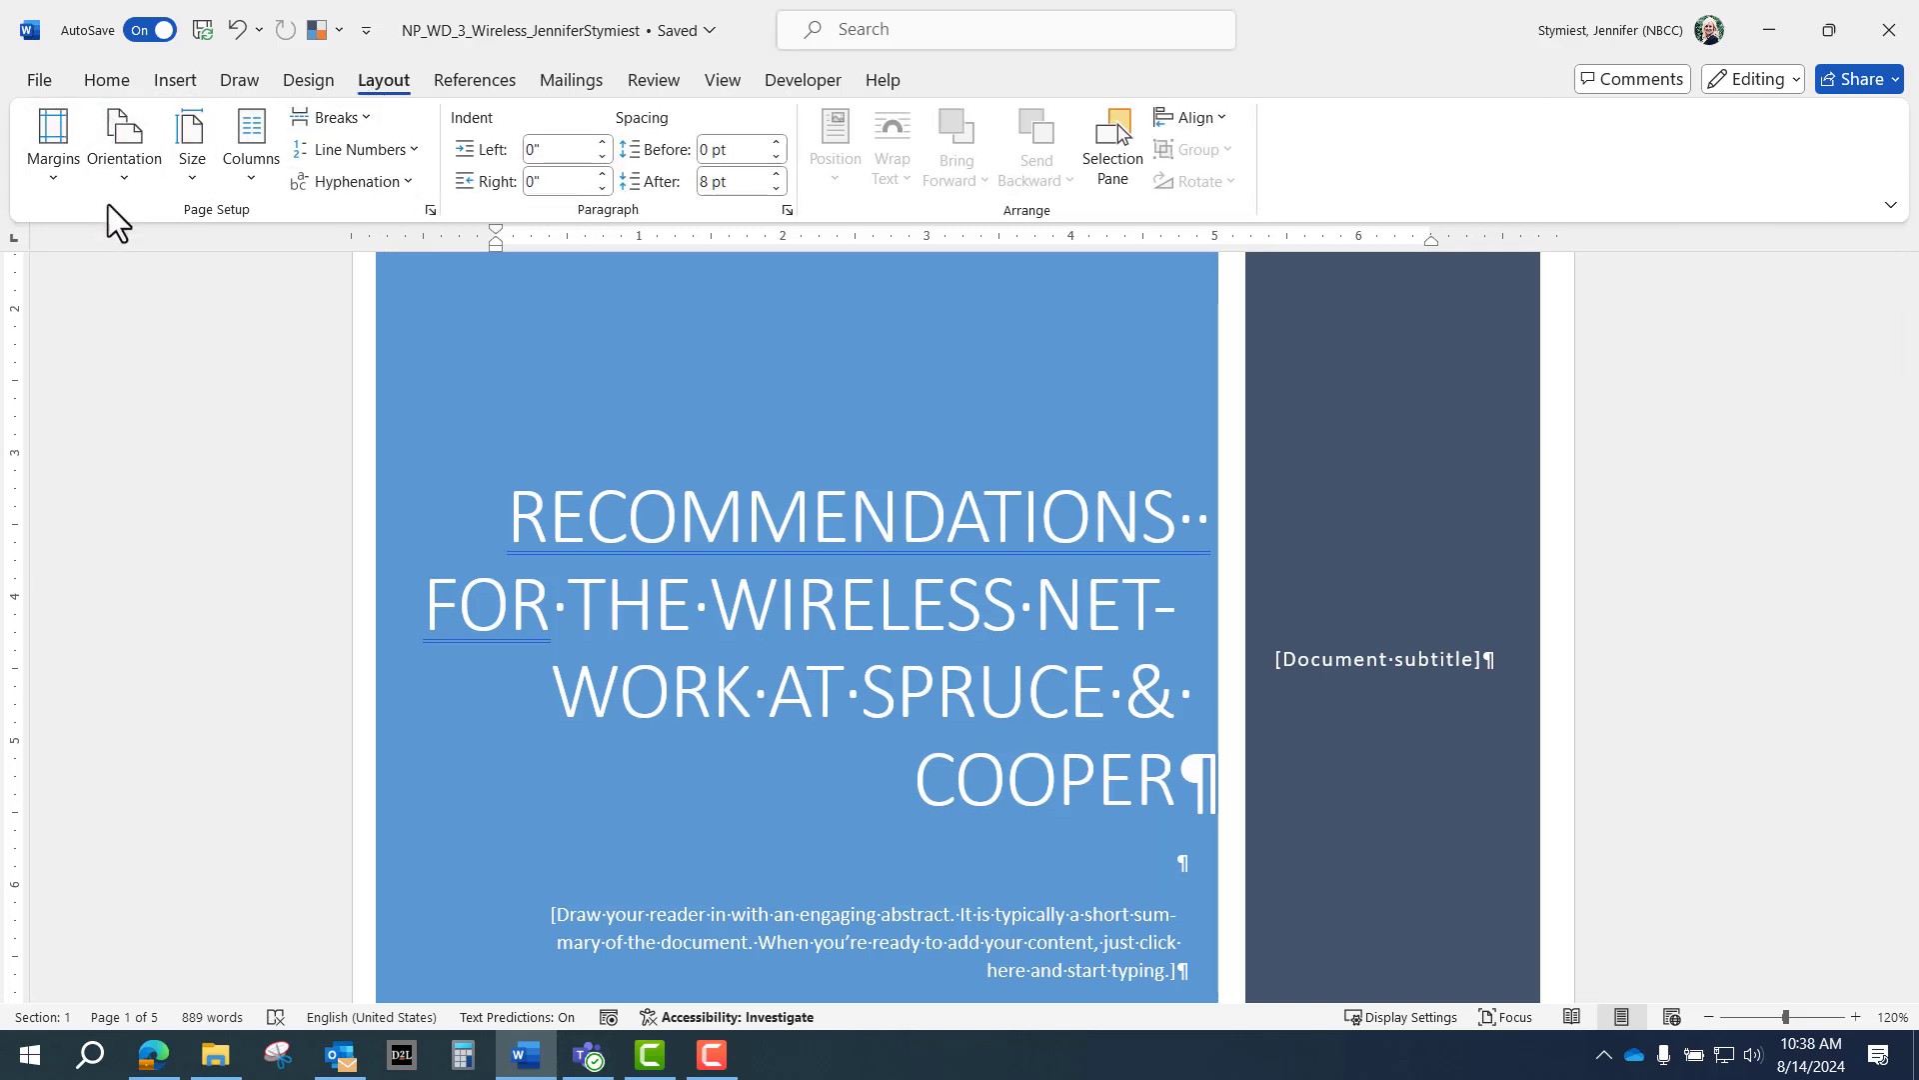
pyautogui.click(357, 183)
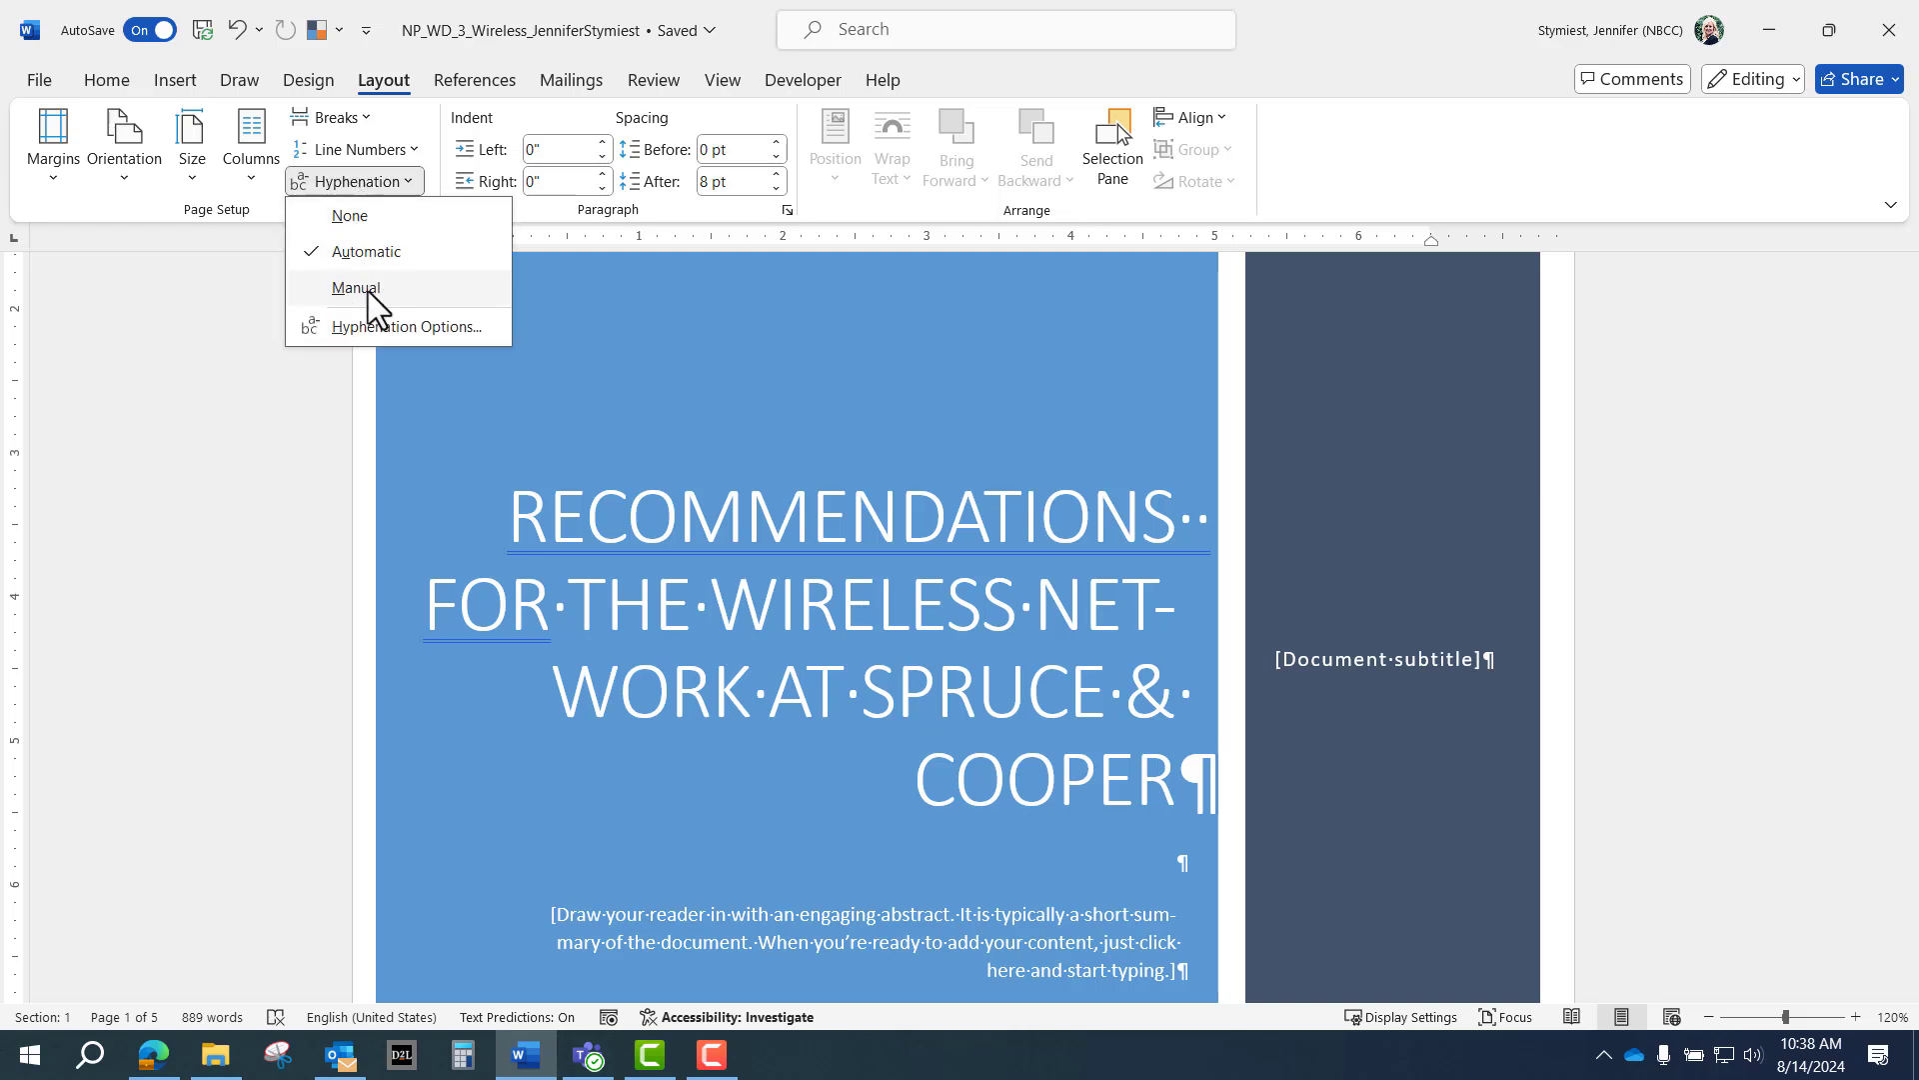
pyautogui.click(381, 327)
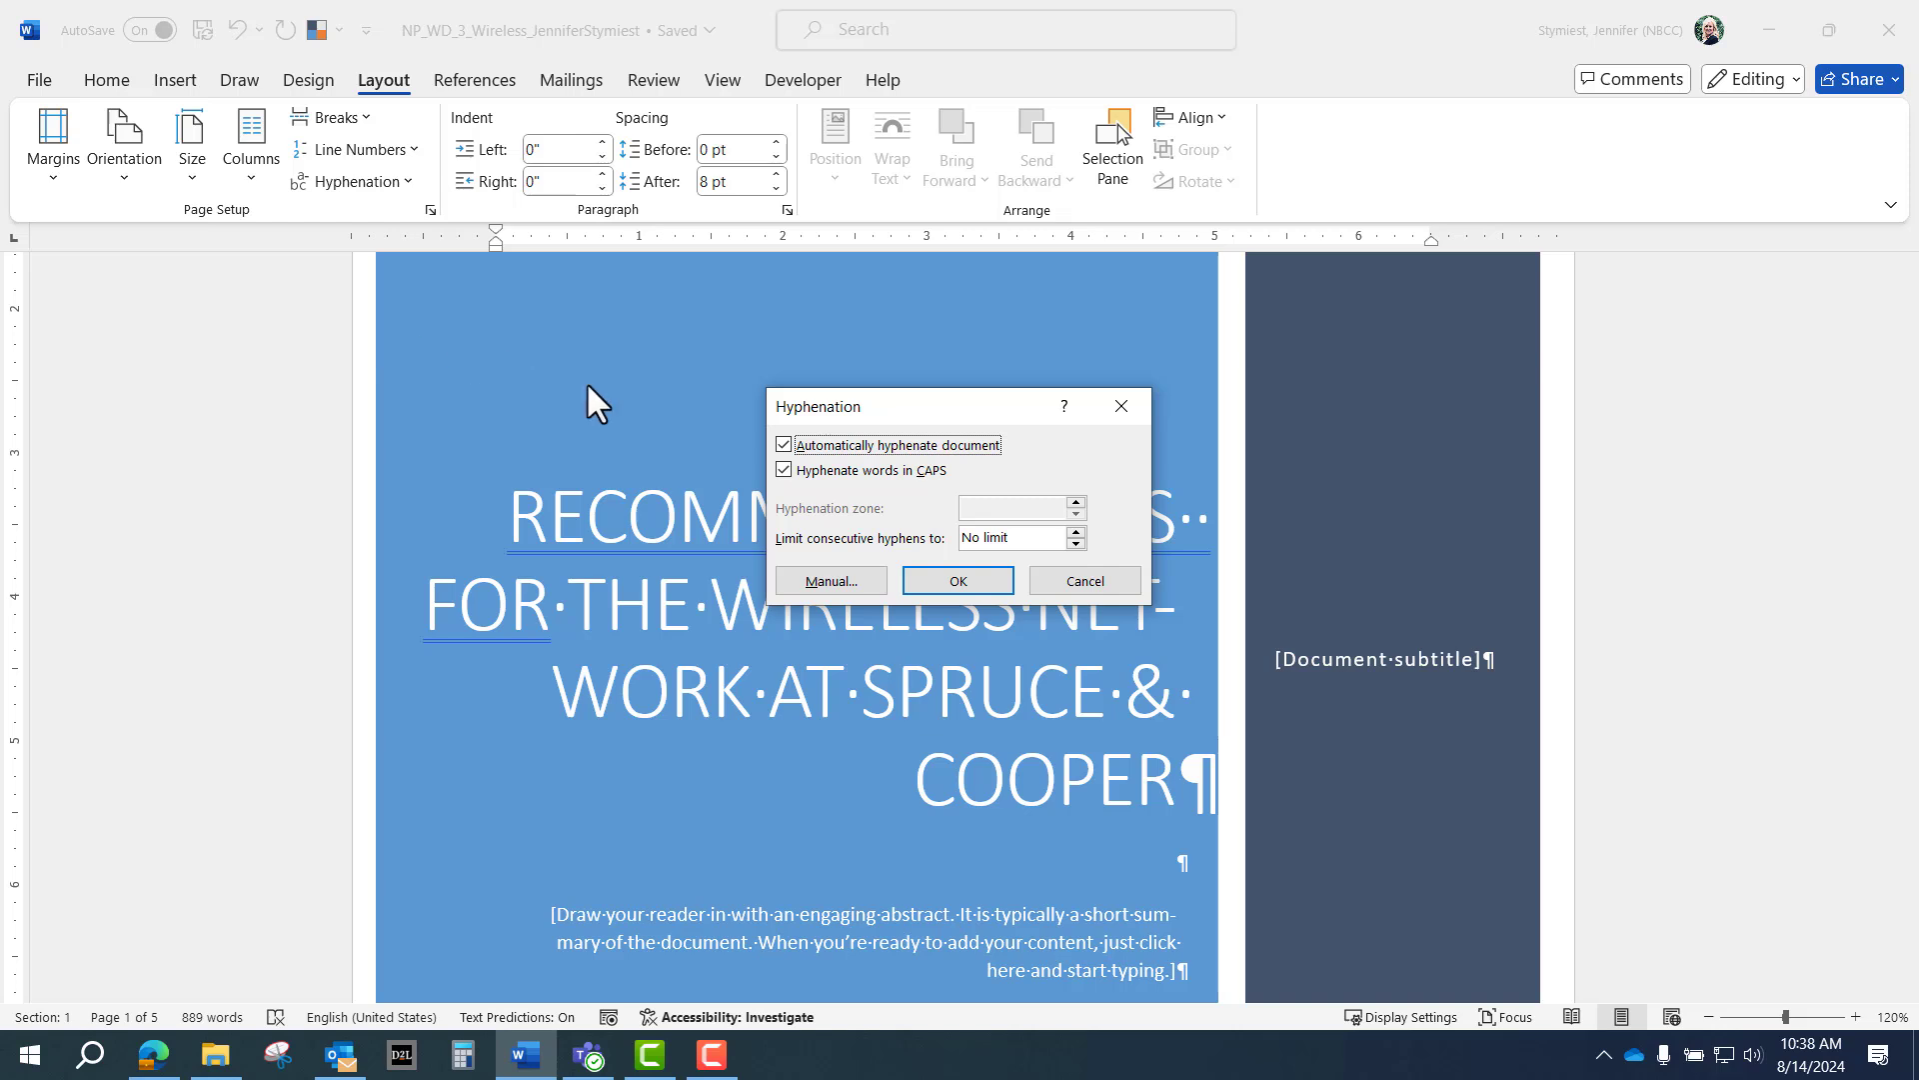
pyautogui.click(783, 471)
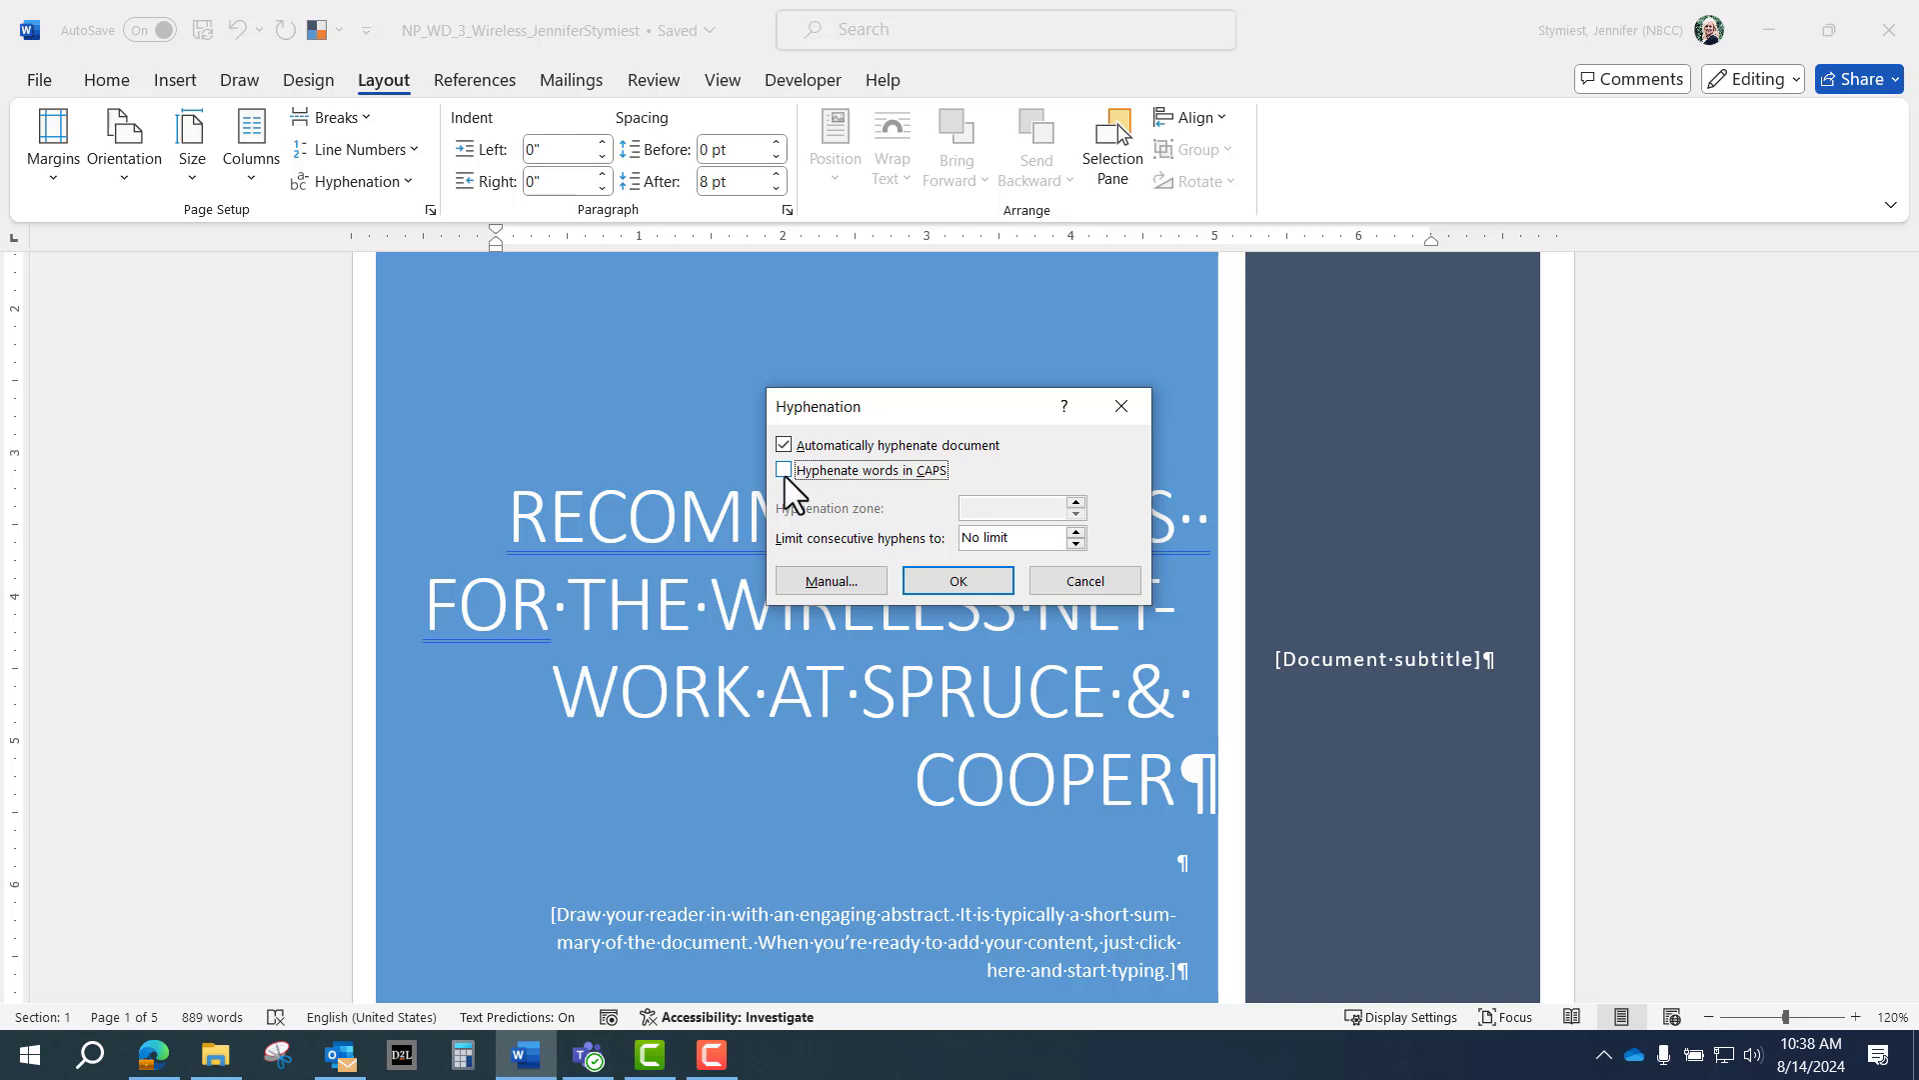
pyautogui.click(945, 577)
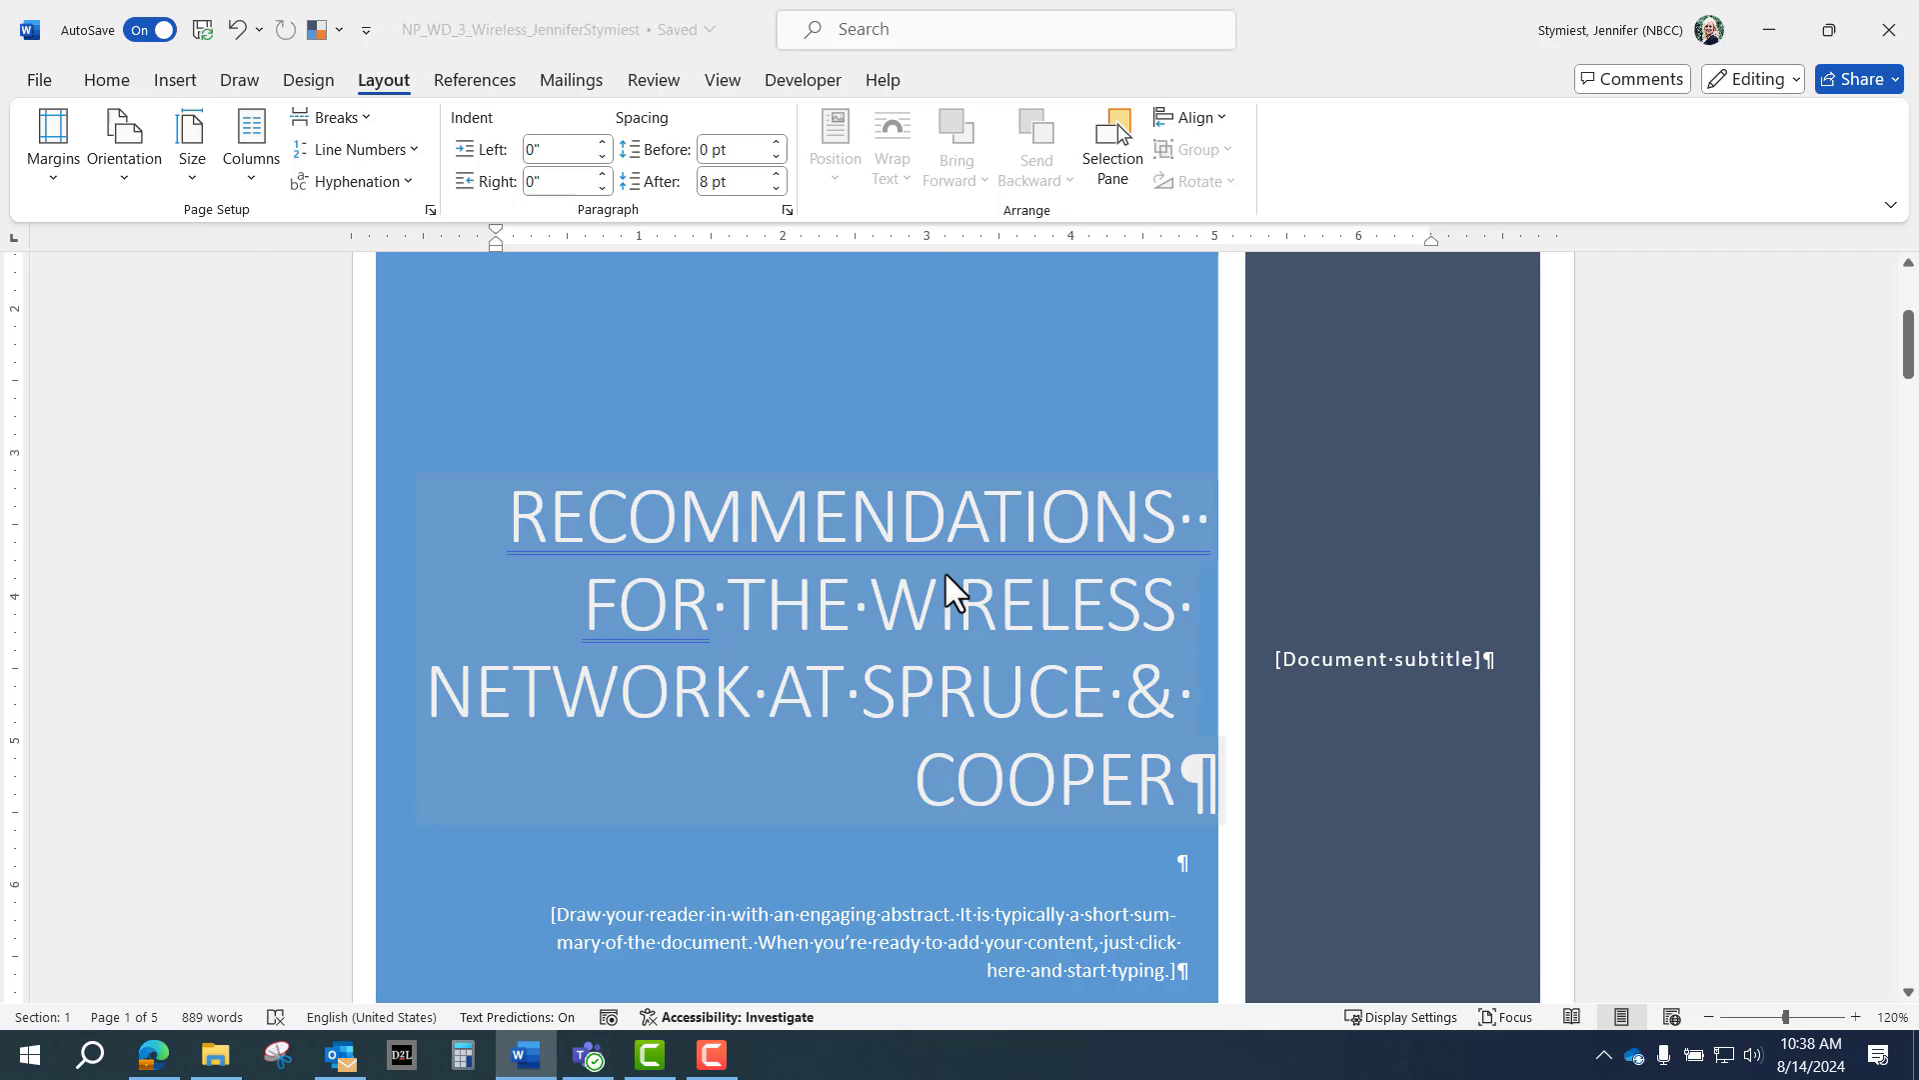
# Fill the [Document subtitle] placeholder with 'Prepared by' followed by the author's full name.
pyautogui.scroll(-1, 947, 467)
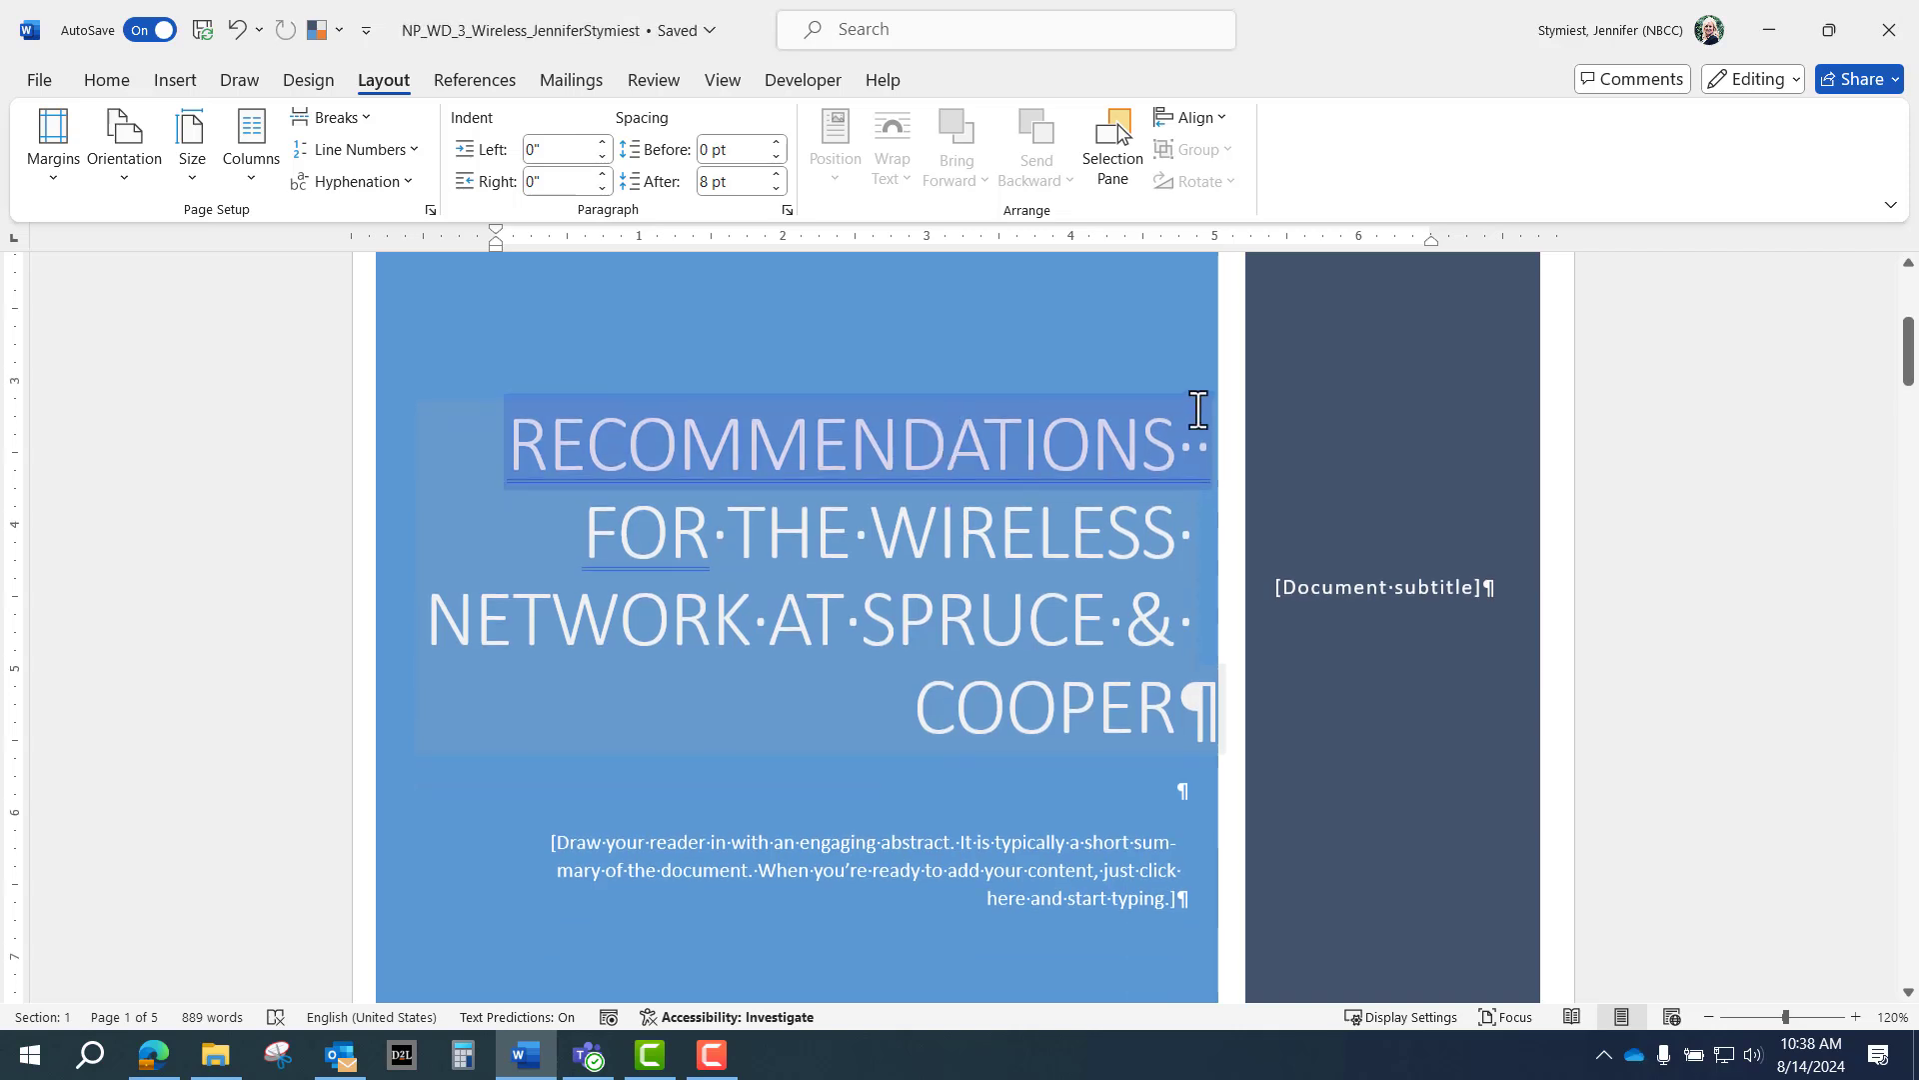
pyautogui.click(1325, 600)
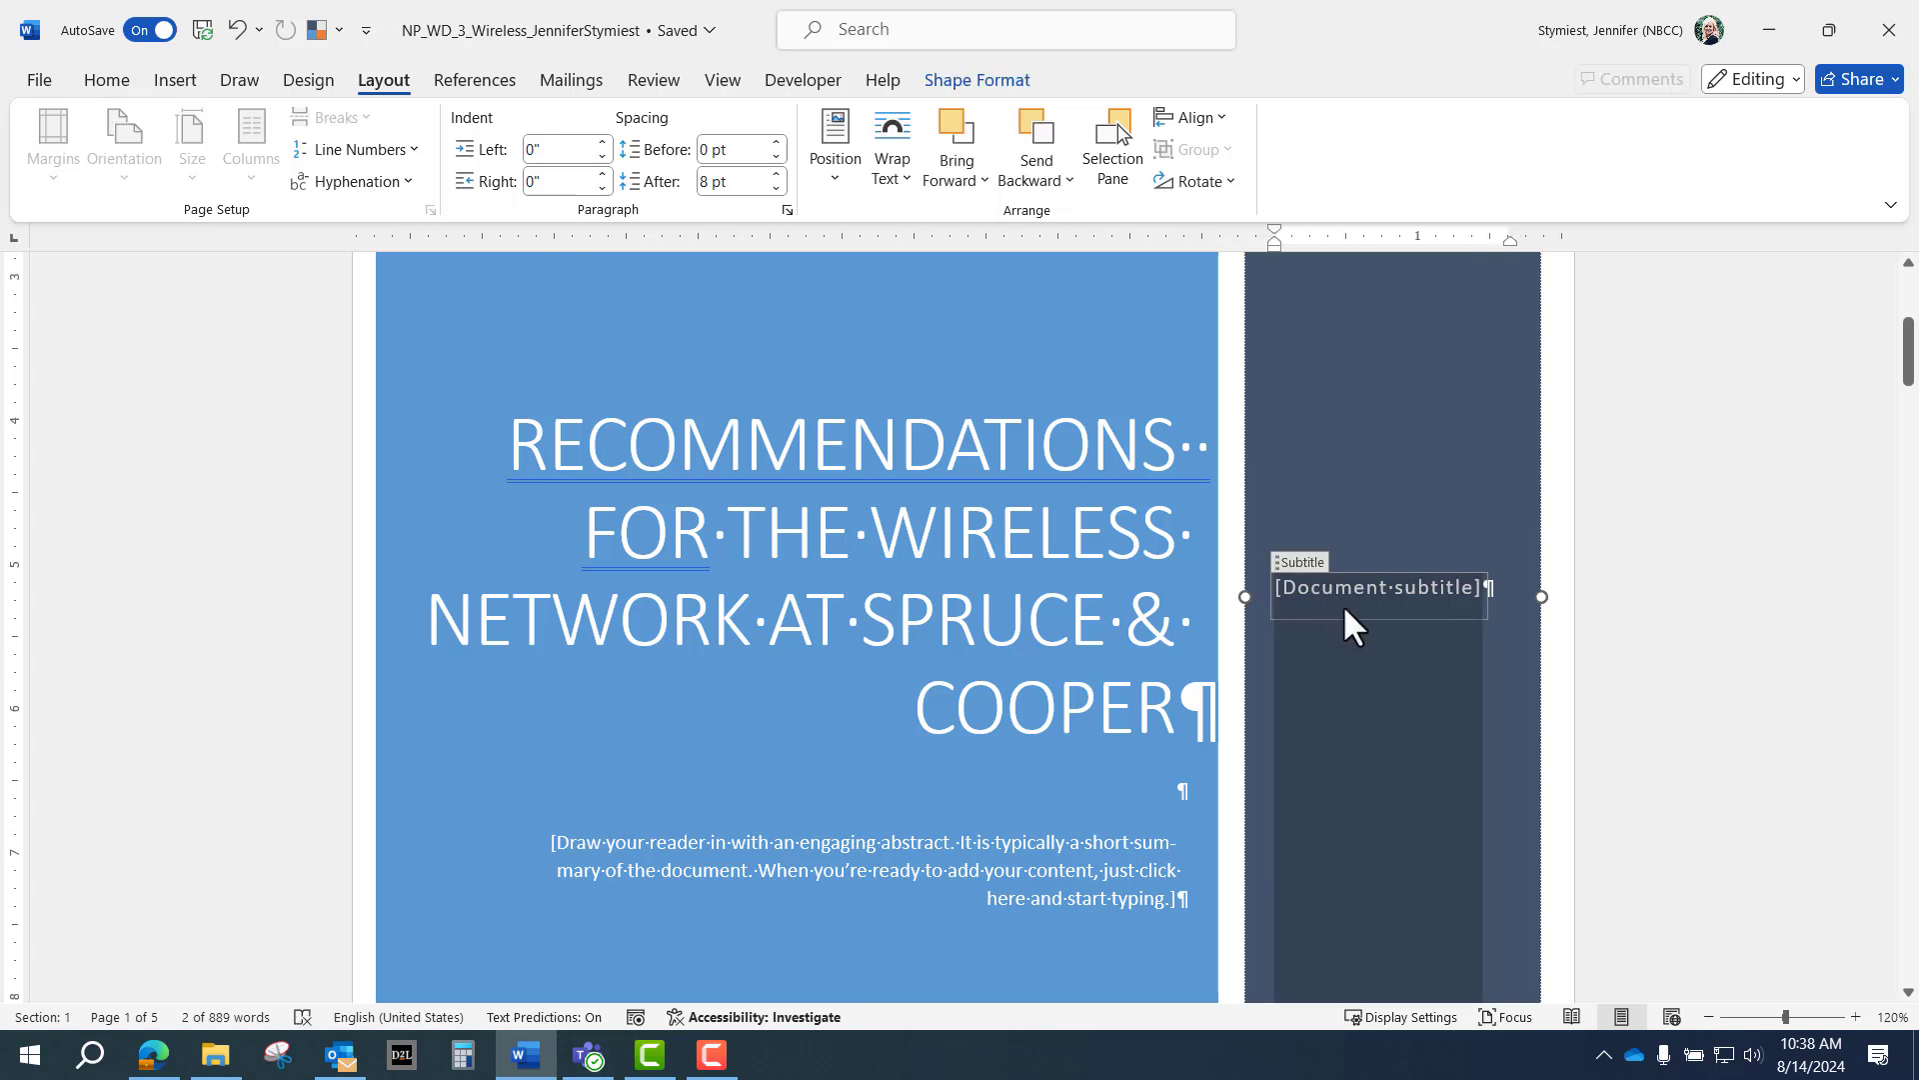
pyautogui.write('Prep')
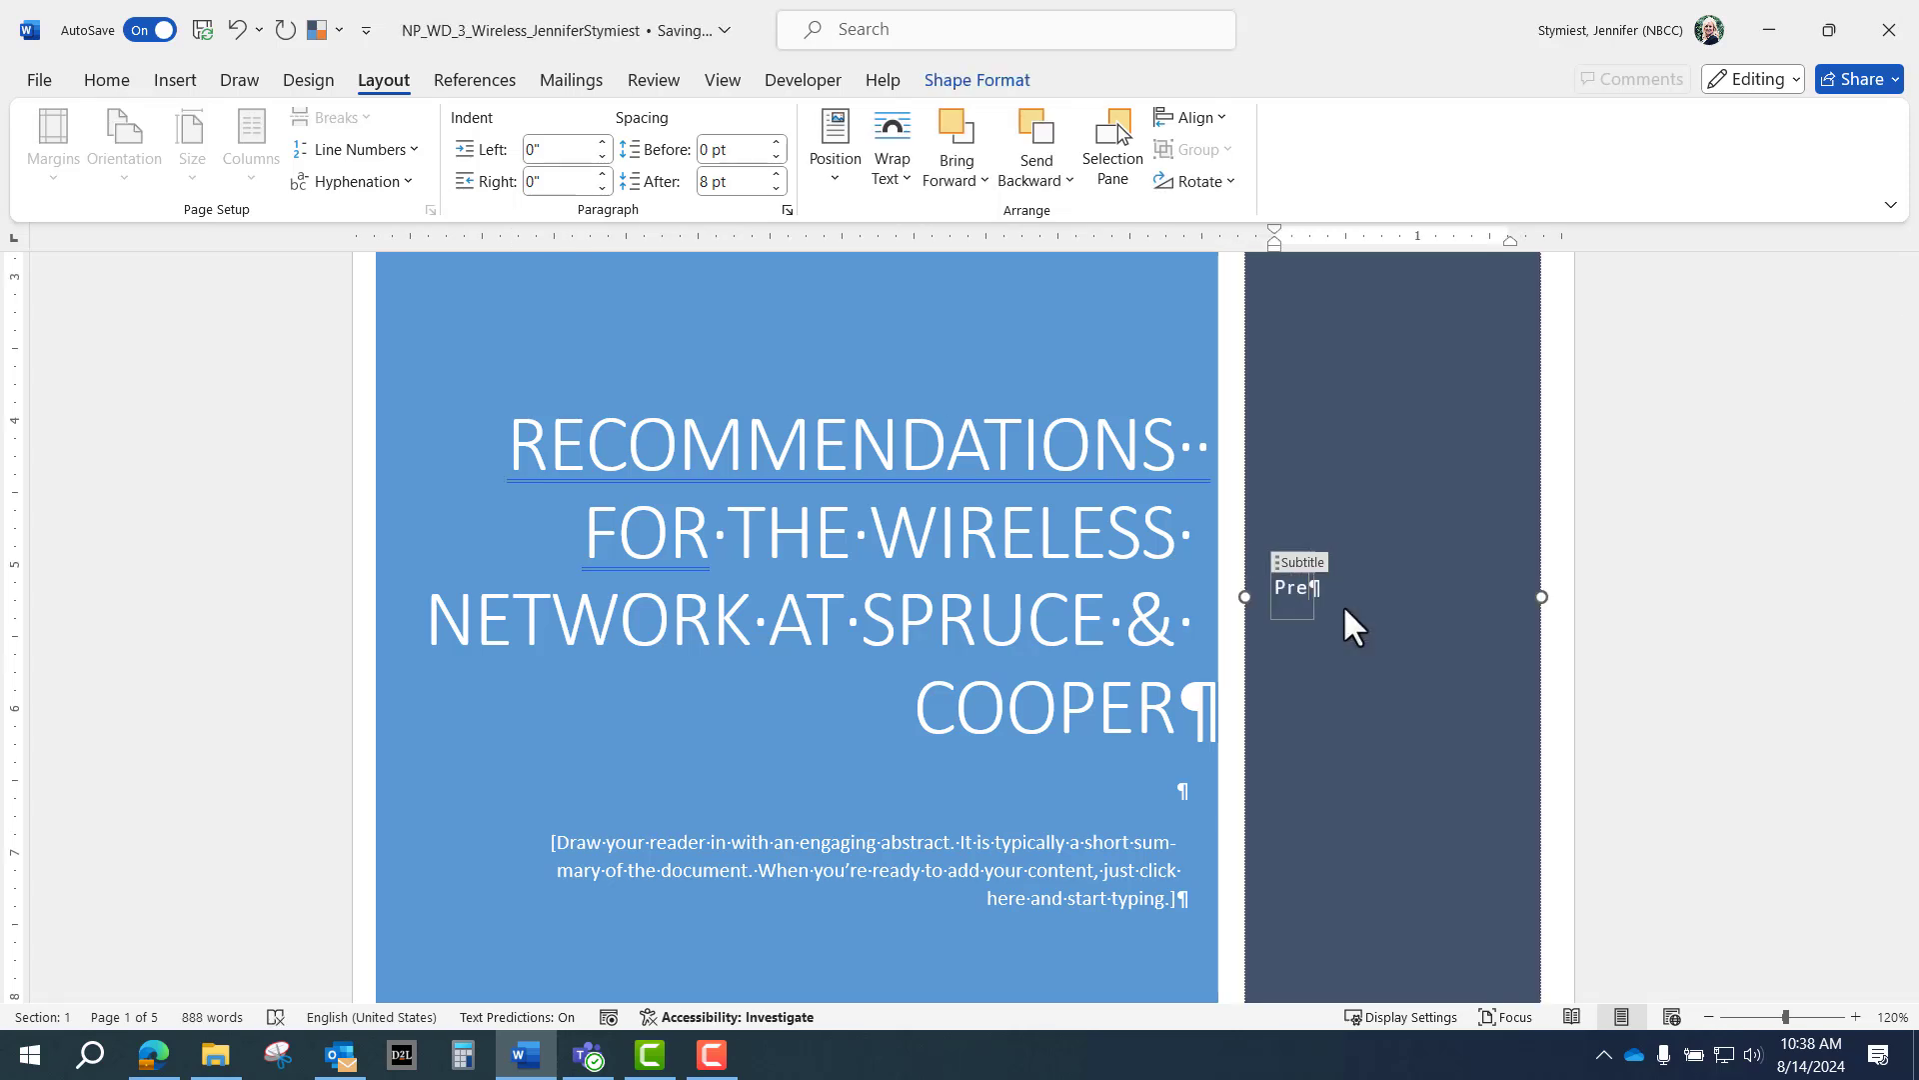
pyautogui.write('ared by')
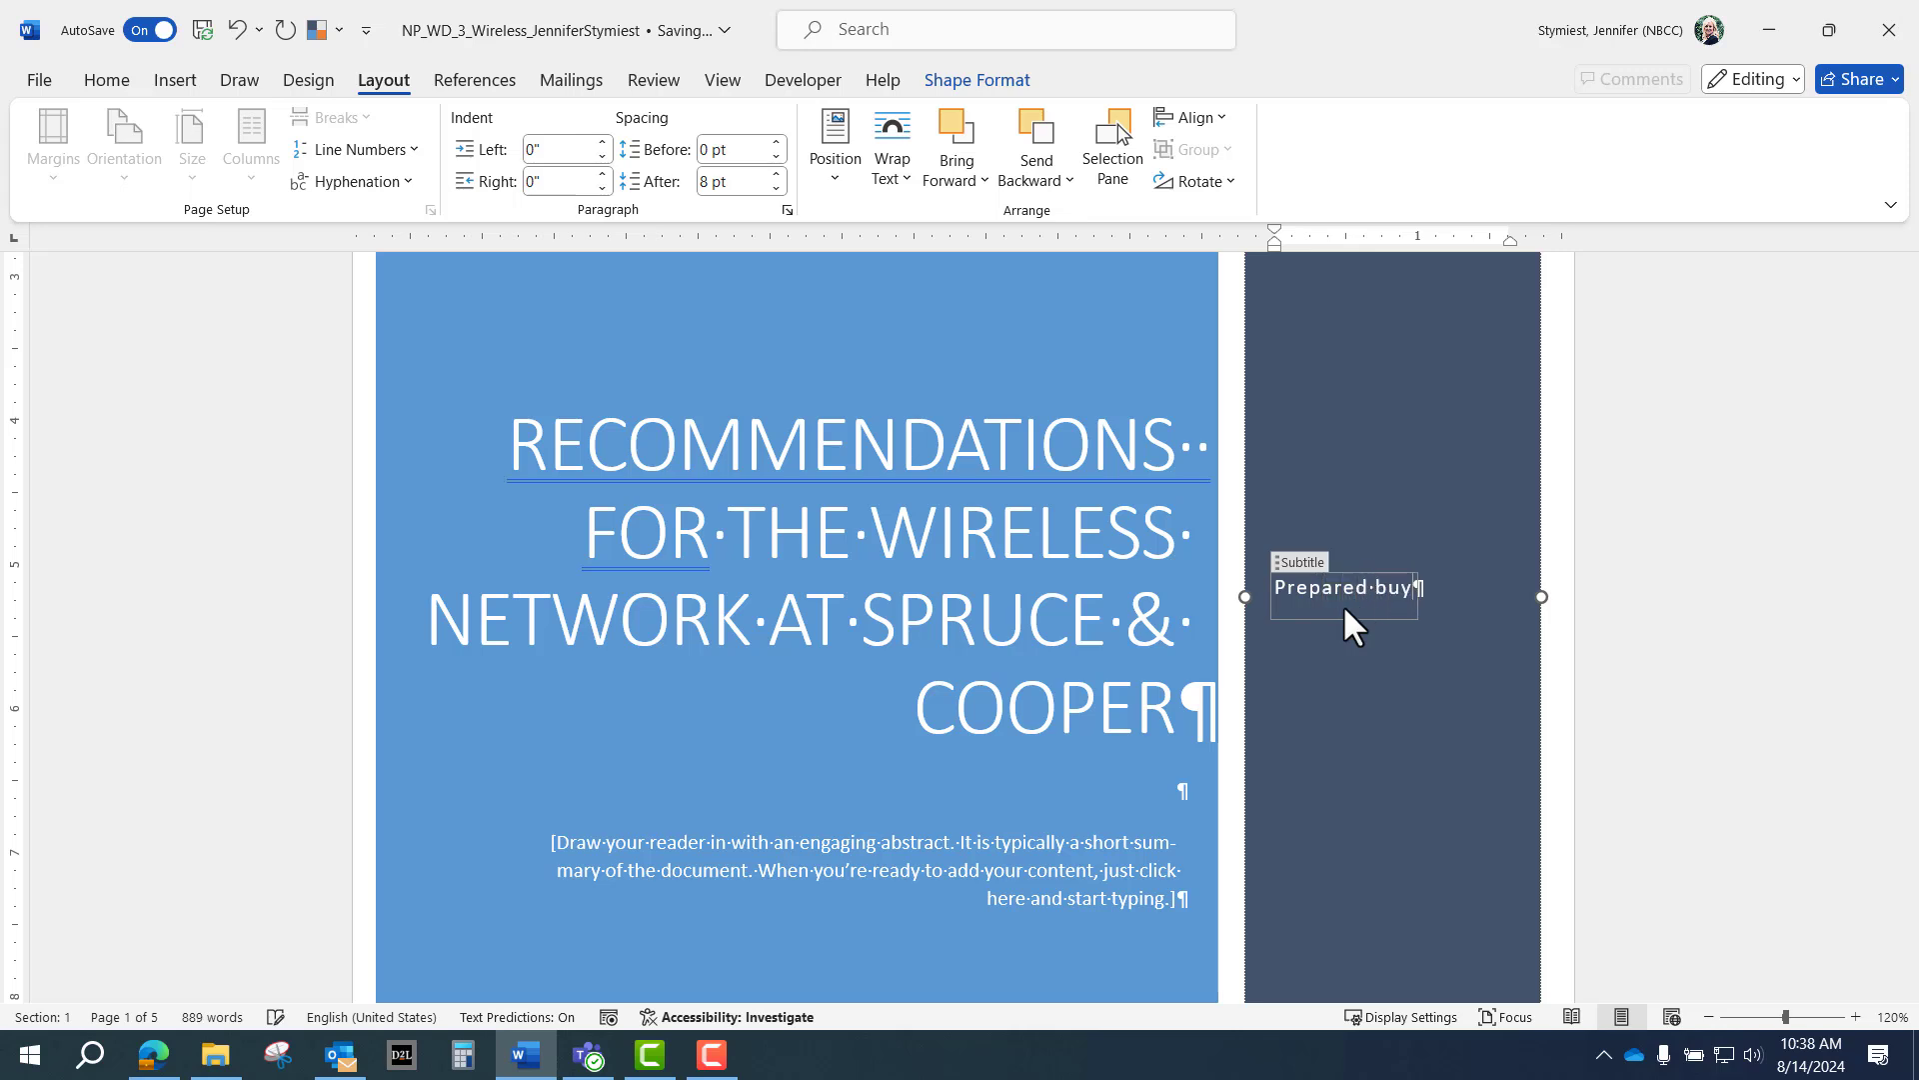
pyautogui.press('BackSpace')
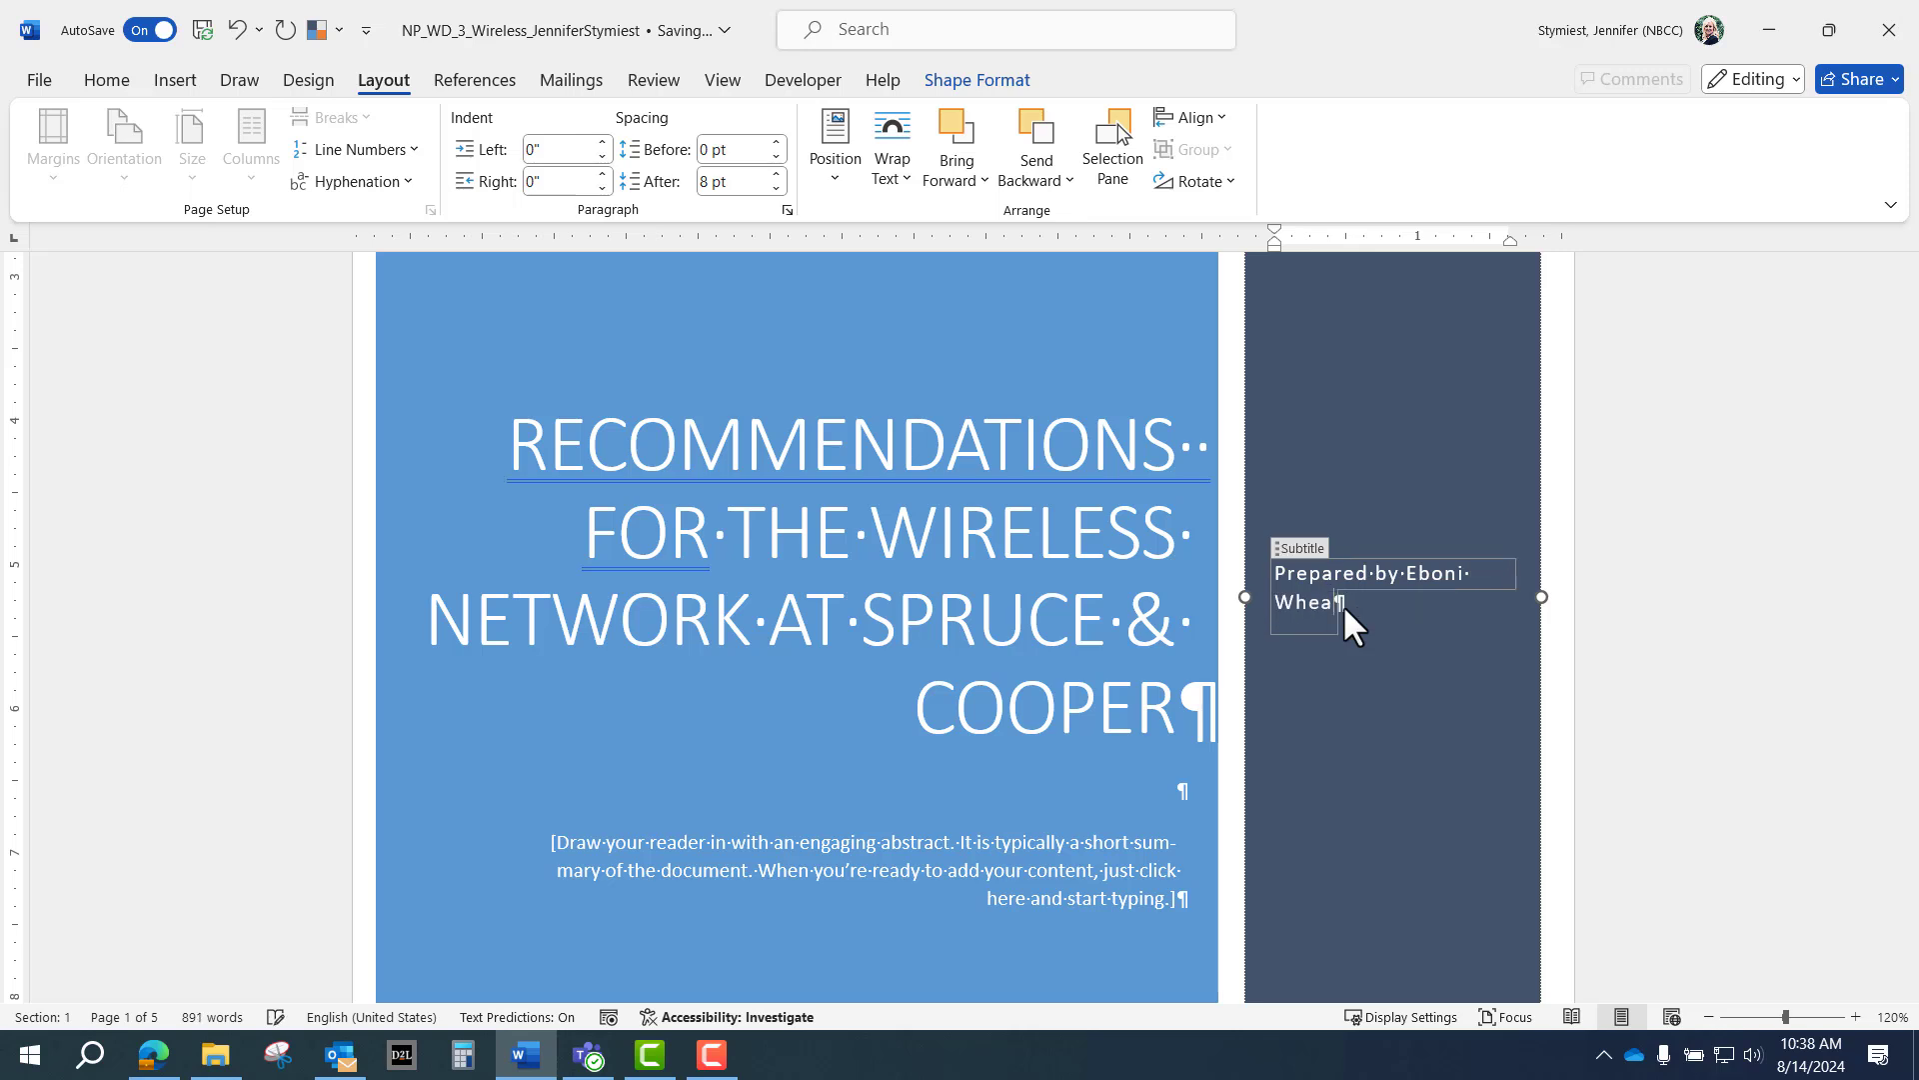
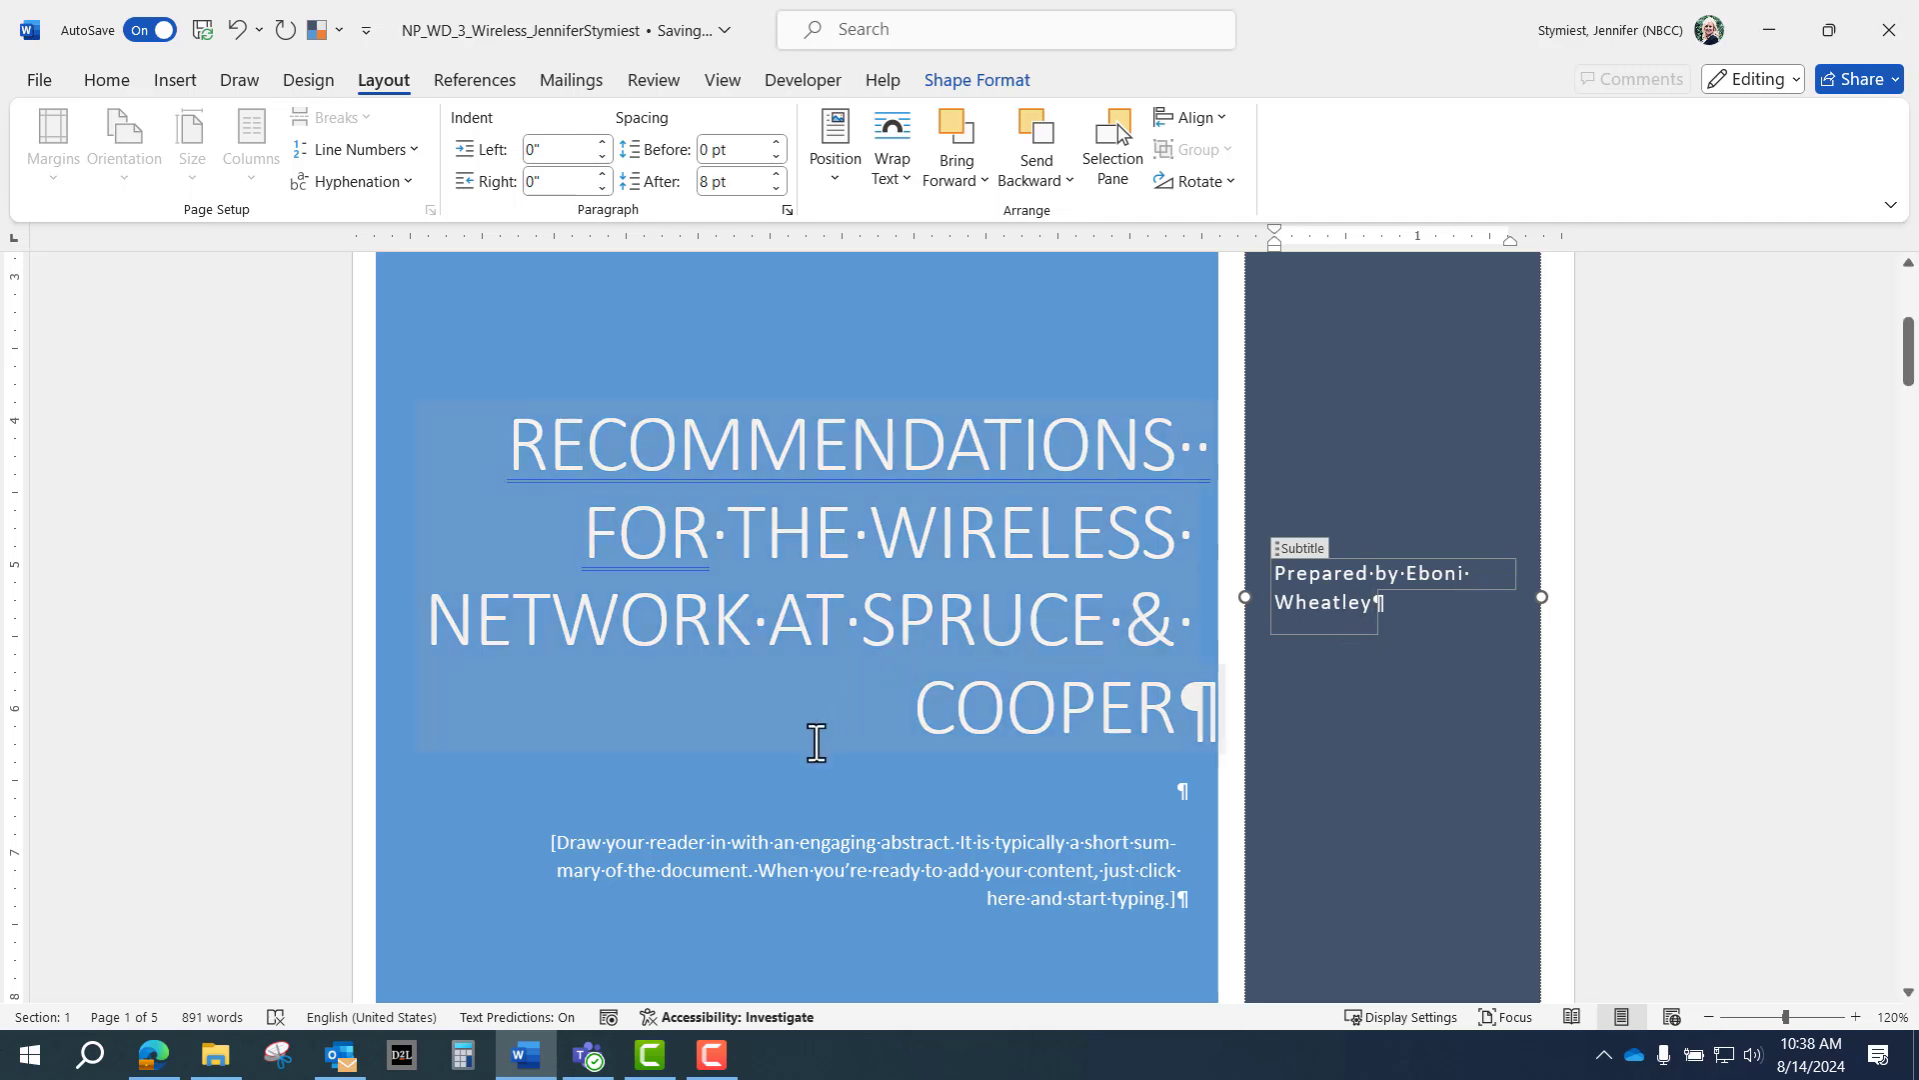
pyautogui.scroll(-1, 813, 737)
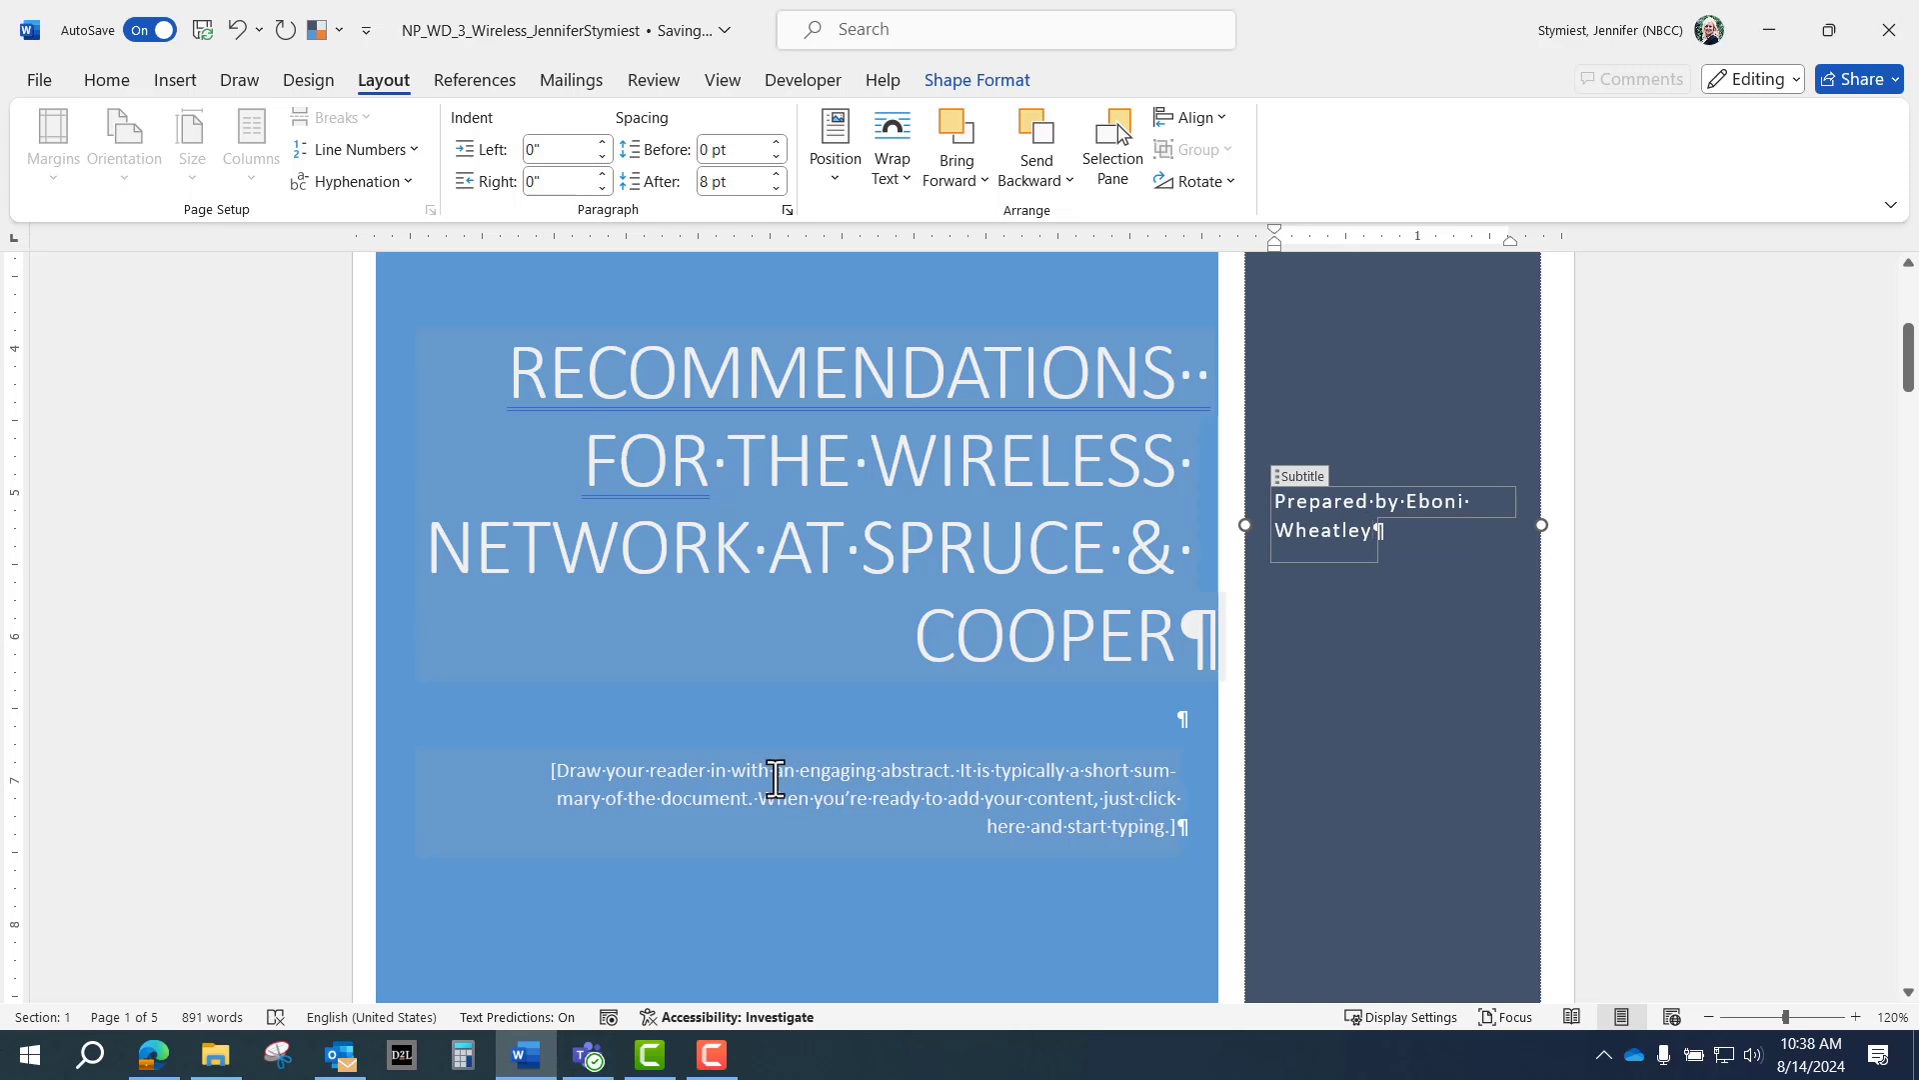
# Remove the Abstract content control from the cover and zoom the view out three steps.
pyautogui.rightClick(776, 779)
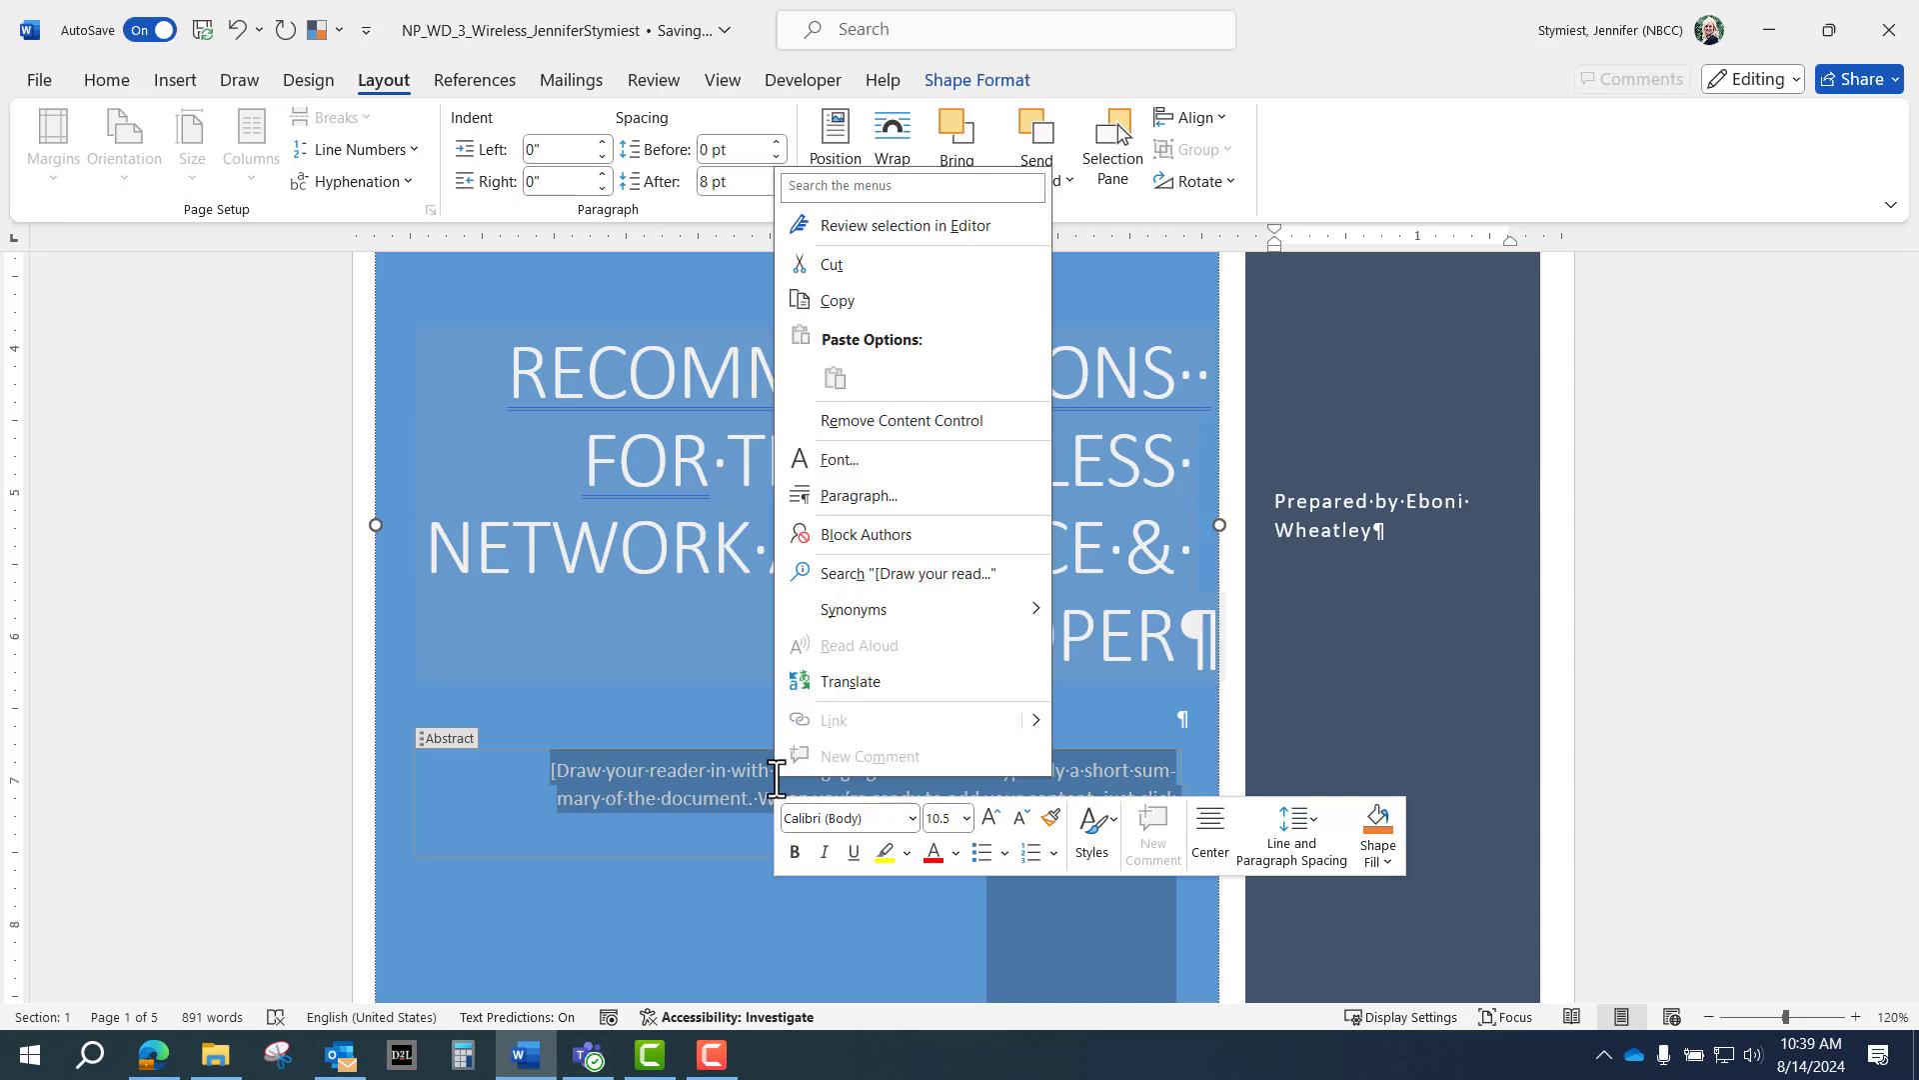
pyautogui.click(878, 418)
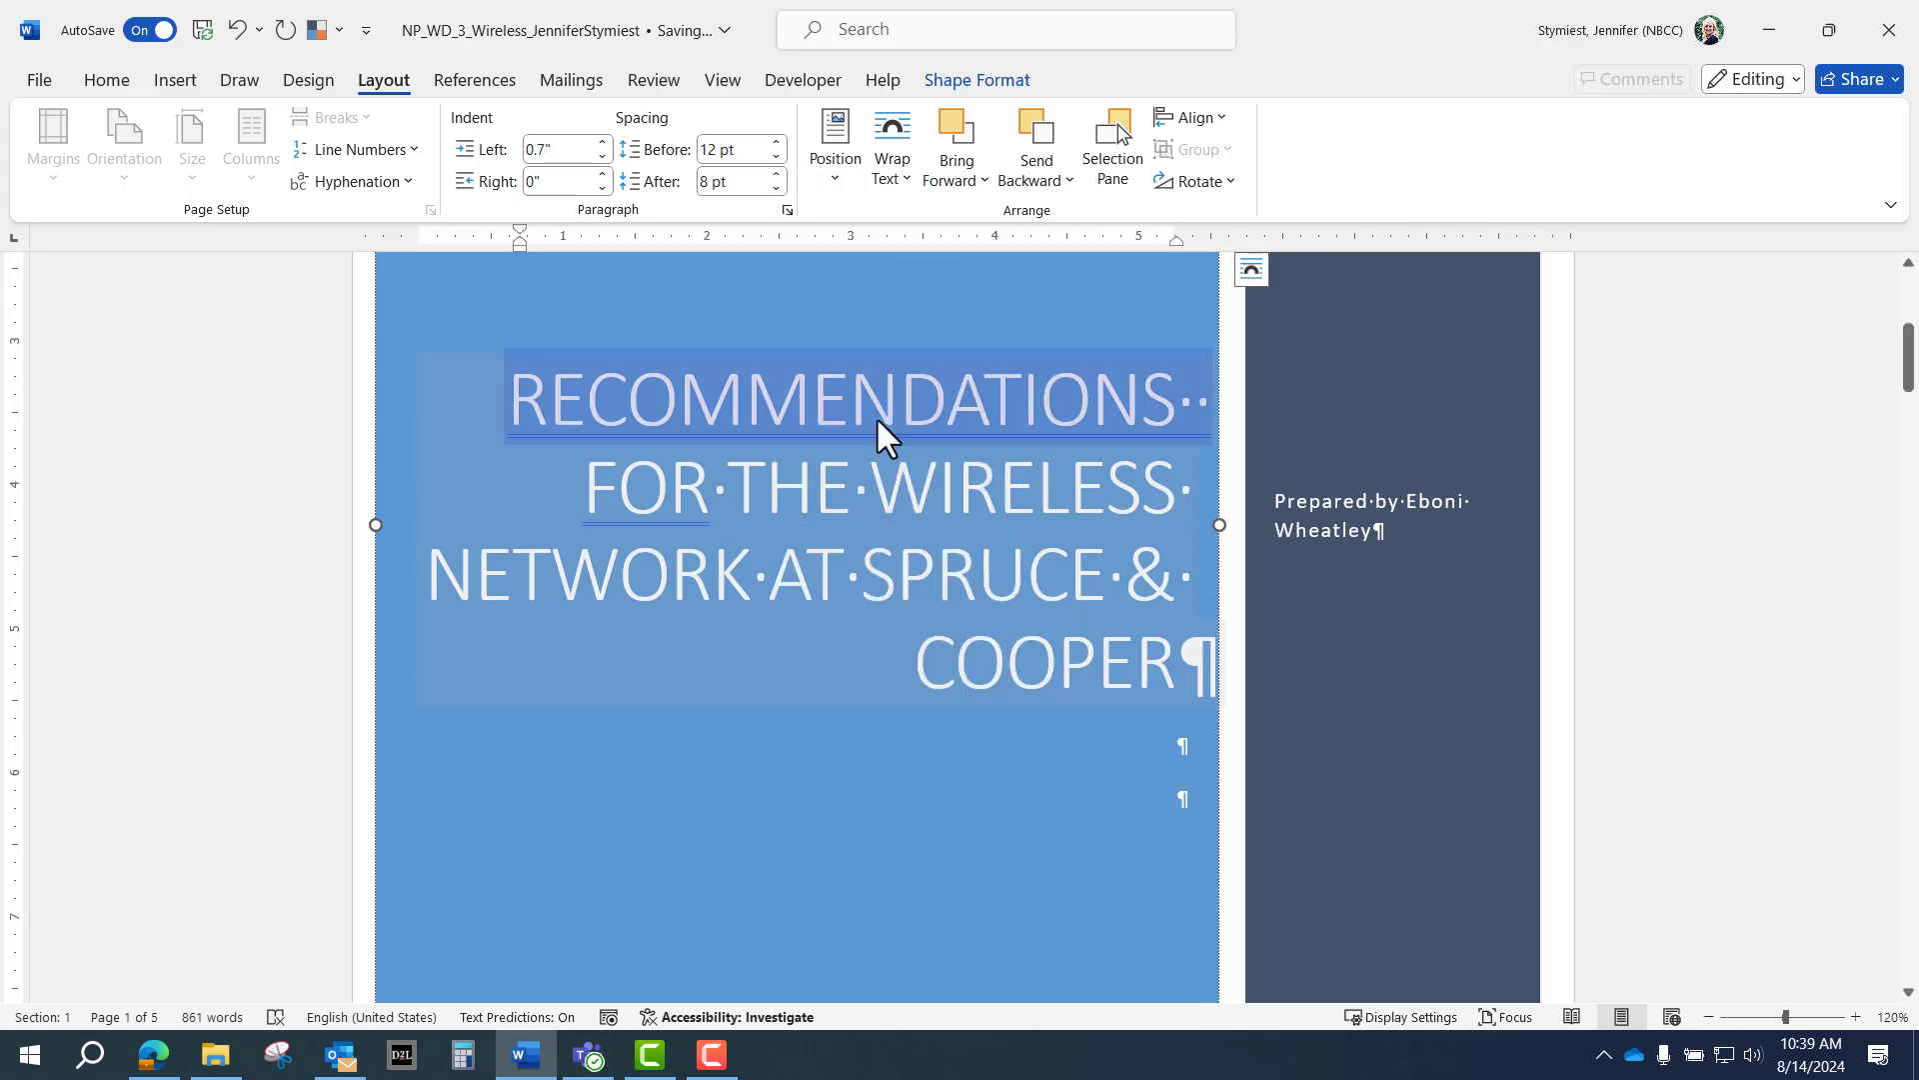
pyautogui.click(708, 385)
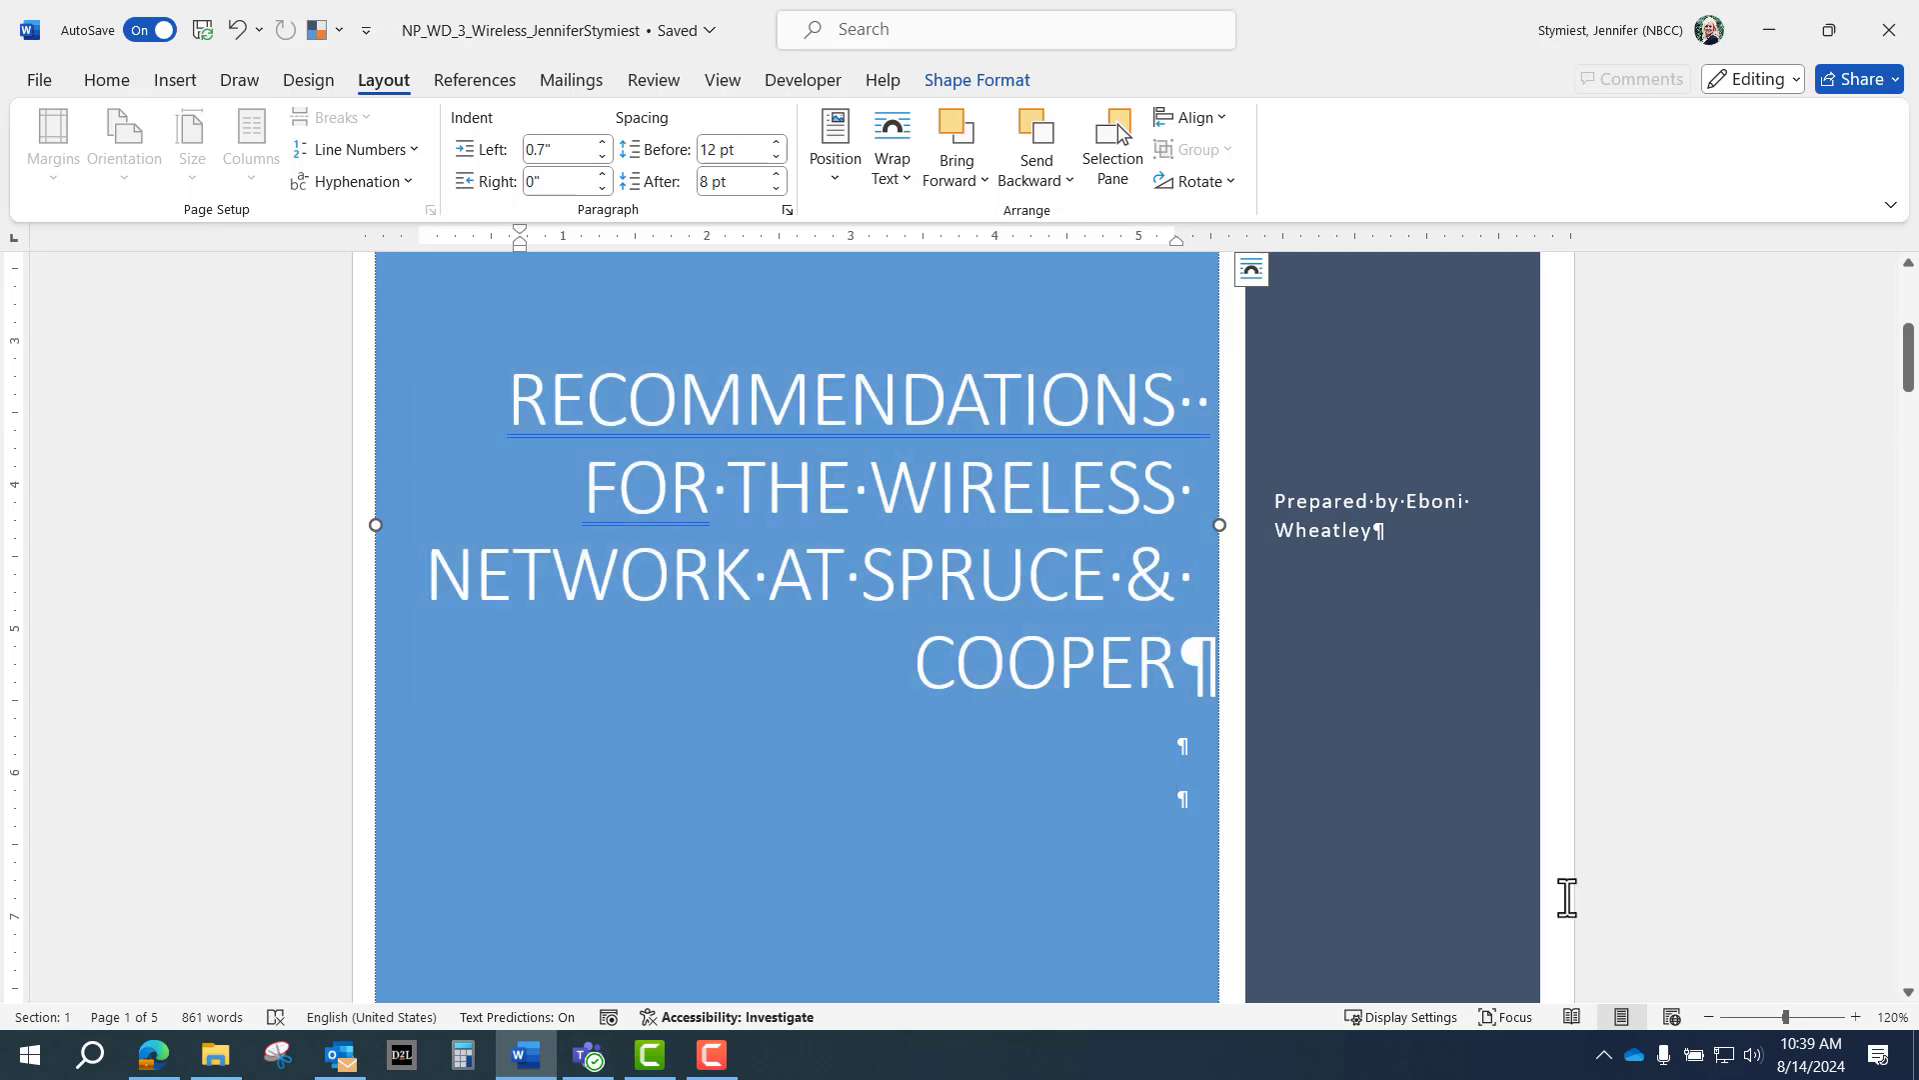
pyautogui.click(1707, 1016)
pyautogui.click(1707, 1016)
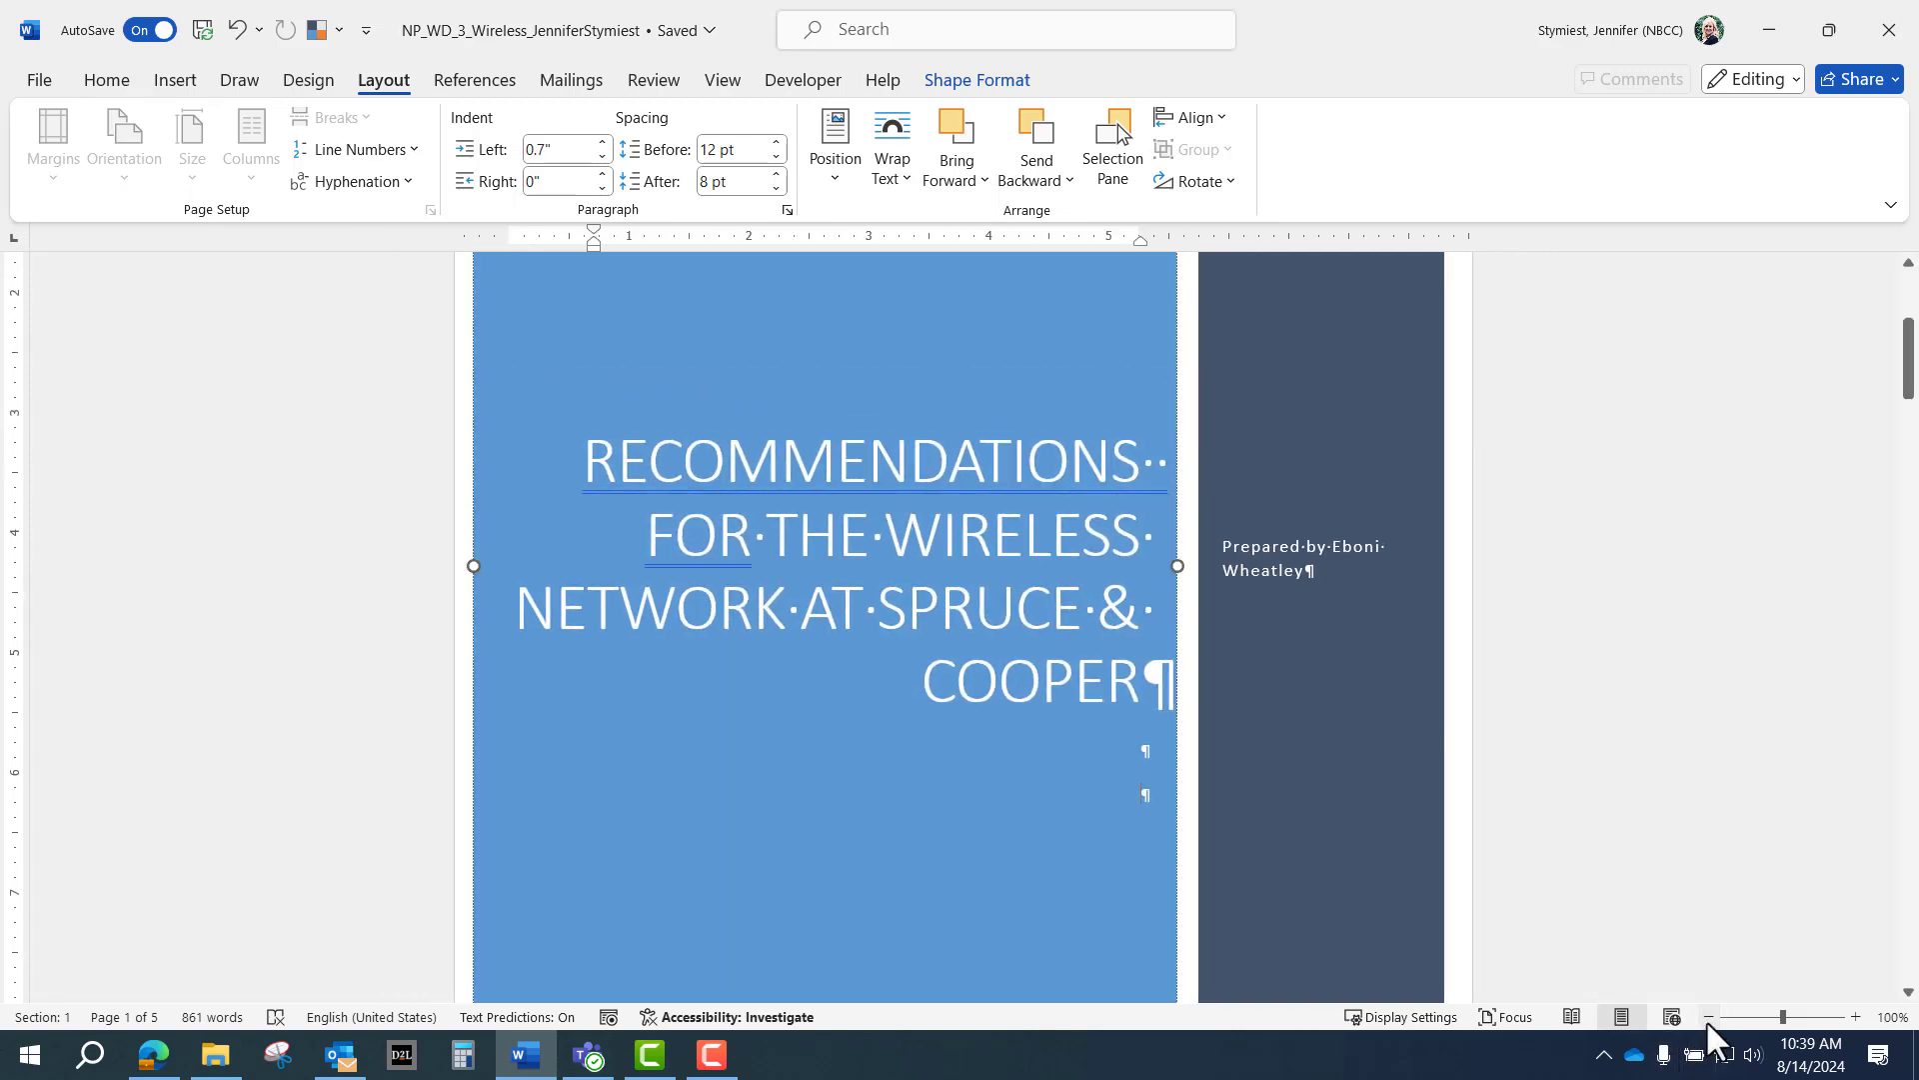
pyautogui.click(1708, 1016)
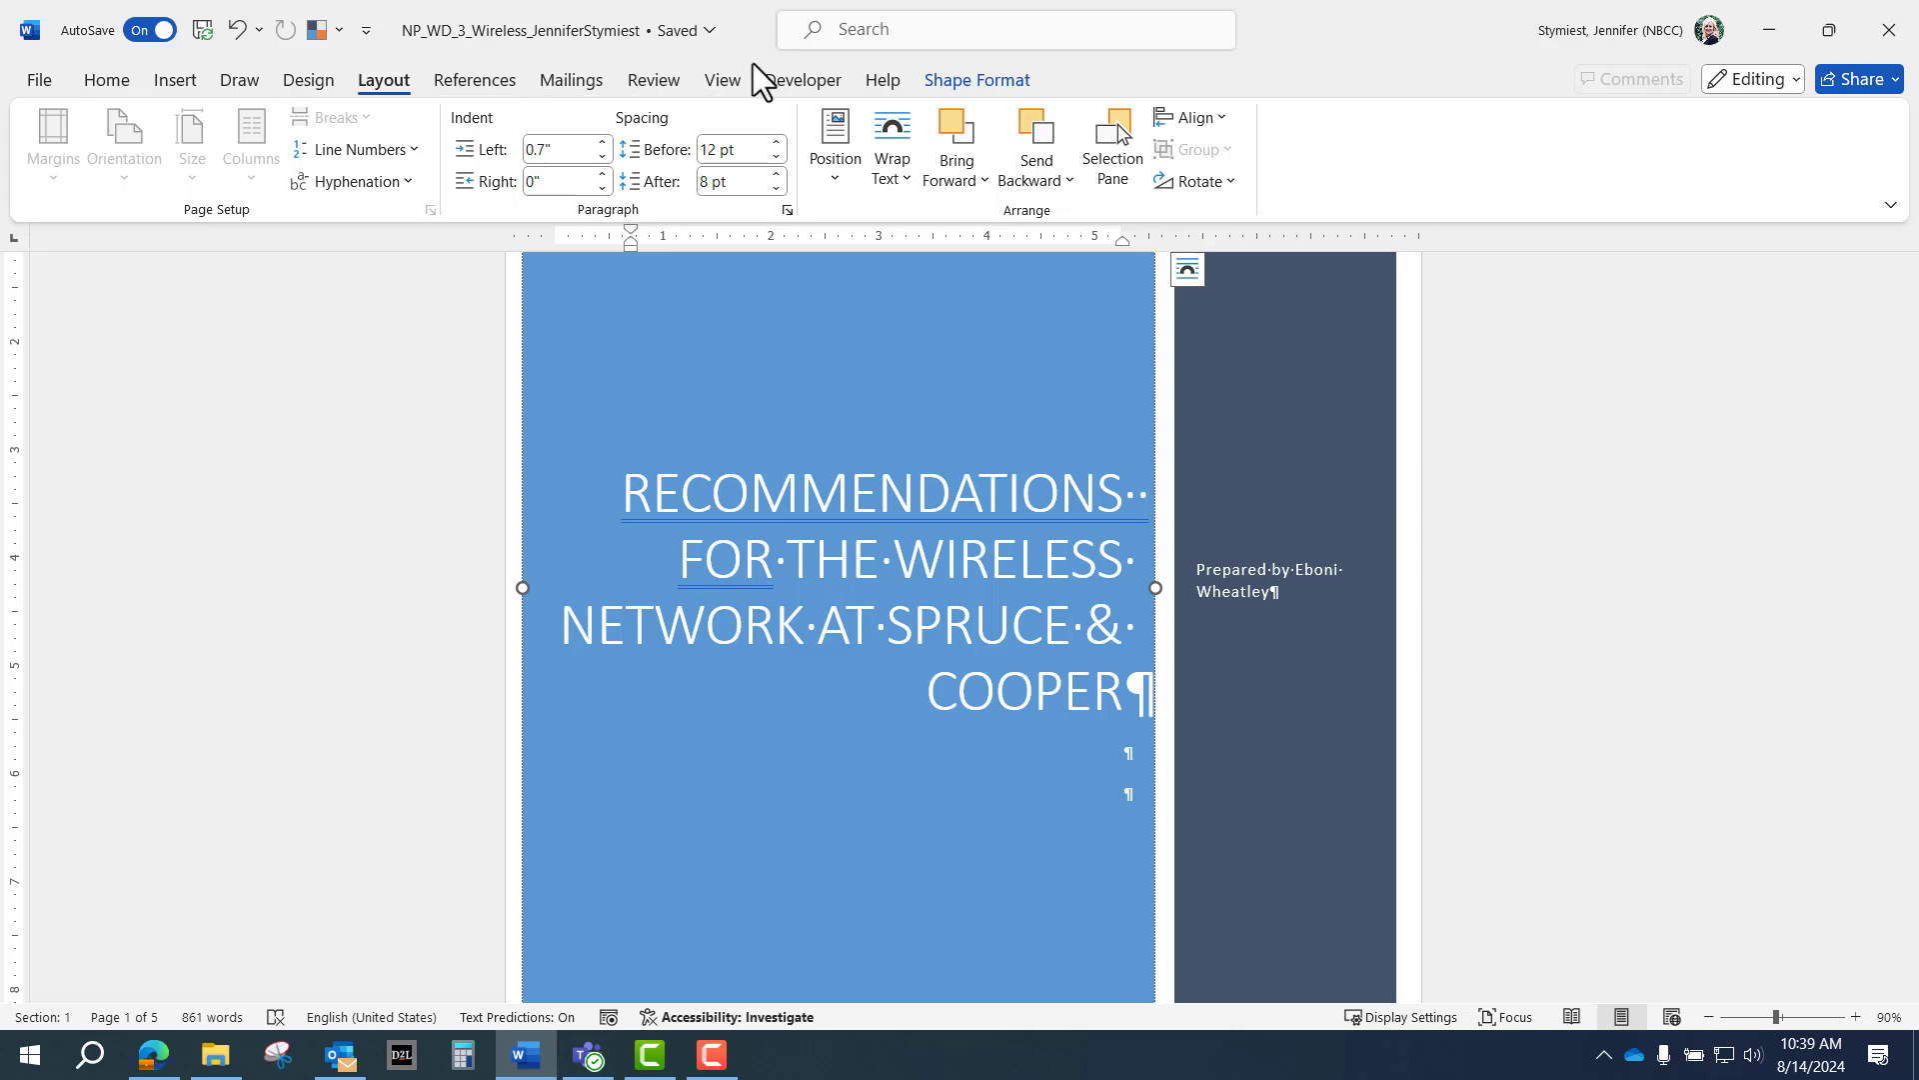
# Apply the Facet theme from the Design tab's Themes gallery.
pyautogui.click(309, 80)
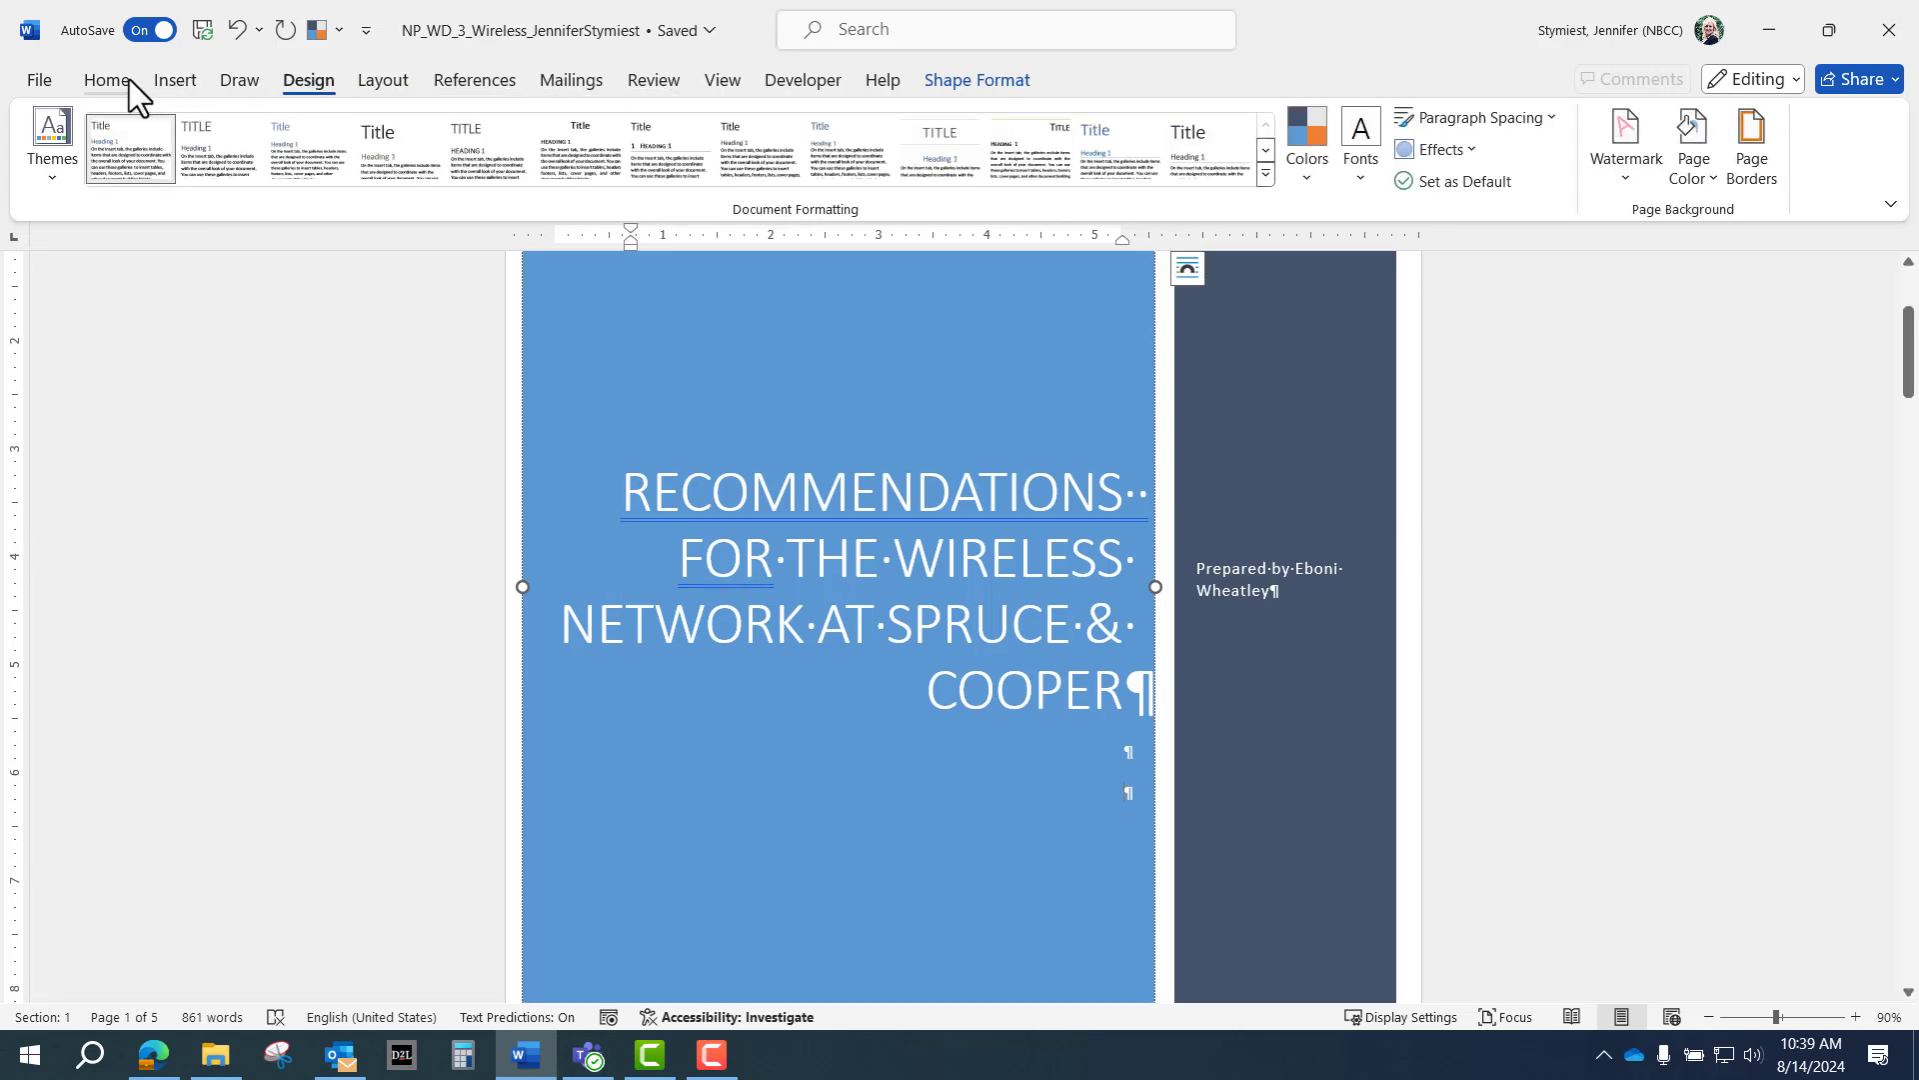
pyautogui.click(52, 178)
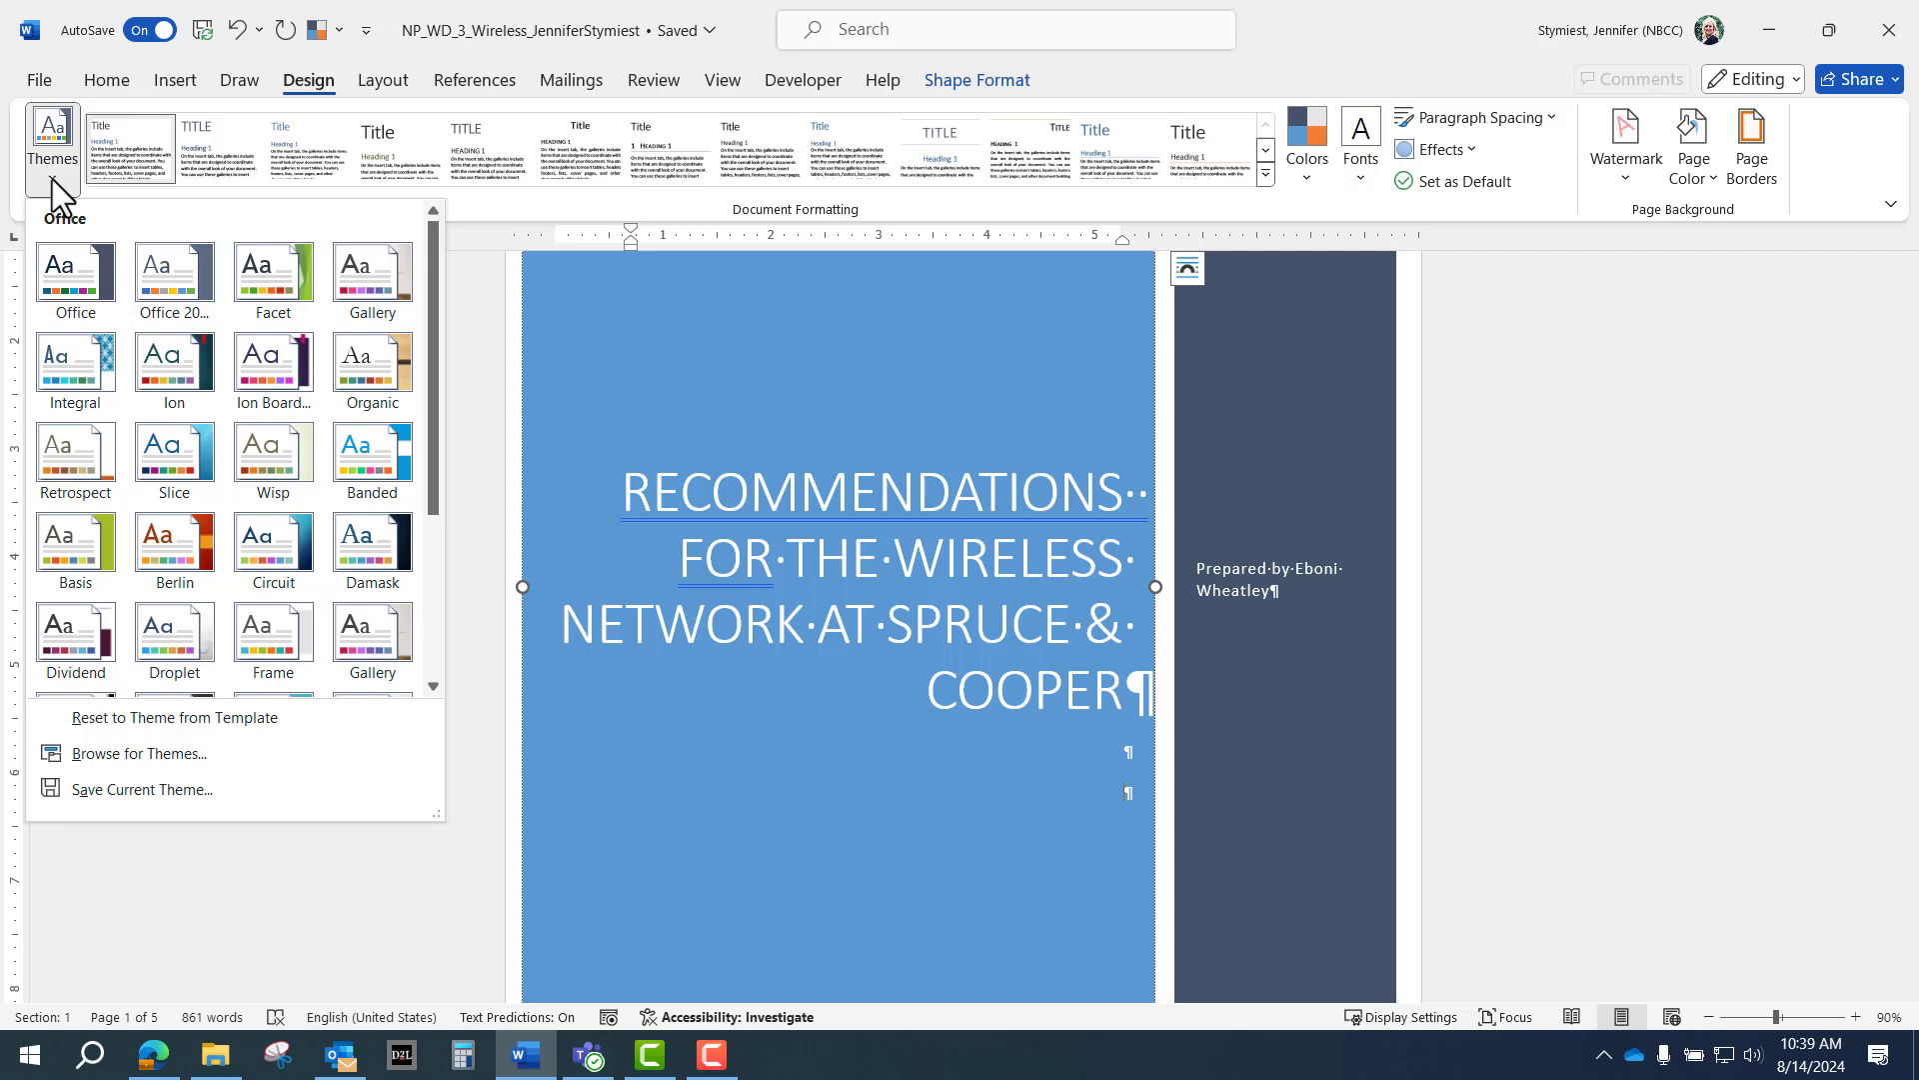
pyautogui.click(60, 145)
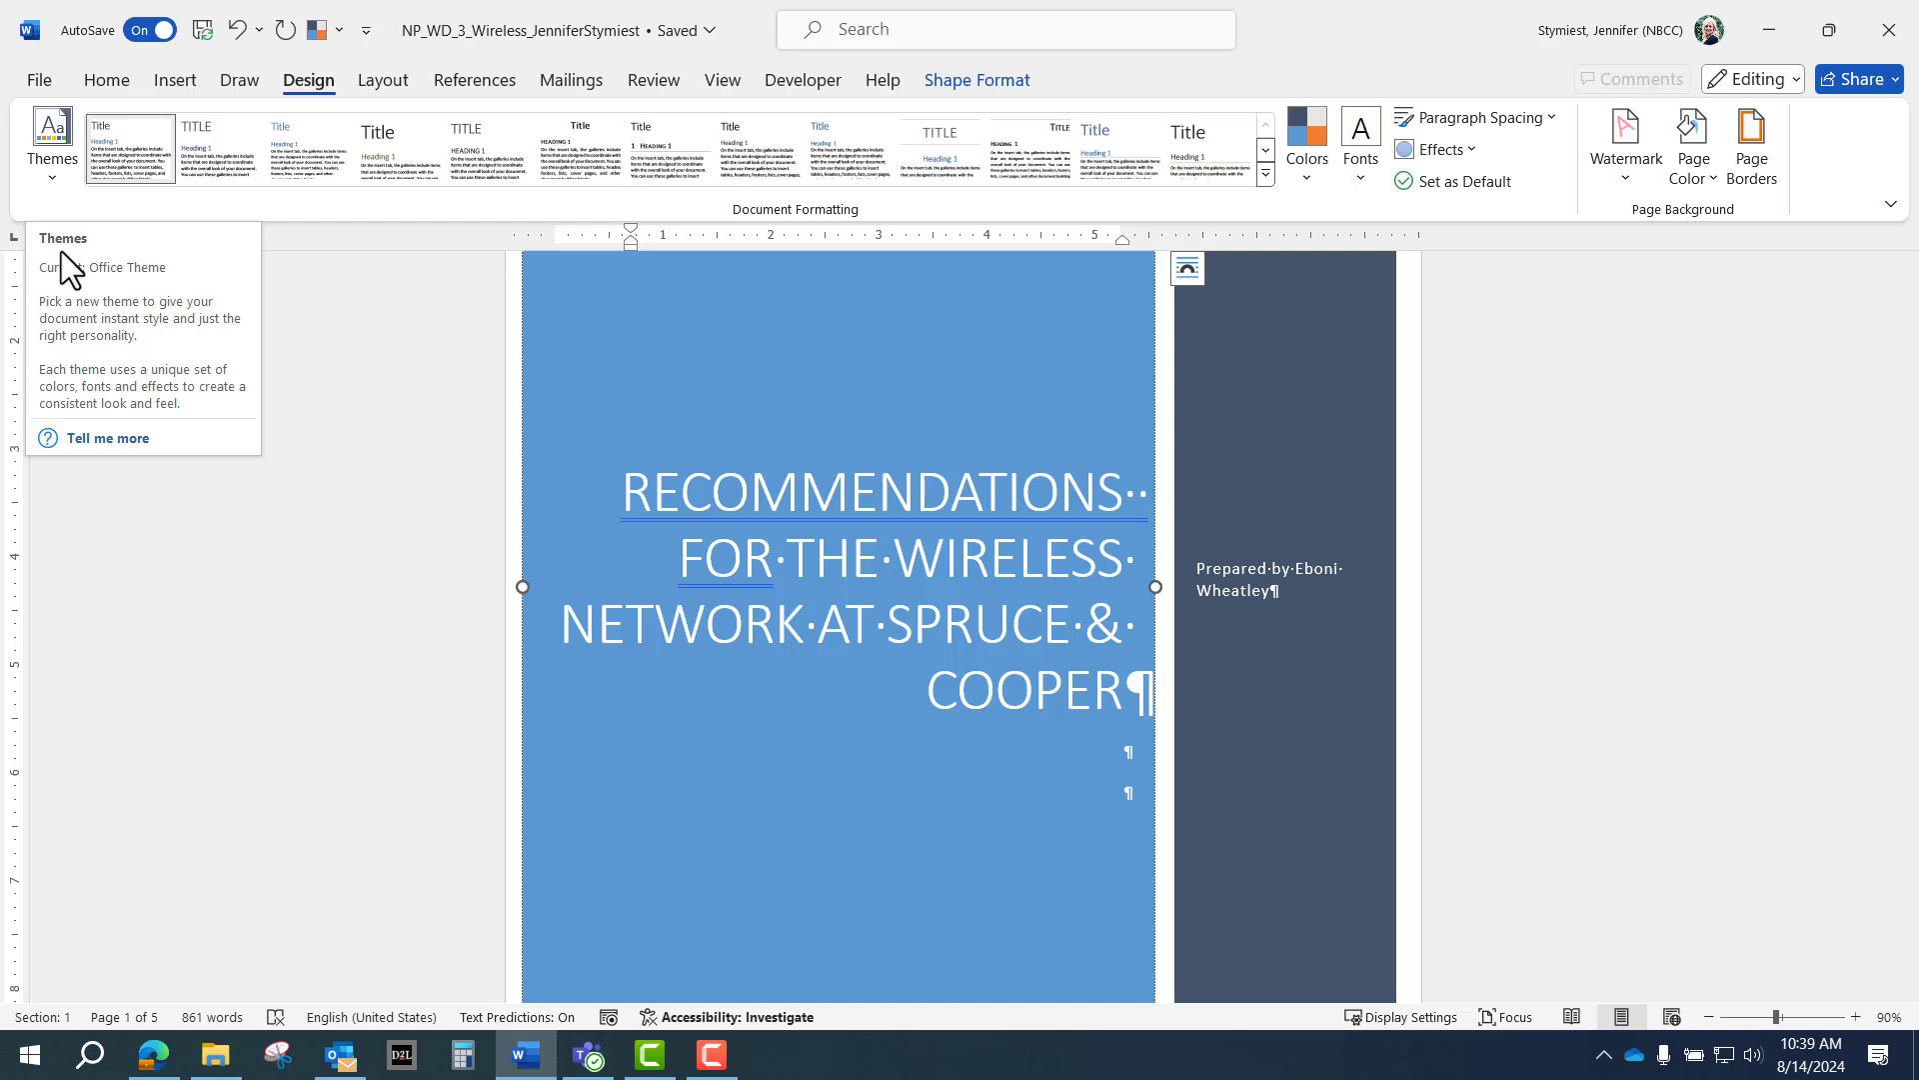
pyautogui.click(61, 184)
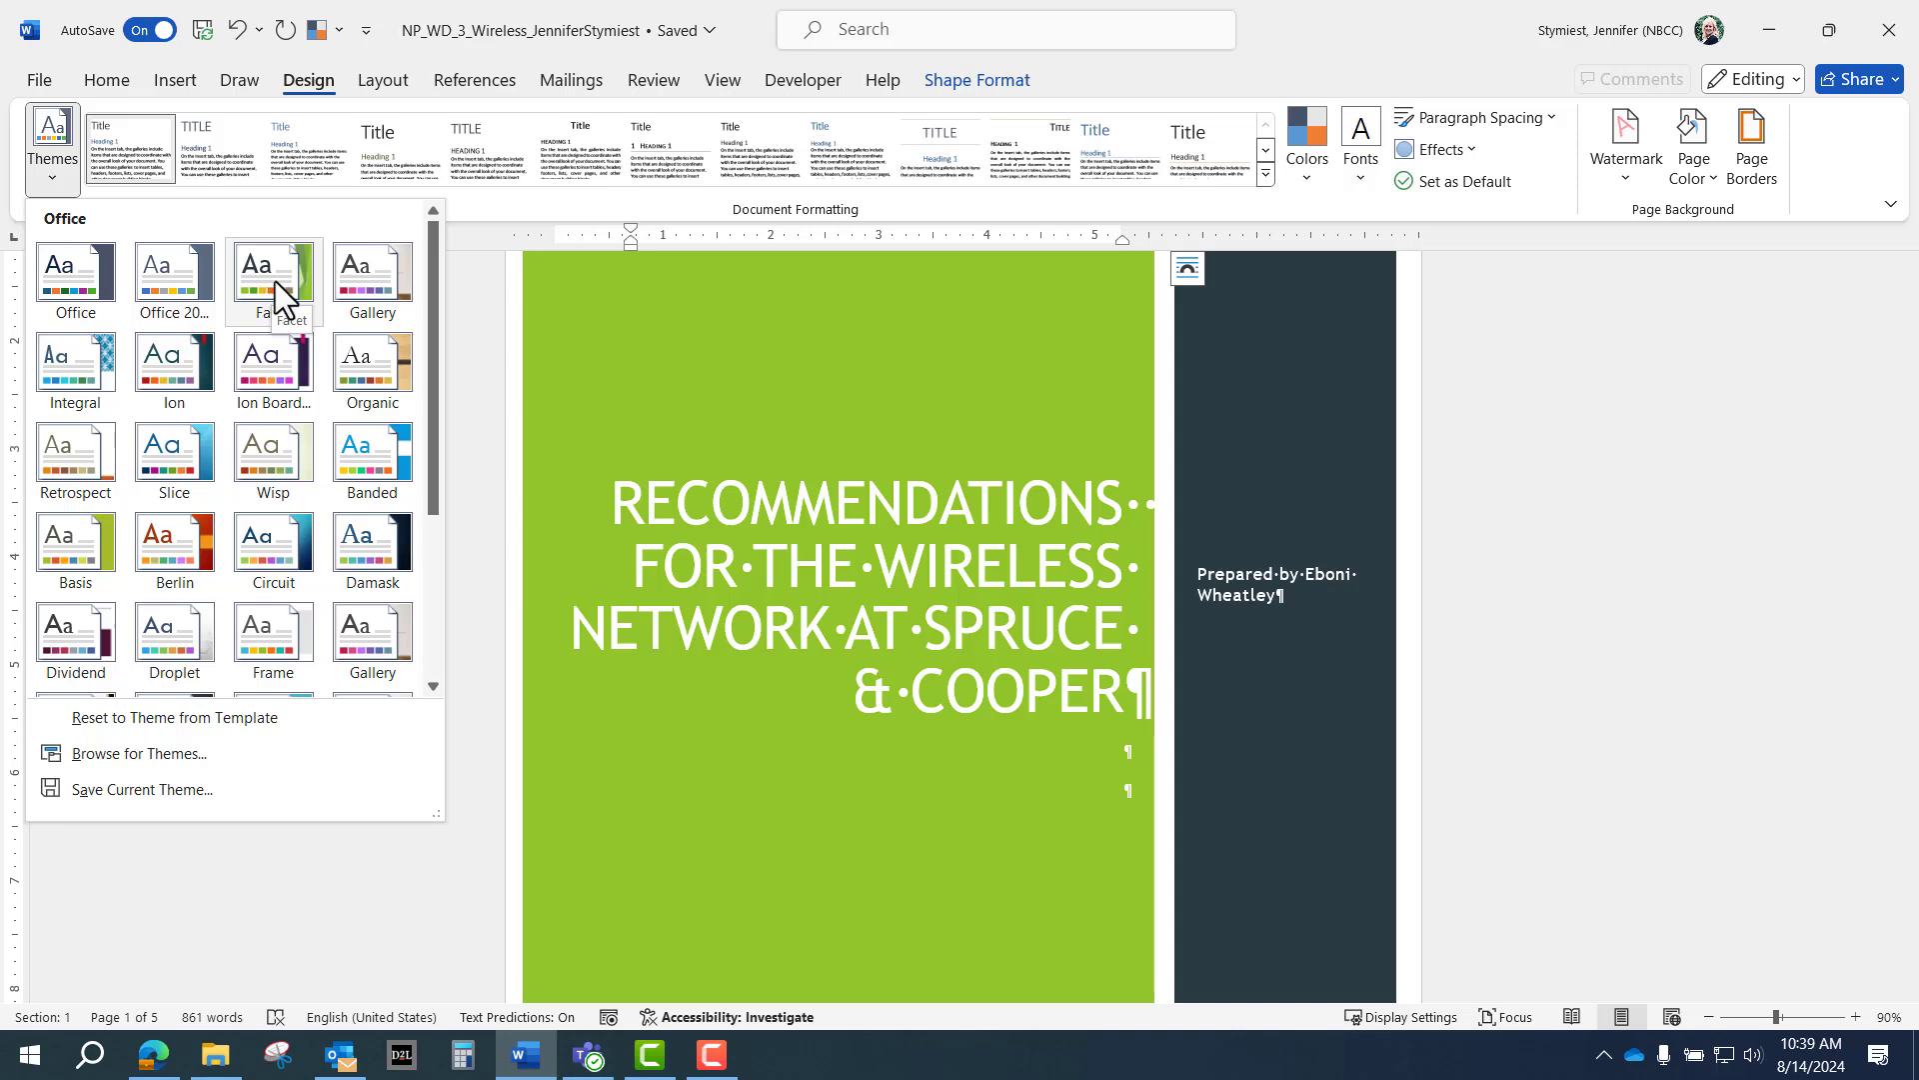
pyautogui.click(278, 281)
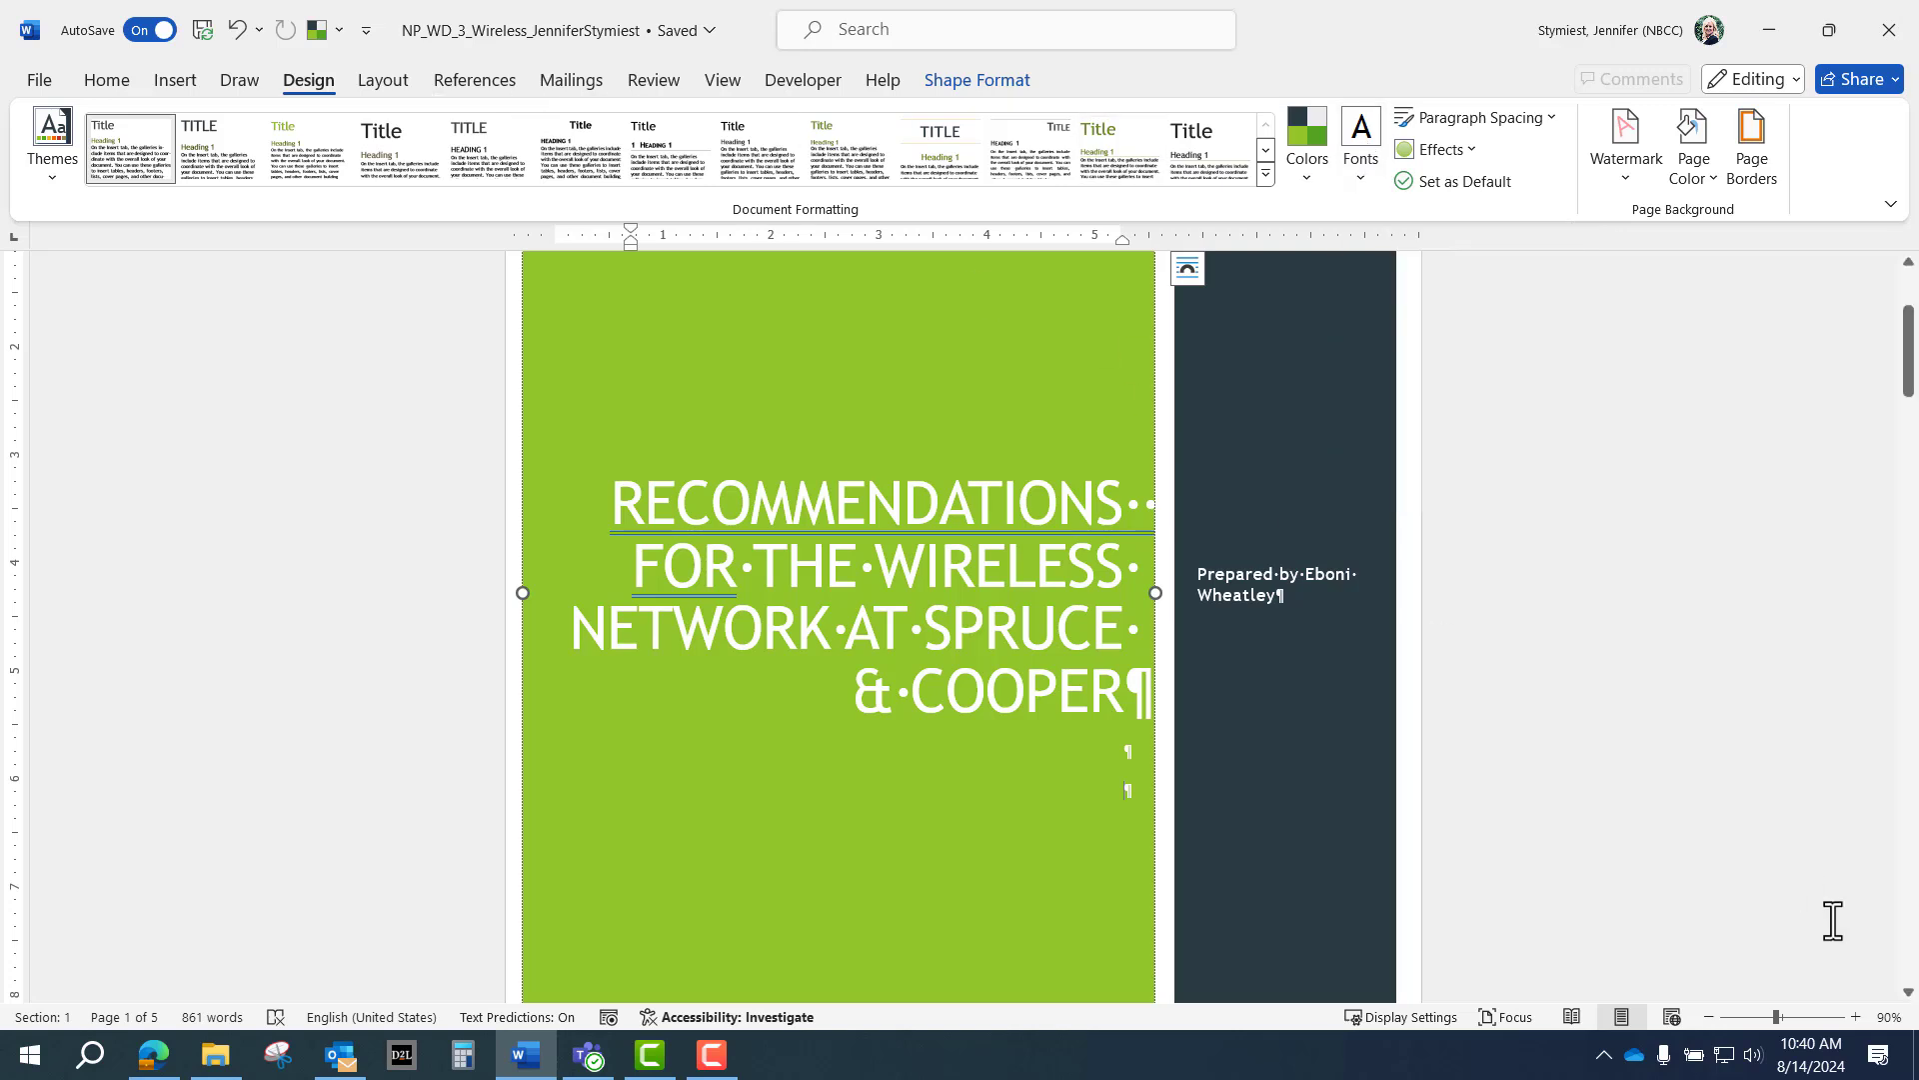
# Switch to Multiple Pages view at 30% zoom to see all five report pages.
pyautogui.click(1708, 1017)
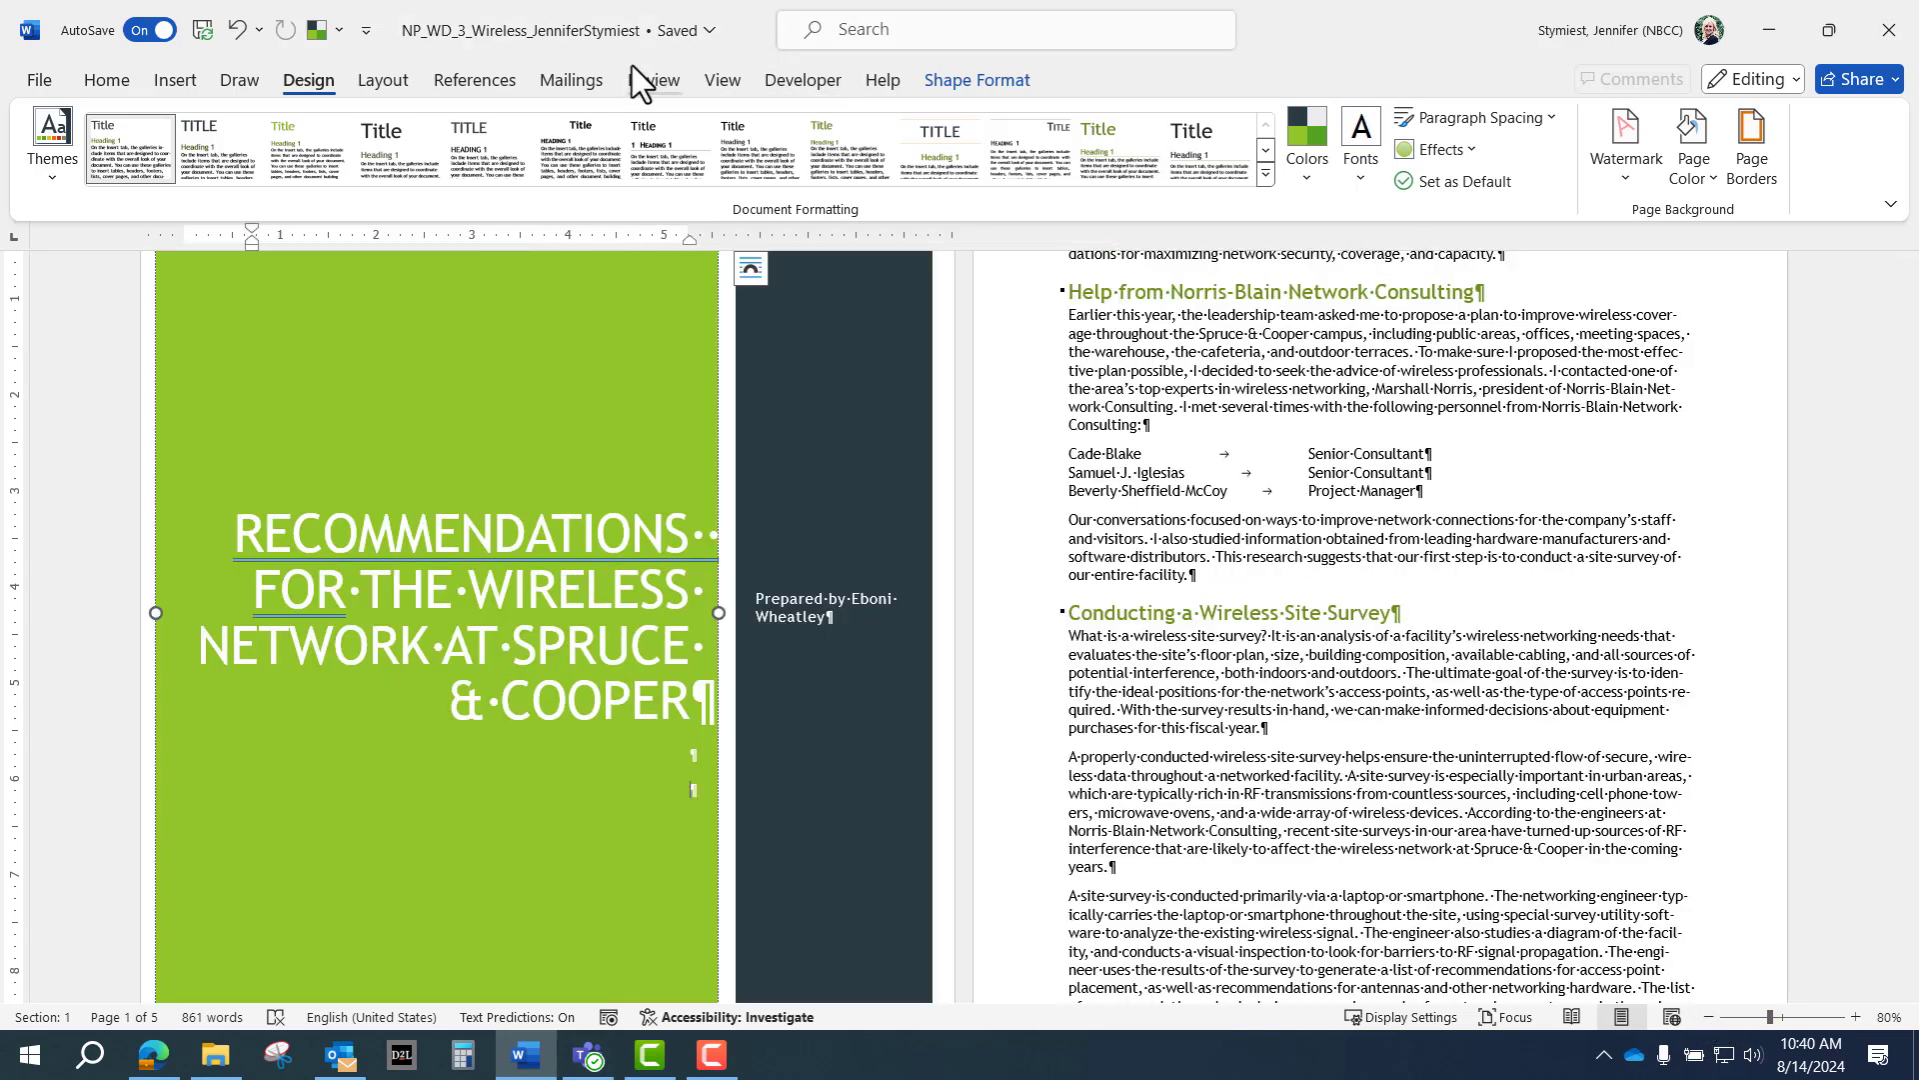
pyautogui.click(722, 80)
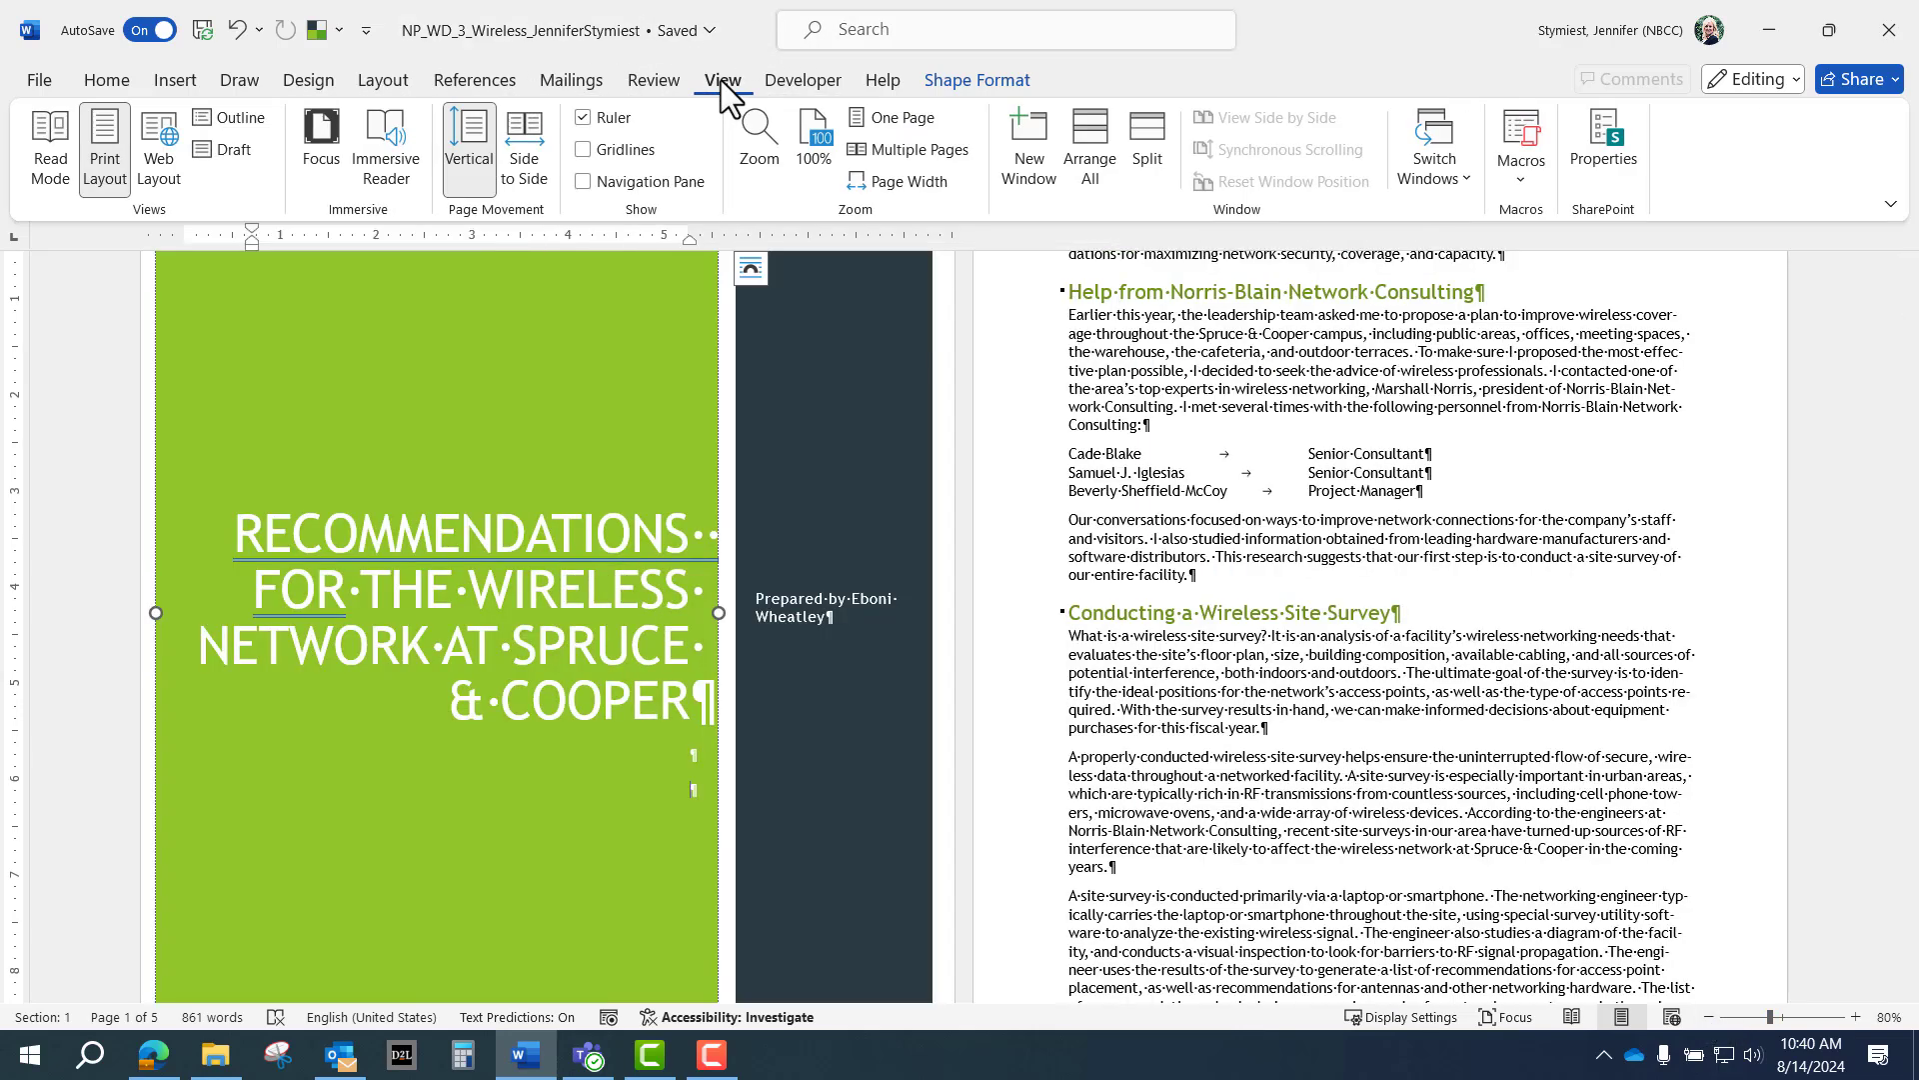
pyautogui.click(922, 146)
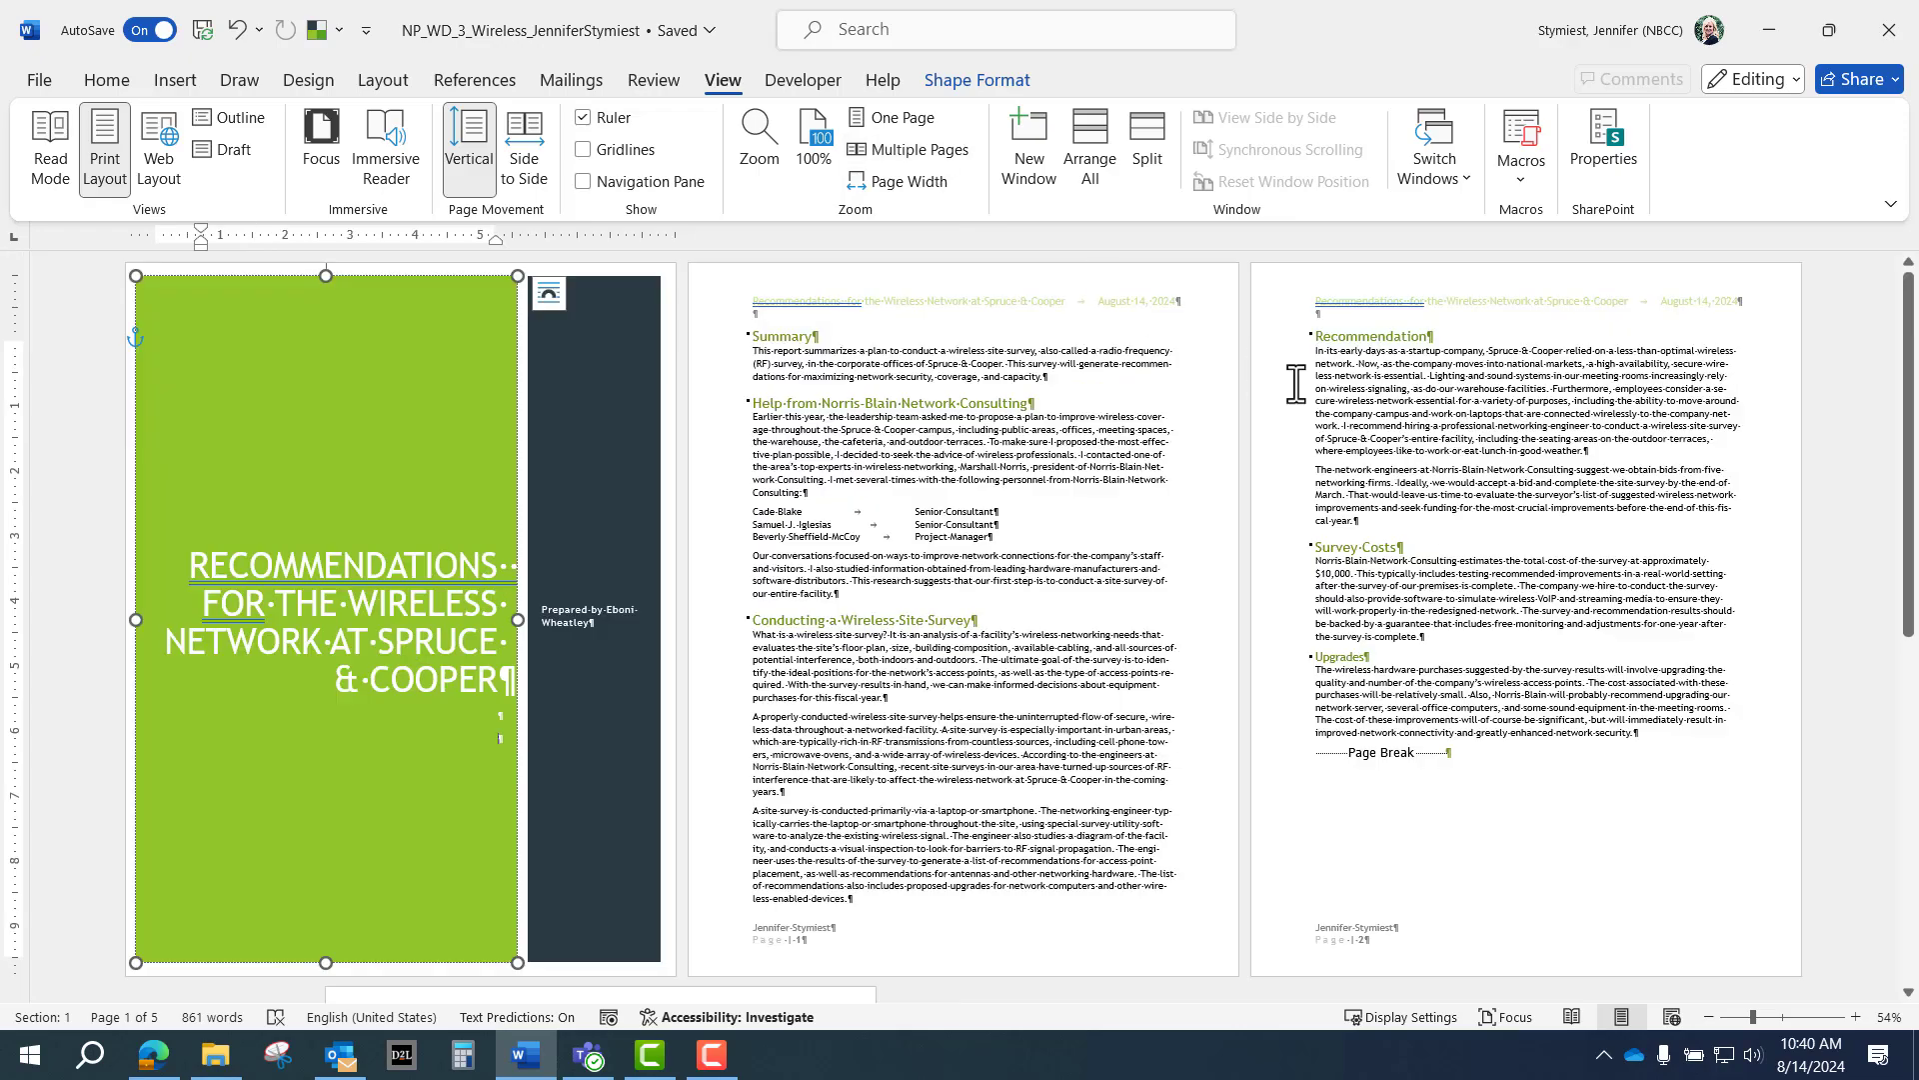
pyautogui.click(1708, 1017)
pyautogui.click(1708, 1017)
pyautogui.click(1708, 1016)
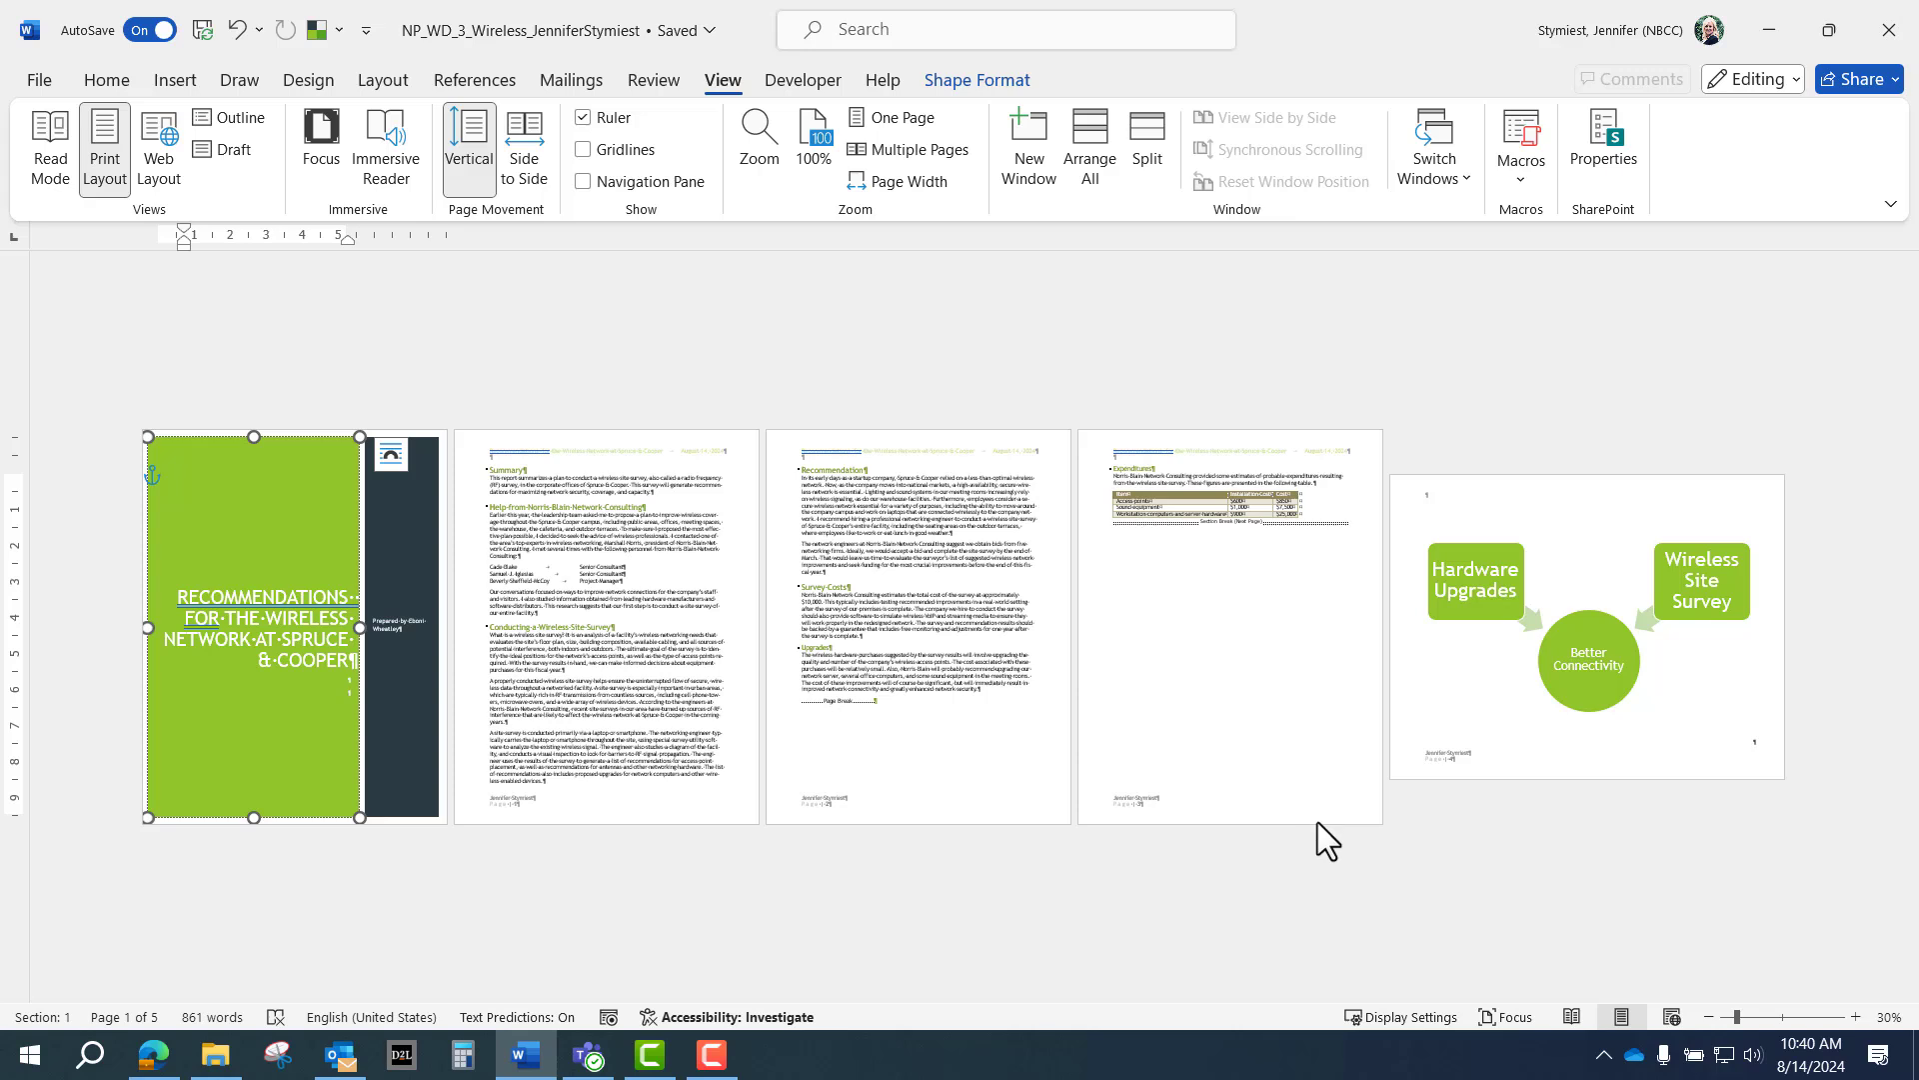
pyautogui.click(1569, 1016)
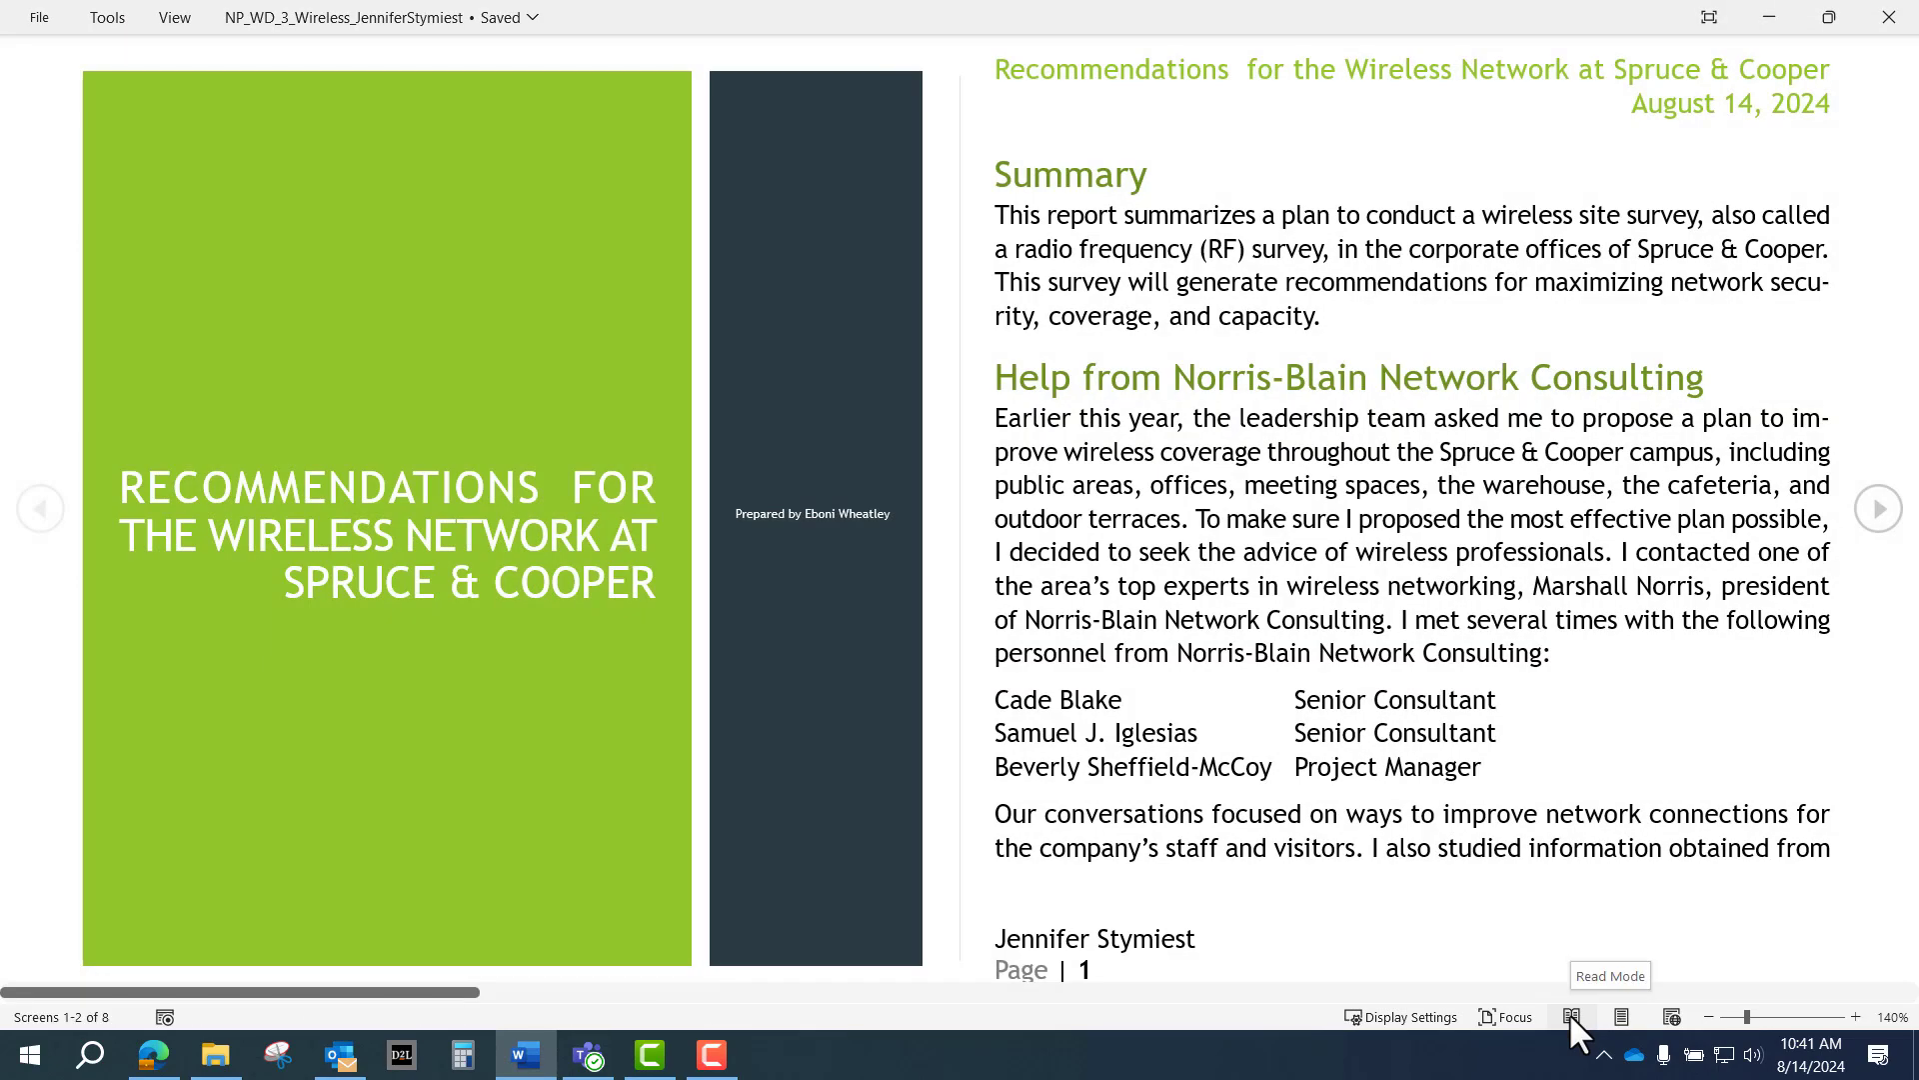
pyautogui.click(1881, 511)
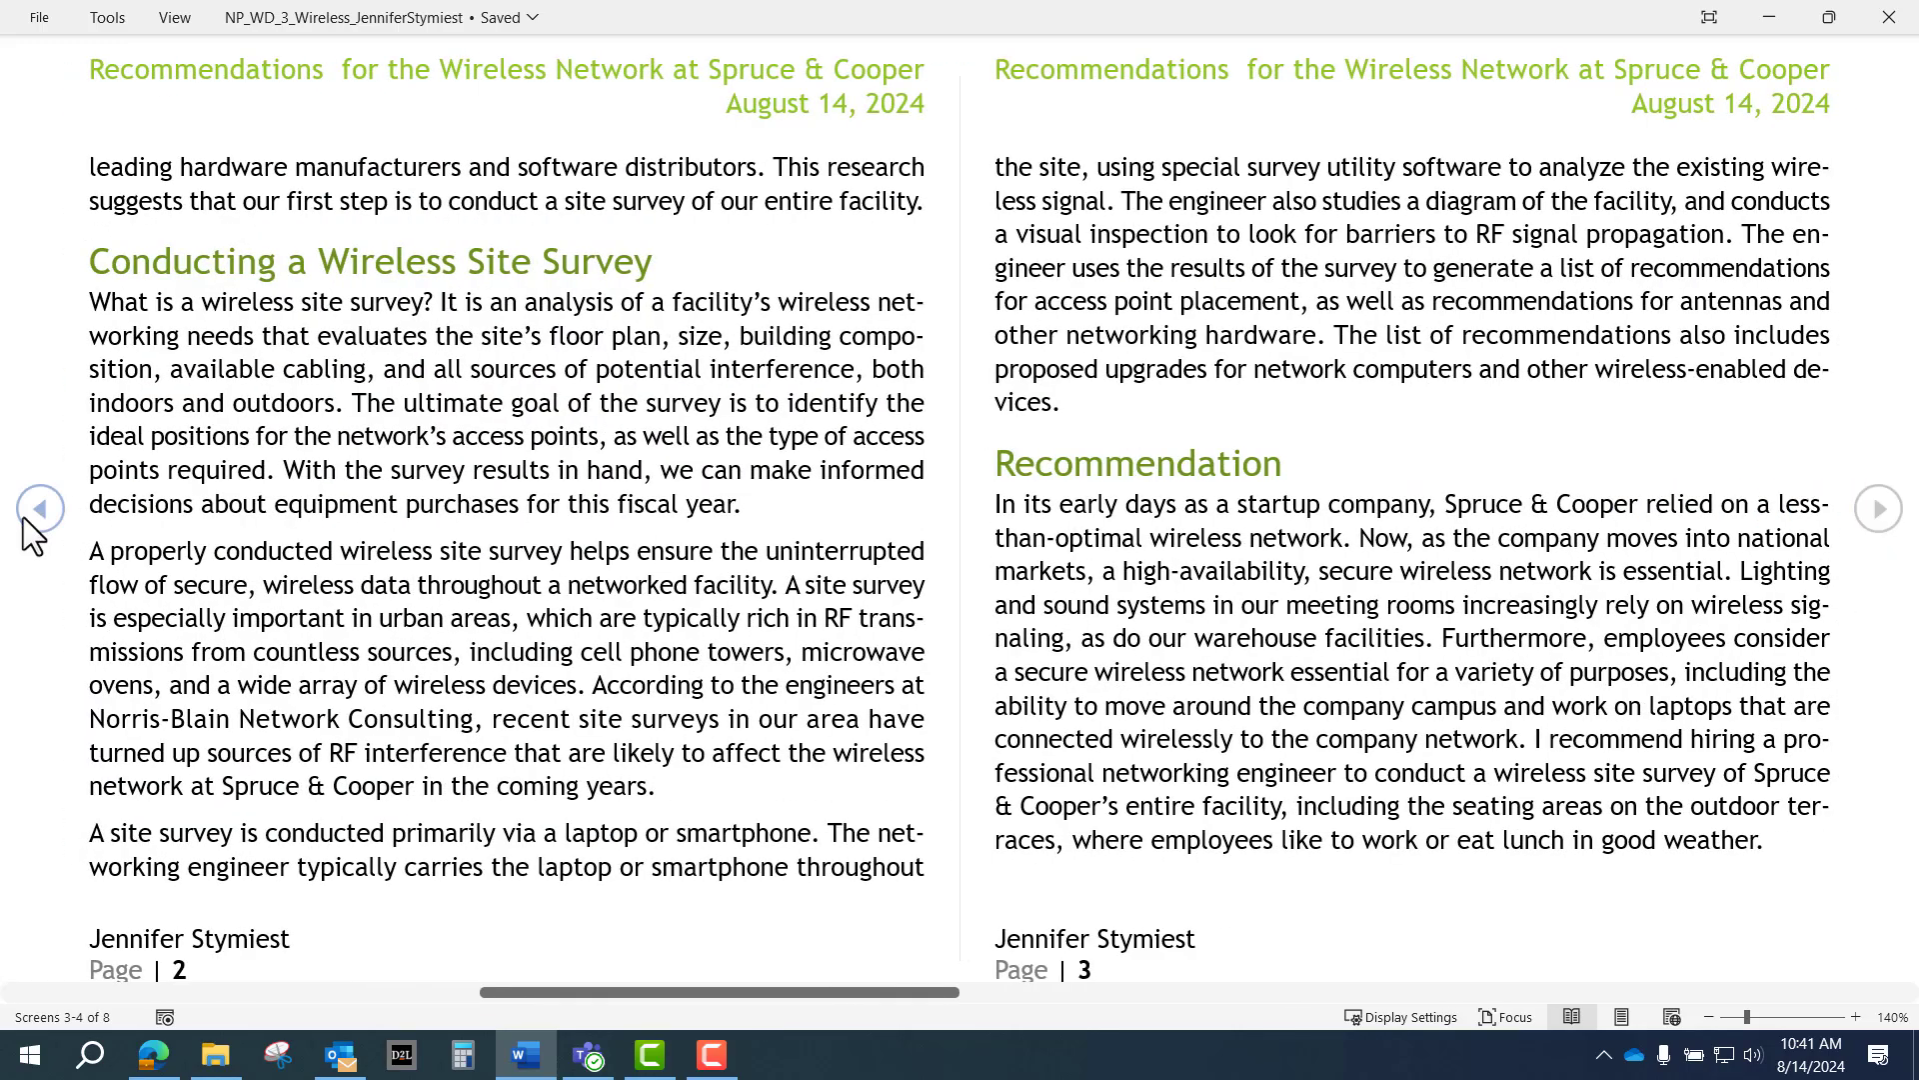
pyautogui.click(1880, 512)
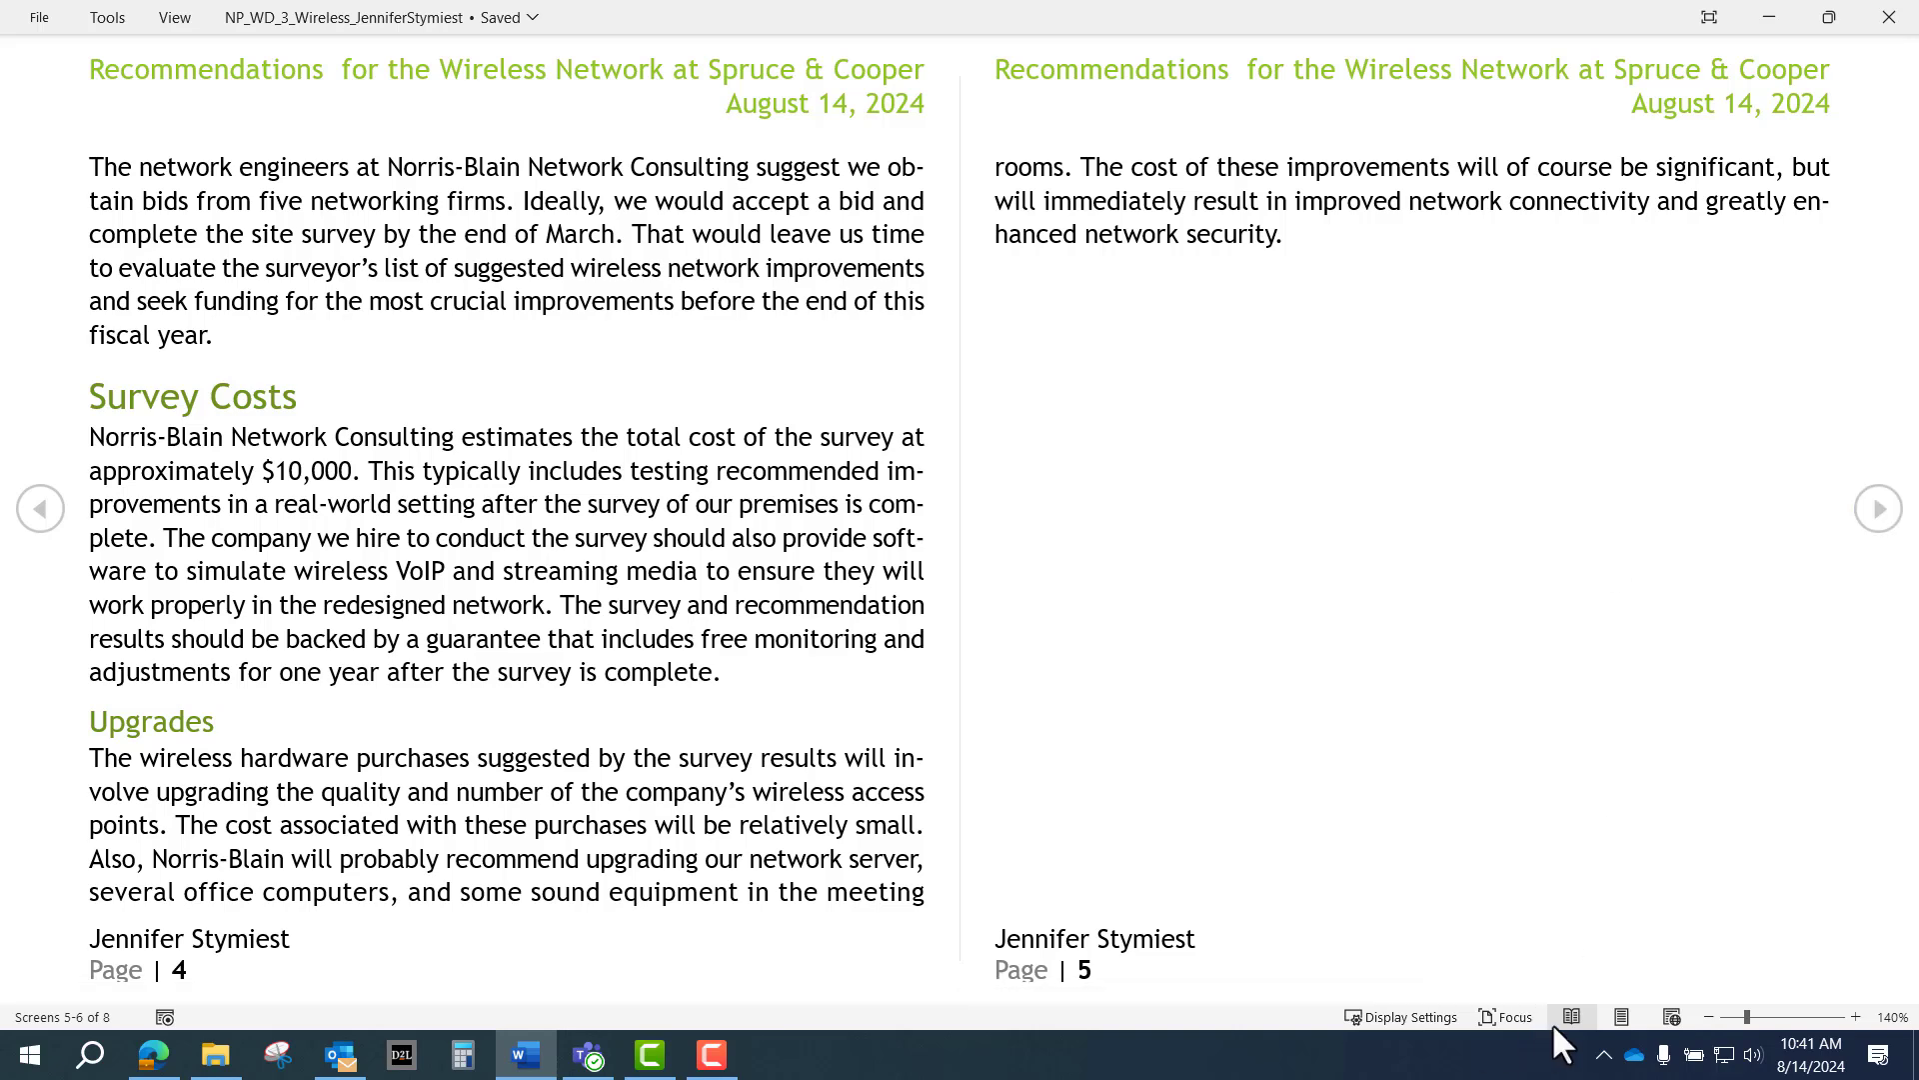
pyautogui.click(1620, 1015)
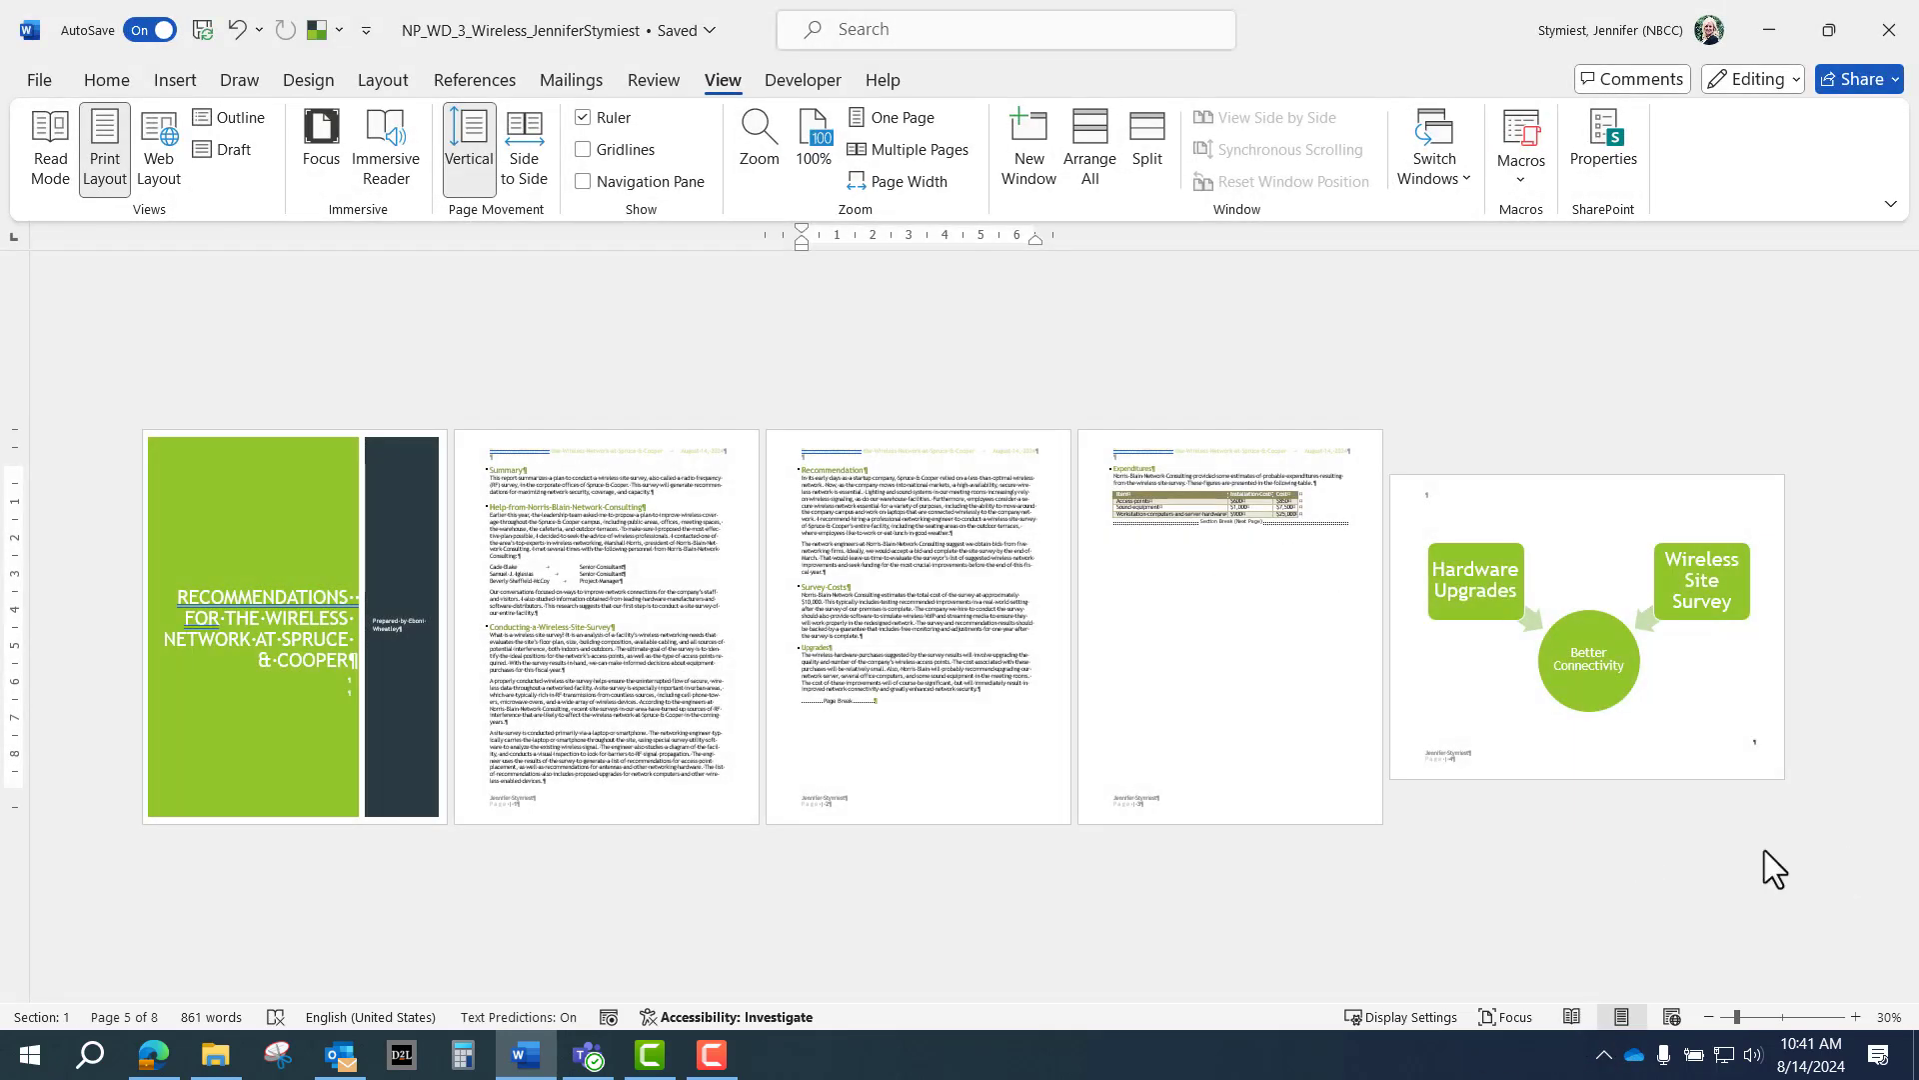